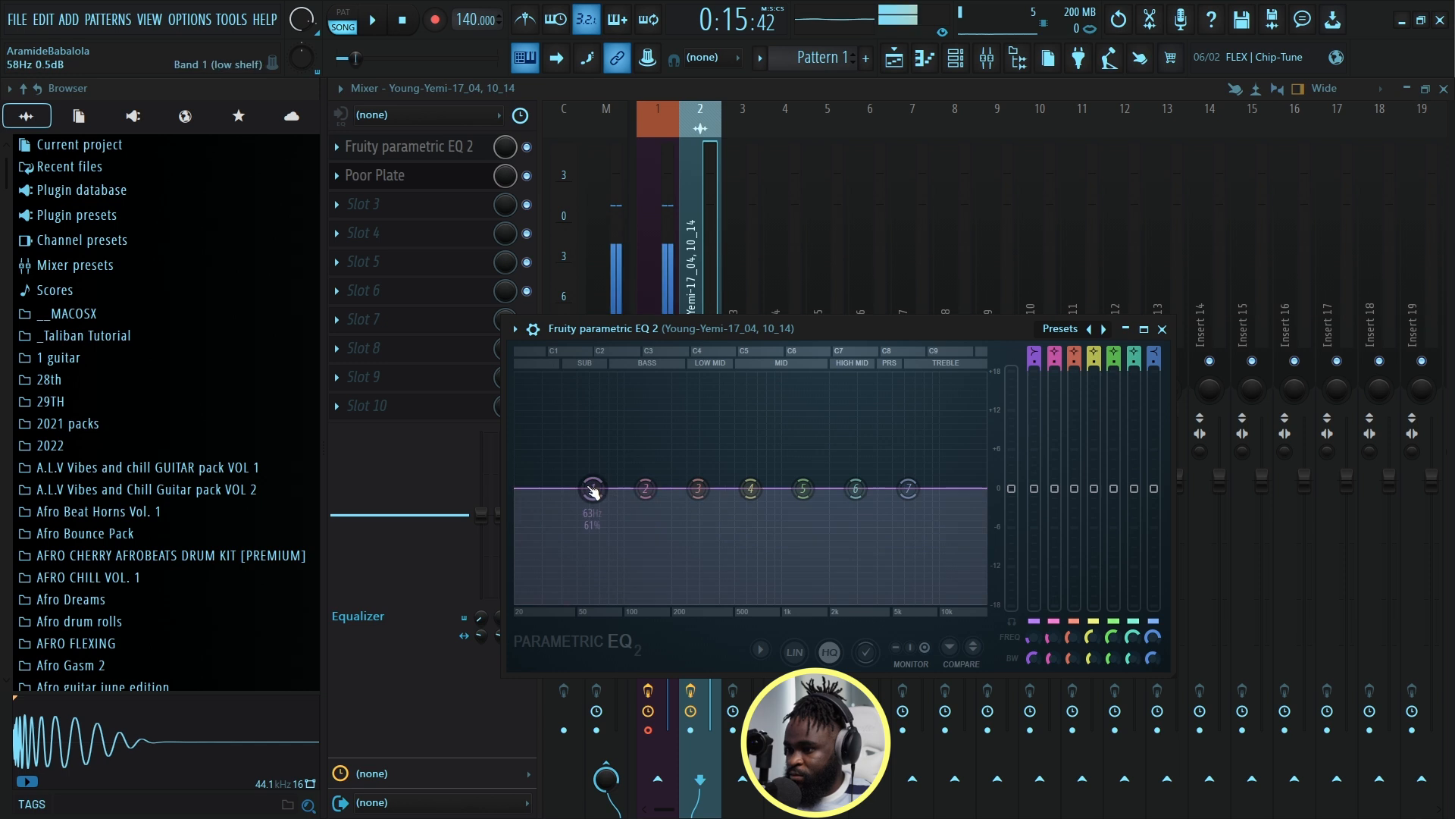
Adjust the vocal's Fruity parametric EQ 2, lowering band 3 slightly, and return to the playlist.
key("space")
right_click(657, 596)
mouse_move(698, 668)
left_click(750, 682)
left_click_drag(698, 488, 691, 498)
left_click(895, 57)
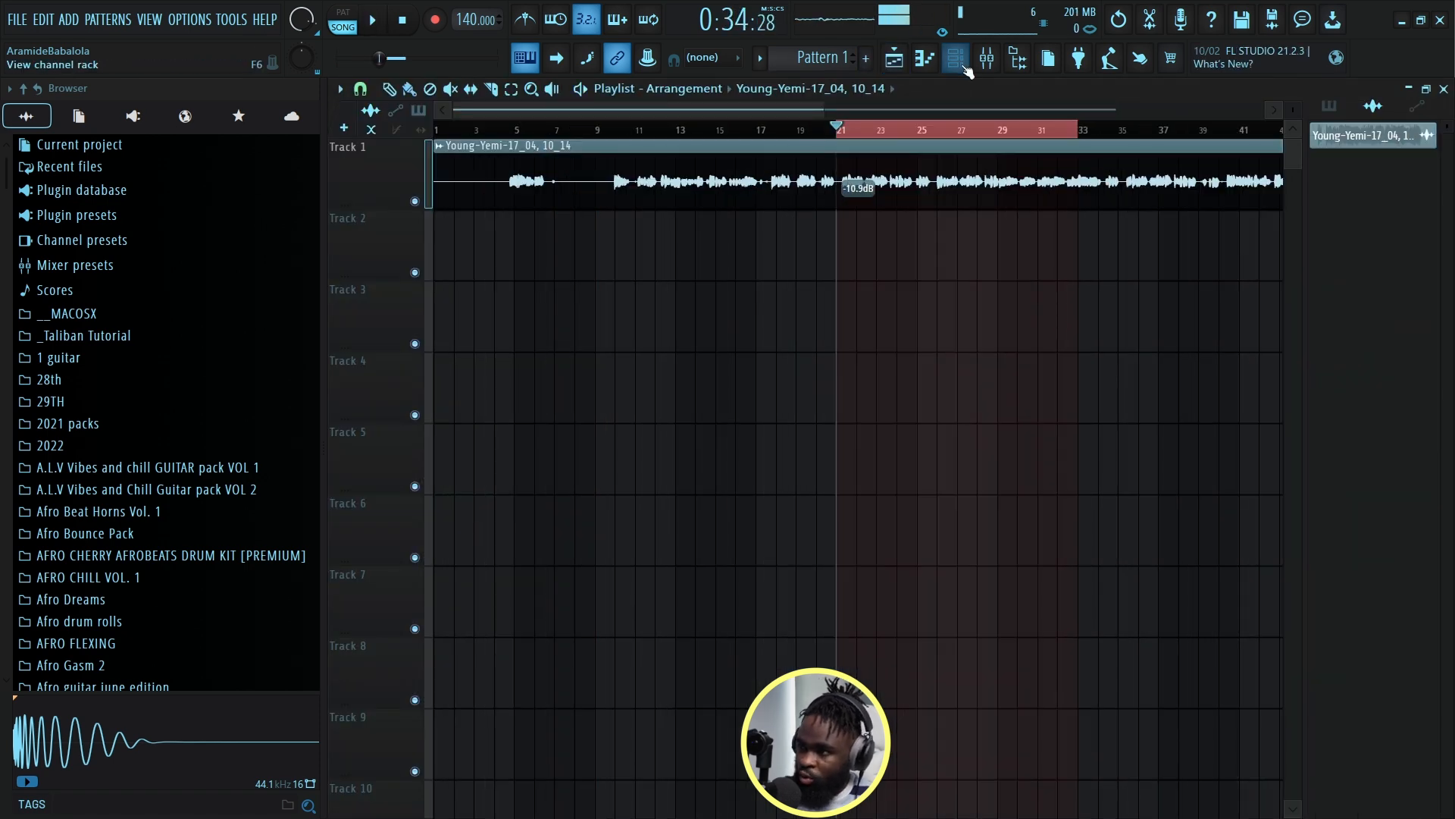
Open the Lounge Lizard EP-4 channel's miscellaneous settings and audition its keys around B4 against the vocal.
left_click(961, 62)
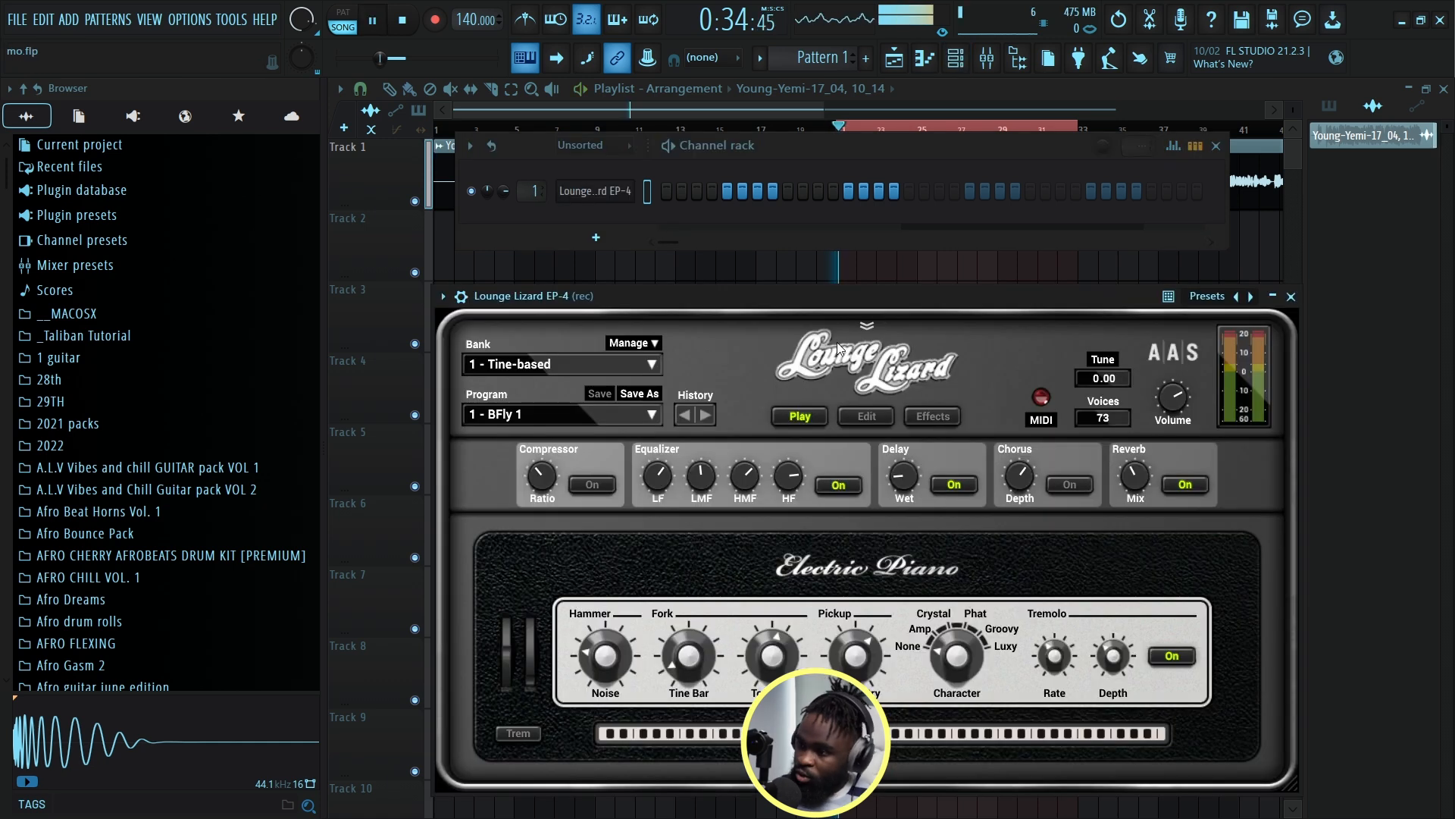
key("space")
left_click(602, 197)
left_click(602, 198)
left_click(469, 298)
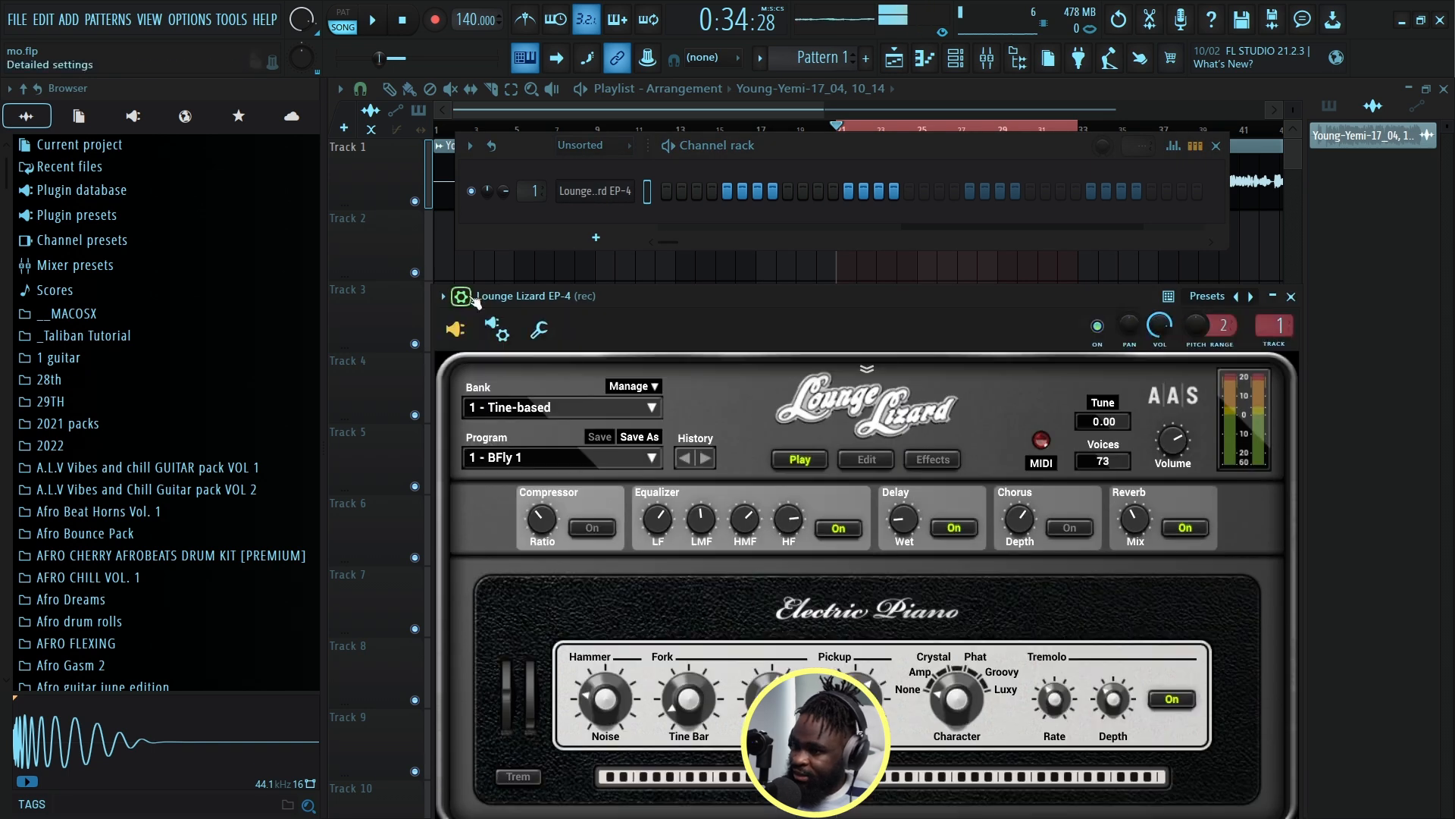
left_click(539, 332)
key("space")
left_click_drag(754, 689, 692, 693)
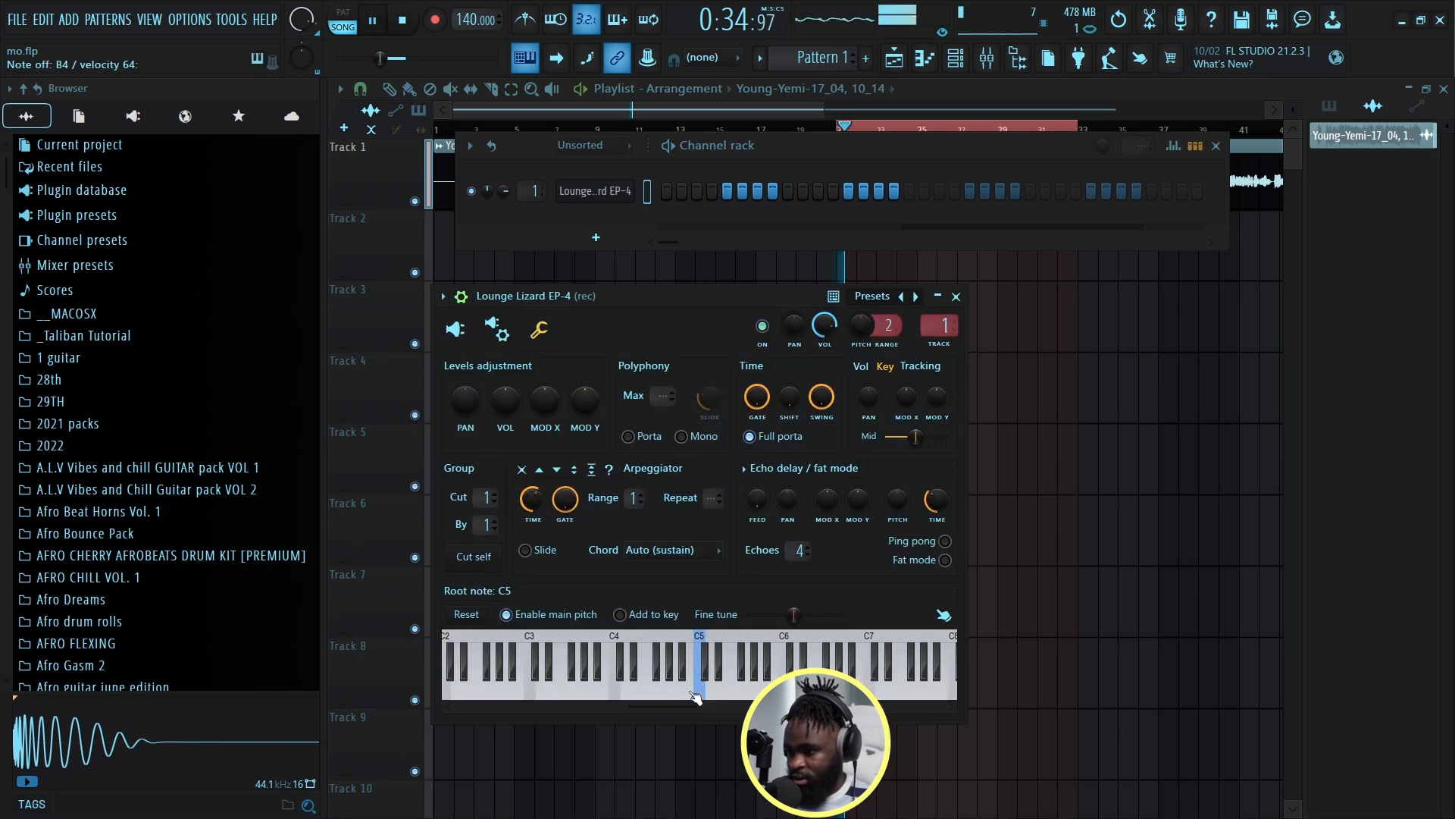
key("space")
Rename Pattern 1 as Ep.
left_click_drag(766, 111, 871, 123)
left_click(764, 61)
left_click(838, 81)
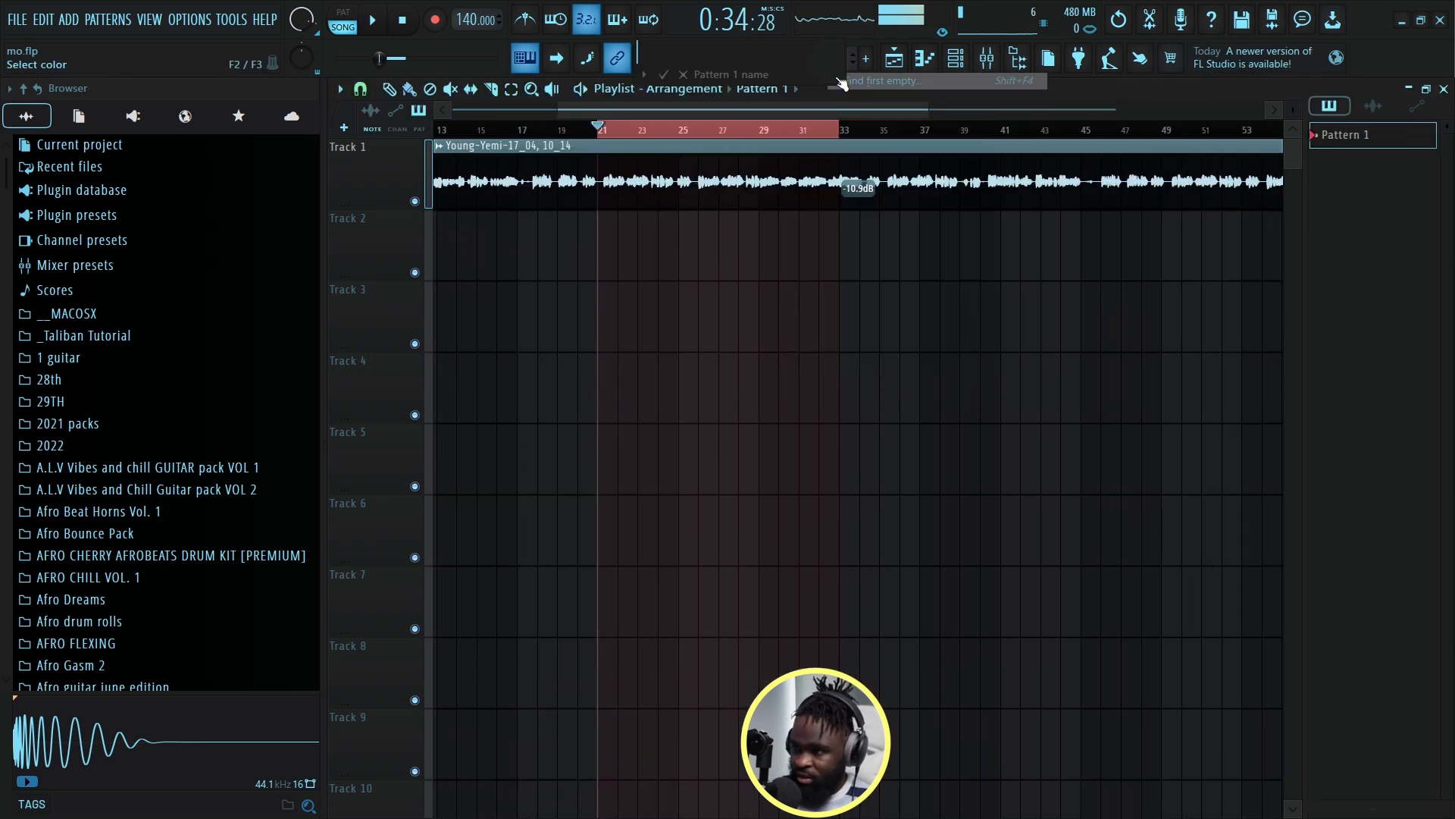
key("Caps_Lock")
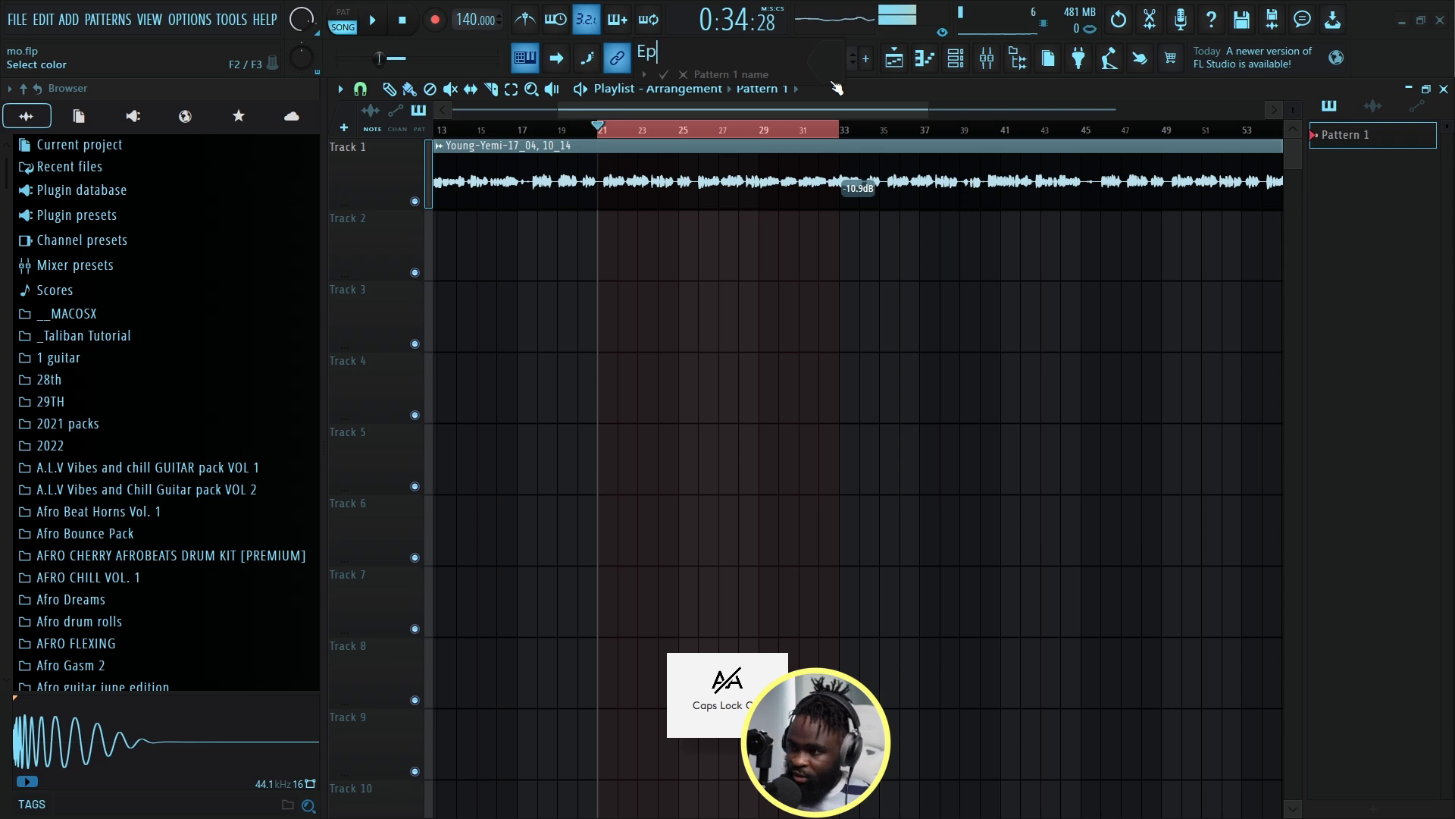
left_click(834, 71)
Draw a one-bar Lounge Lizard chord in bar 1 with the notes B4, F#5, D6 and F#6.
left_click(926, 292)
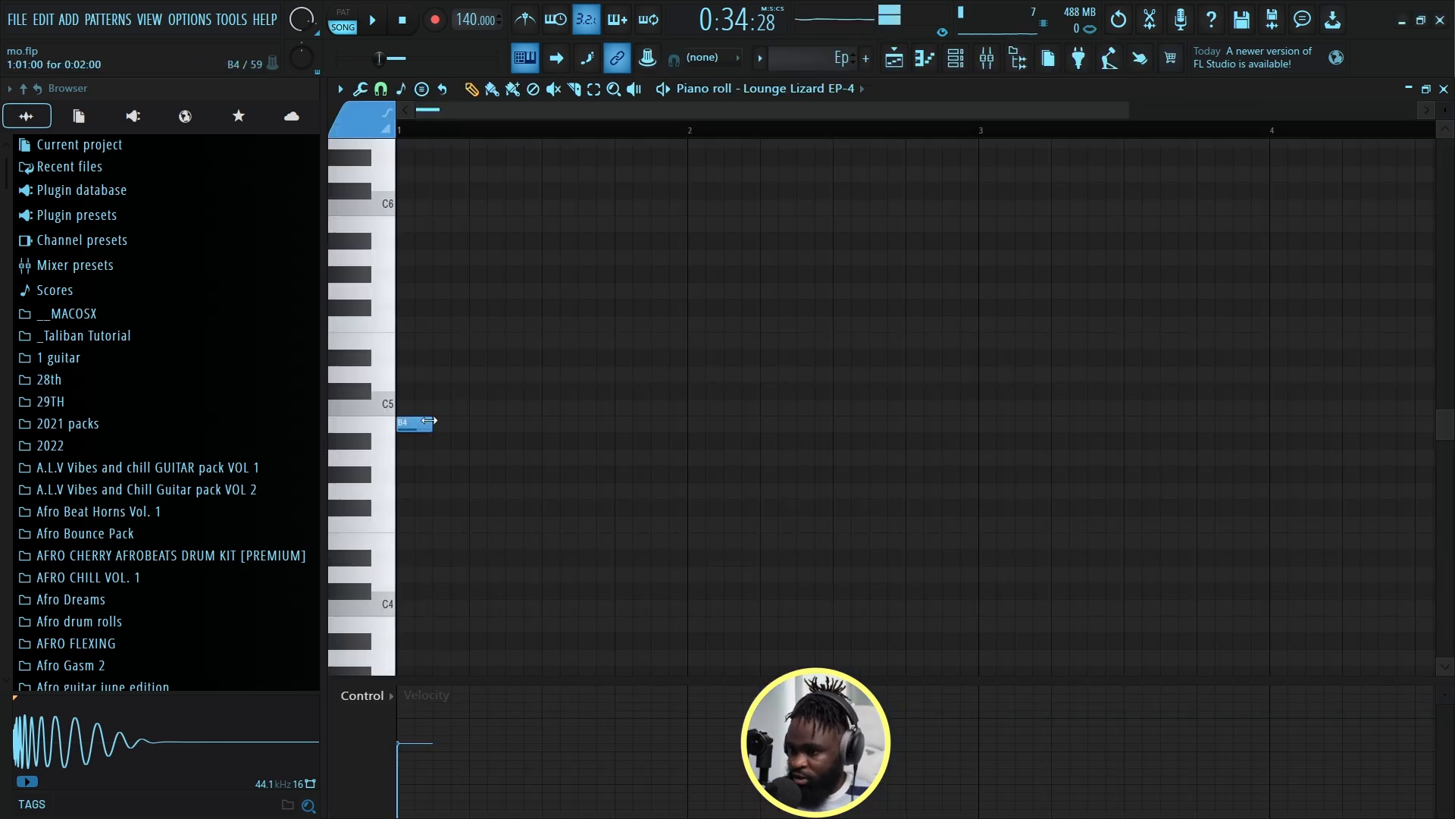
left_click_drag(429, 421, 658, 430)
left_click_drag(403, 374, 376, 301)
scroll(506, 392, "up", 4)
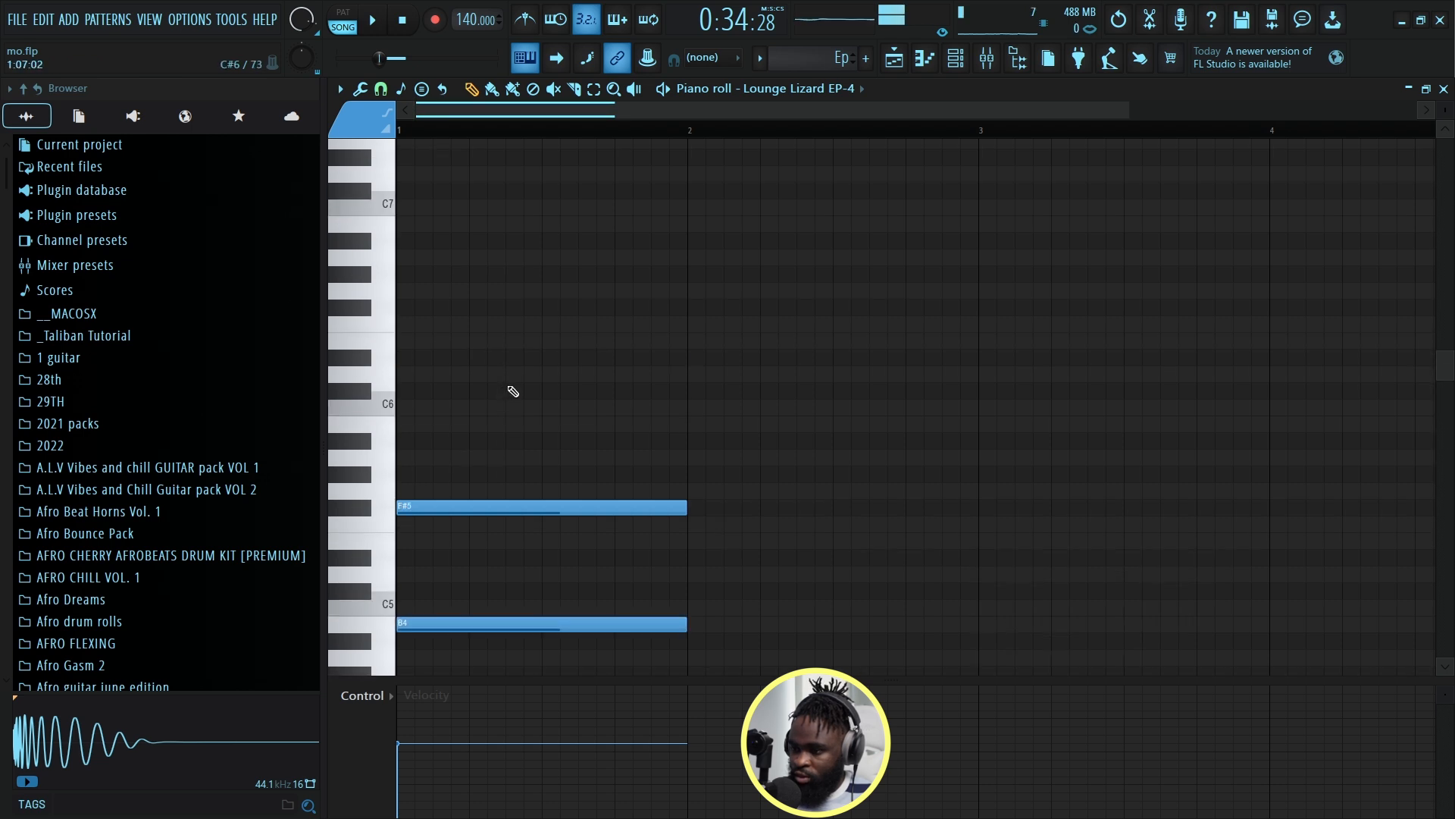
left_click_drag(420, 374, 391, 378)
left_click_drag(441, 305, 342, 316)
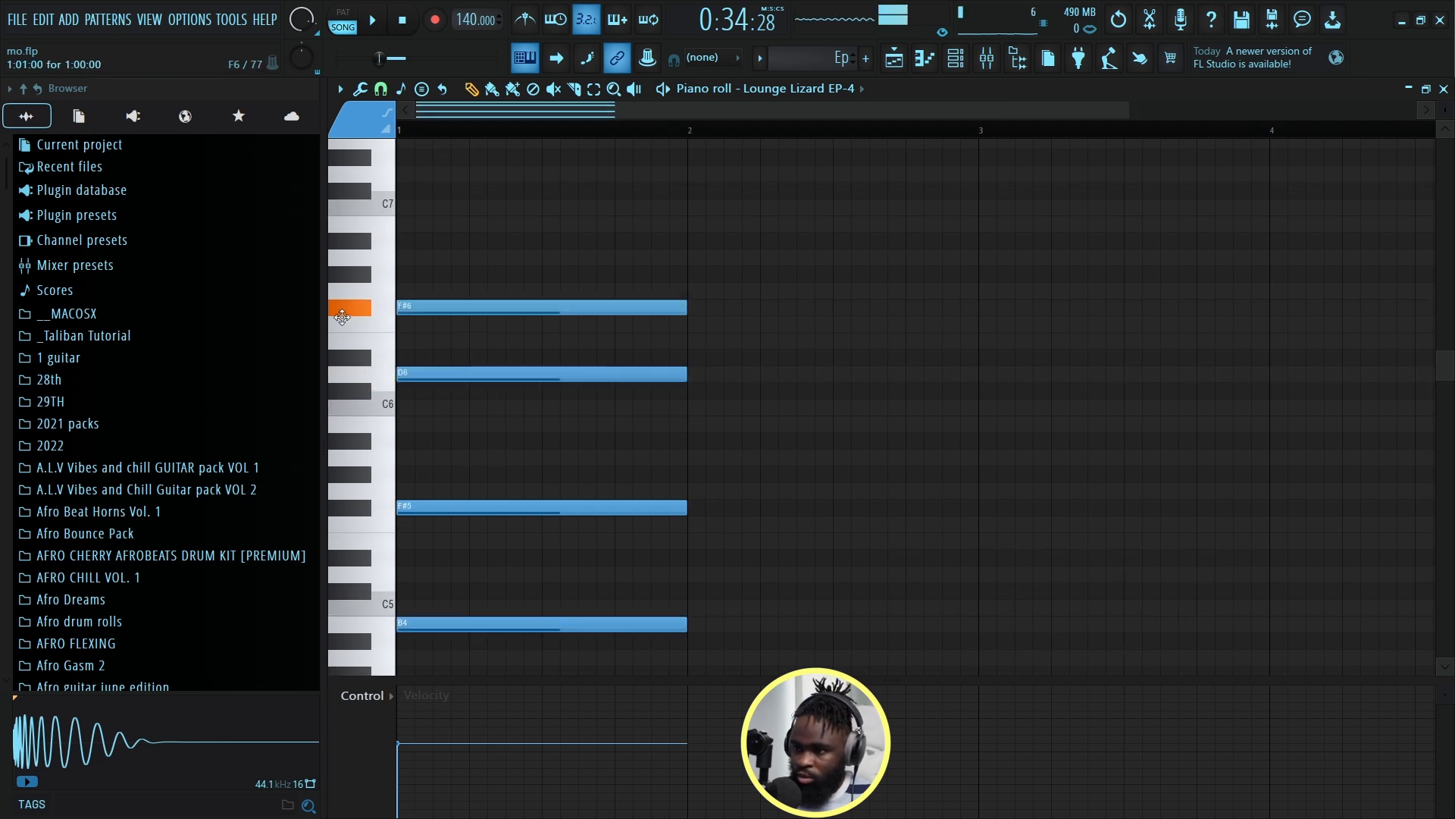
scroll(526, 135, "down", 2)
Audition the first chord and transpose all its notes down one octave.
key("space")
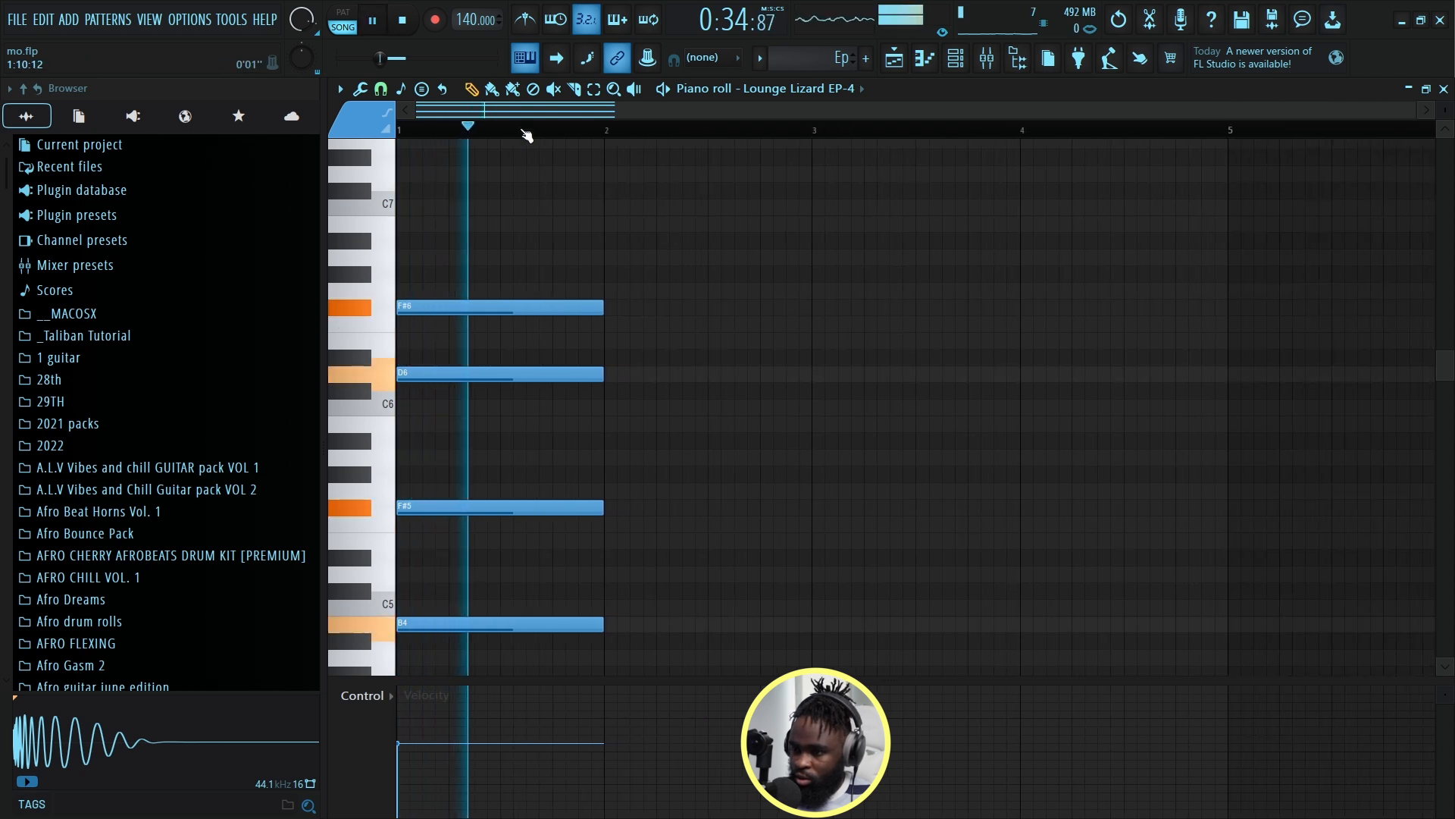
key("space")
scroll(578, 390, "down", 2)
key("ctrl+Down")
scroll(592, 396, "down", 3)
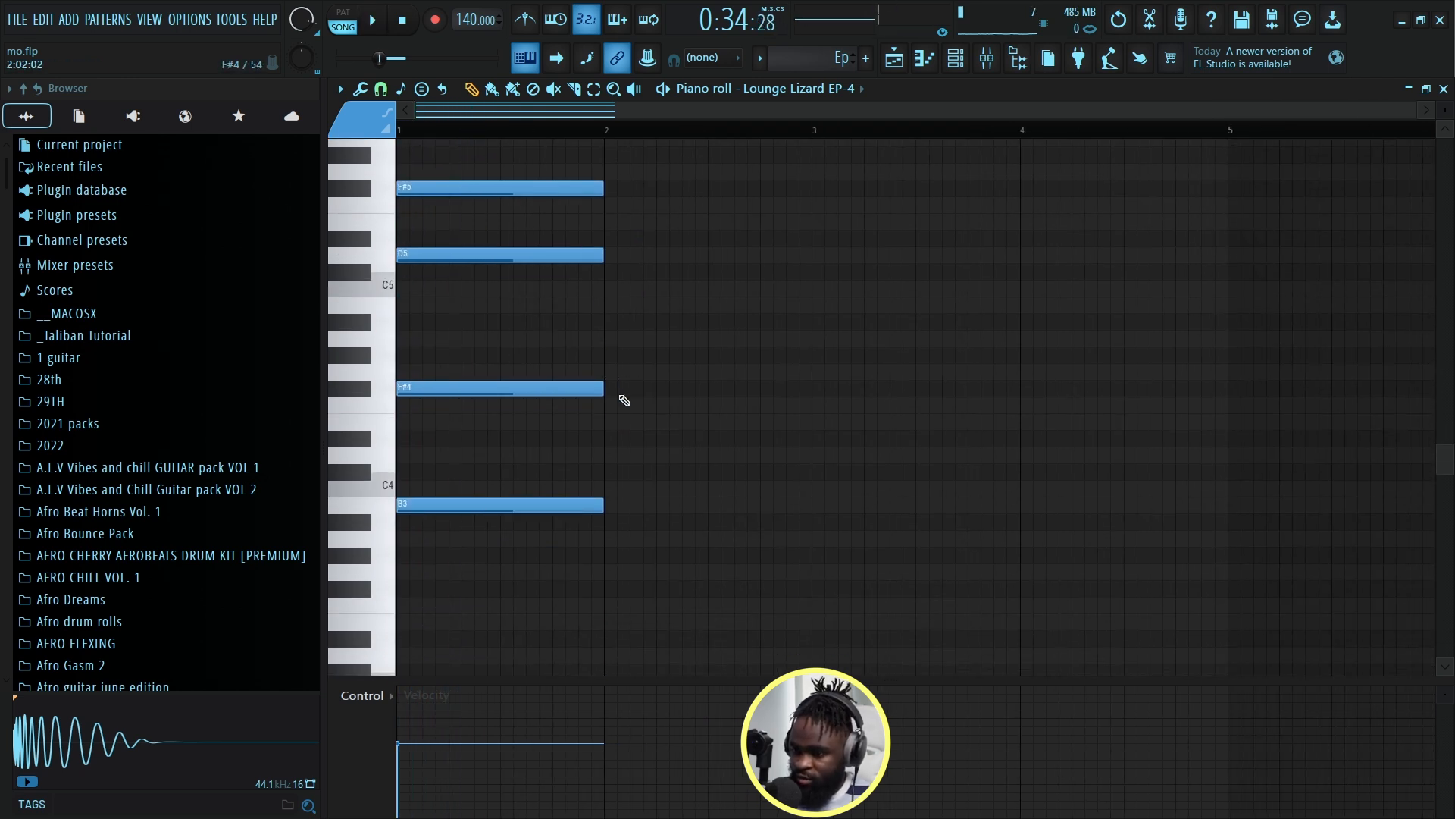
Lower the velocity of the first chord's notes slightly and audition it.
key("space")
left_click(411, 758)
key("space")
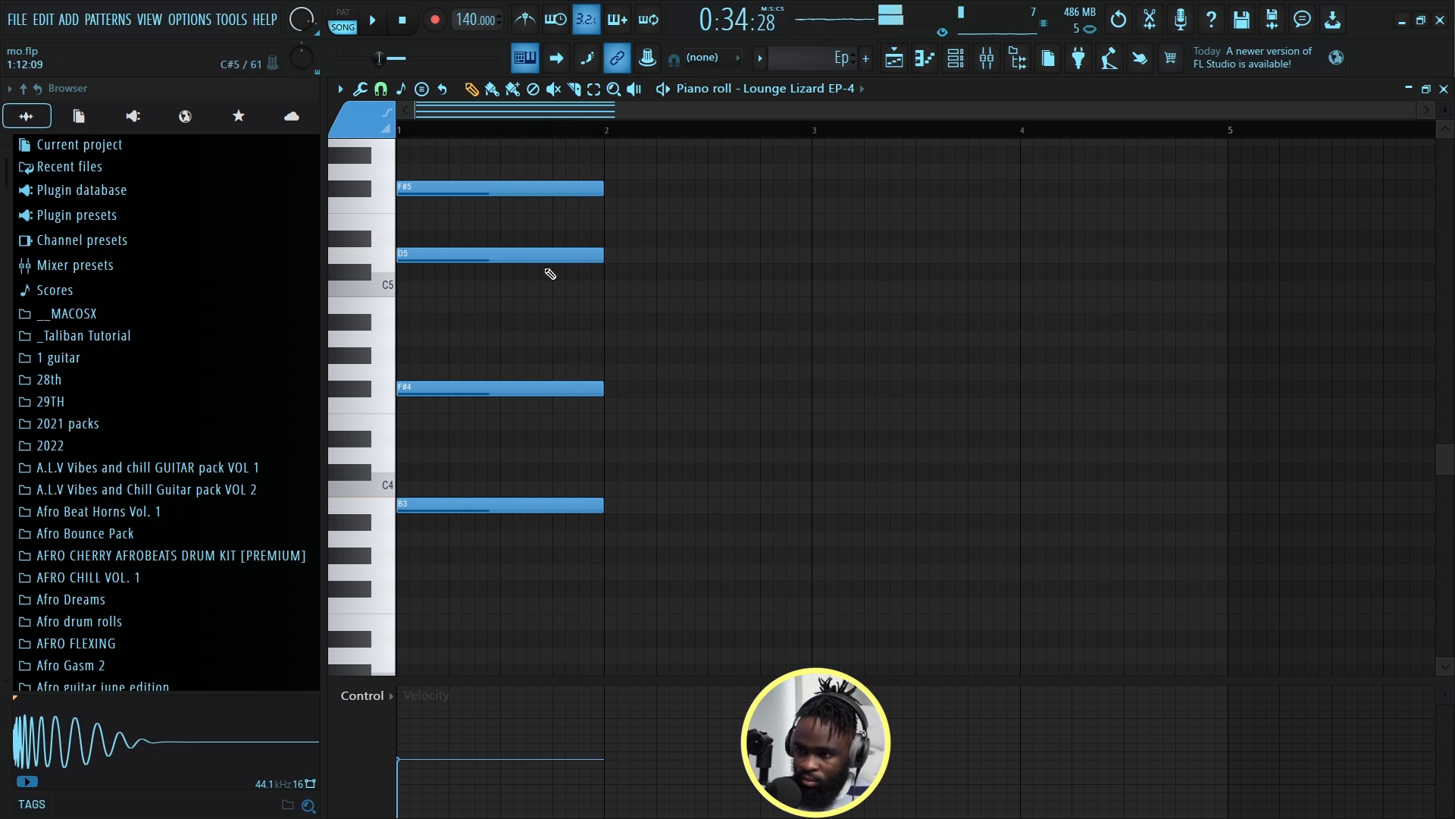
Add a one-bar chord in bar 2 with the notes D4, A4, E5 and F#5.
scroll(580, 151, "up", 1)
scroll(661, 438, "down", 2)
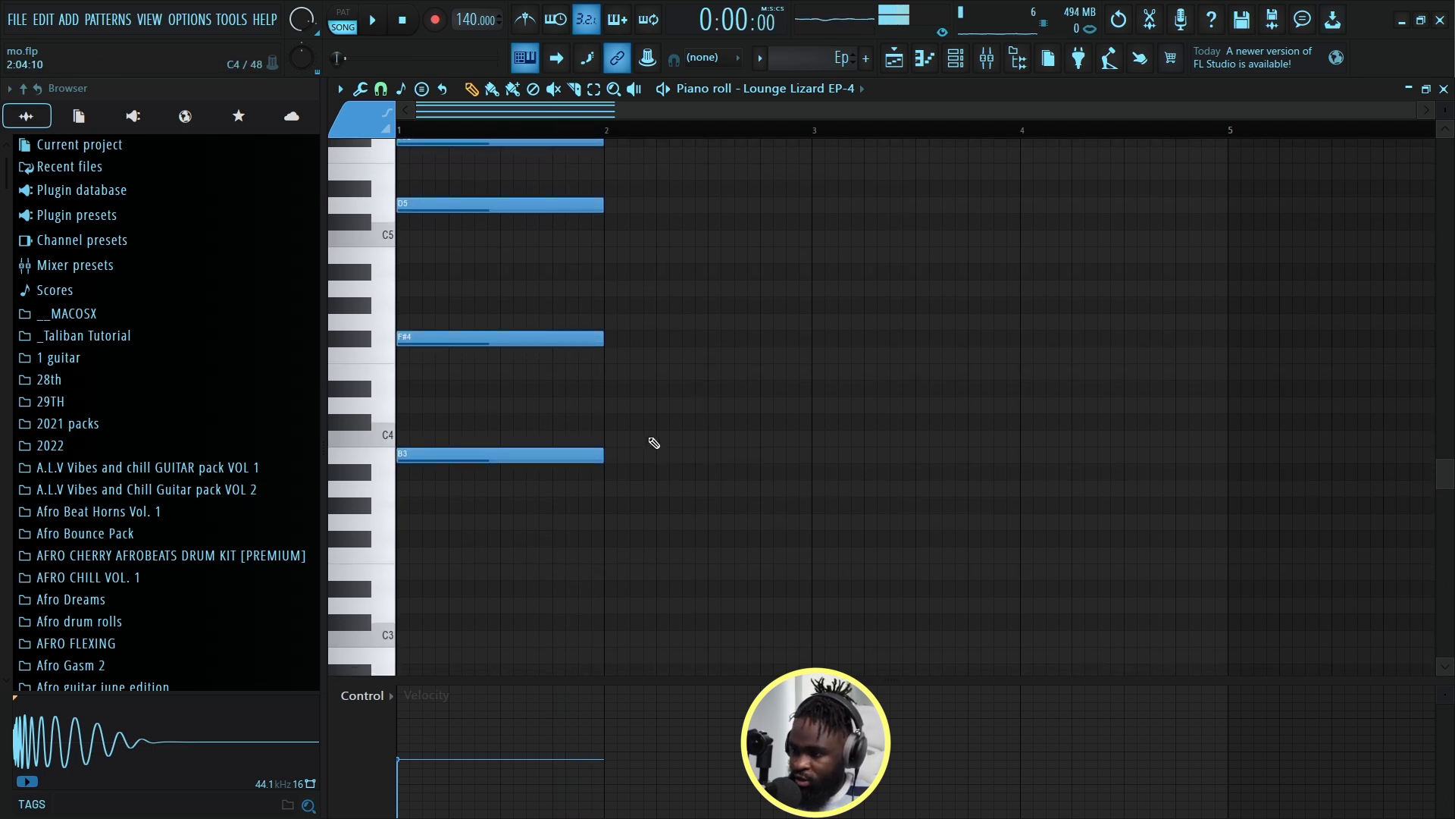
left_click_drag(611, 464, 607, 340)
scroll(603, 348, "up", 1)
left_click(603, 338)
scroll(629, 364, "up", 2)
scroll(622, 366, "up", 1)
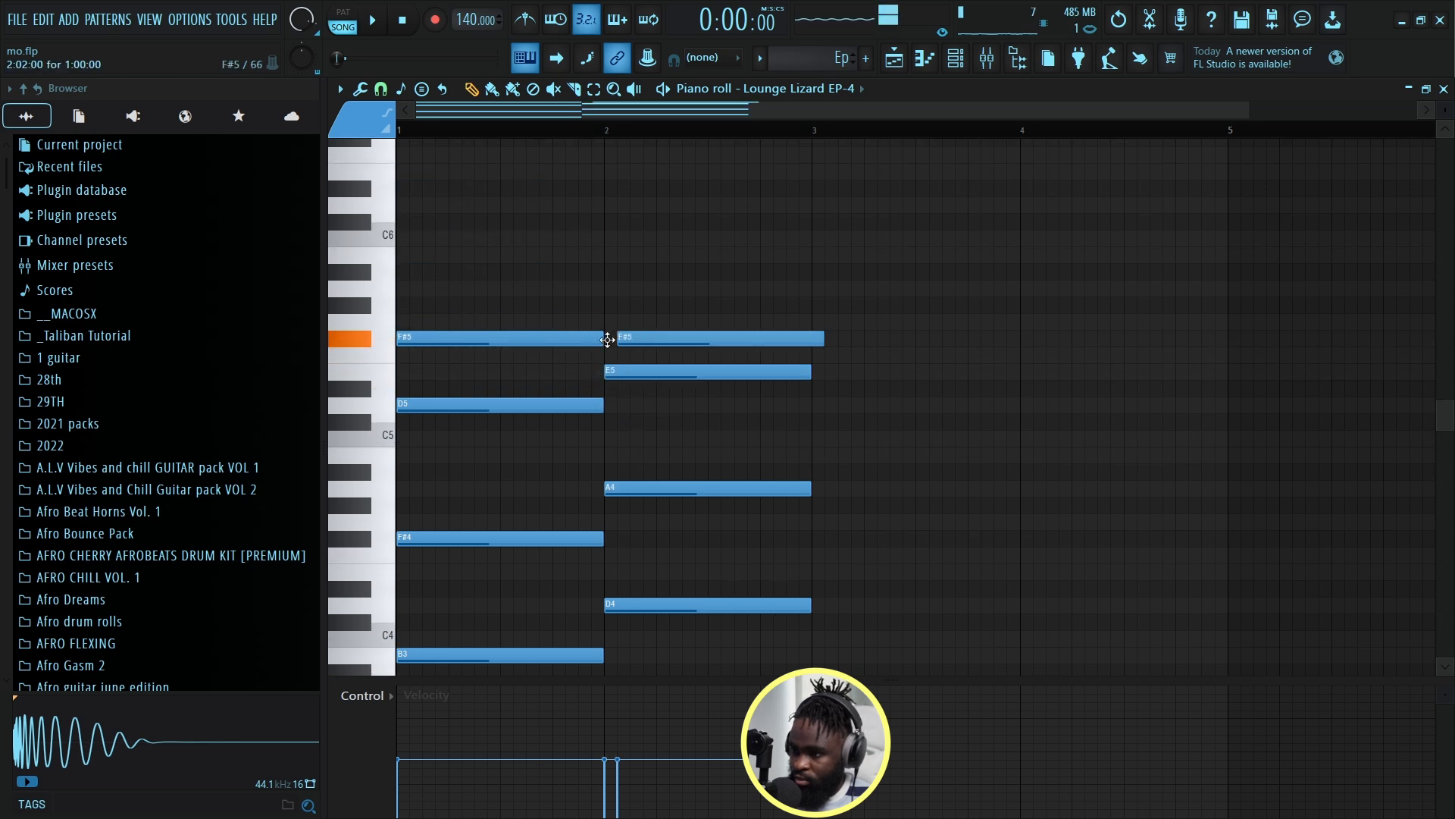
Listen to the chords in bars 1 and 2 and examine how their notes line up.
key("space")
scroll(620, 139, "down", 1)
scroll(723, 358, "down", 5)
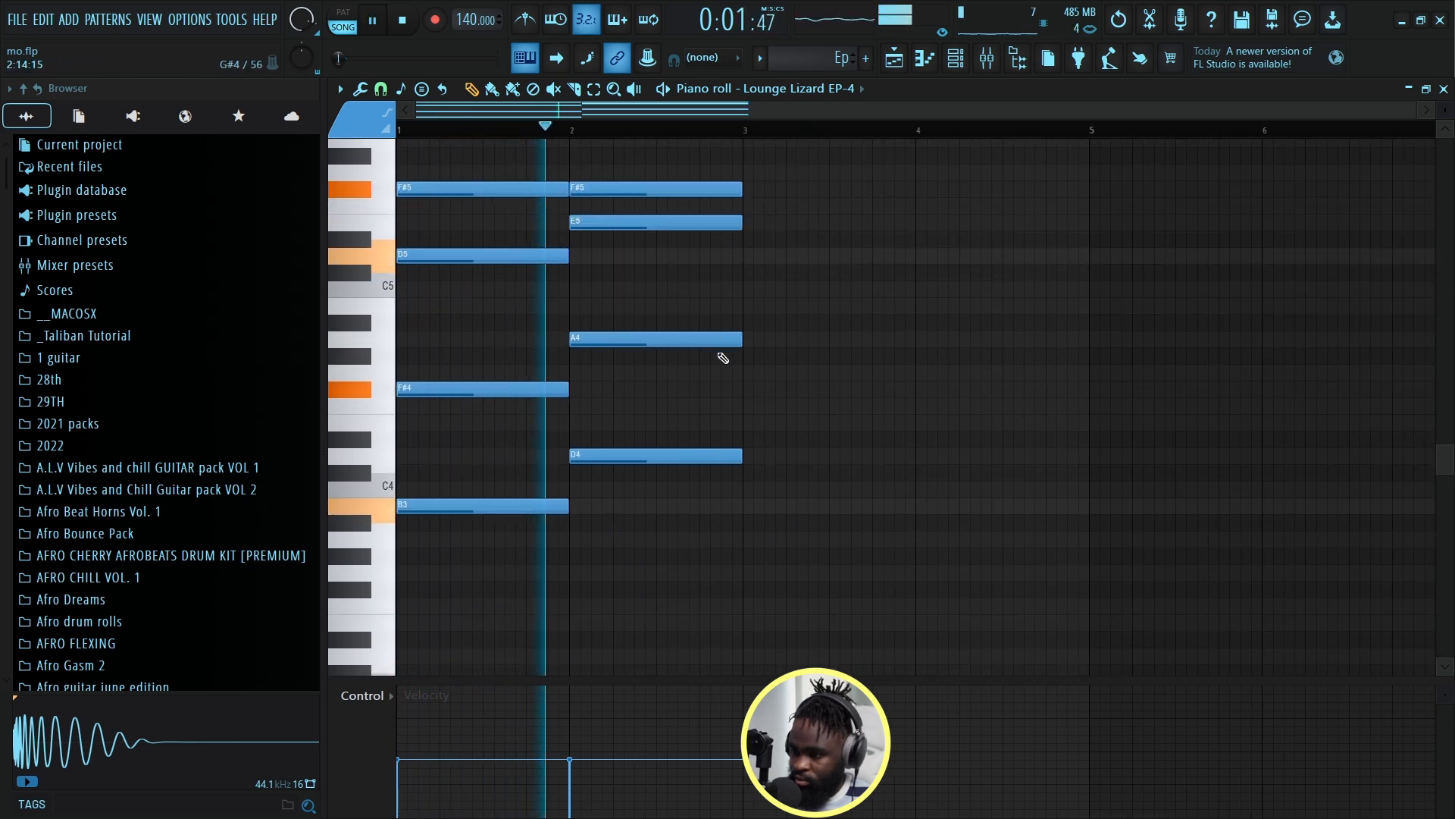
scroll(741, 377, "up", 1)
scroll(768, 231, "up", 1)
key("space")
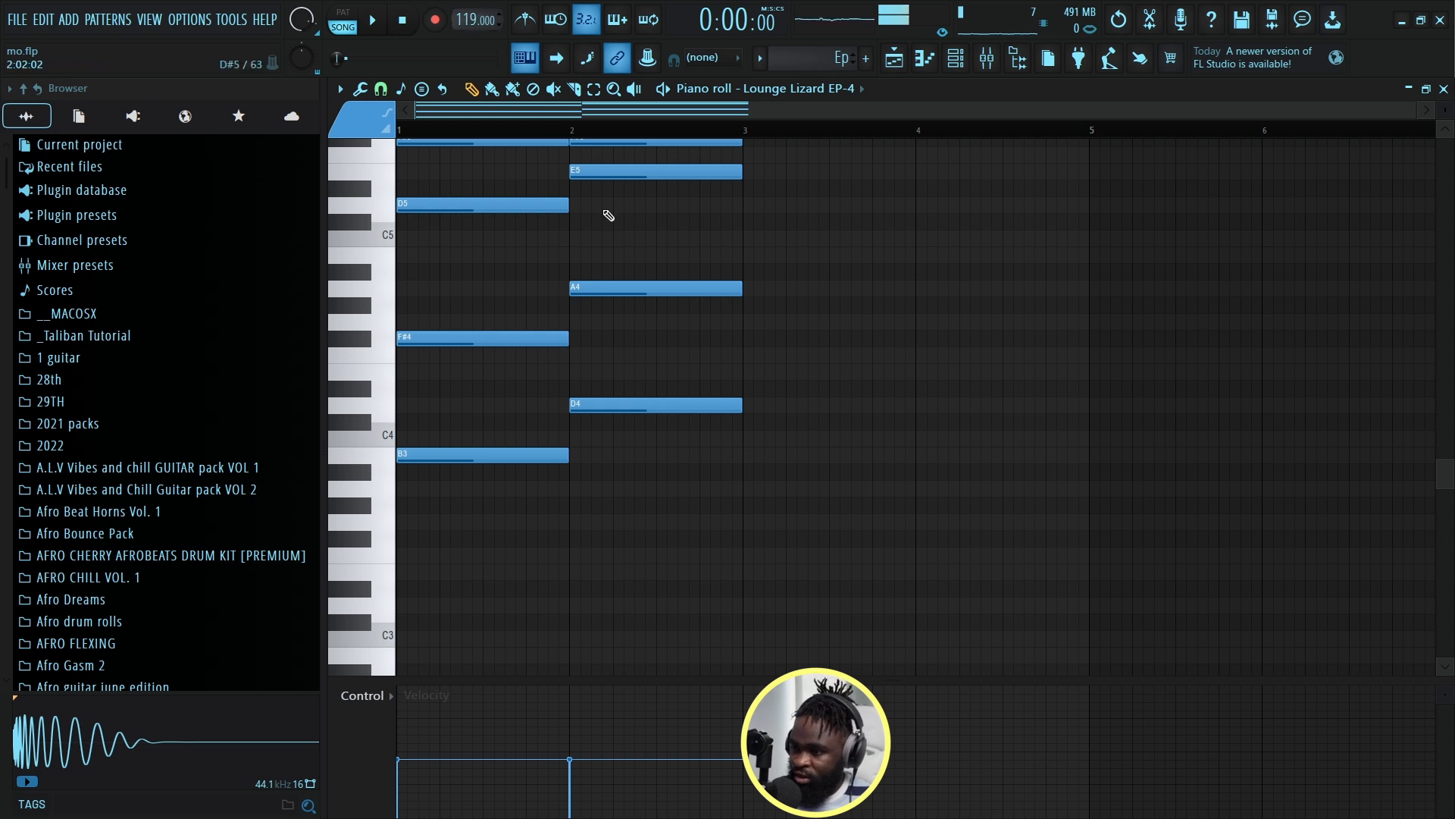
key("space")
scroll(721, 341, "up", 2)
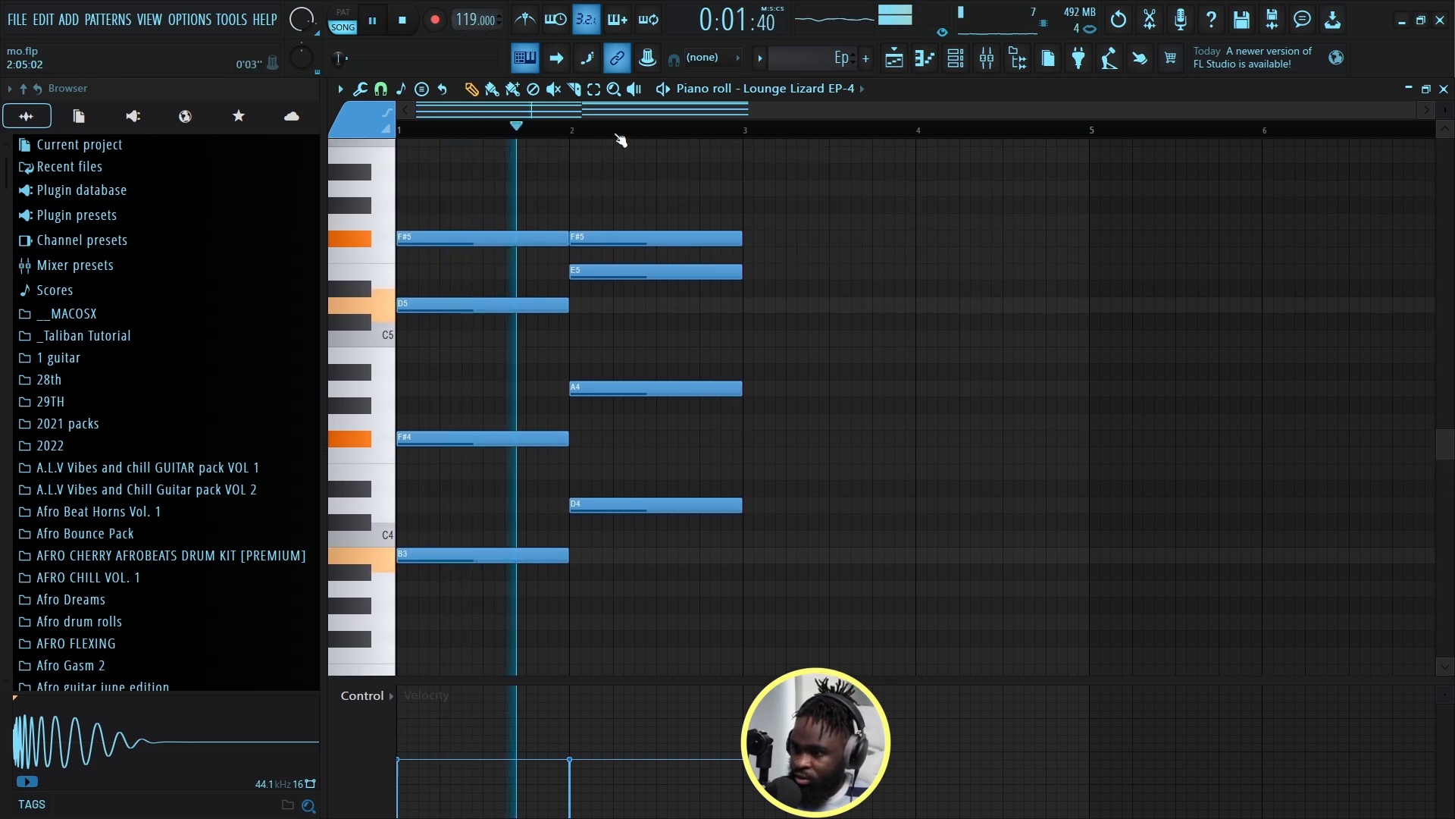
scroll(758, 348, "down", 3)
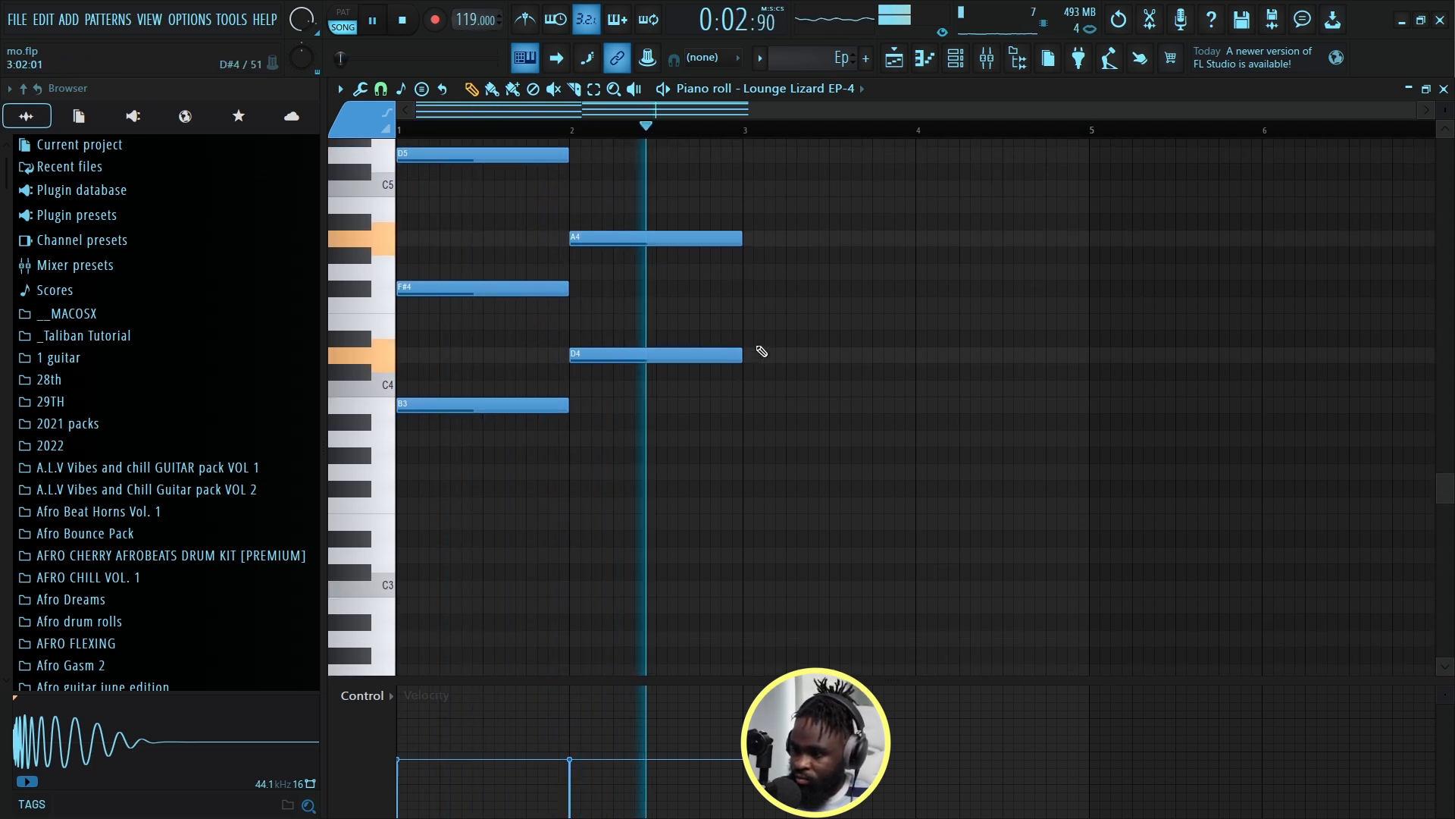
key("space")
Add a one-bar chord in bar 3 with the notes A3, E4, C#5 and E5.
double_click(754, 429)
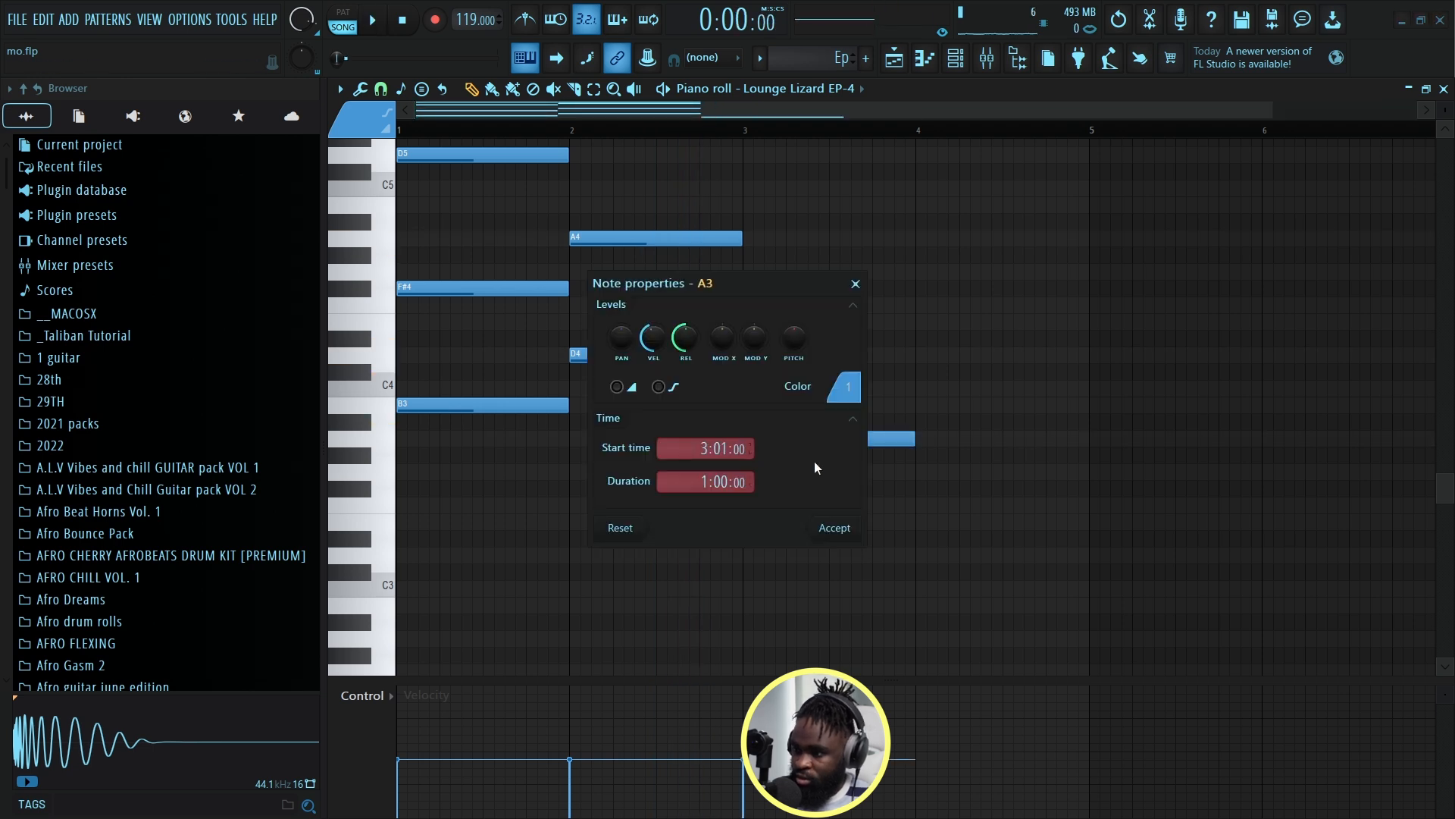
left_click(835, 528)
left_click_drag(747, 369, 739, 324)
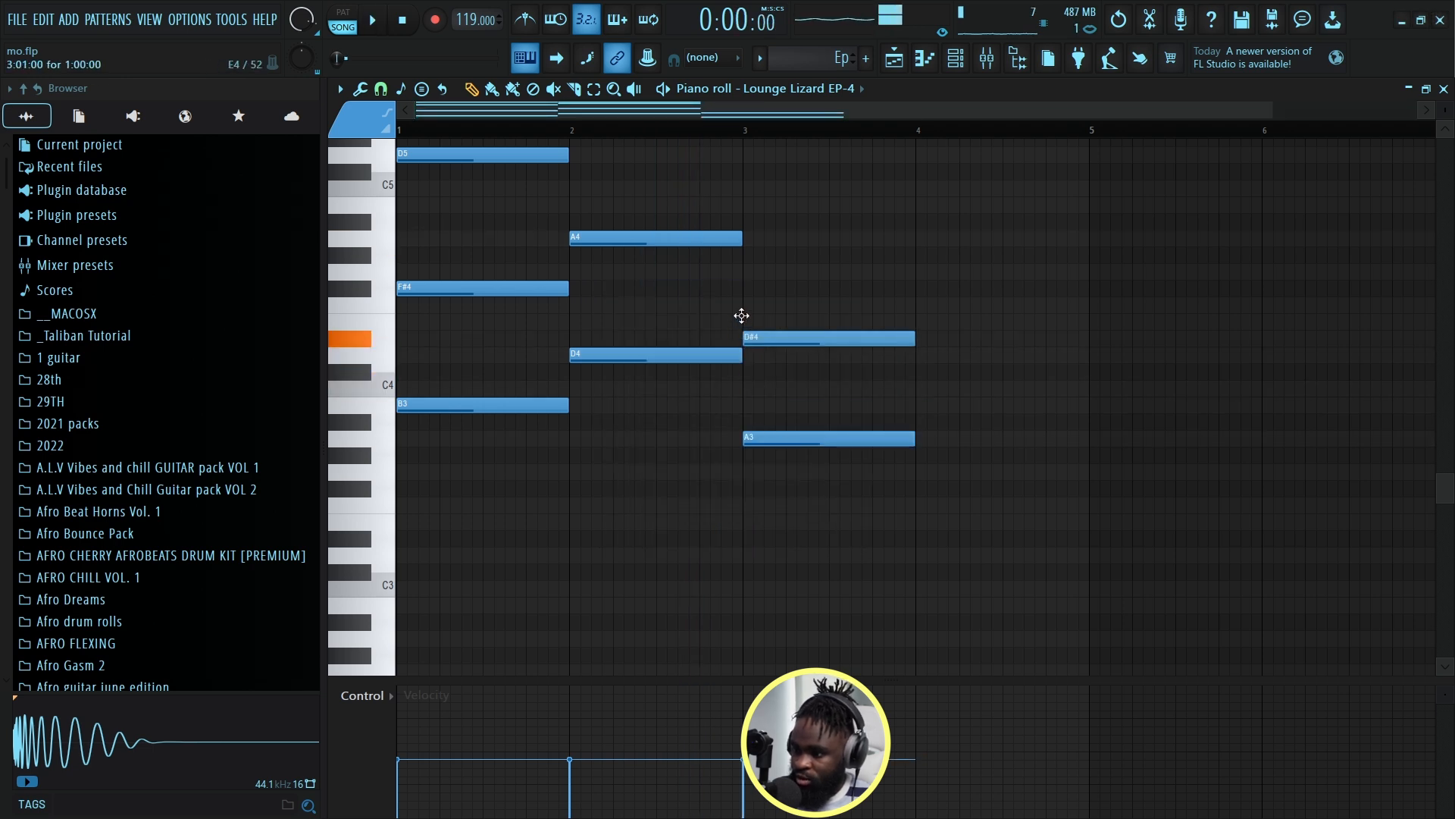
left_click_drag(761, 330, 762, 316)
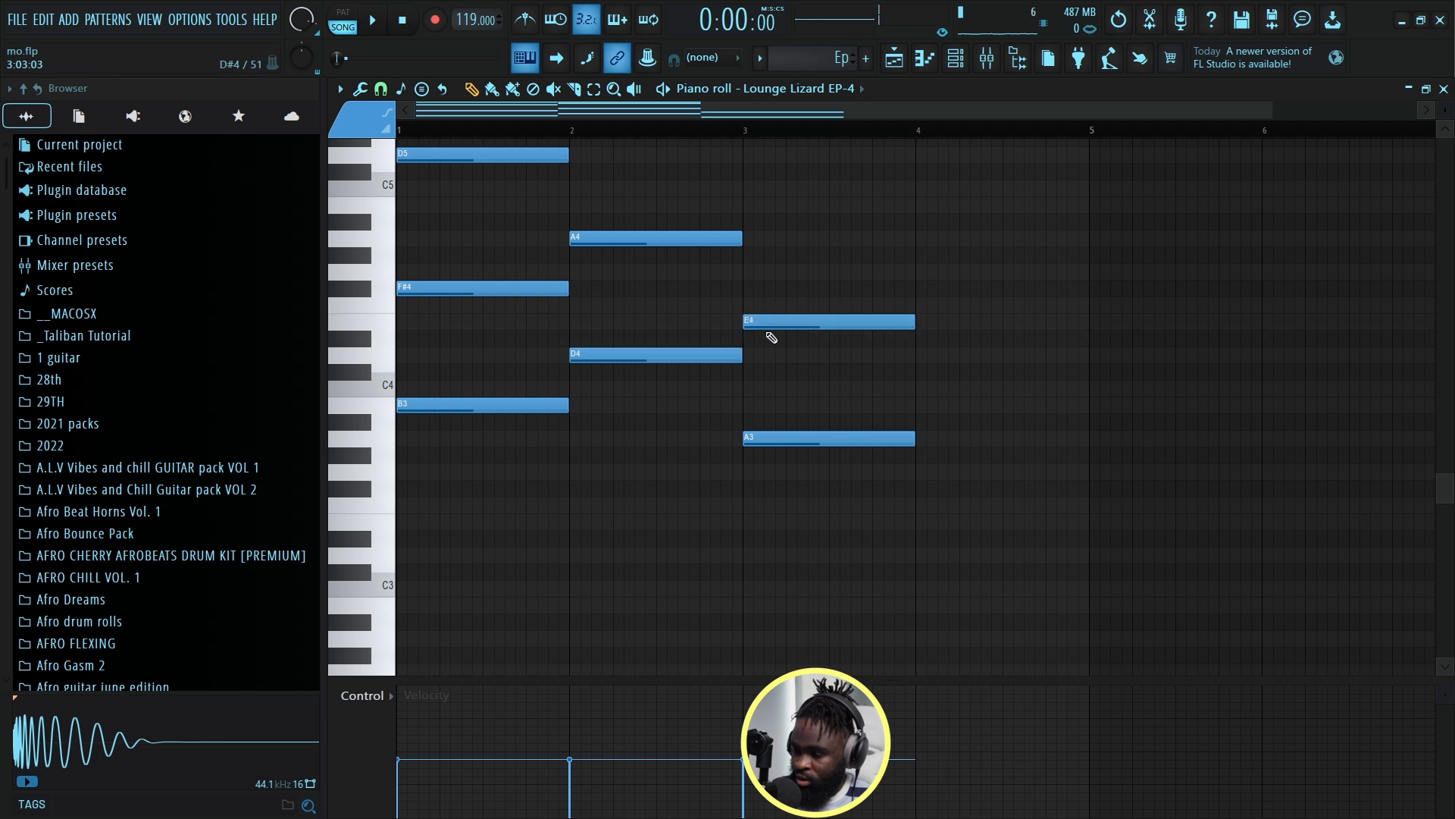
scroll(765, 328, "up", 2)
left_click(746, 274)
left_click(758, 221)
left_click_drag(770, 221, 760, 220)
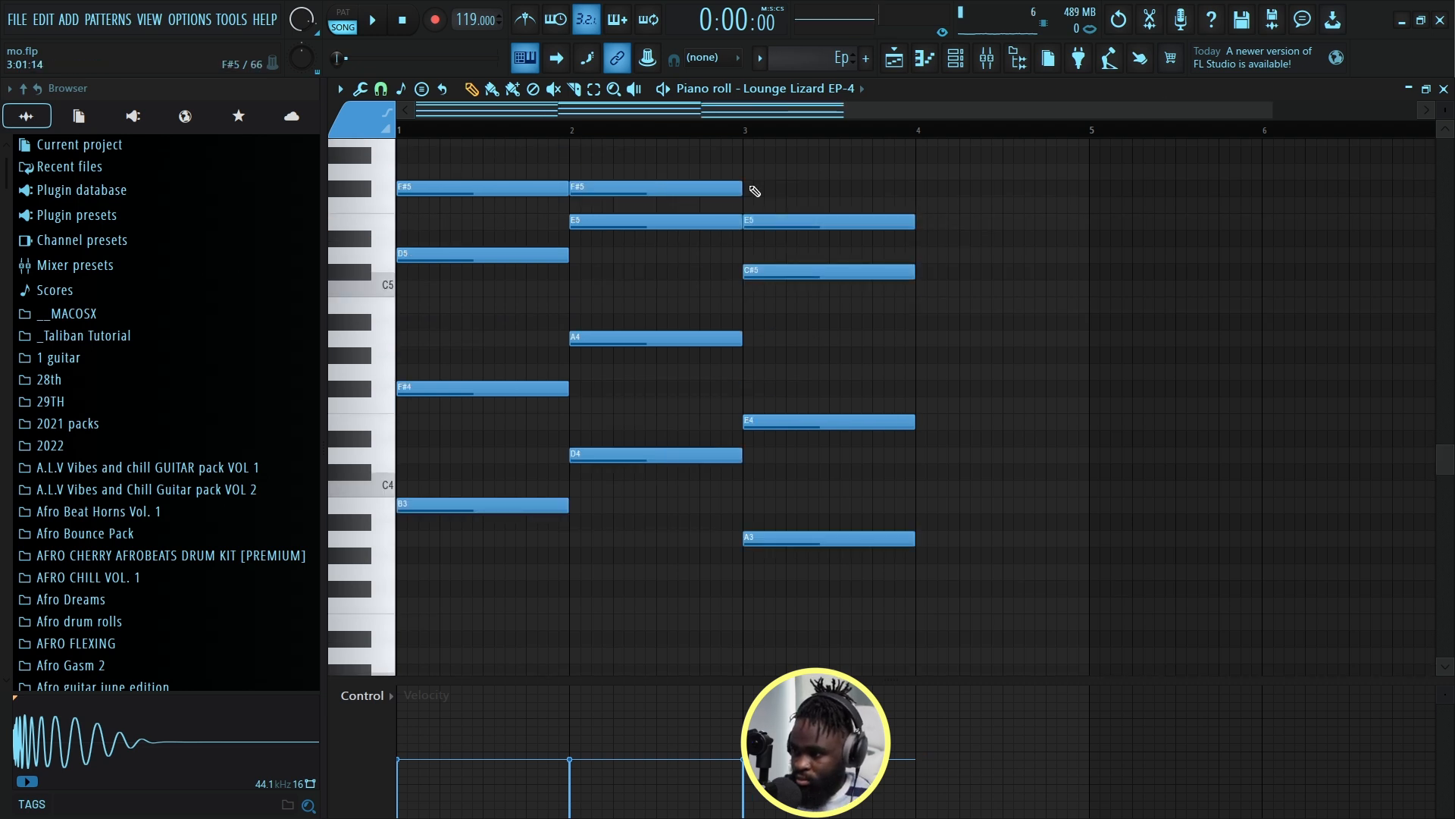
Play back the three-chord Ep pattern from the start and follow it in the piano roll.
key("F5")
left_click(951, 62)
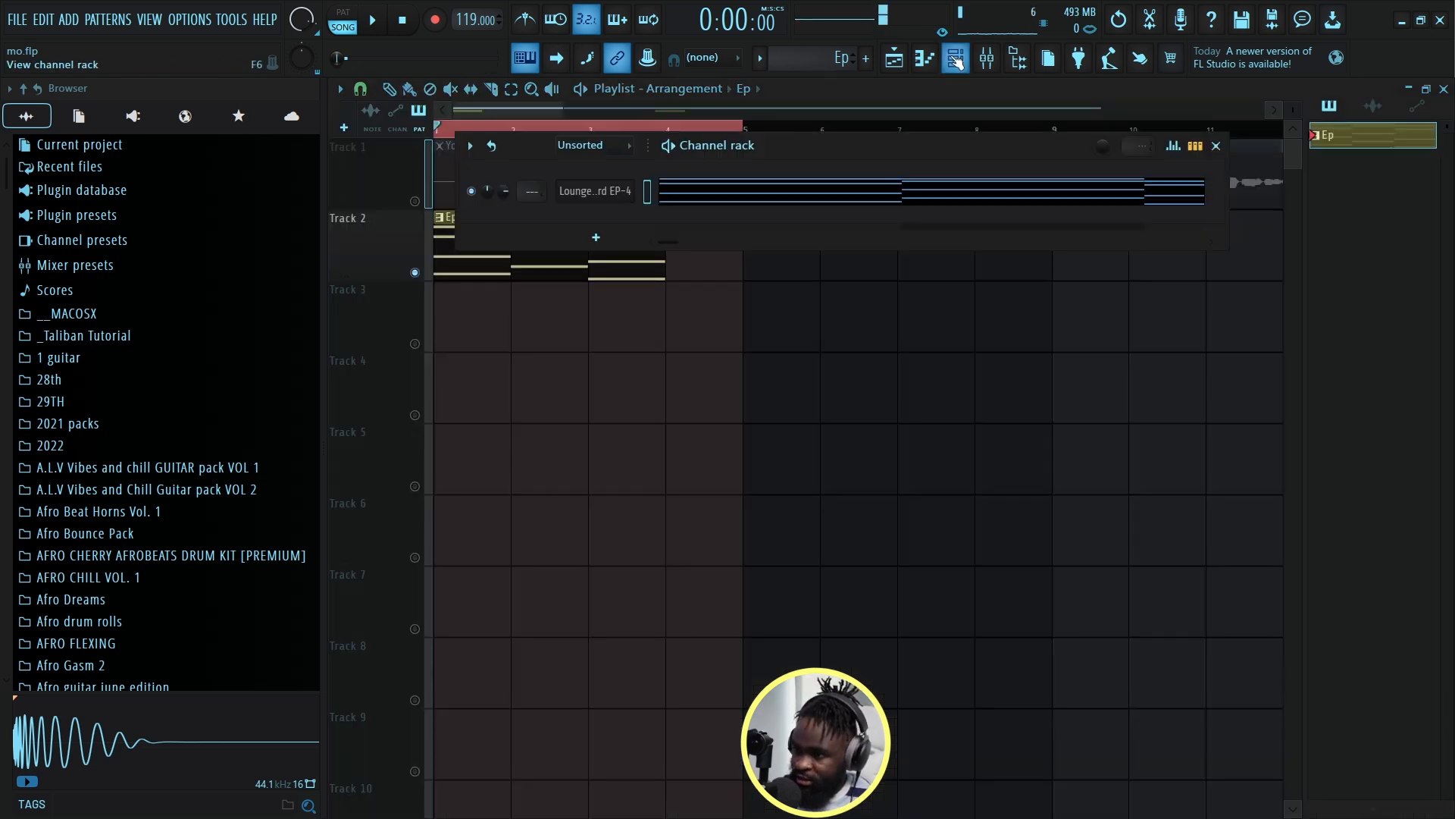
key("space")
left_click(753, 189)
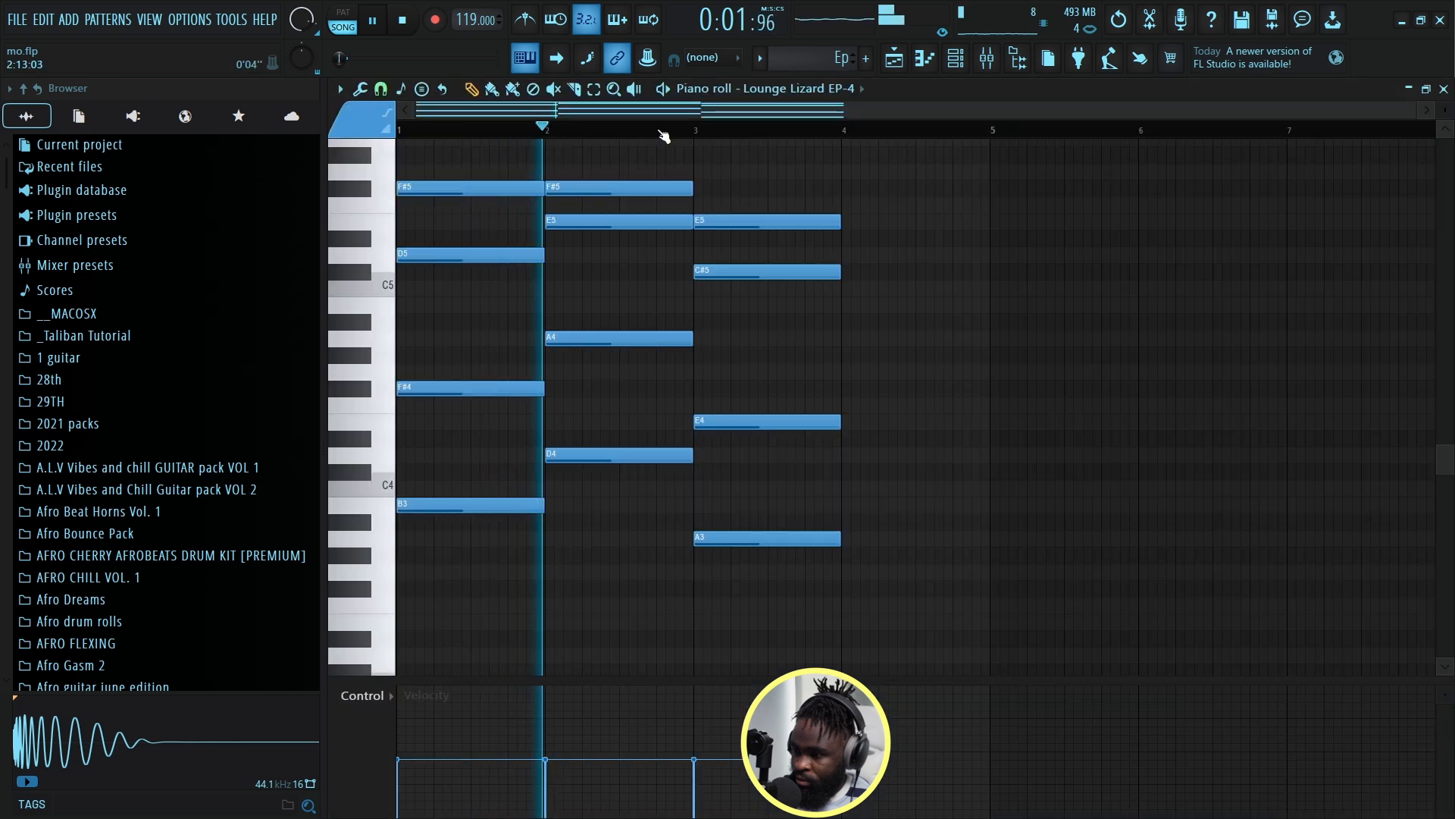
scroll(789, 308, "down", 2)
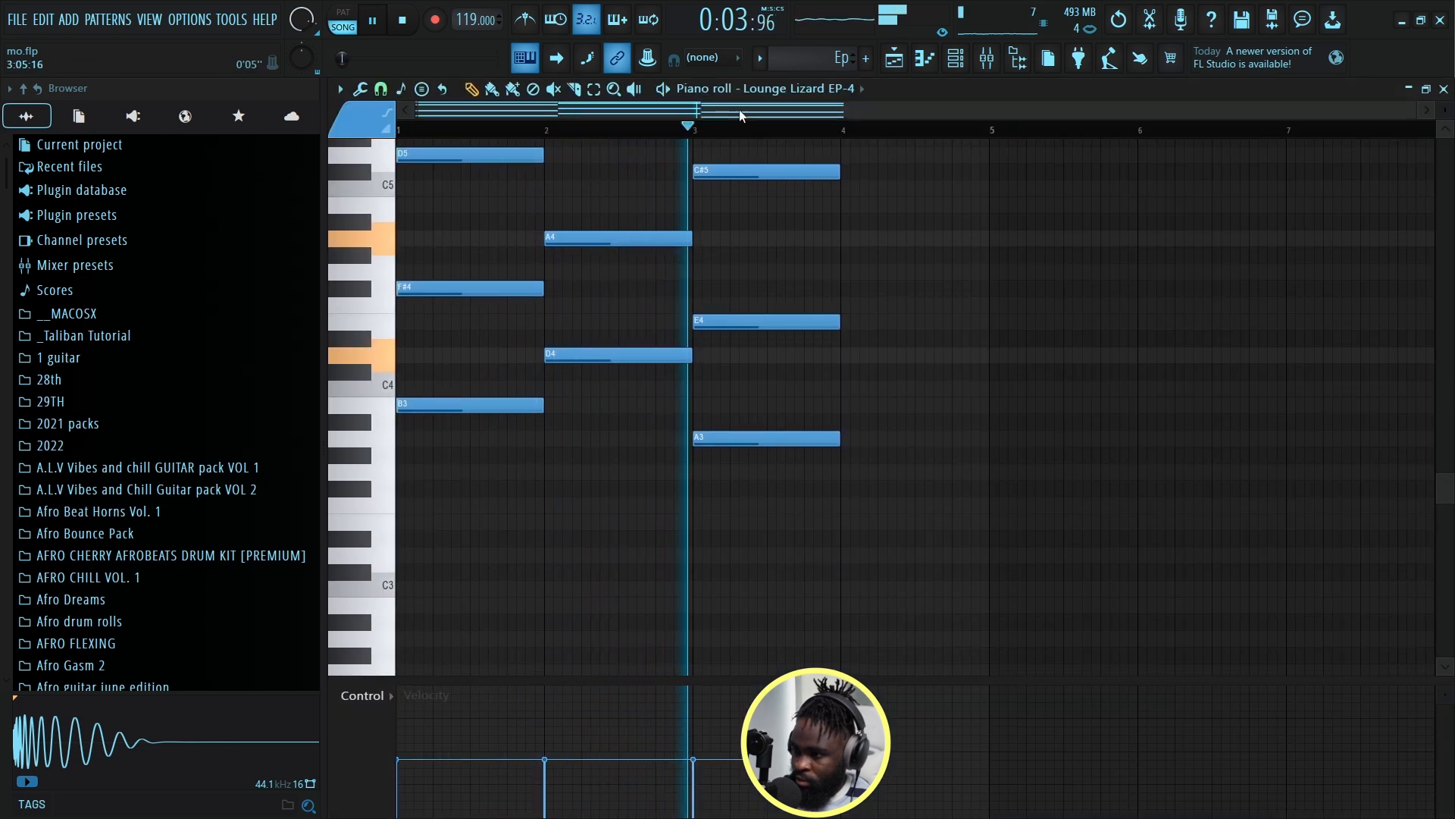
key("space")
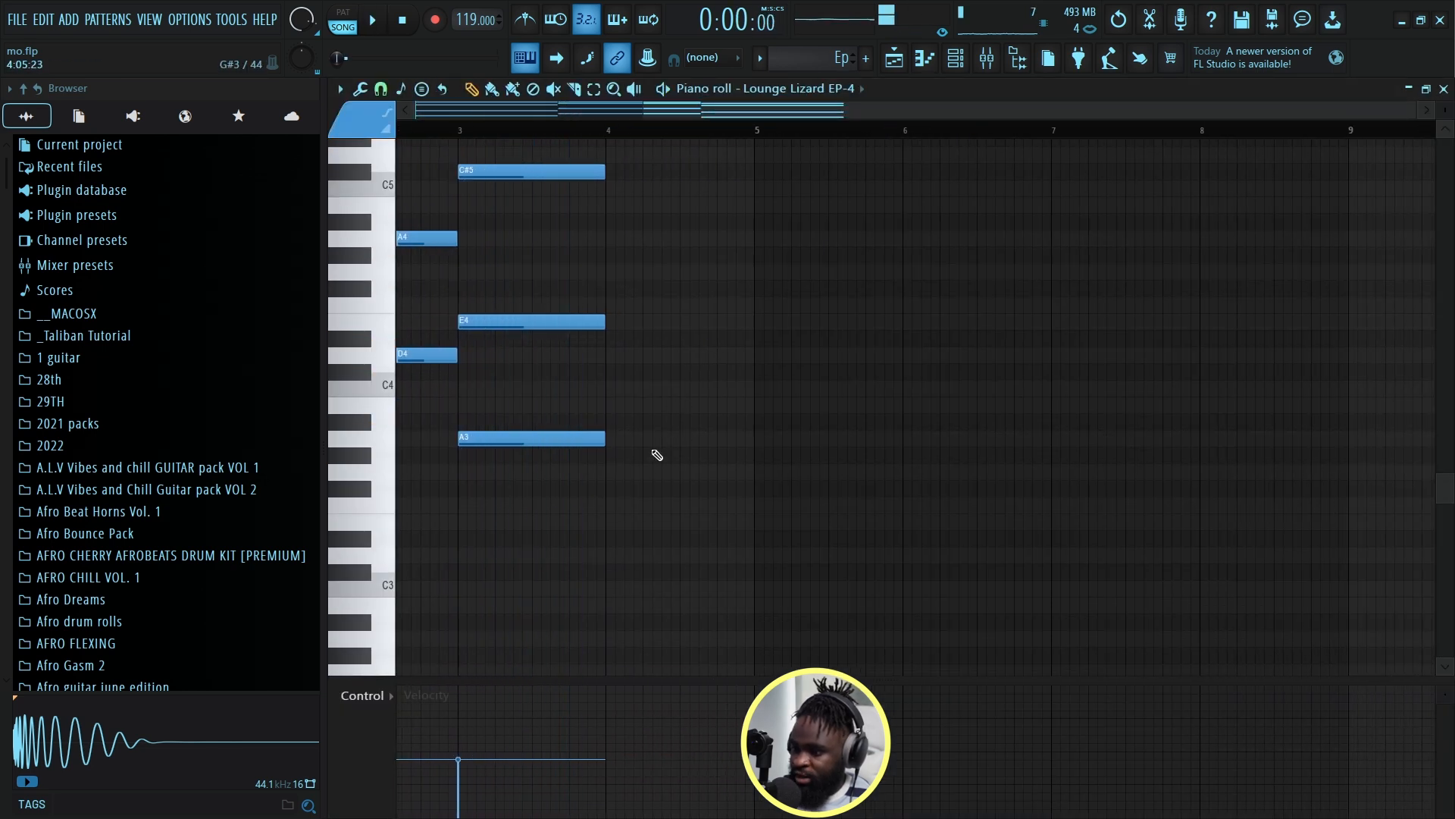
Add a one-bar chord in bar 4 with the notes C#4, G#4, B4 and E5, and play the progression.
mouse_move(619, 474)
left_mouse_down()
mouse_move(633, 368)
mouse_move(607, 370)
mouse_move(611, 302)
left_mouse_up()
scroll(621, 407, "up", 3)
left_click(608, 322)
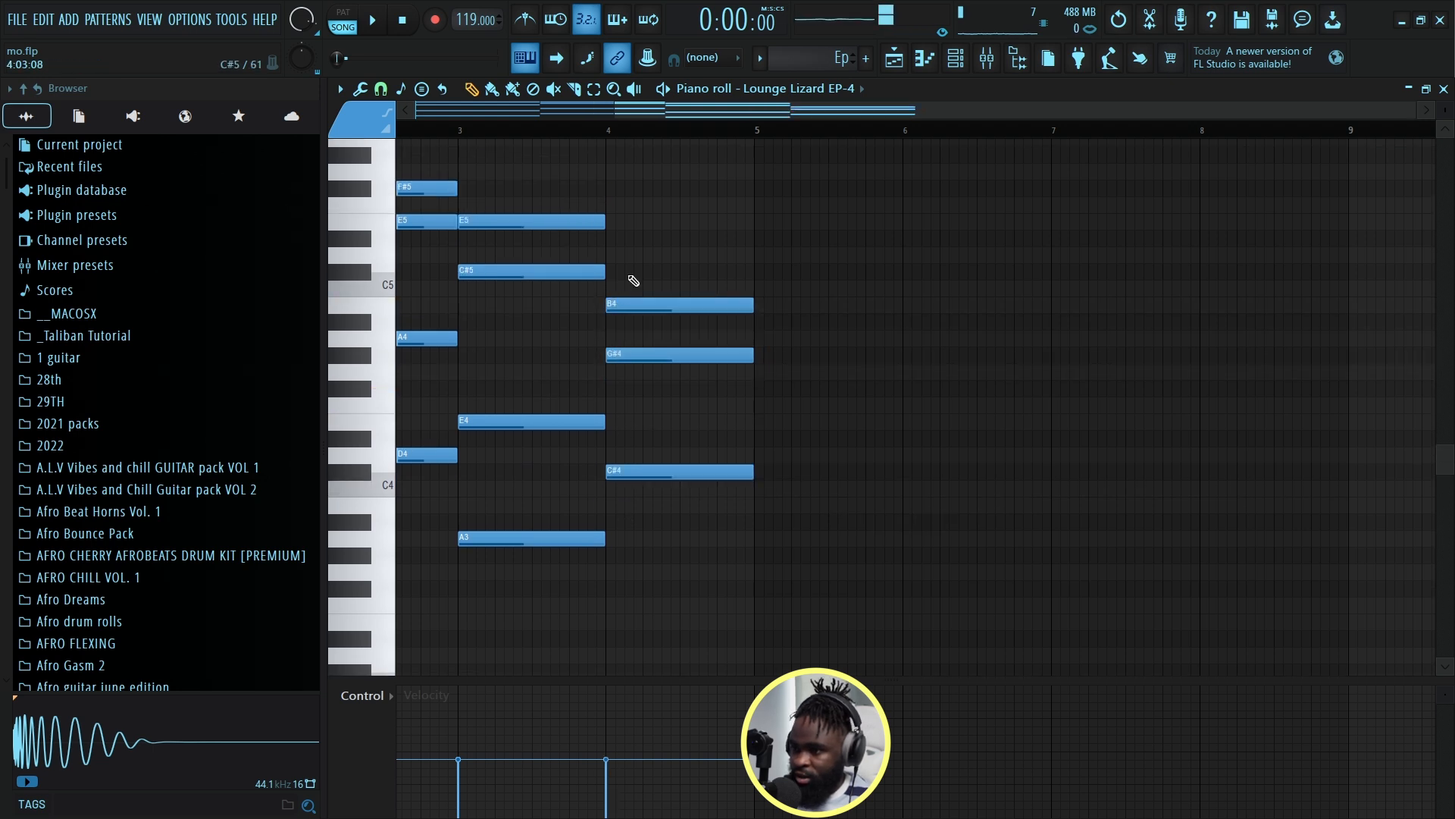
left_click_drag(605, 250, 603, 213)
key("space")
scroll(643, 133, "down", 3)
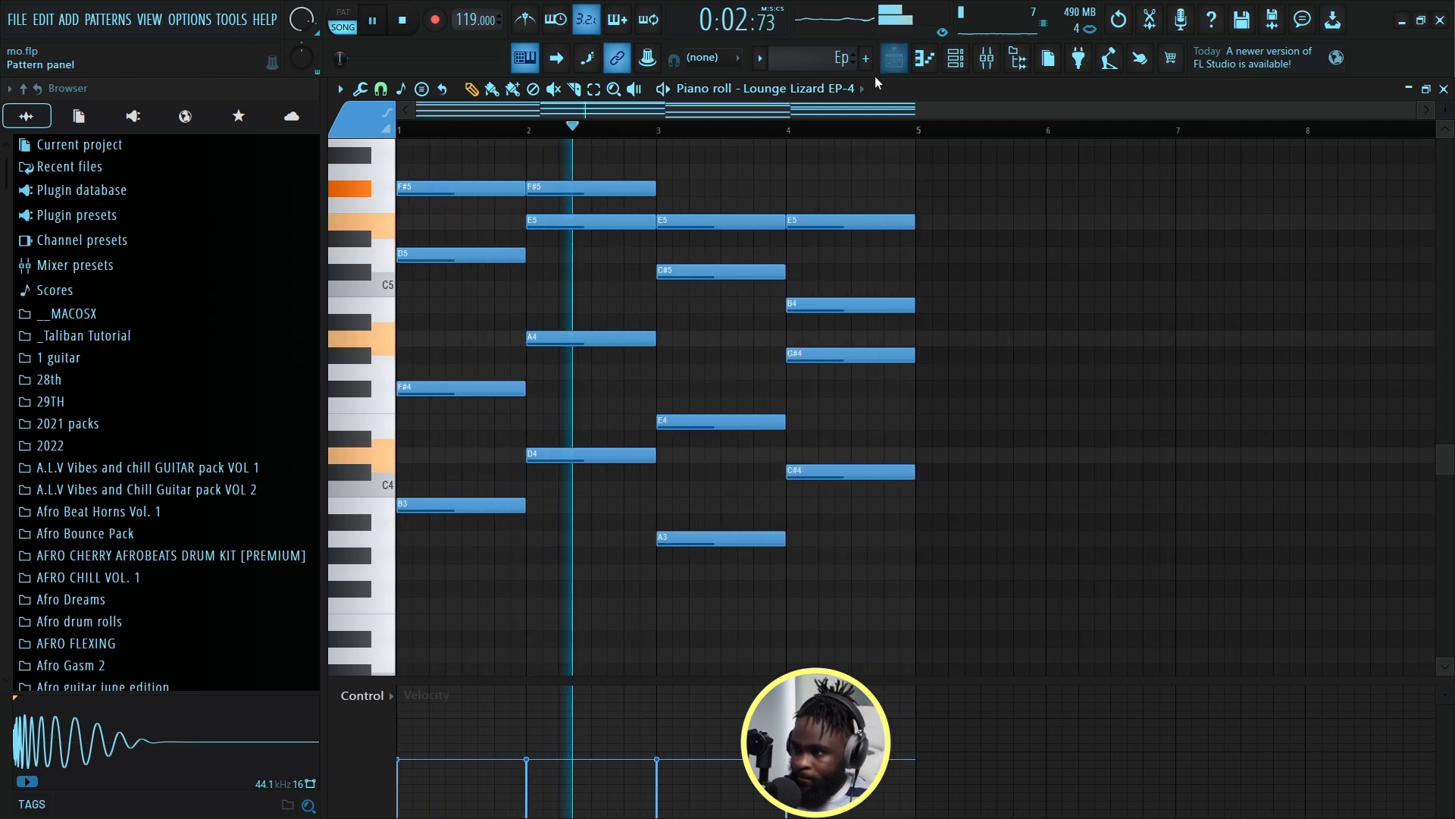
Place further copies of the Ep pattern on Track 2 of the playlist at bars 5 and 9.
left_click(894, 60)
scroll(696, 137, "down", 5)
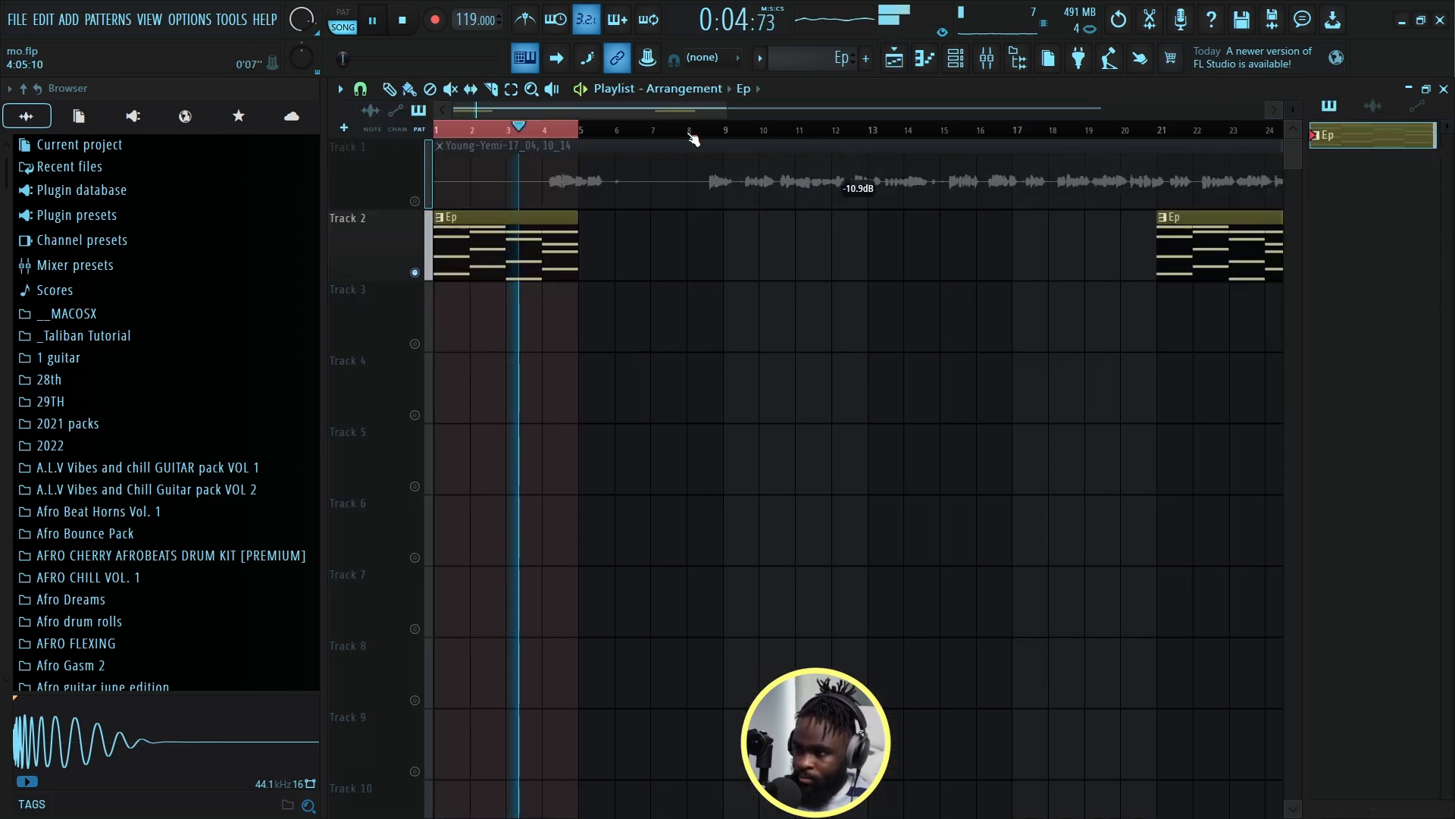
left_click(598, 241)
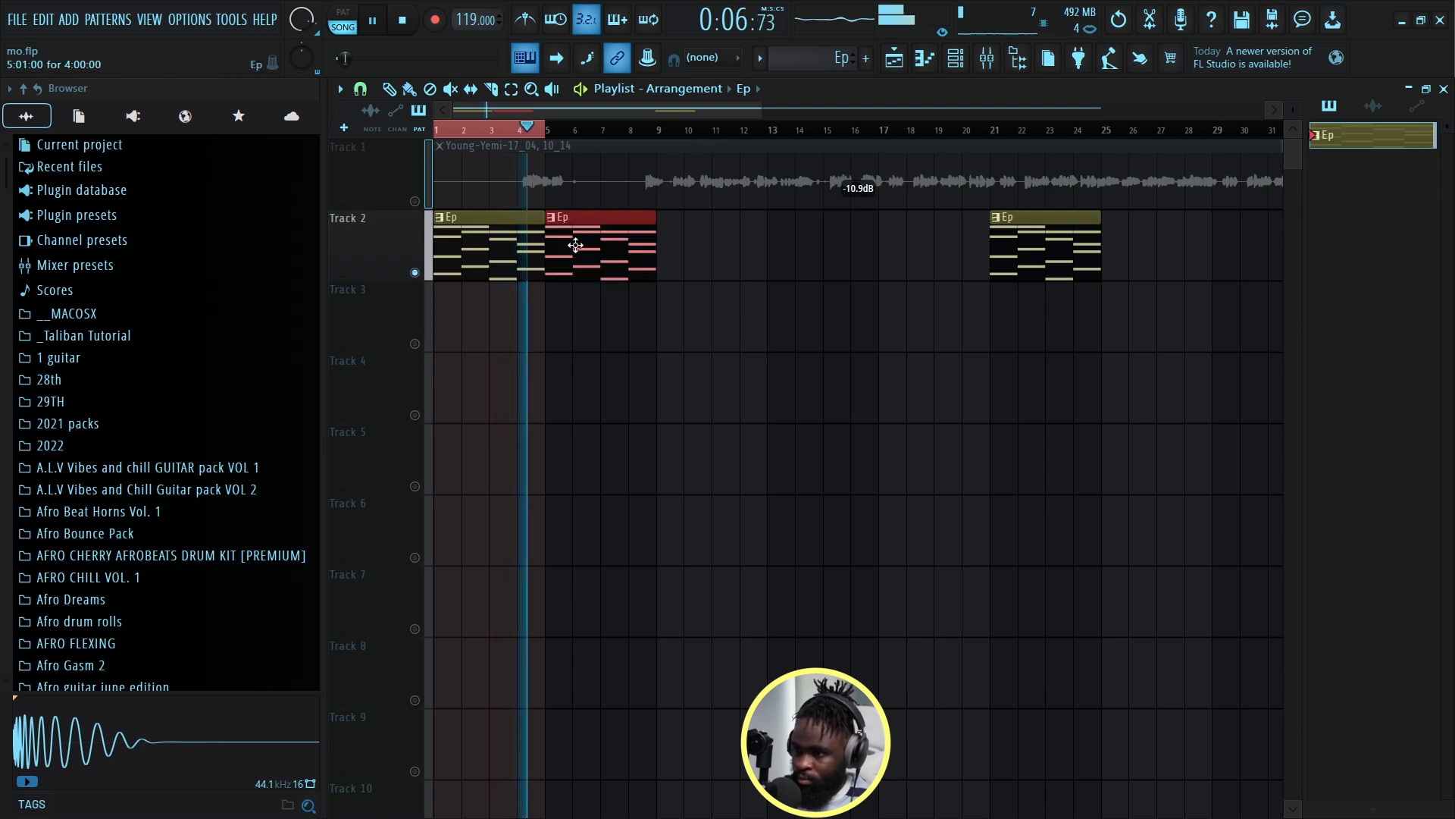
key("space")
left_click(551, 141)
scroll(551, 140, "down", 4)
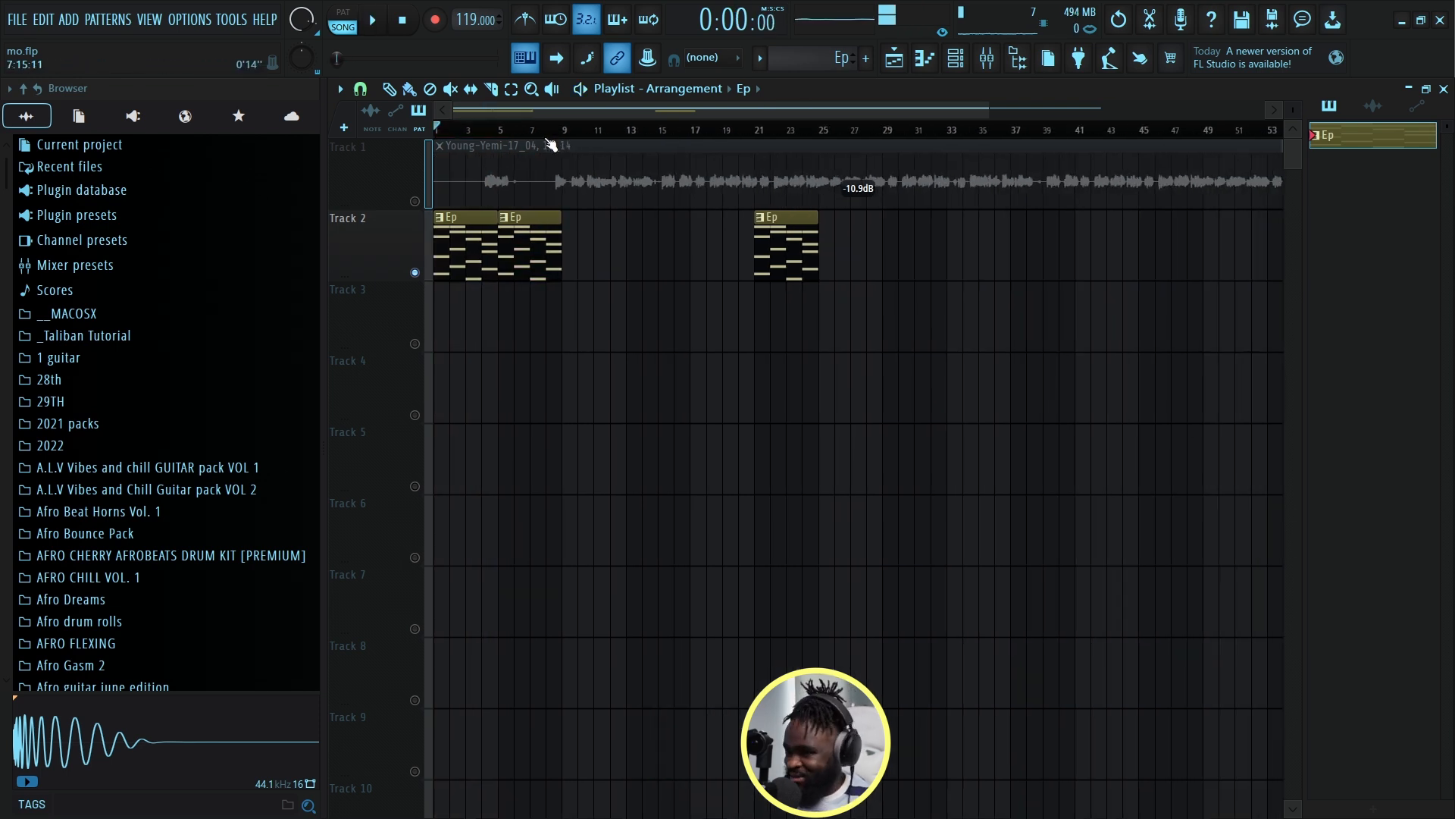
left_click(576, 263)
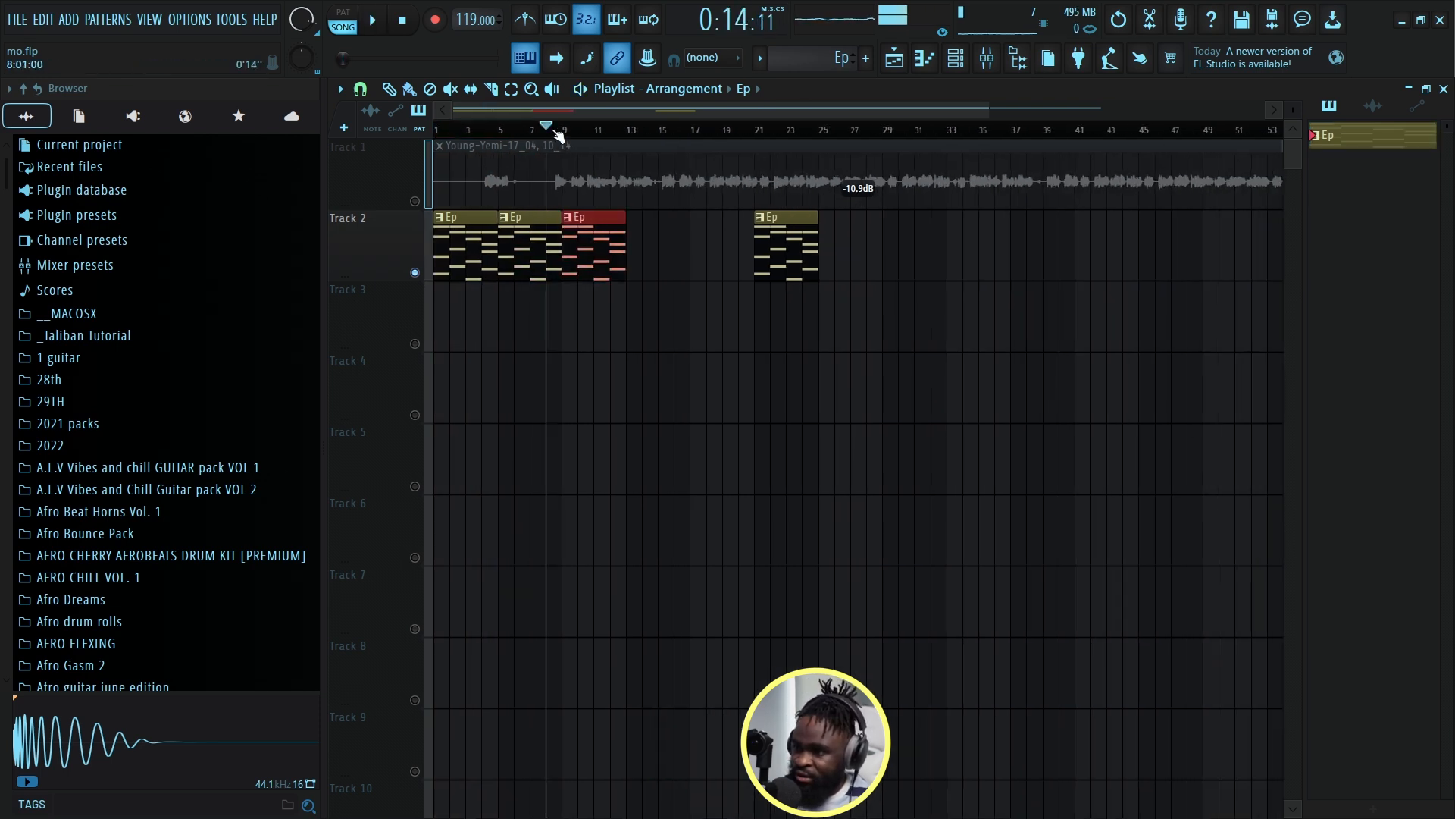
Unmute the vocal on Track 1 and, during playback, add Ep clips on Track 2 at bars 13 and 17.
left_click(415, 201)
key("space")
left_click(634, 262)
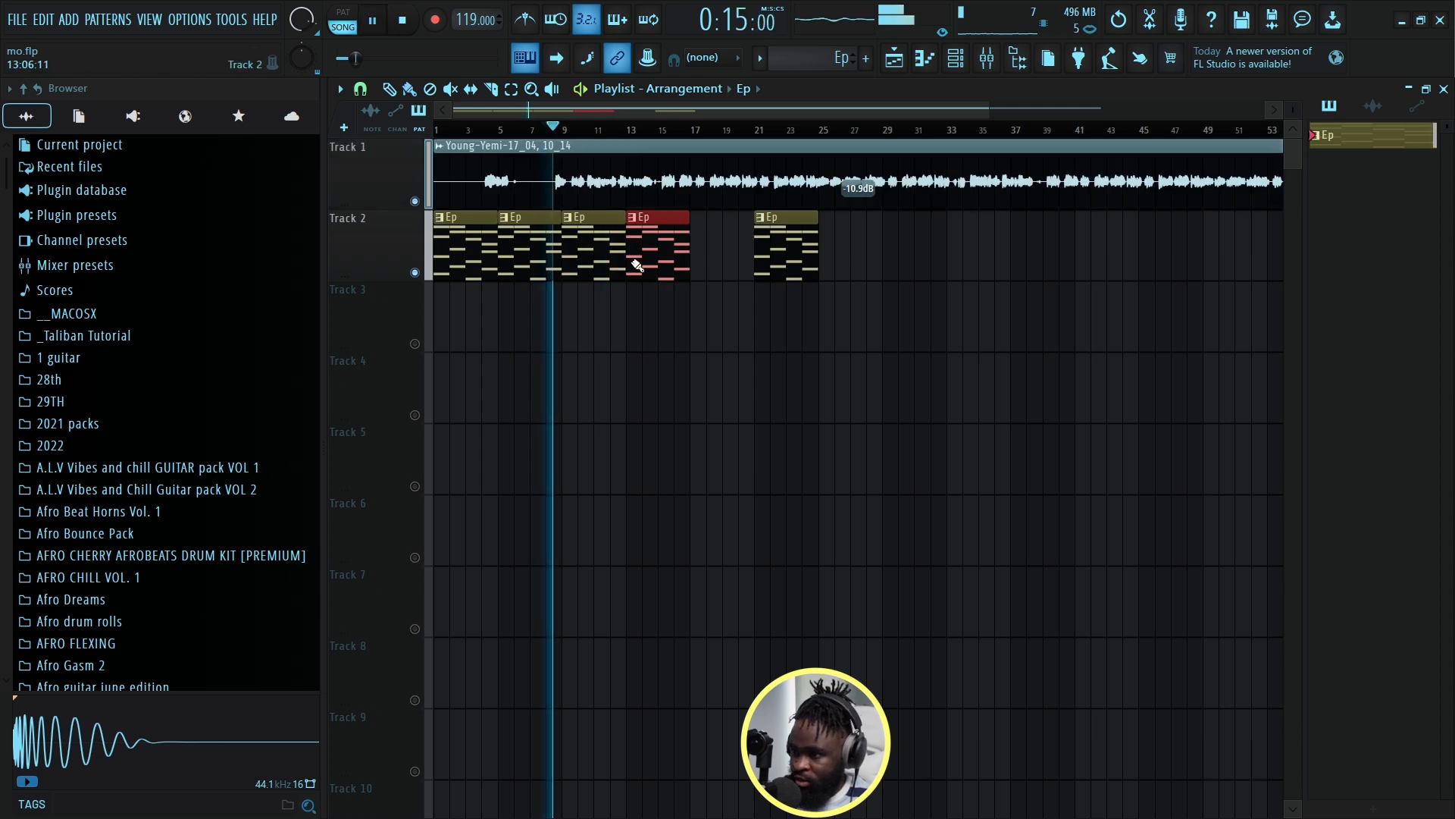
left_click(693, 273)
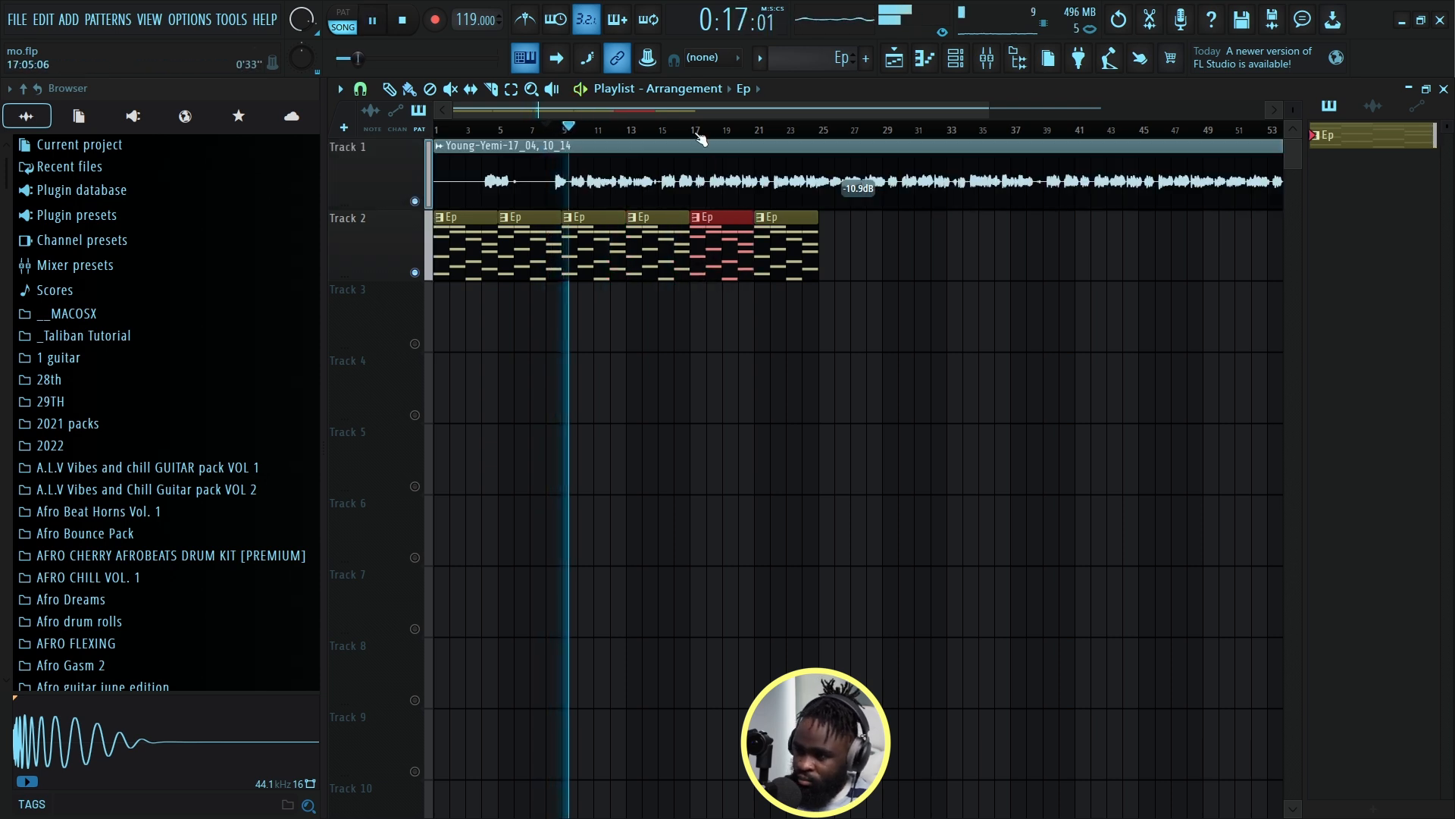
scroll(698, 137, "down", 1)
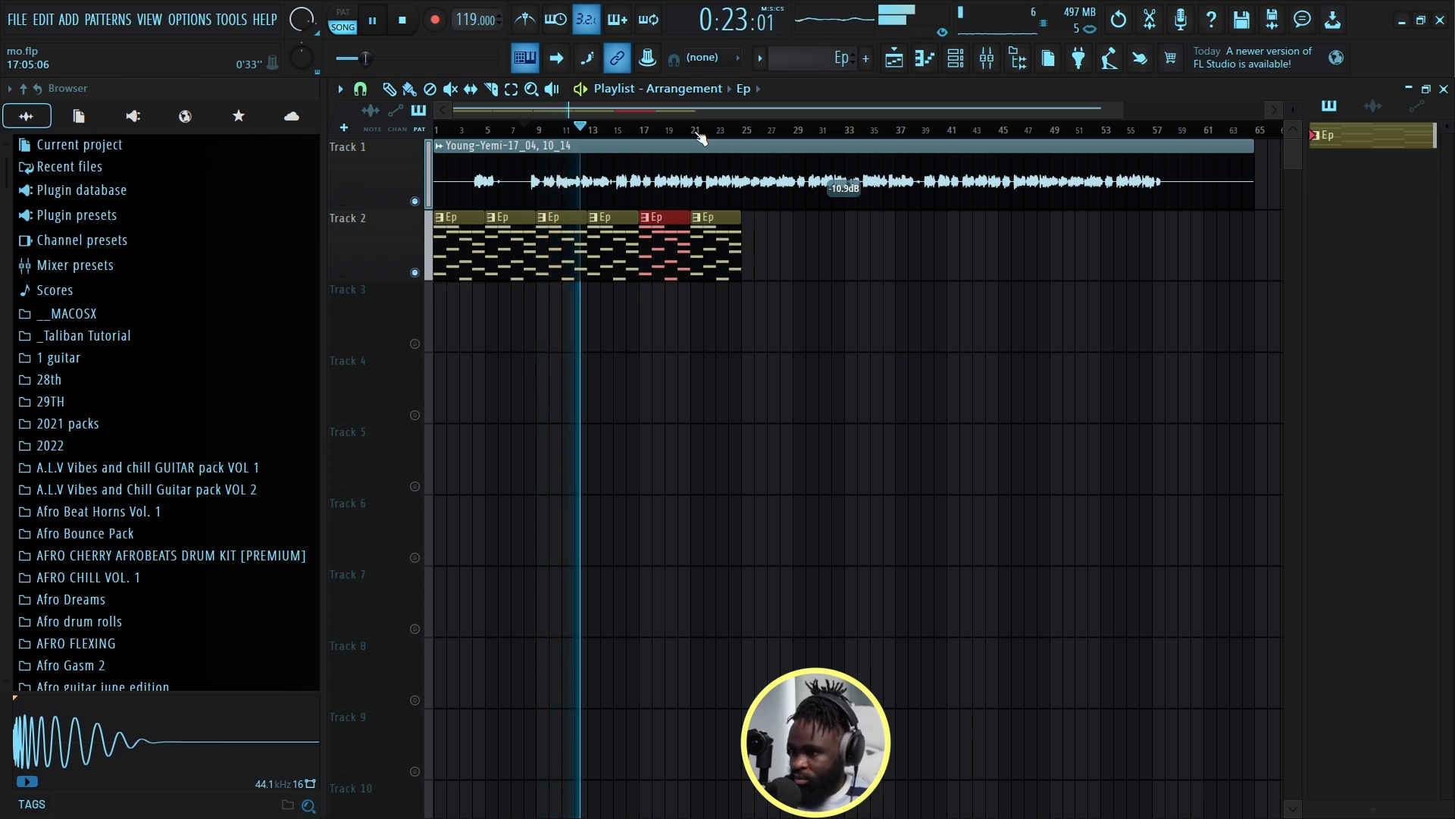
Stop playback and add a Kontakt 7 instrument channel to the channel rack.
key("space")
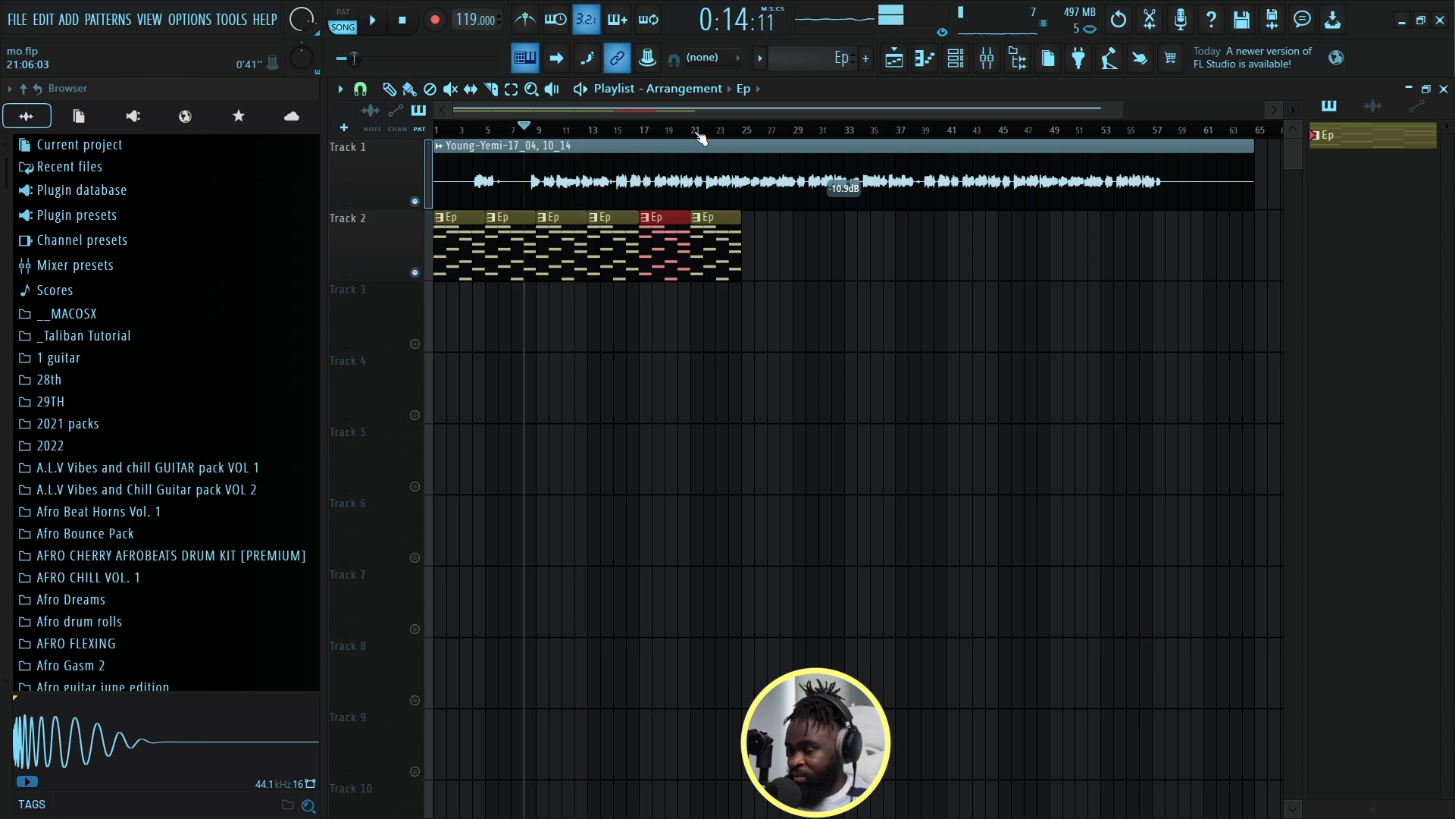
left_click(957, 66)
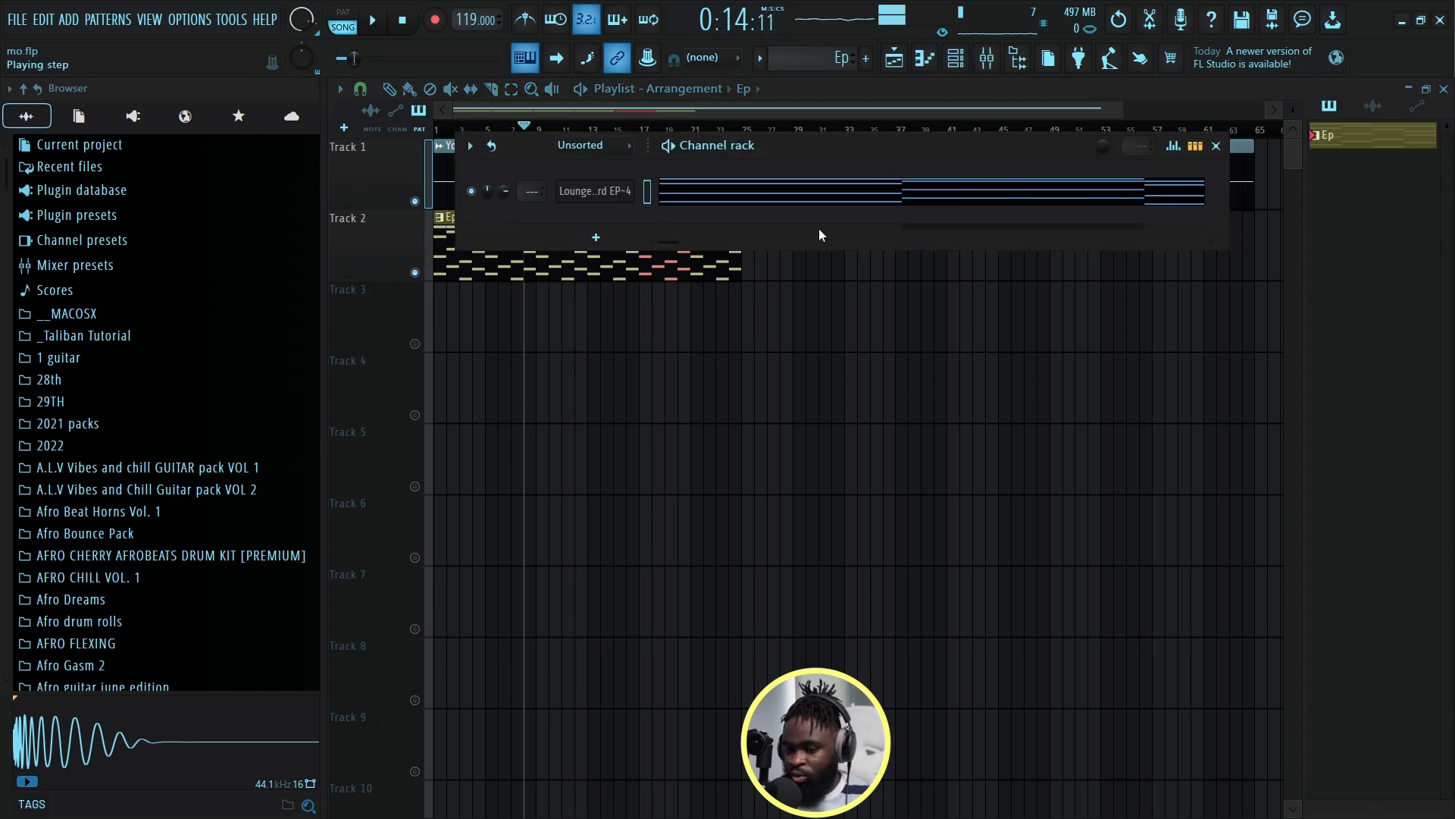
left_click(599, 235)
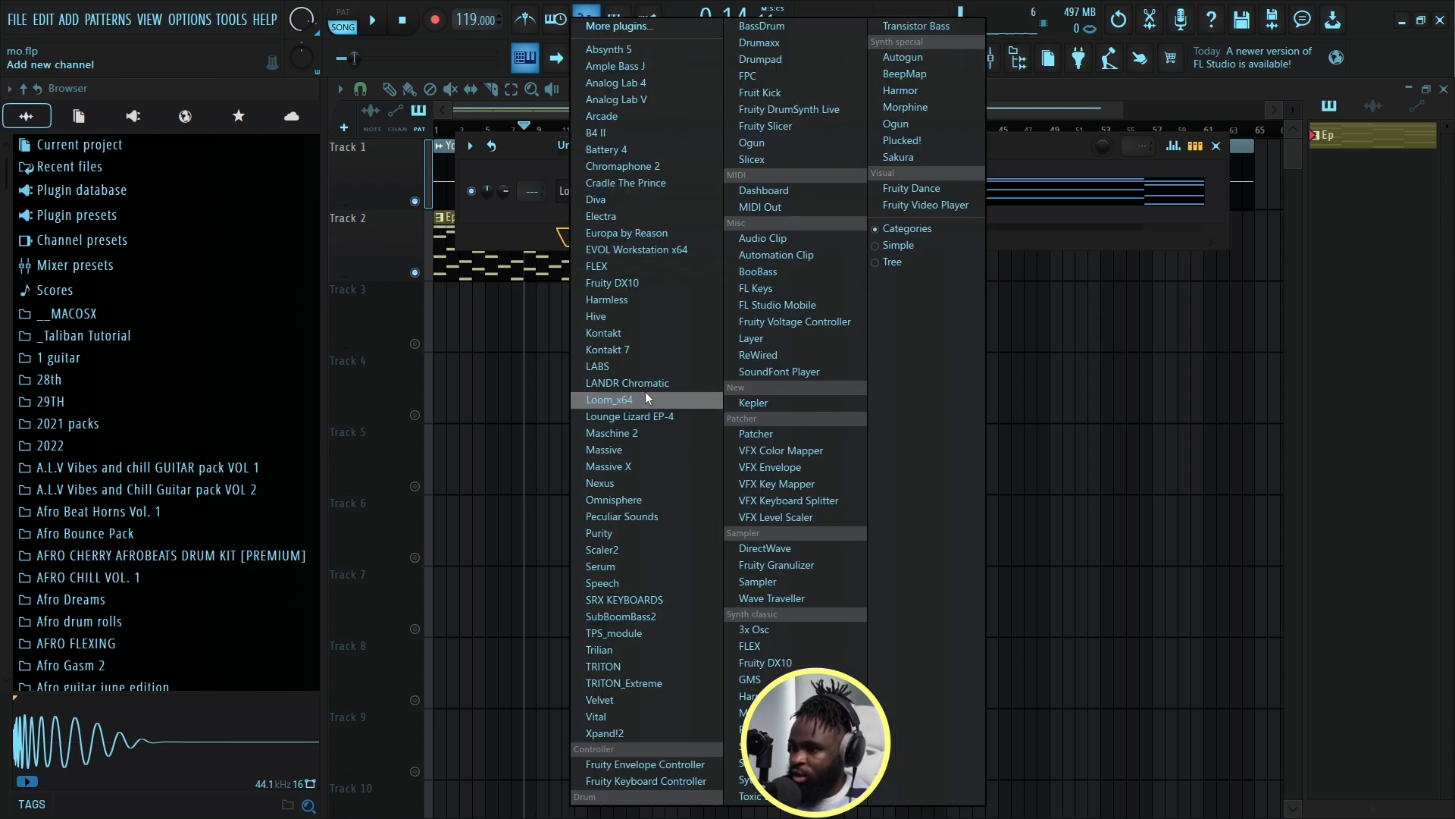
left_click(511, 232)
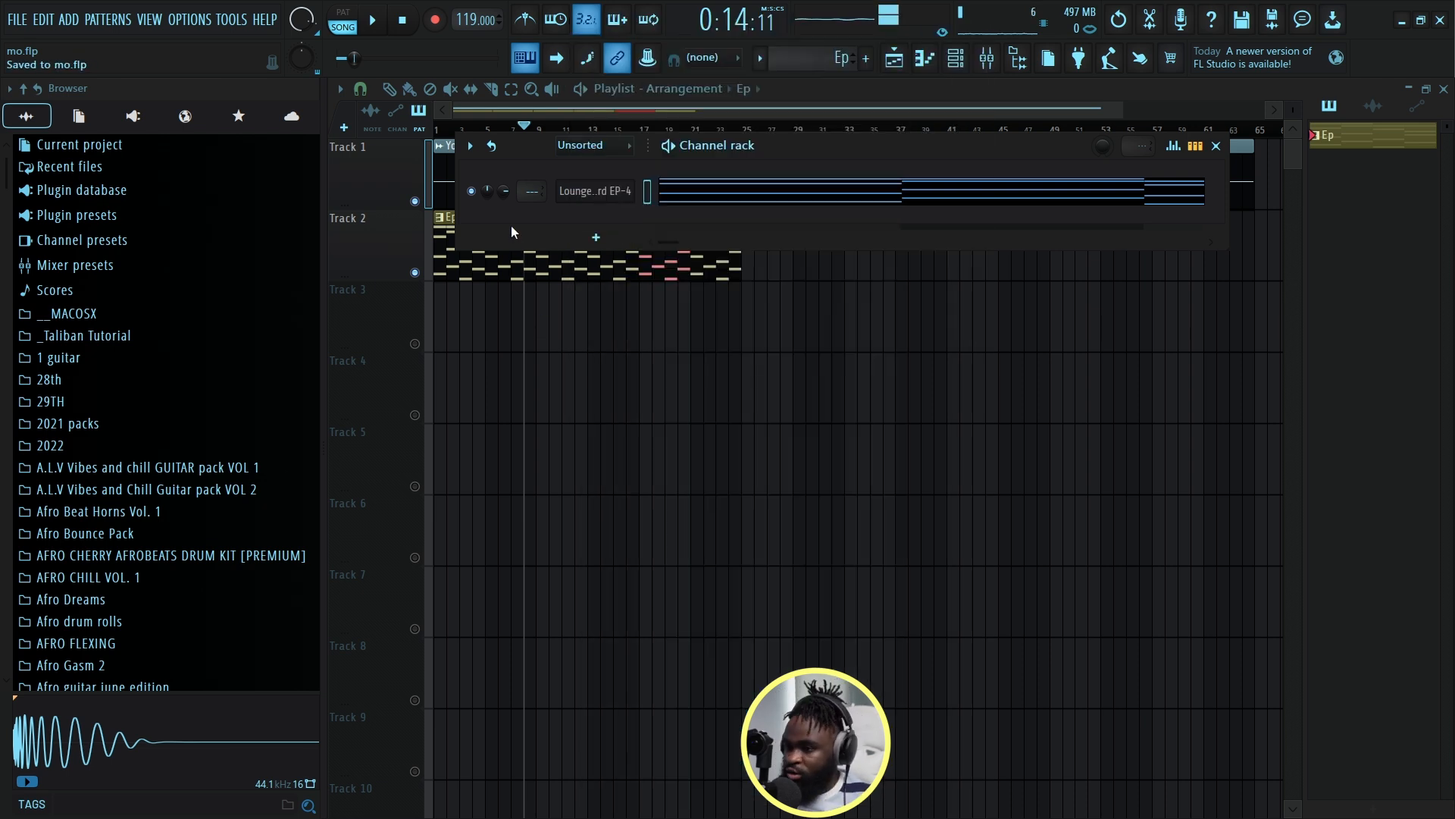
left_click(595, 238)
left_click(599, 350)
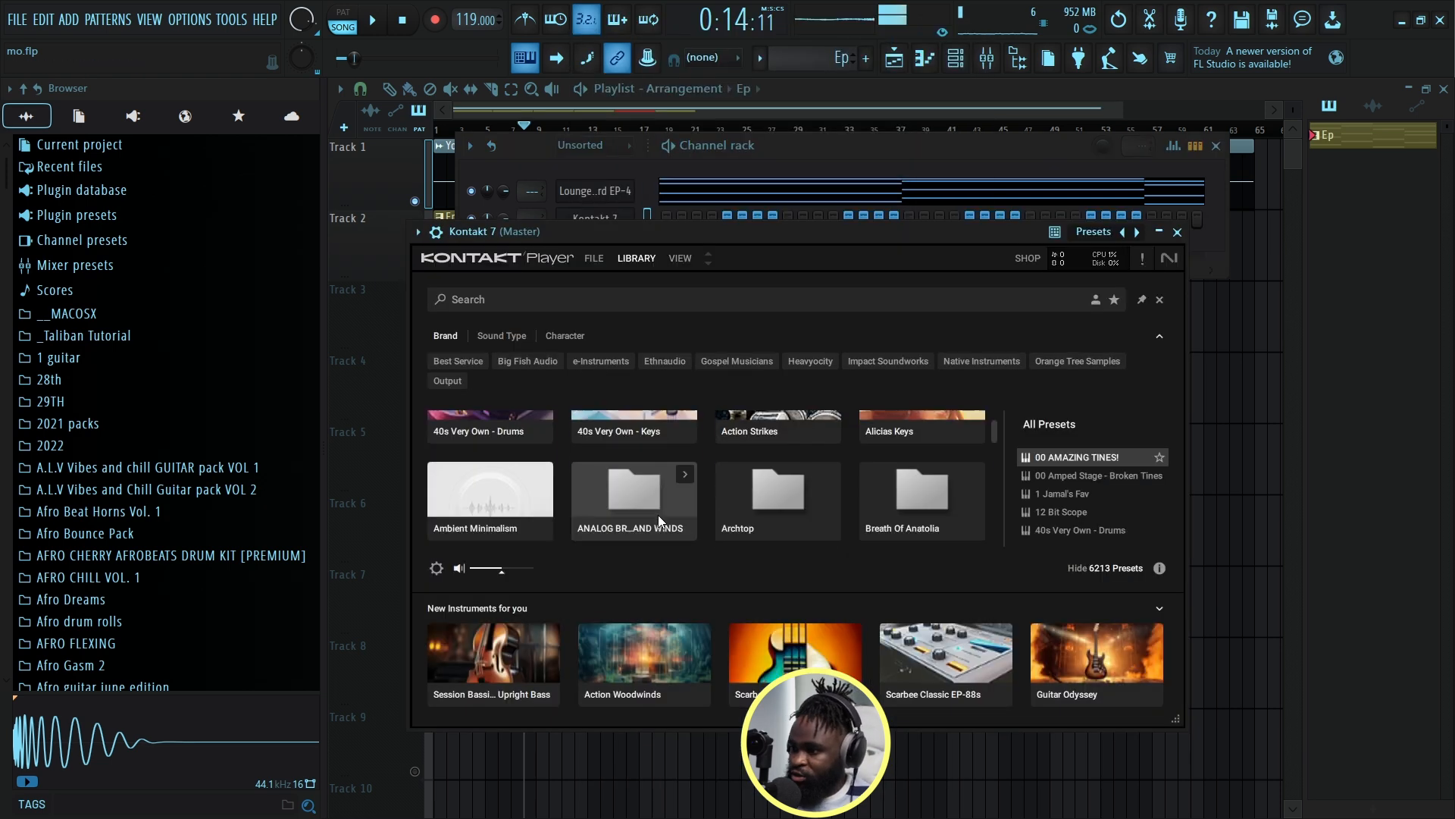
Load the Electric Sunburst Deluxe (Melody) guitar into Kontakt 7 from its library.
scroll(775, 502, "down", 1)
scroll(775, 500, "up", 2)
left_click(775, 494)
double_click(1104, 482)
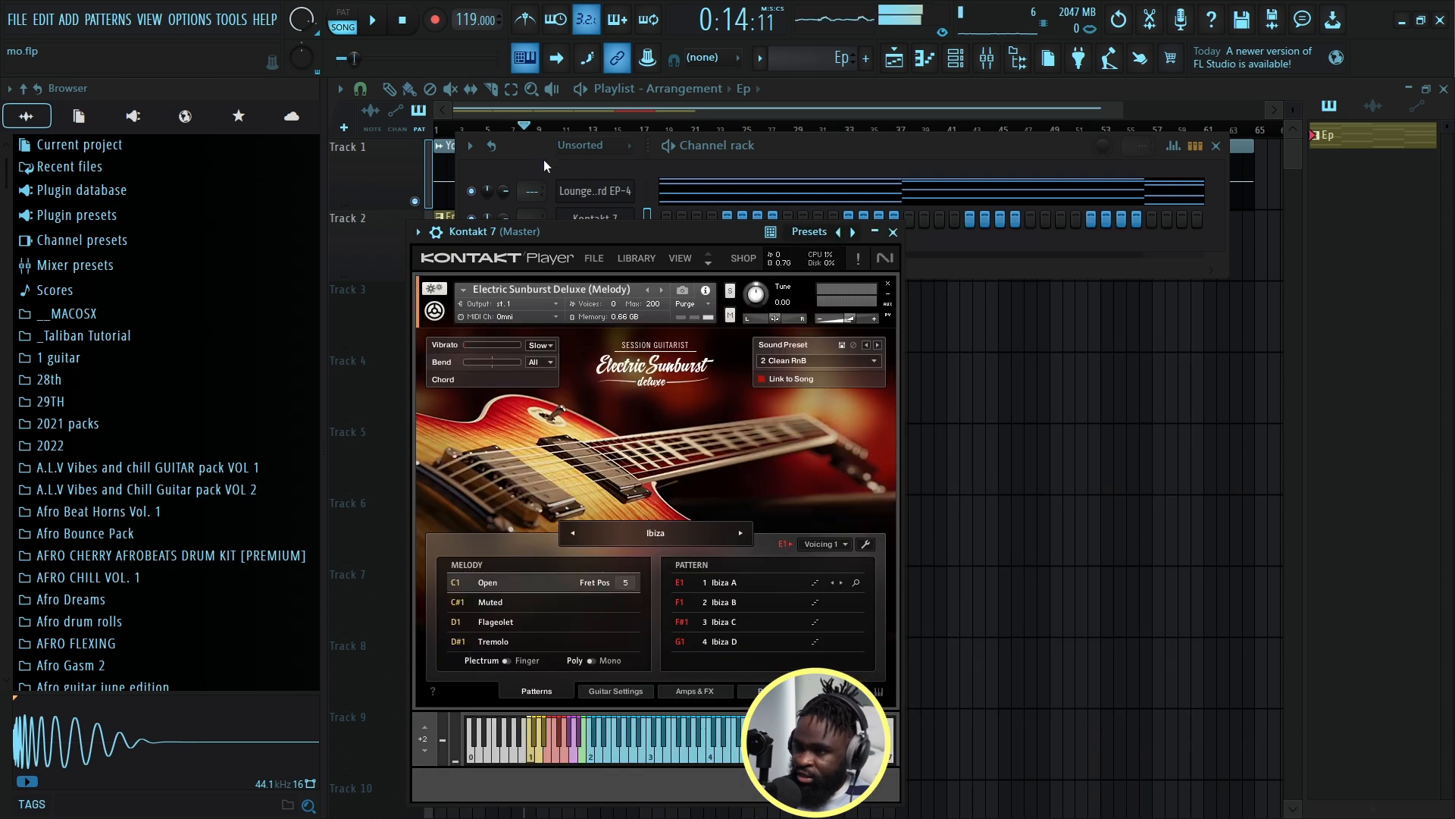
Open the Kontakt 7 channel in the piano roll over the four bars of Ep ghost chords.
left_click(544, 160)
right_click(593, 220)
left_click(623, 234)
scroll(555, 372, "up", 3)
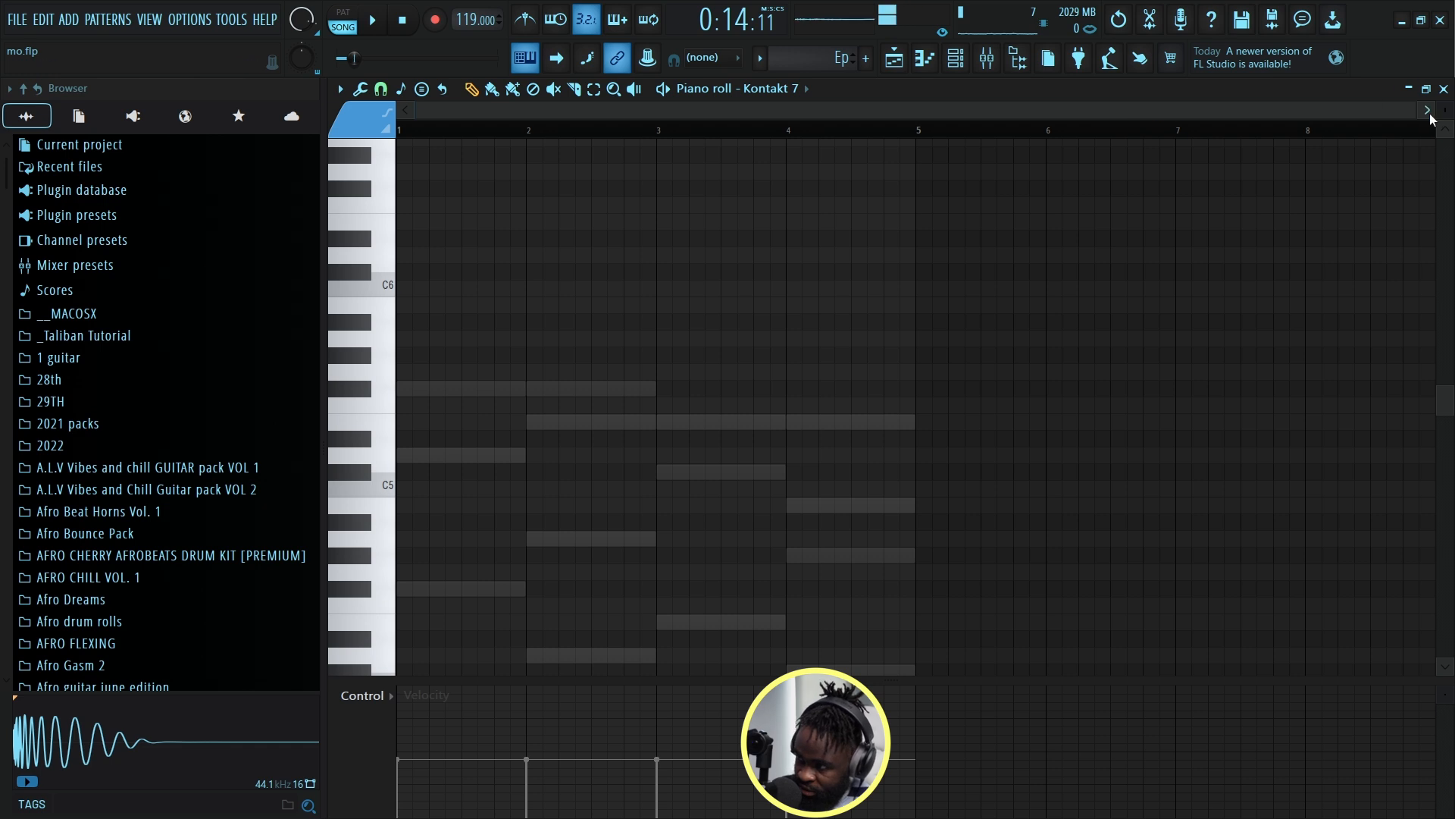
left_click_drag(1411, 115, 893, 169)
scroll(482, 502, "down", 3)
left_click_drag(384, 496, 394, 393)
scroll(389, 401, "up", 2)
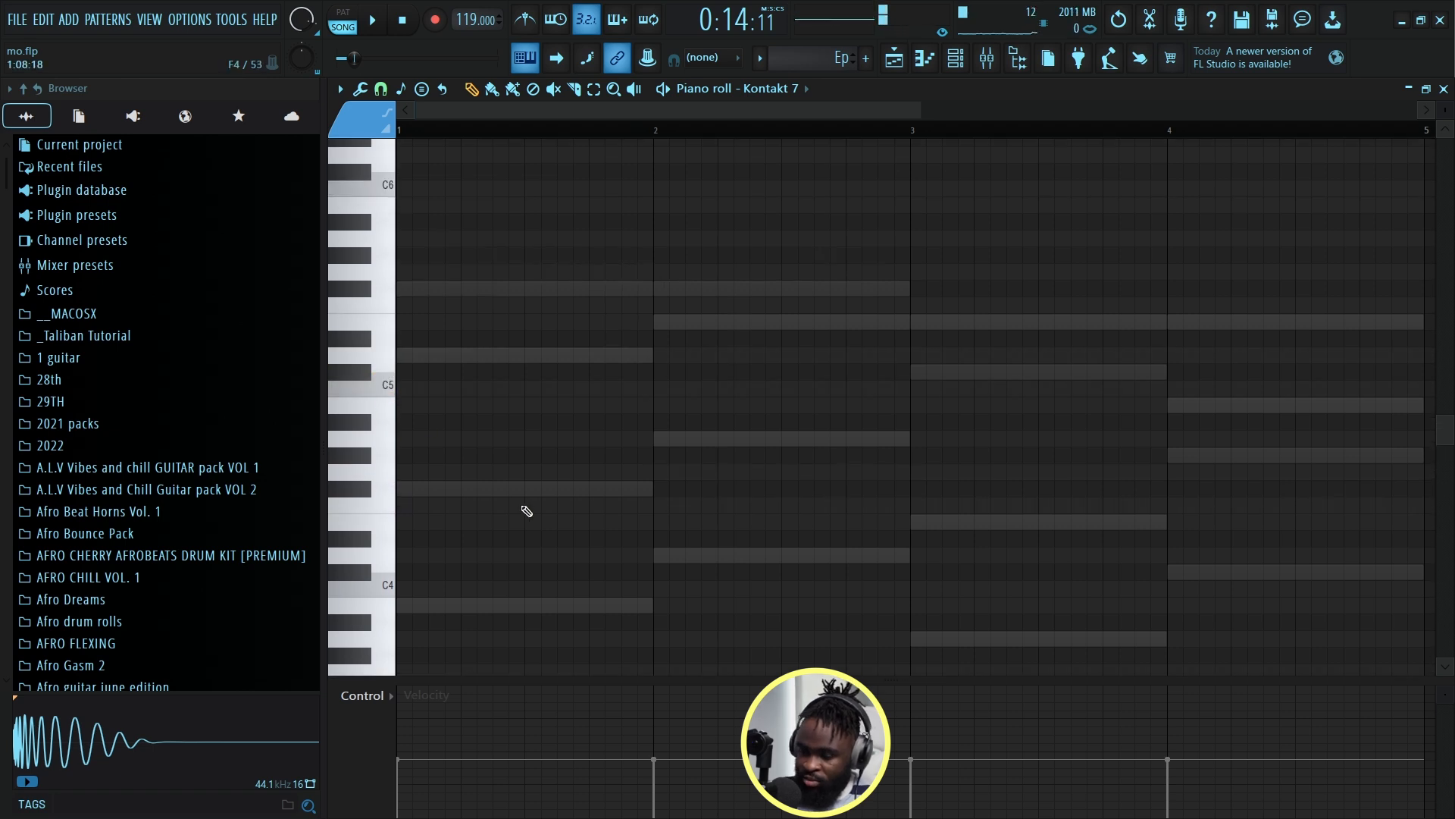
scroll(719, 338, "down", 3)
scroll(445, 503, "up", 3)
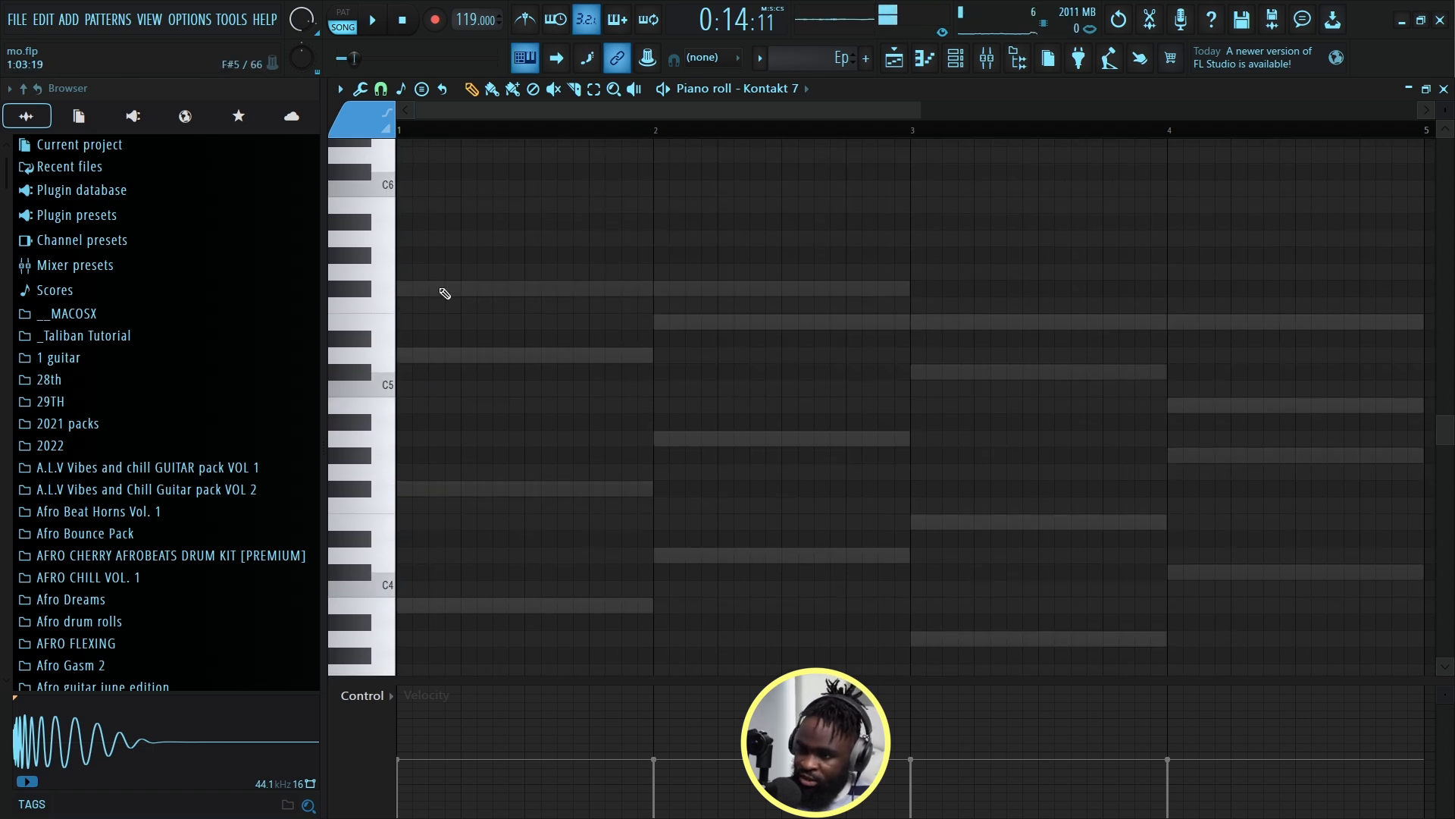
scroll(531, 546, "down", 3)
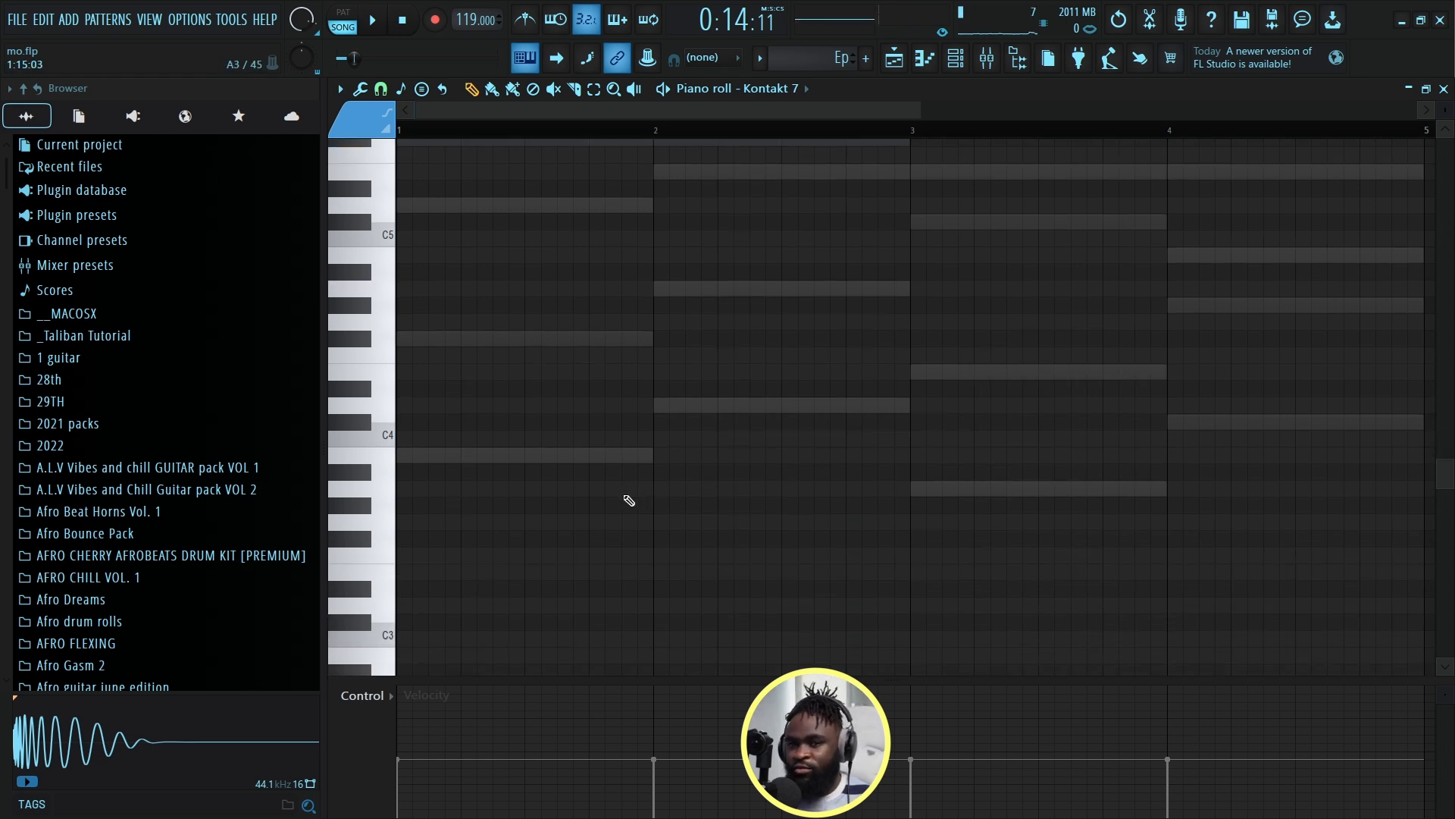
scroll(502, 460, "up", 2)
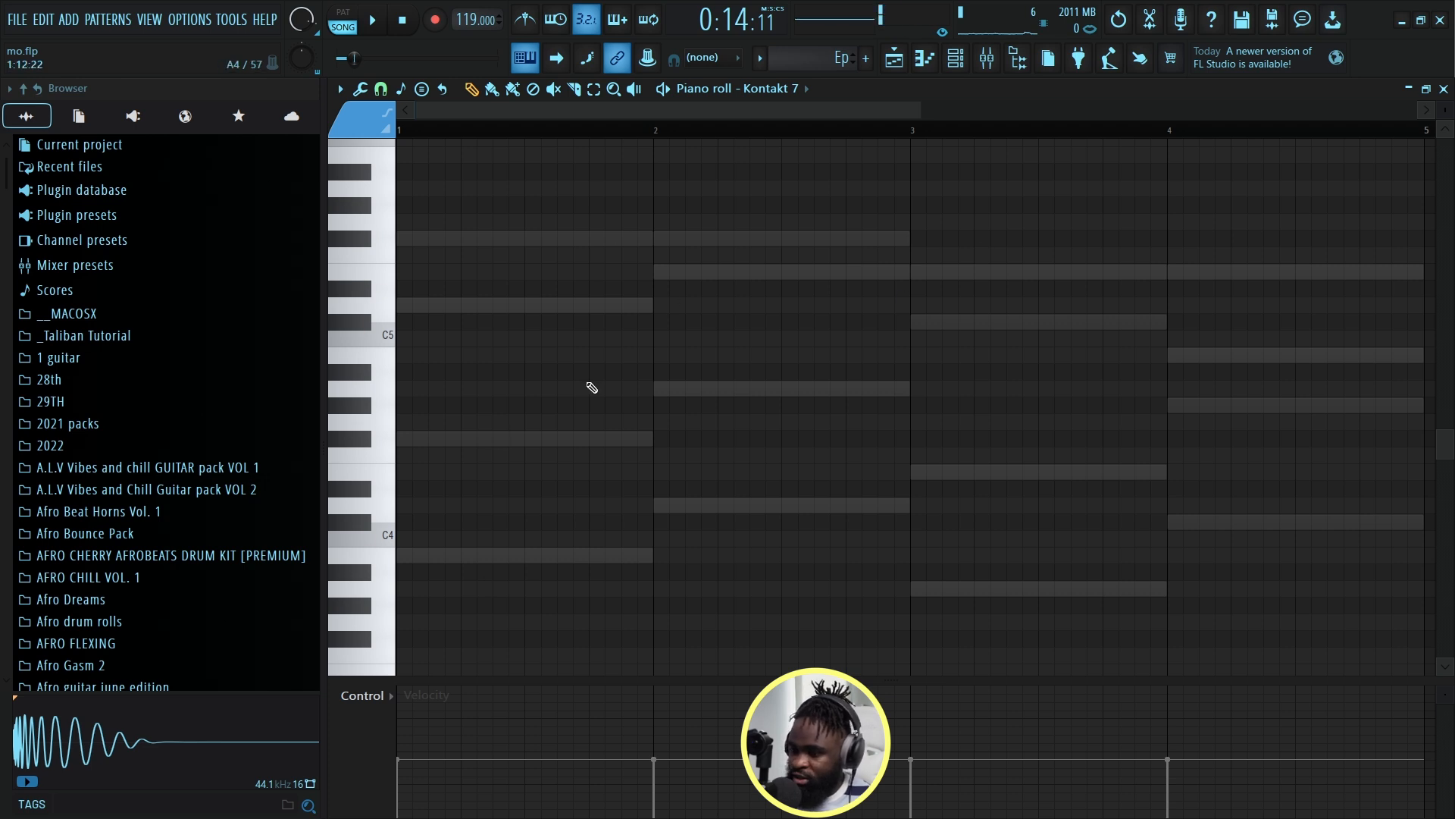
Start the guitar melody in bar 1 with two-step notes F#5 and A5, and play the pattern alone.
left_click_drag(483, 433, 377, 440)
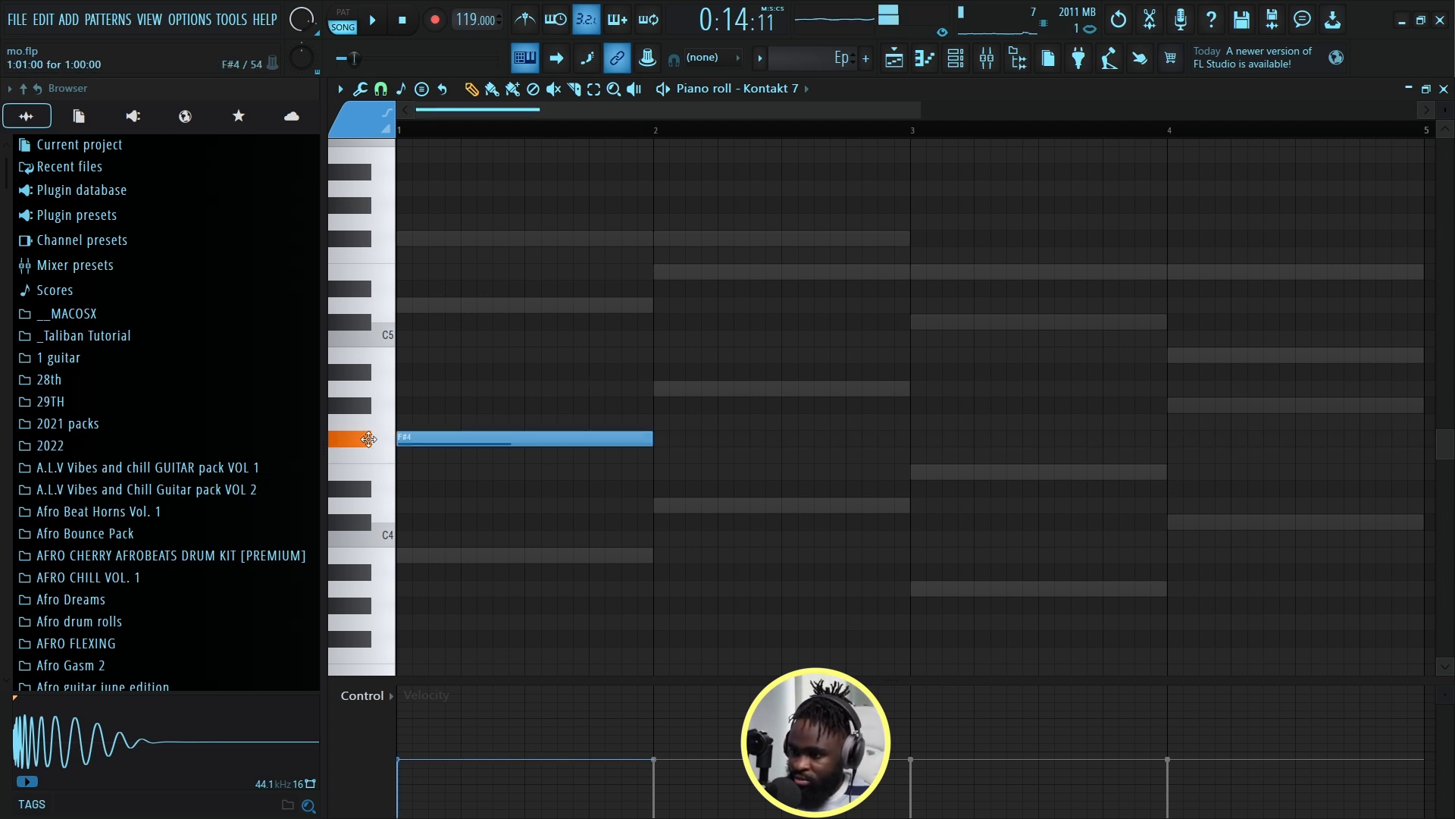
left_click_drag(448, 396, 432, 326)
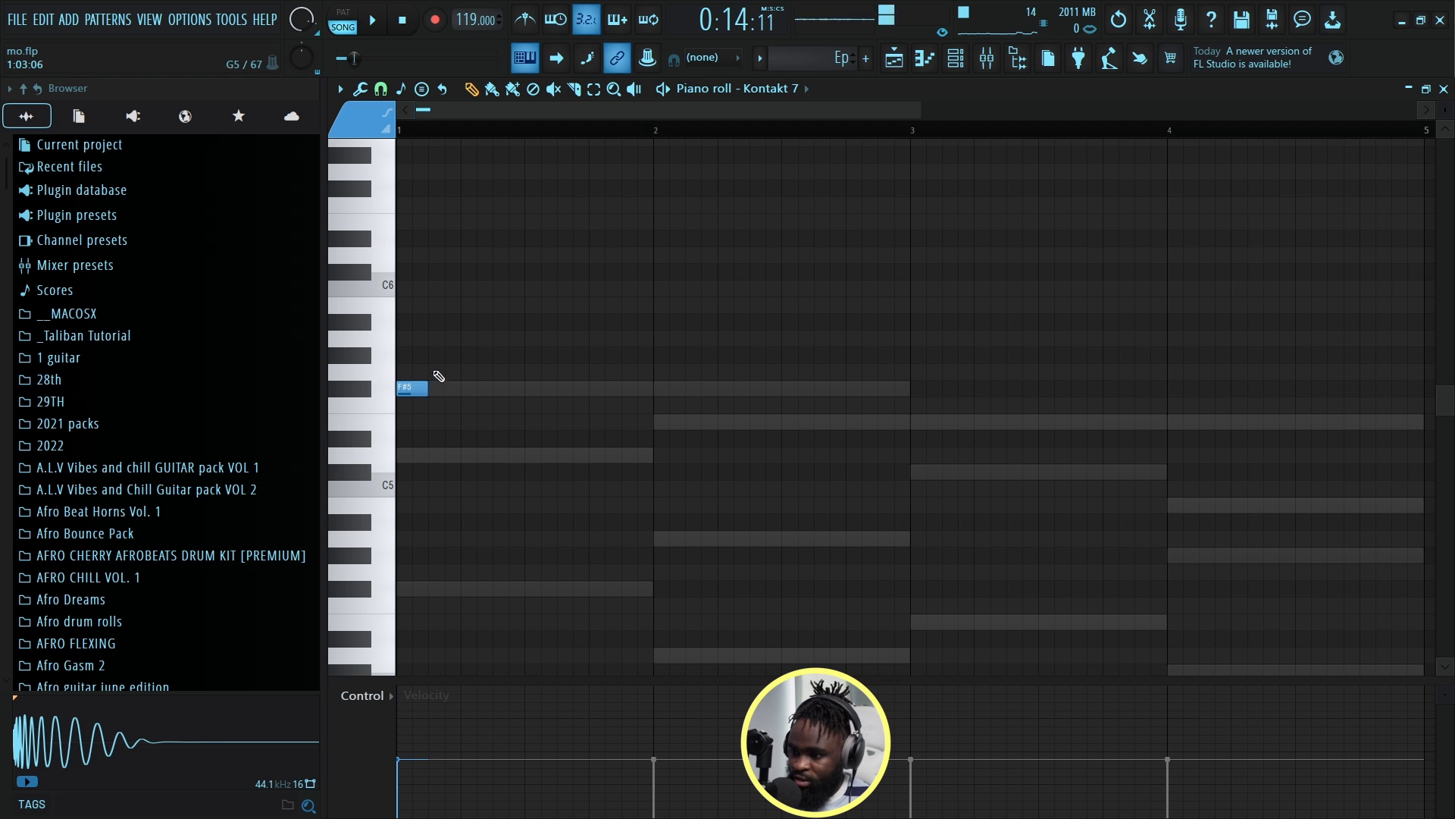
key("space")
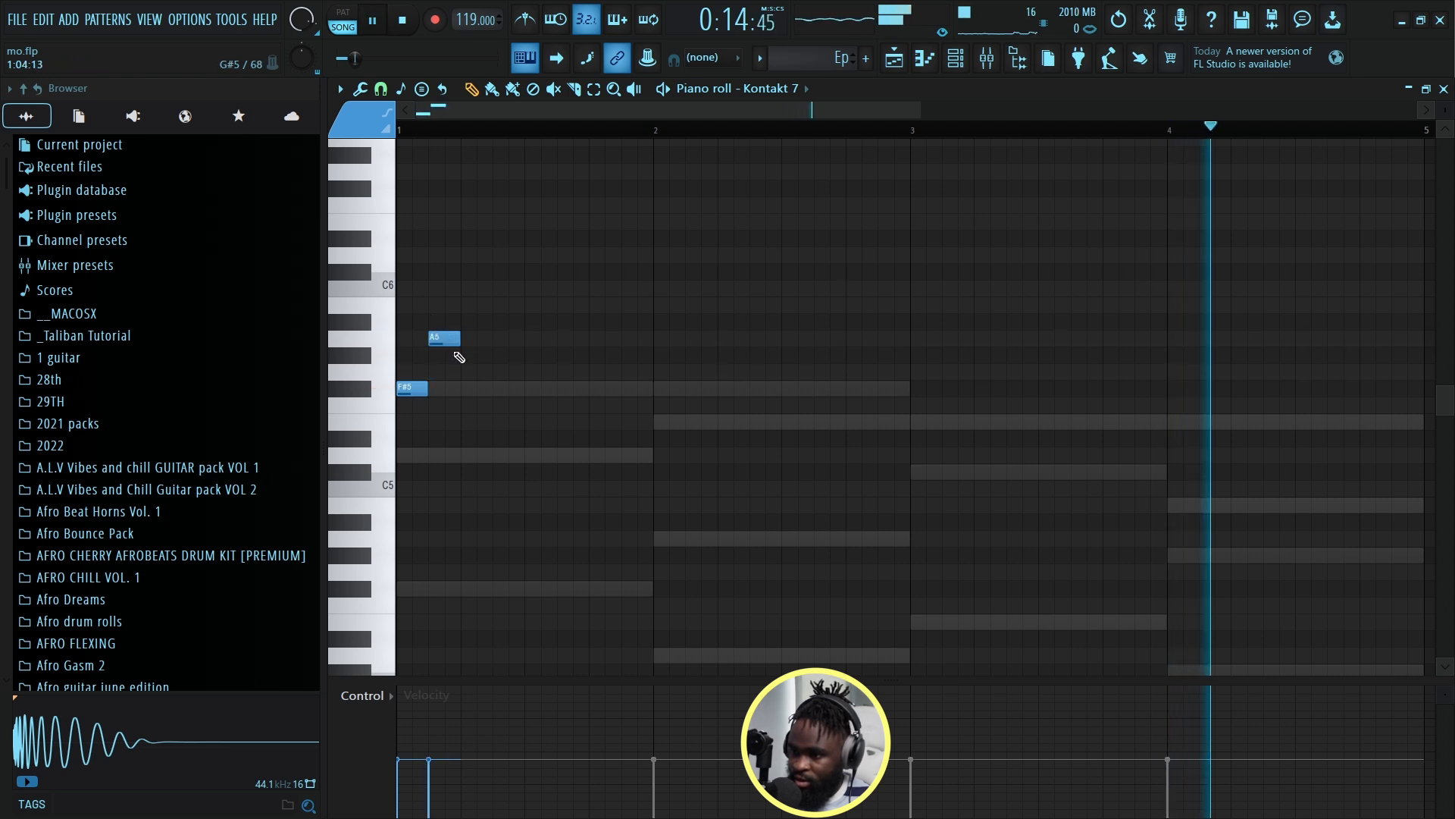
key("space")
key("l")
key("space")
key("space")
key("space")
key("space")
Add a D6 at step 7 of bar 1, lengthen it to four steps, and play the phrase.
left_click(491, 301)
left_click_drag(490, 300, 489, 256)
key("space")
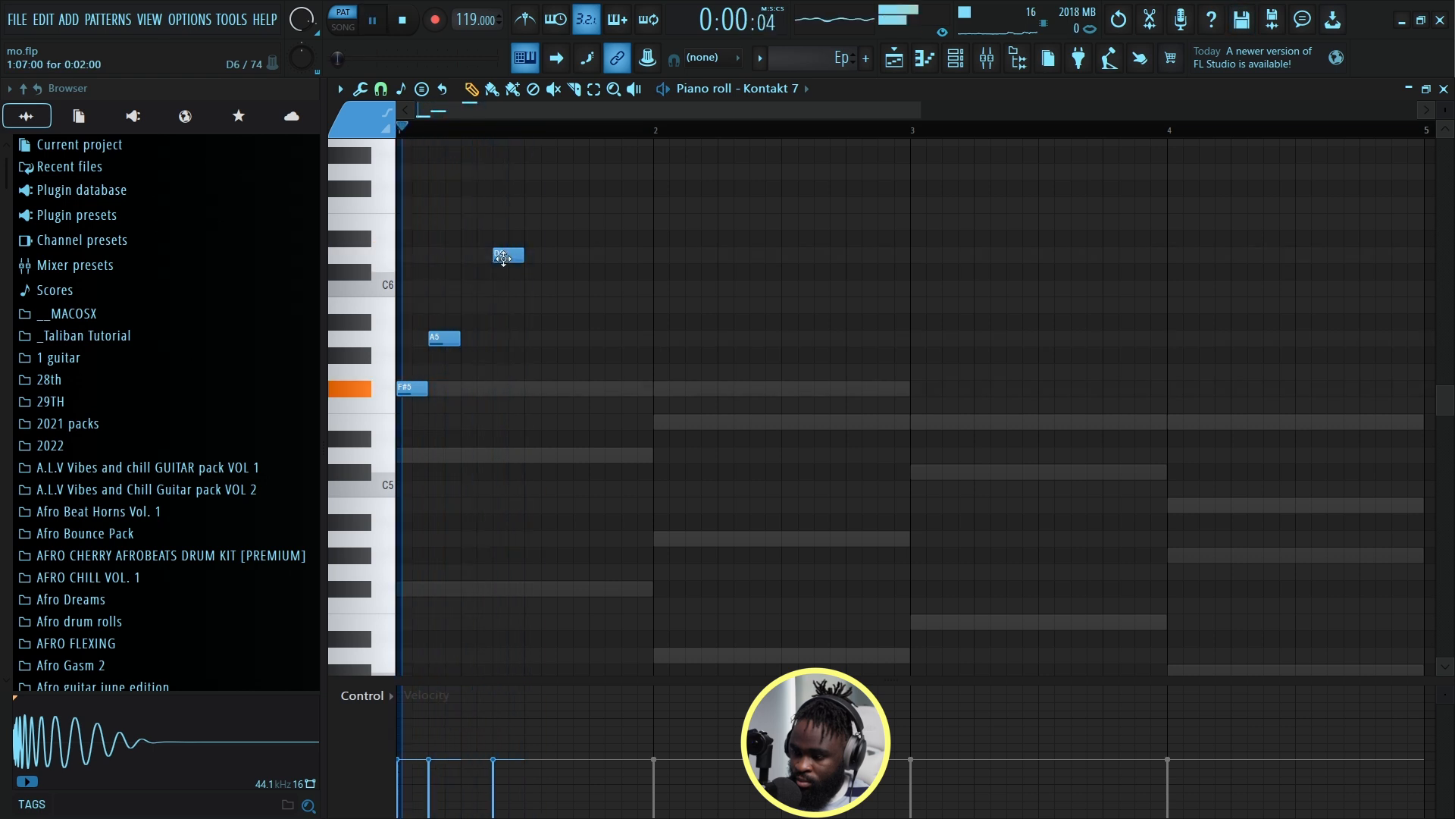
key("space")
left_click_drag(537, 259, 553, 258)
key("space")
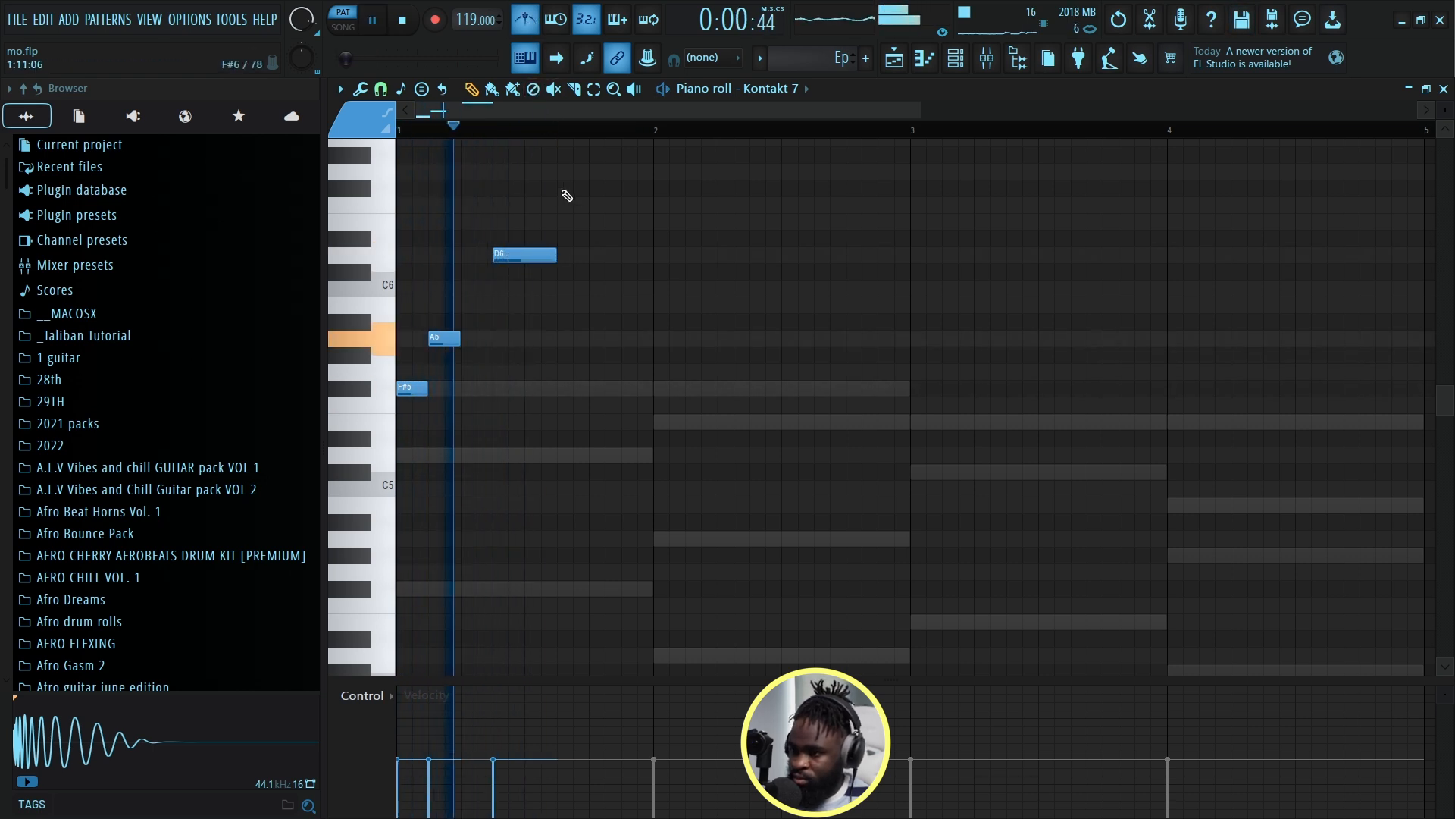
key("space")
Add a second, two-step D6 at step 13 of bar 1 and play the phrase.
left_click(557, 289)
left_click_drag(555, 293, 604, 255)
key("space")
key("space")
key("space")
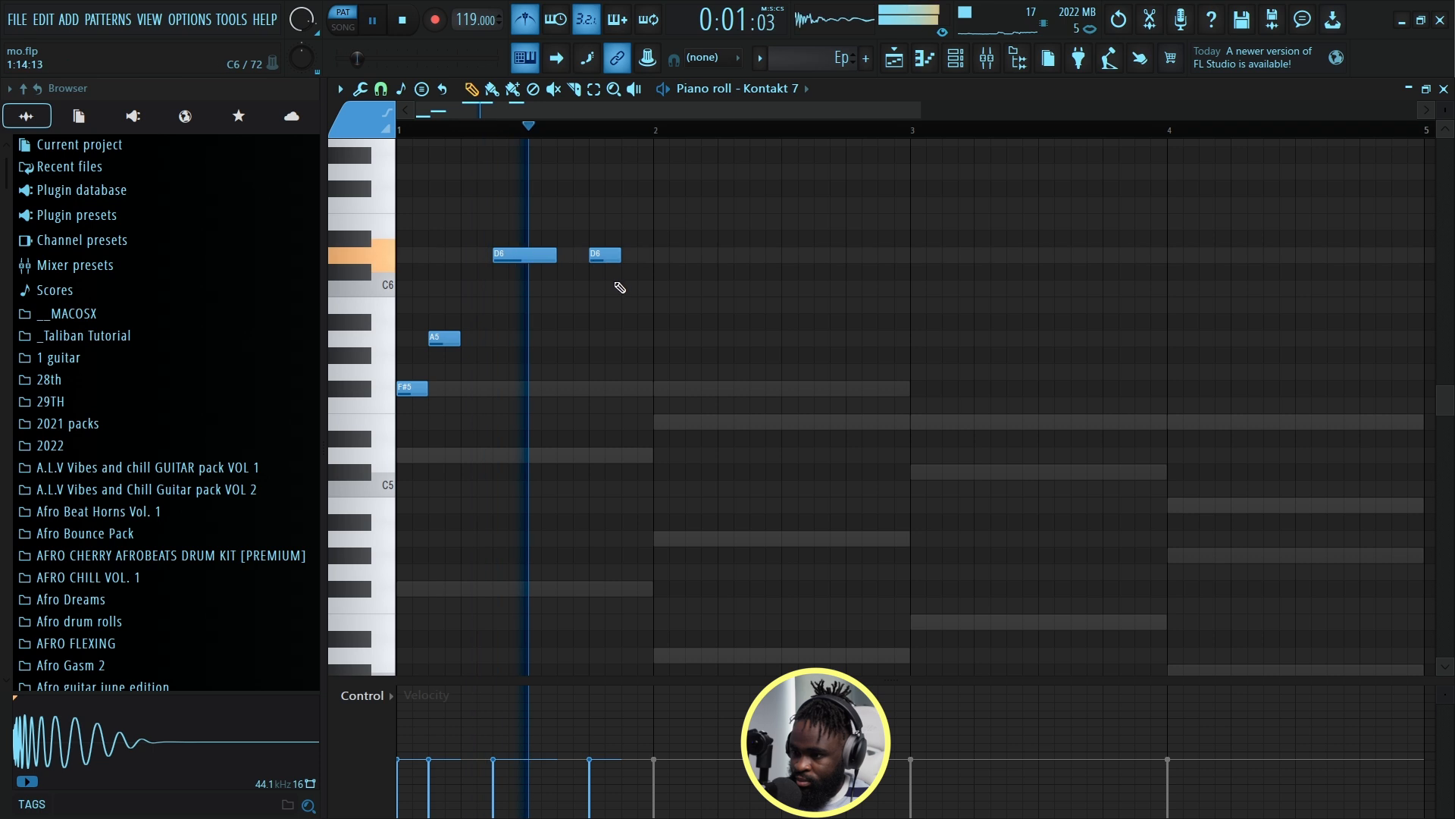
key("space")
key("space")
Add two-step C#6 and B5 notes and shift the second D6 earlier so the three descend consecutively to the end of bar 1.
left_click(626, 272)
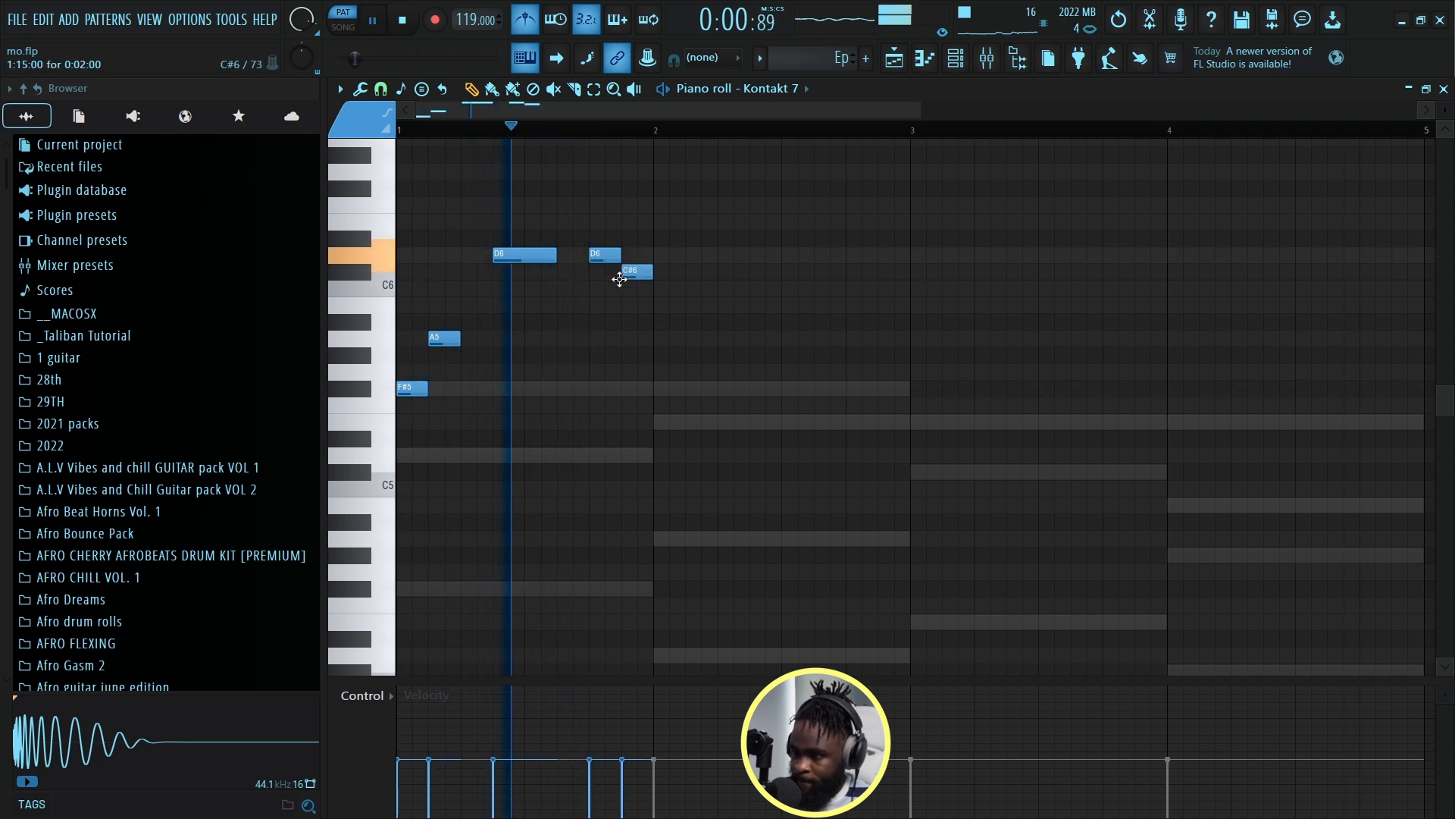
key("space")
left_click_drag(630, 272, 577, 255)
key("space")
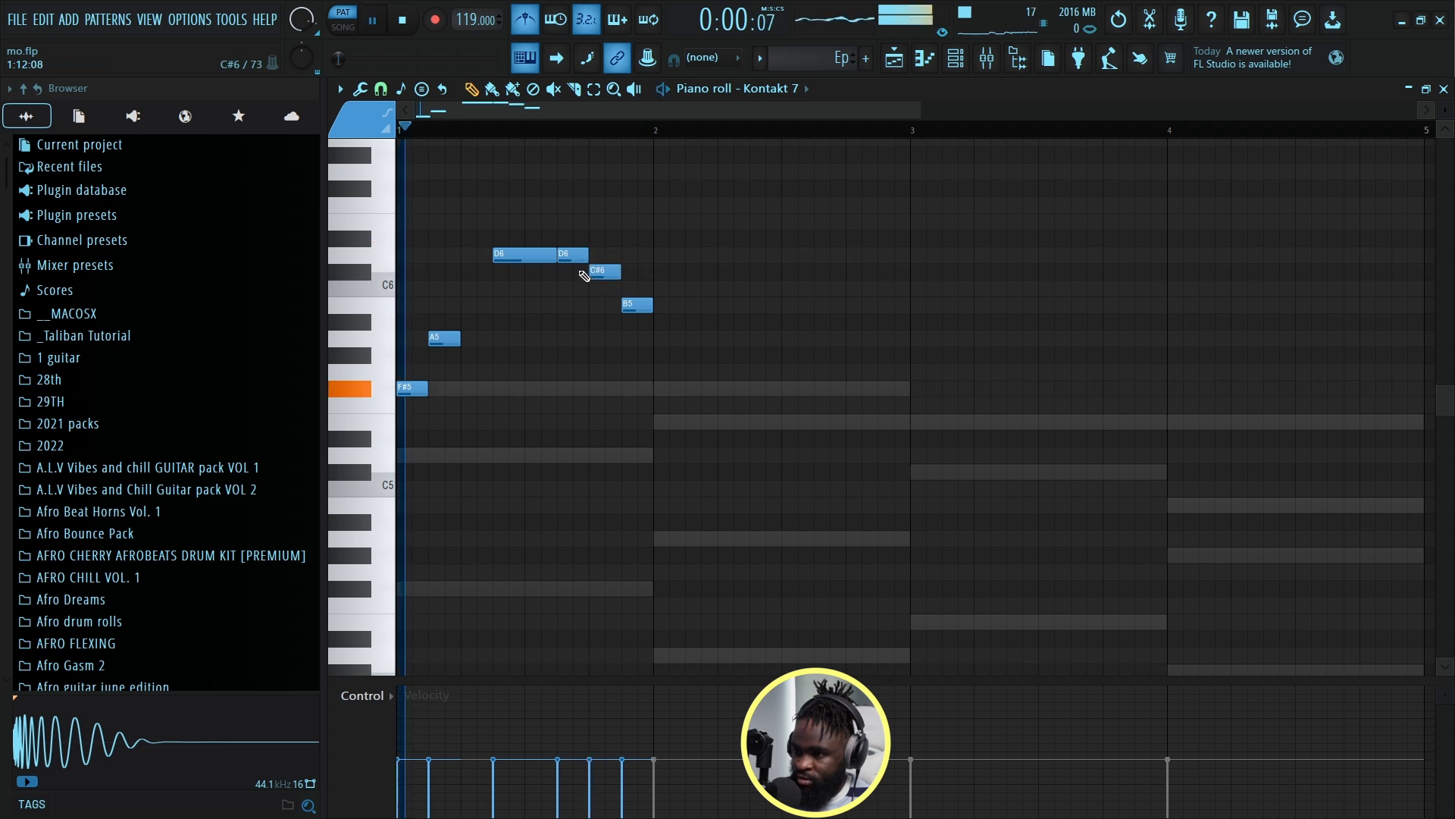
key("space")
Insert a very short C#6 grace note between the two D6 notes and lower its velocity to about 24%.
left_click(556, 288)
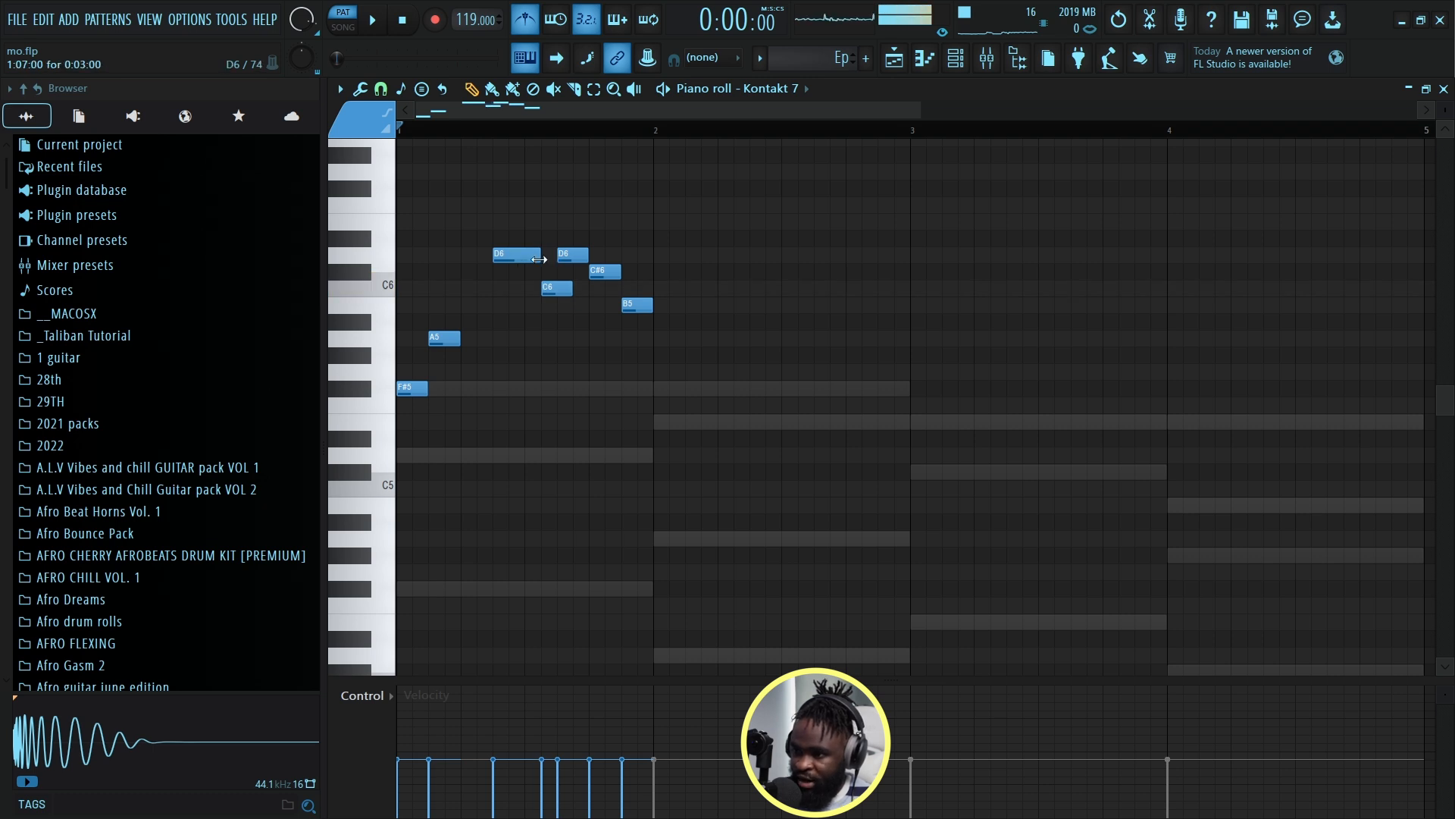
key("space")
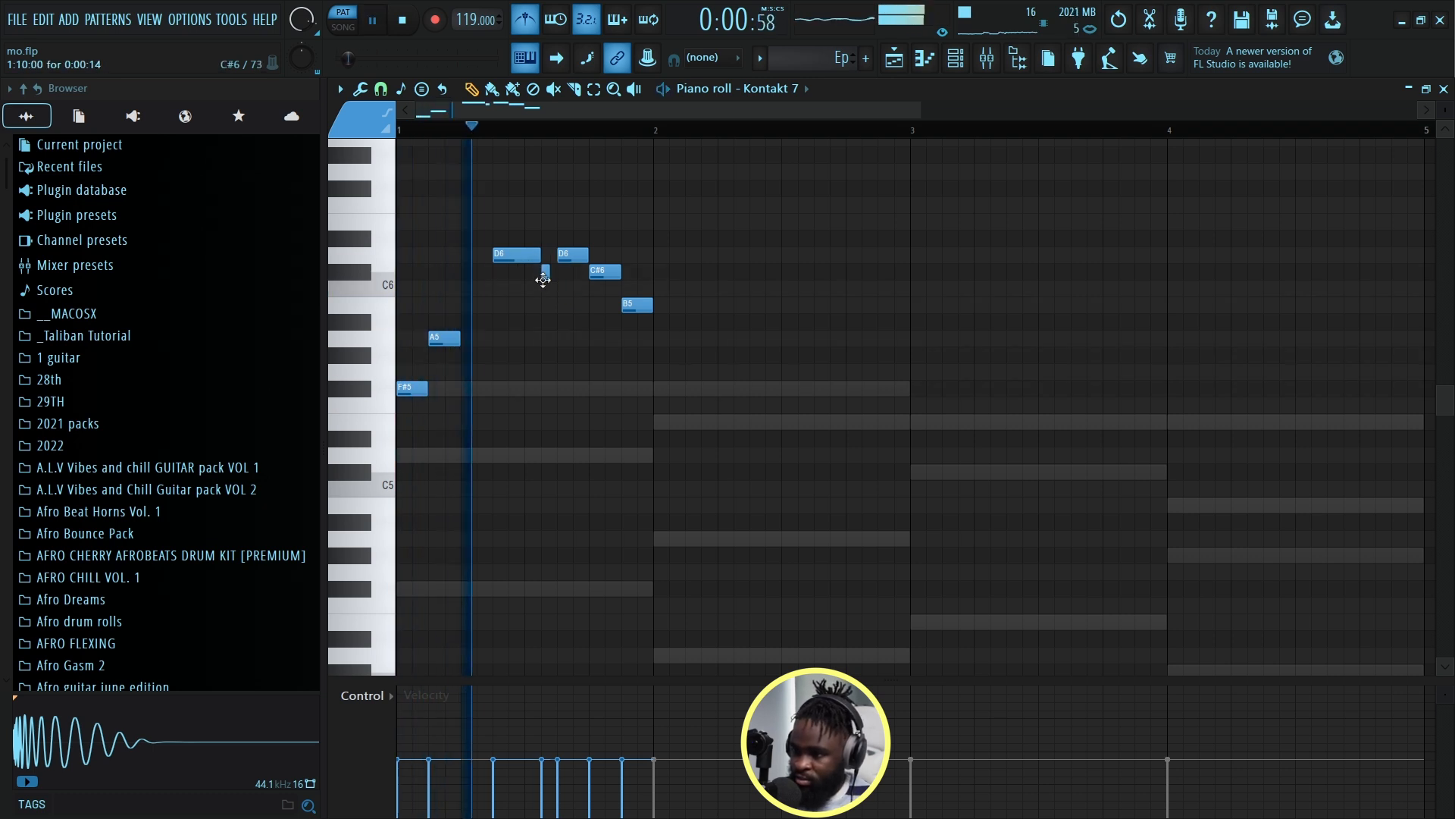
mouse_move(547, 275)
left_mouse_down()
mouse_move(567, 259)
mouse_move(549, 257)
left_mouse_up()
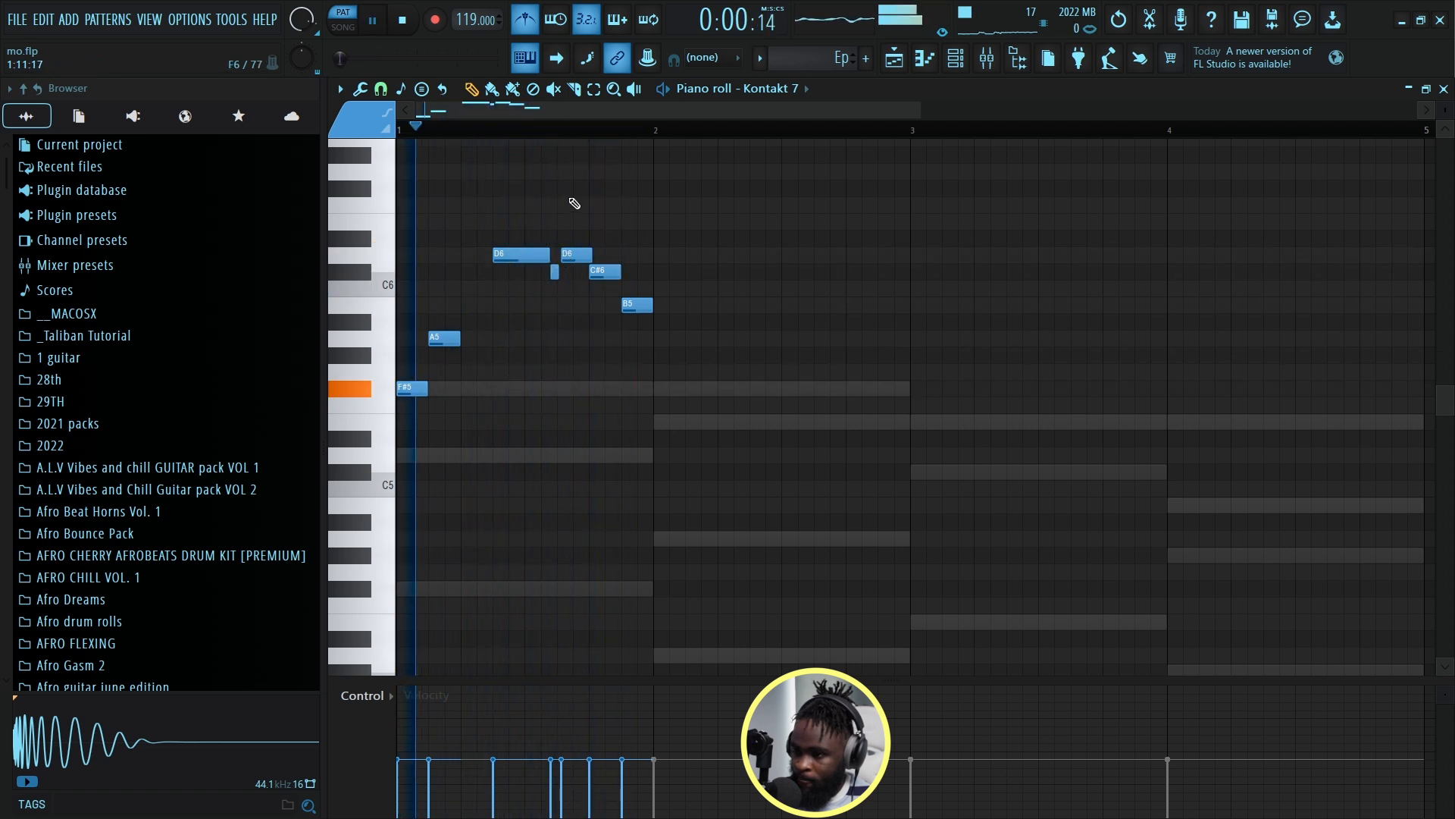
left_click_drag(551, 763, 555, 791)
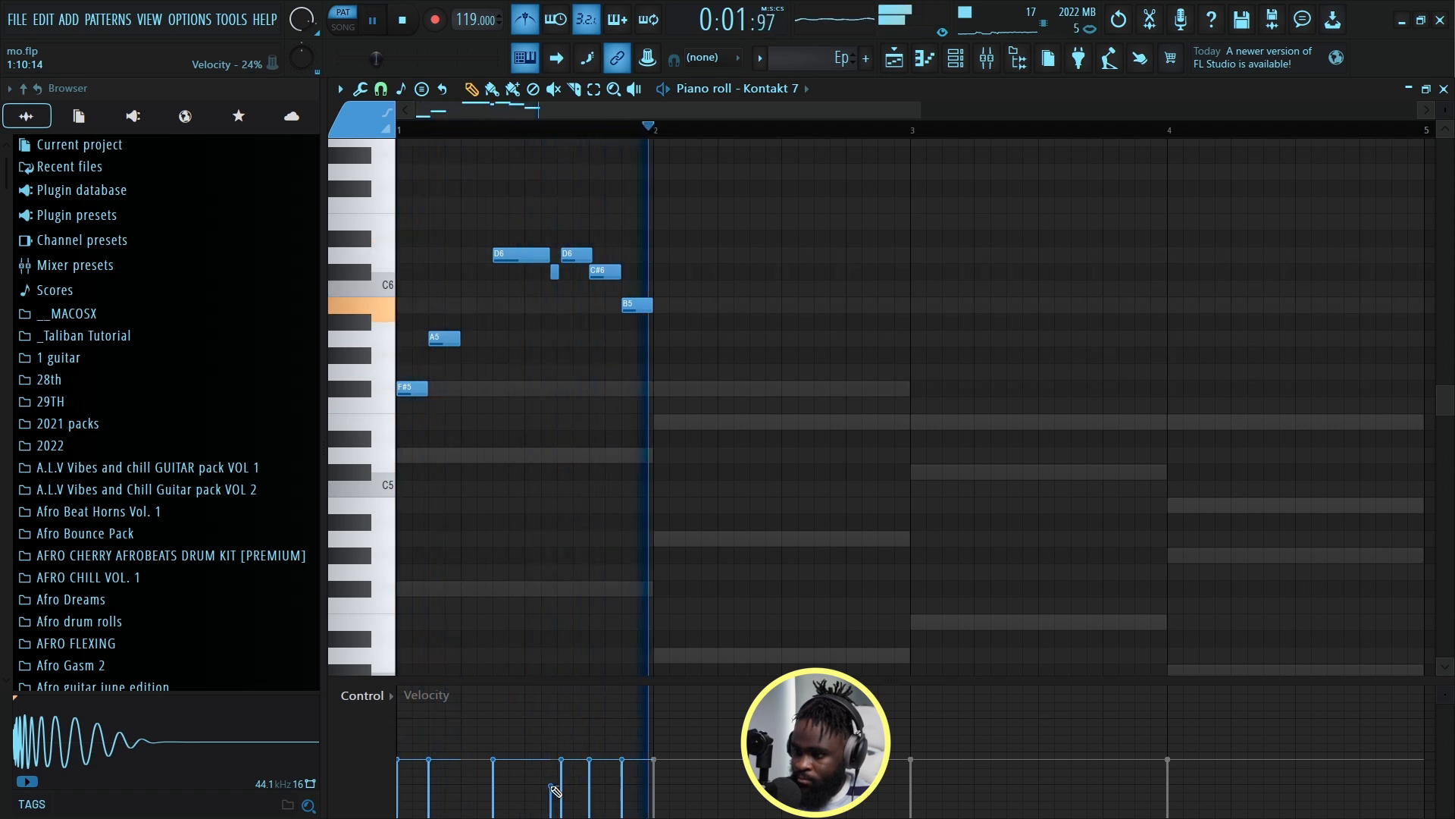
key("space")
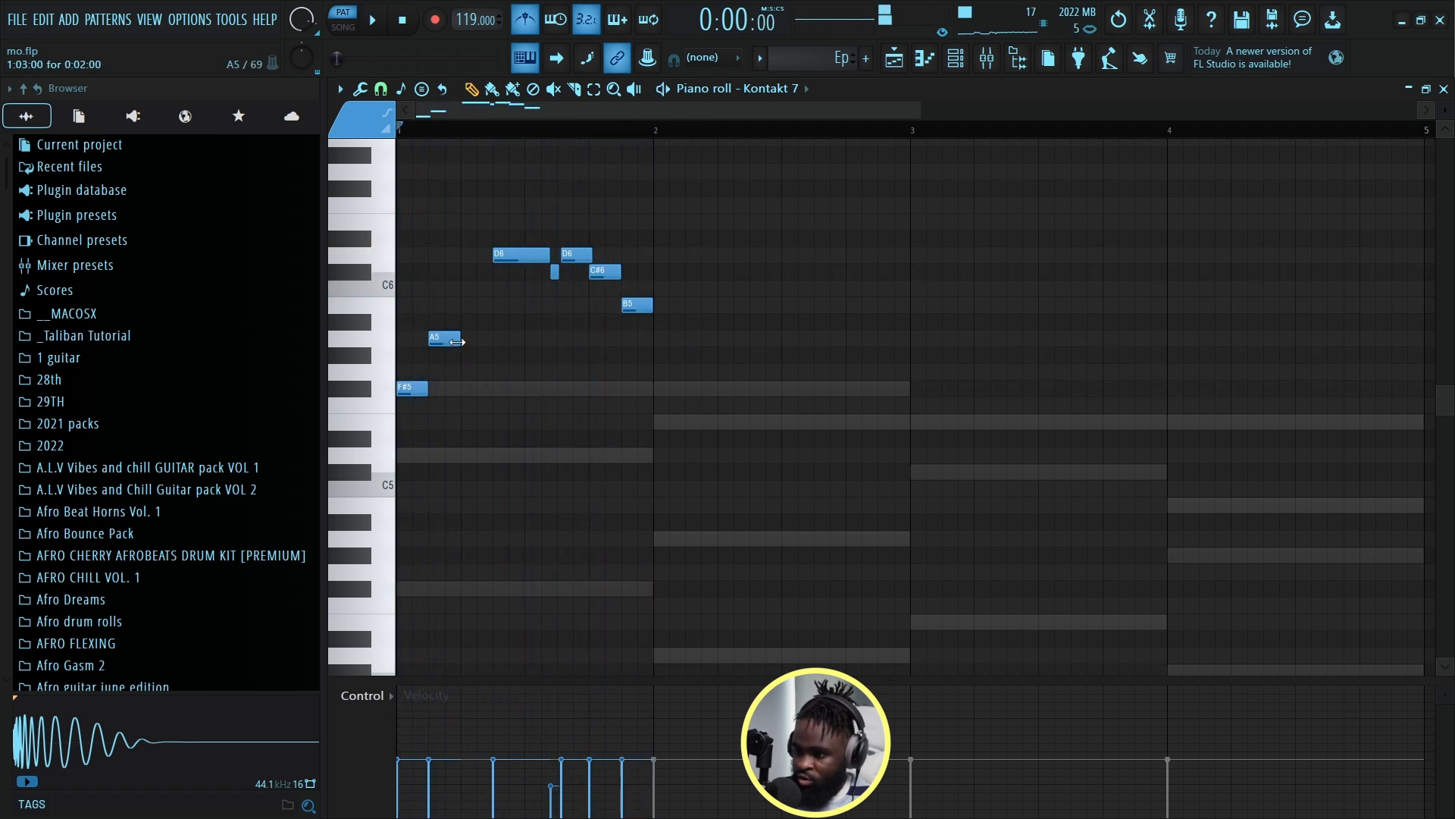
Lengthen the A5 in bar 1 to four steps so it reaches the first D6, and play the phrase.
left_click_drag(483, 348, 497, 350)
key("space")
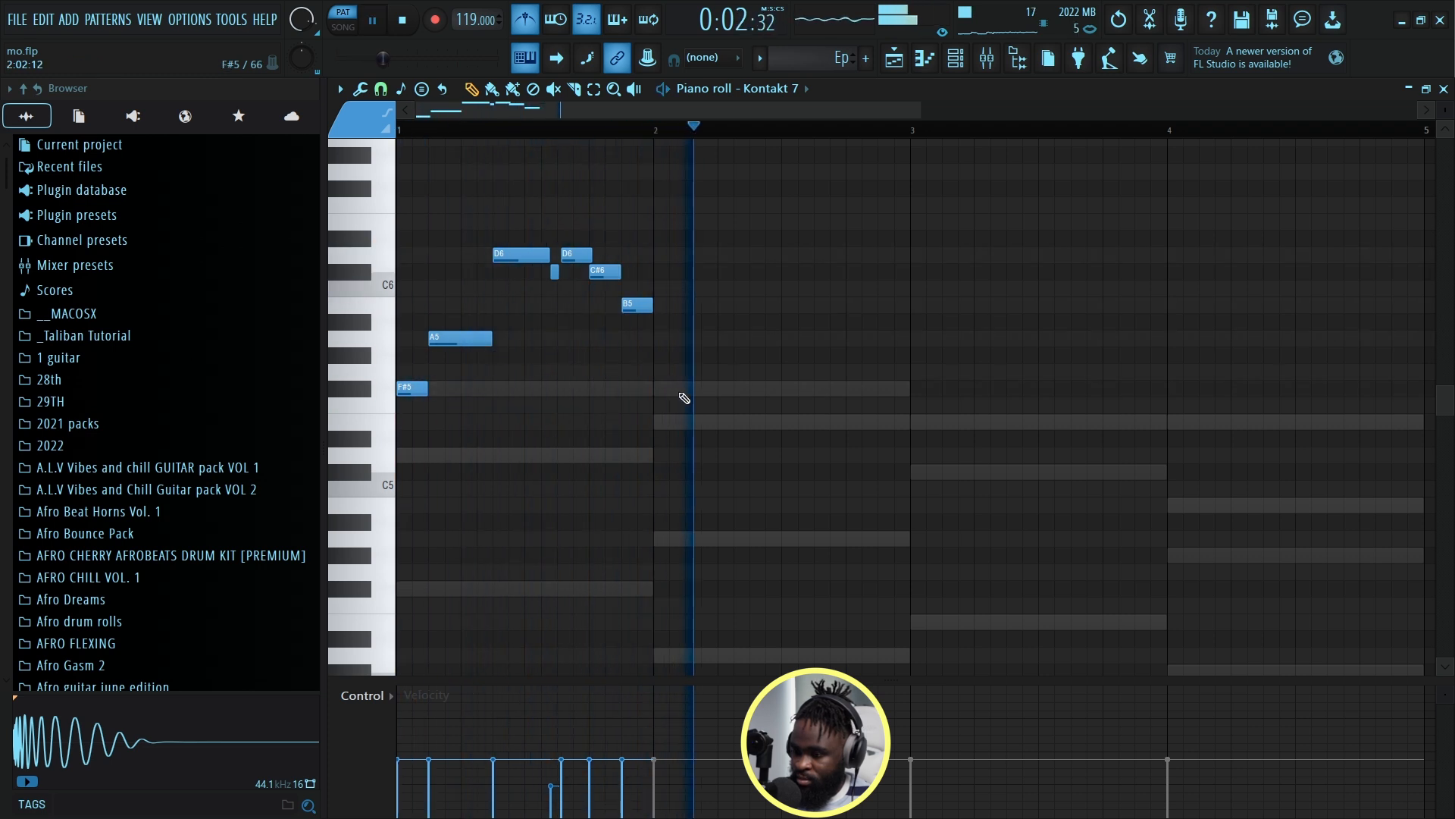
scroll(683, 395, "down", 2)
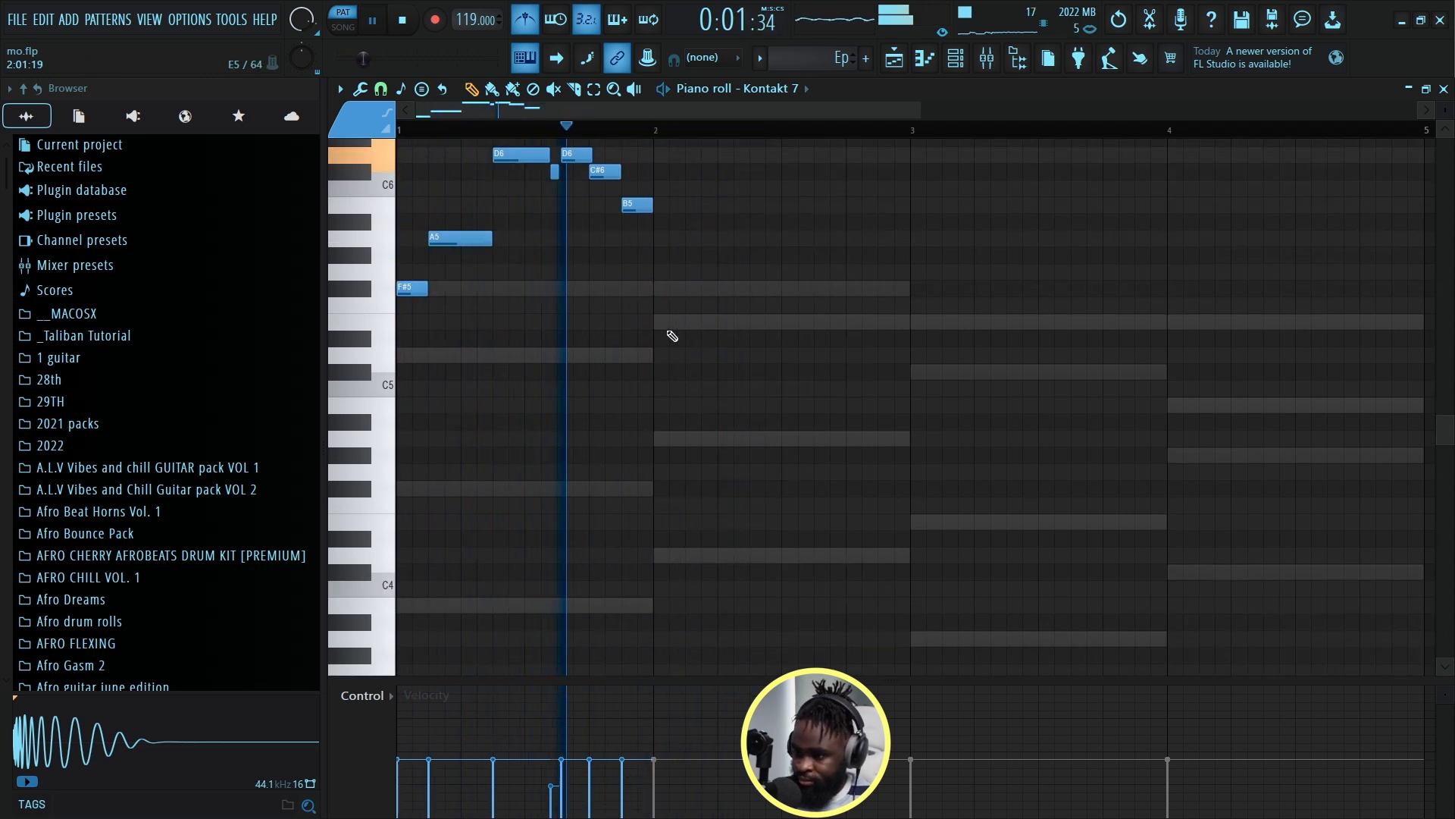
scroll(667, 333, "up", 2)
Begin bar 2 with a four-step F#5 and place a three-step A4 at step 3, checking them in playback.
key("space")
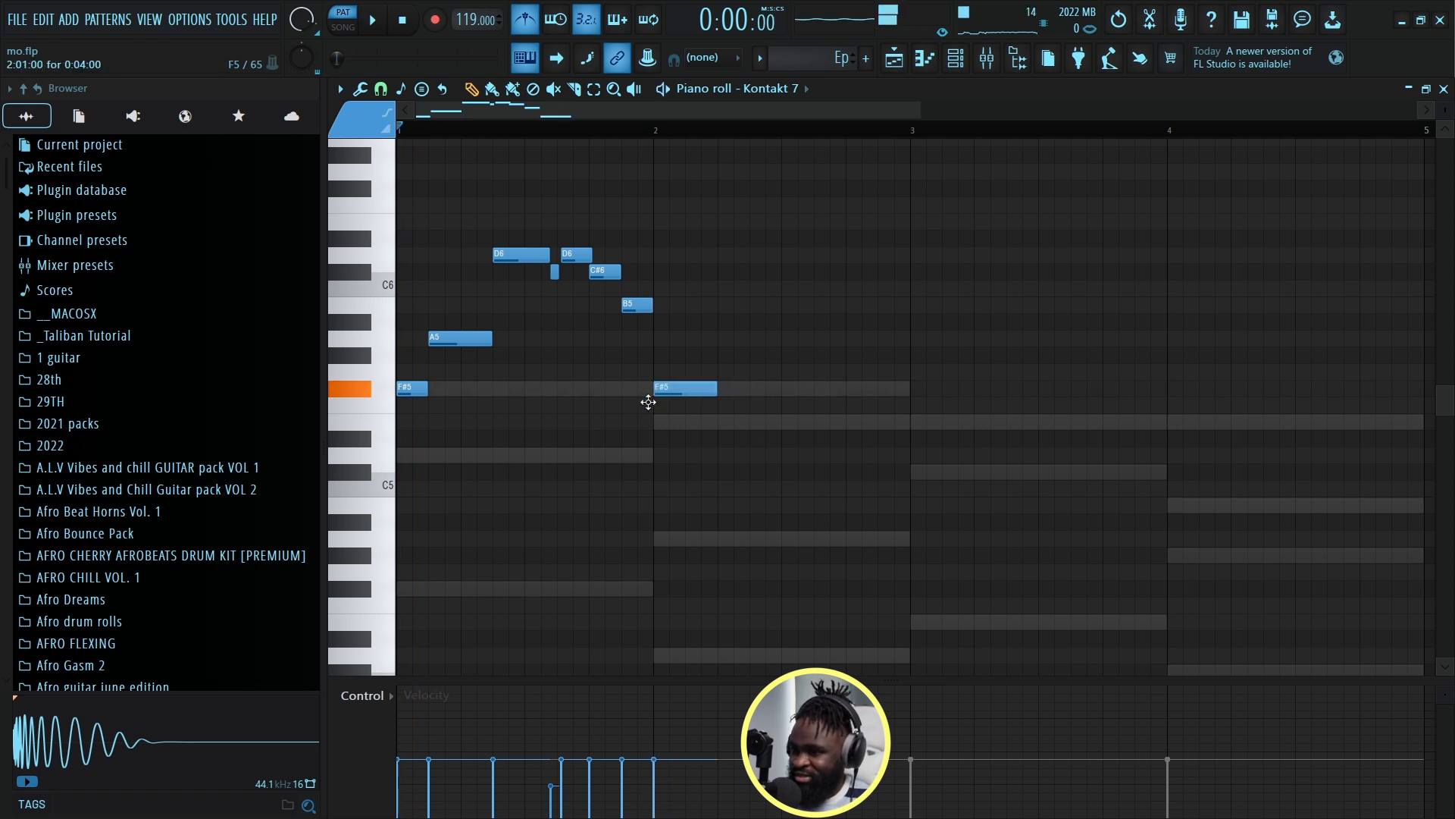
key("space")
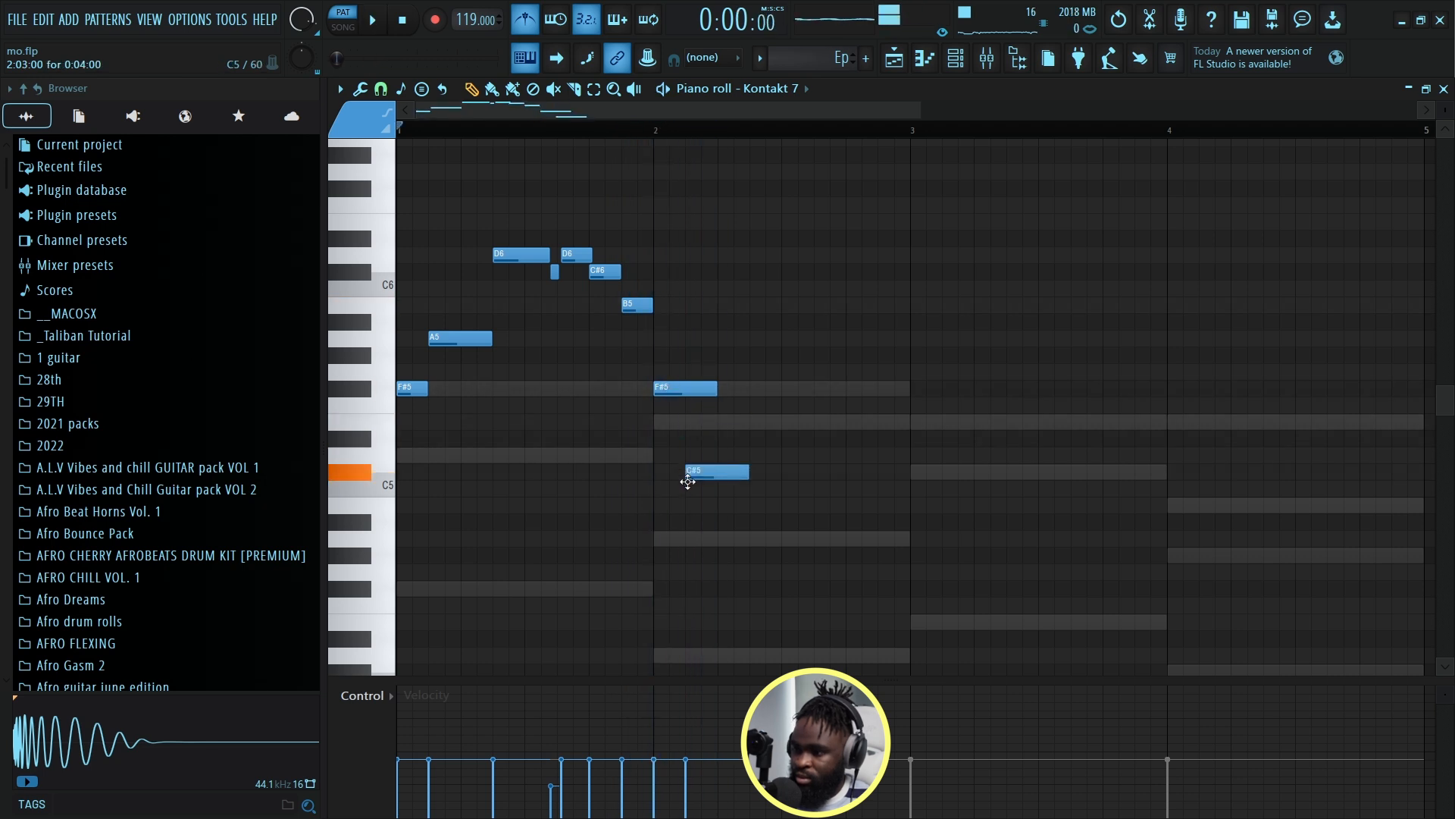
left_click_drag(686, 472, 698, 537)
key("space")
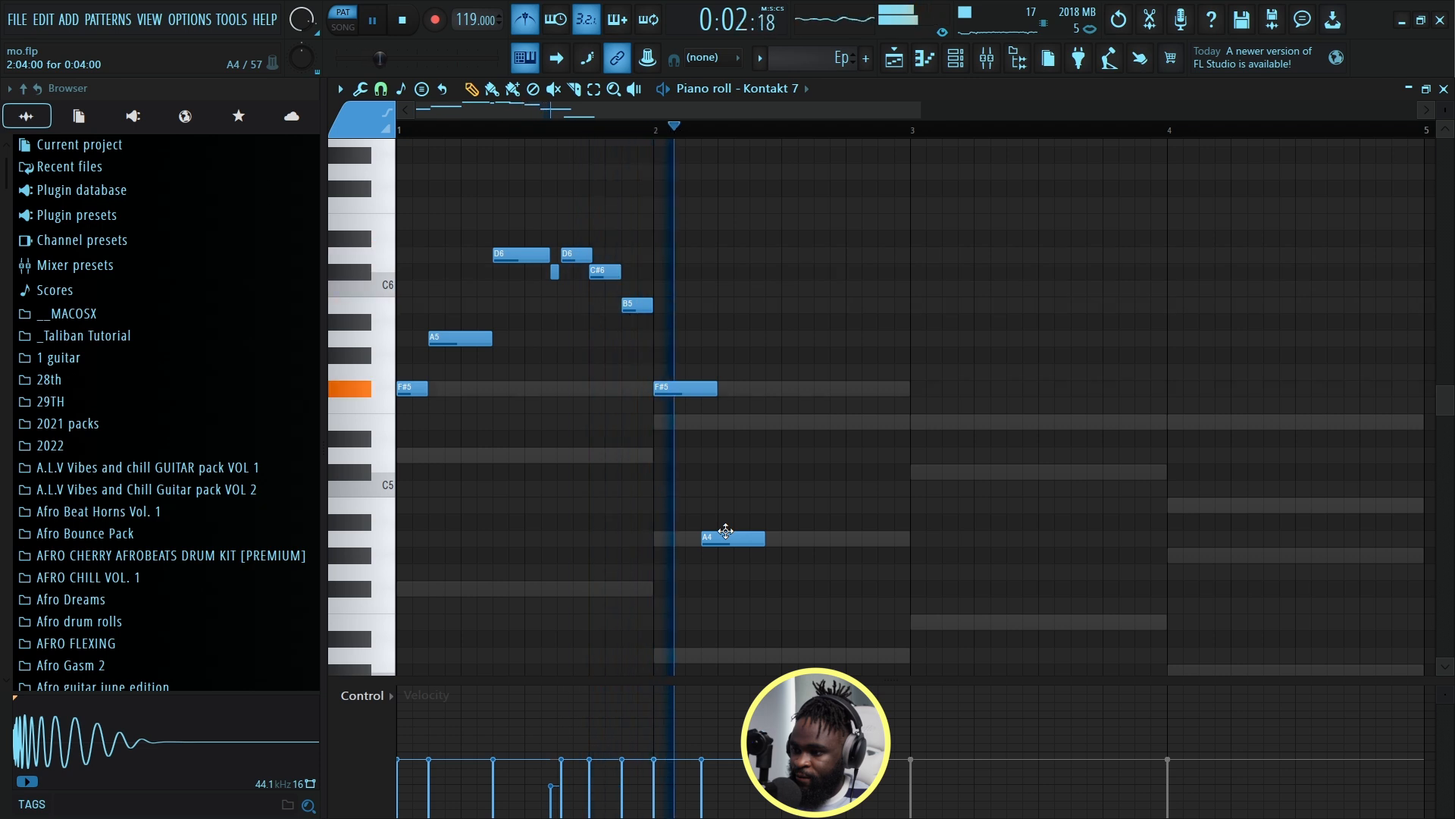
key("space")
key("space")
key("space")
key("space")
mouse_move(719, 538)
left_mouse_down()
mouse_move(707, 541)
mouse_move(733, 540)
left_mouse_up()
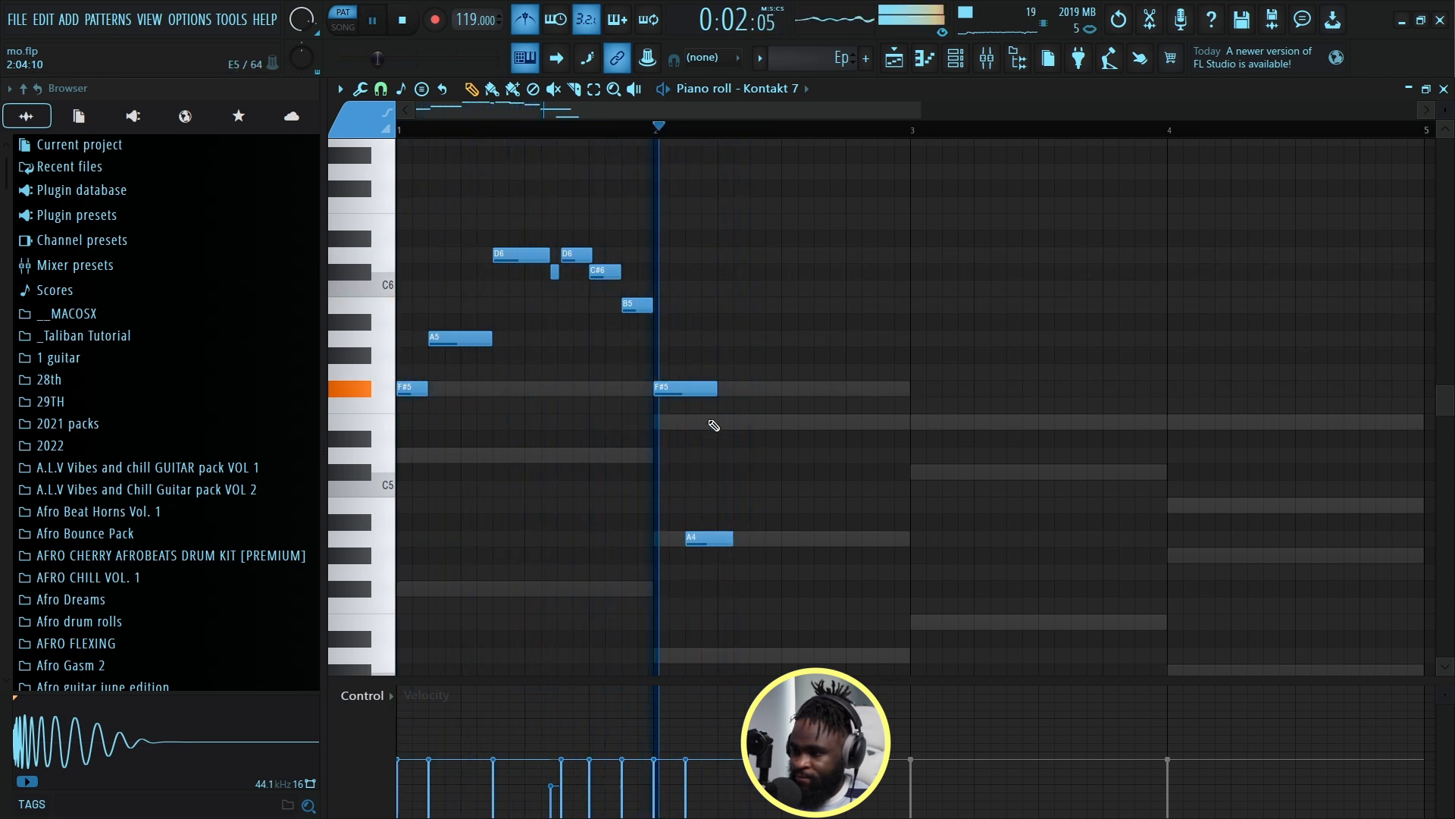
key("space")
Add a two-step E6 at step 5 of bar 2 and play the melody.
left_click(717, 289)
left_click_drag(717, 254, 714, 211)
key("space")
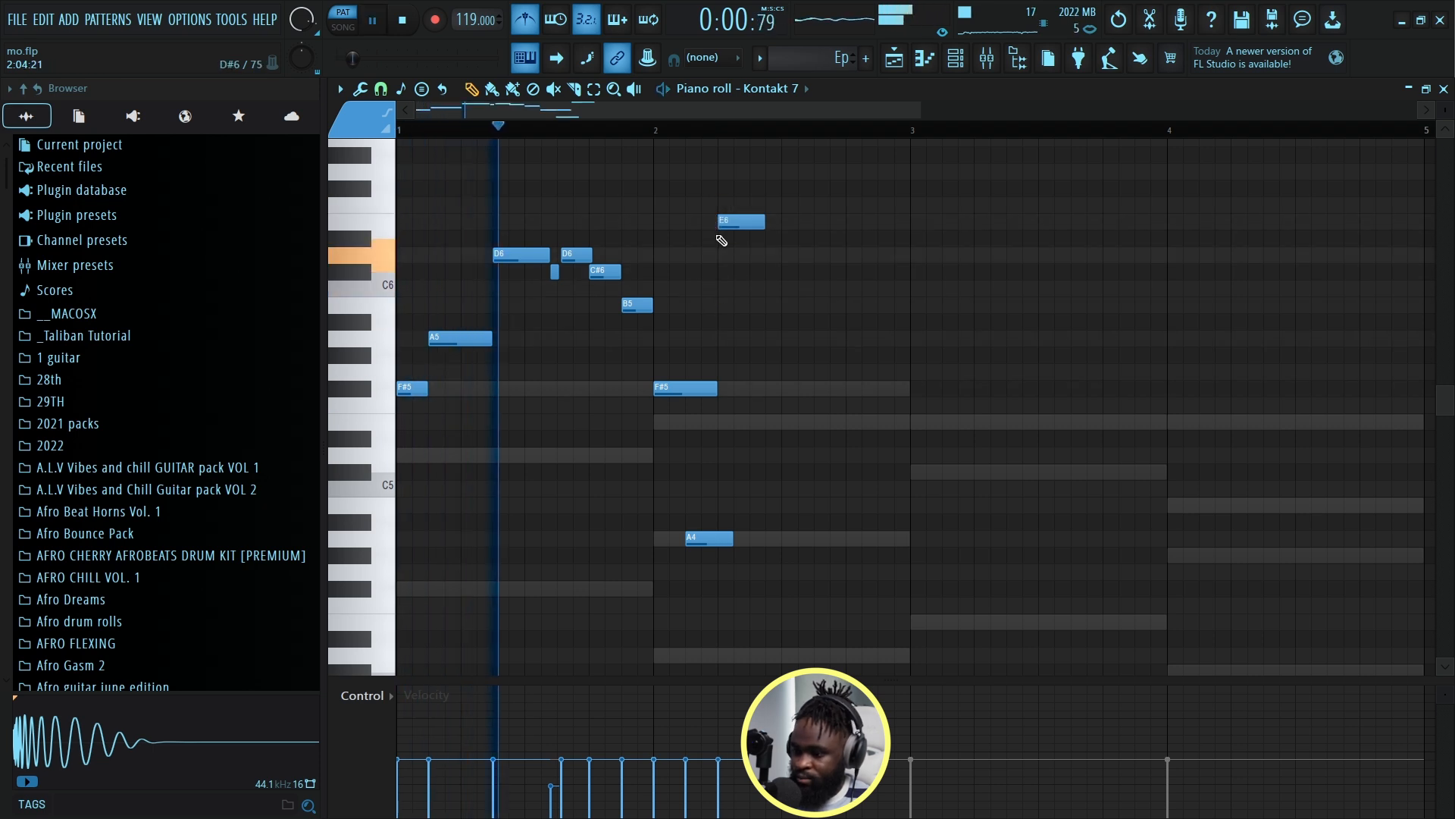
key("space")
Add an eight-step E5 at step 7 of bar 2 and play the melody.
left_click(770, 388)
key("space")
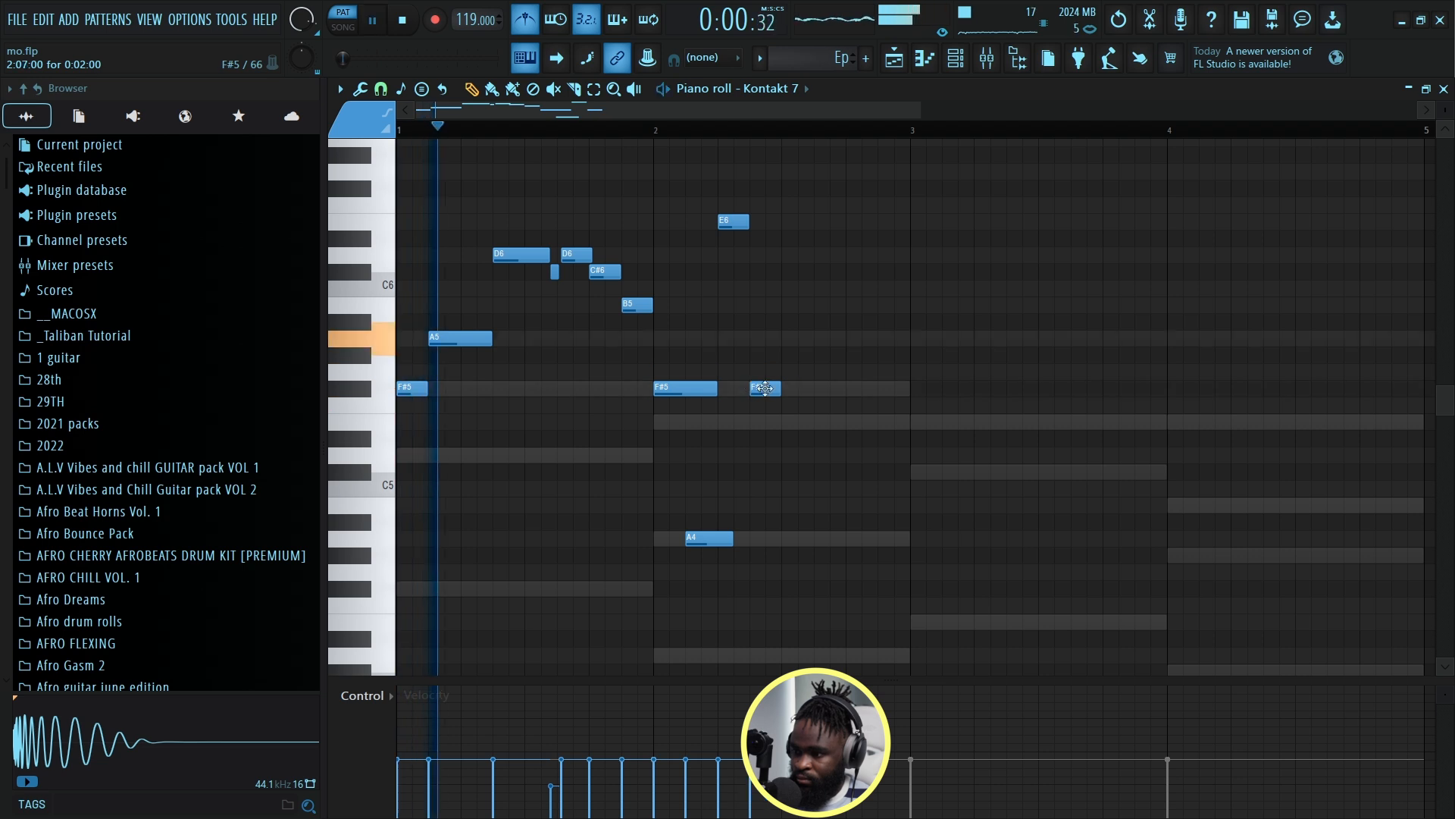
left_click_drag(780, 388, 867, 419)
key("space")
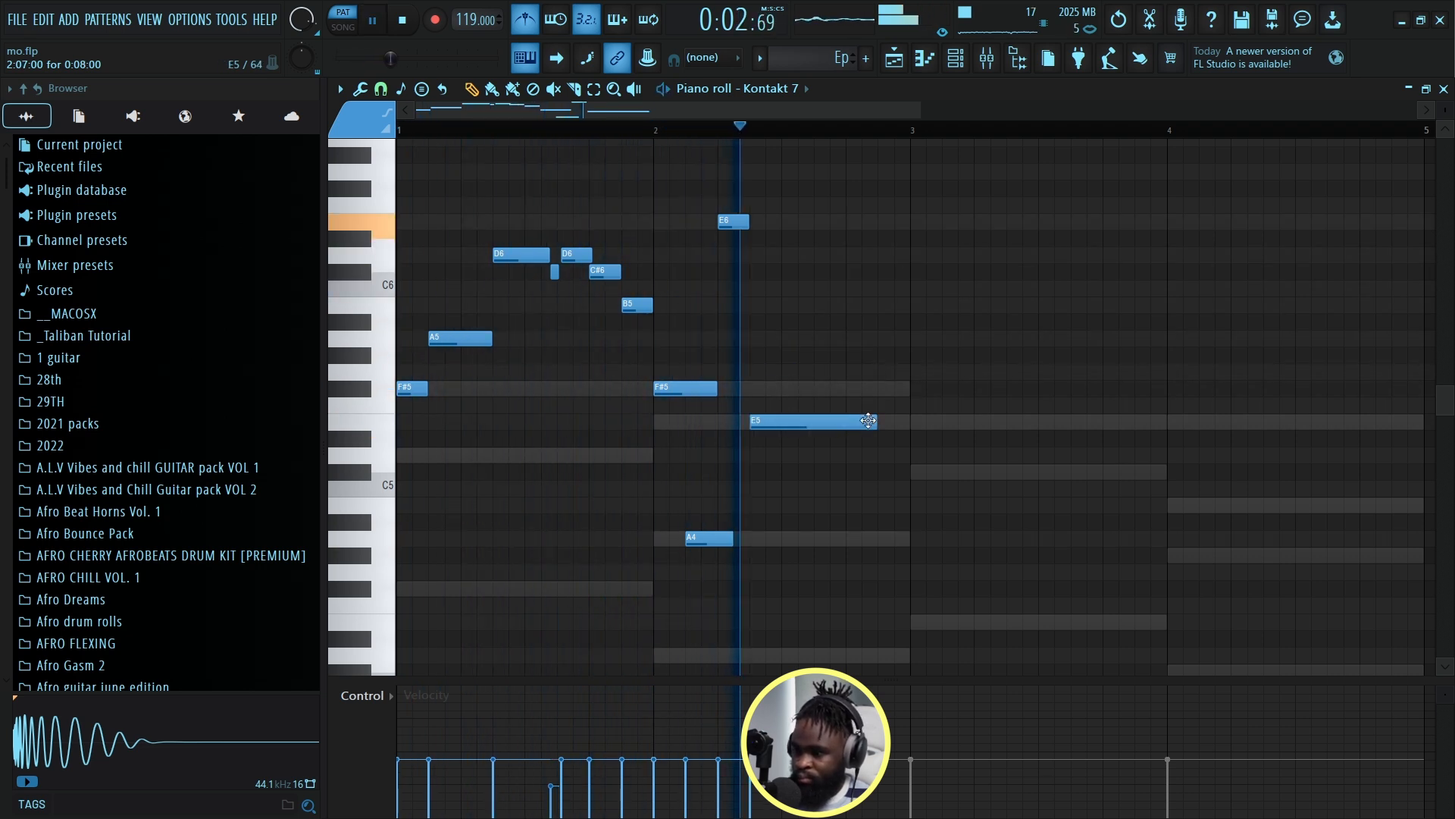
Place an eight-step E5 at the start of bar 3 and play the melody from the beginning.
key("space")
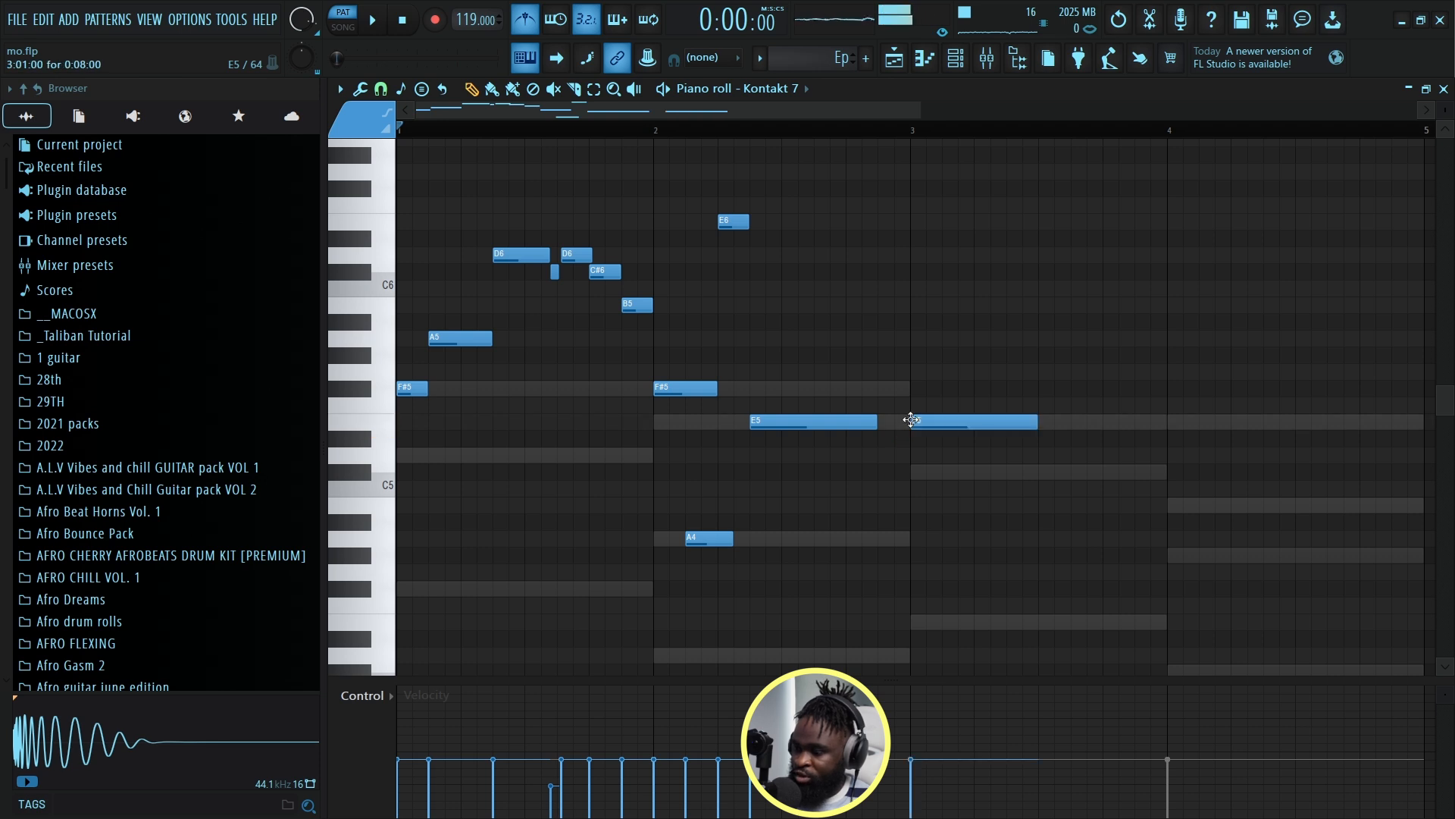
scroll(748, 373, "down", 3)
left_click_drag(685, 115, 753, 115)
scroll(680, 471, "up", 2)
key("space")
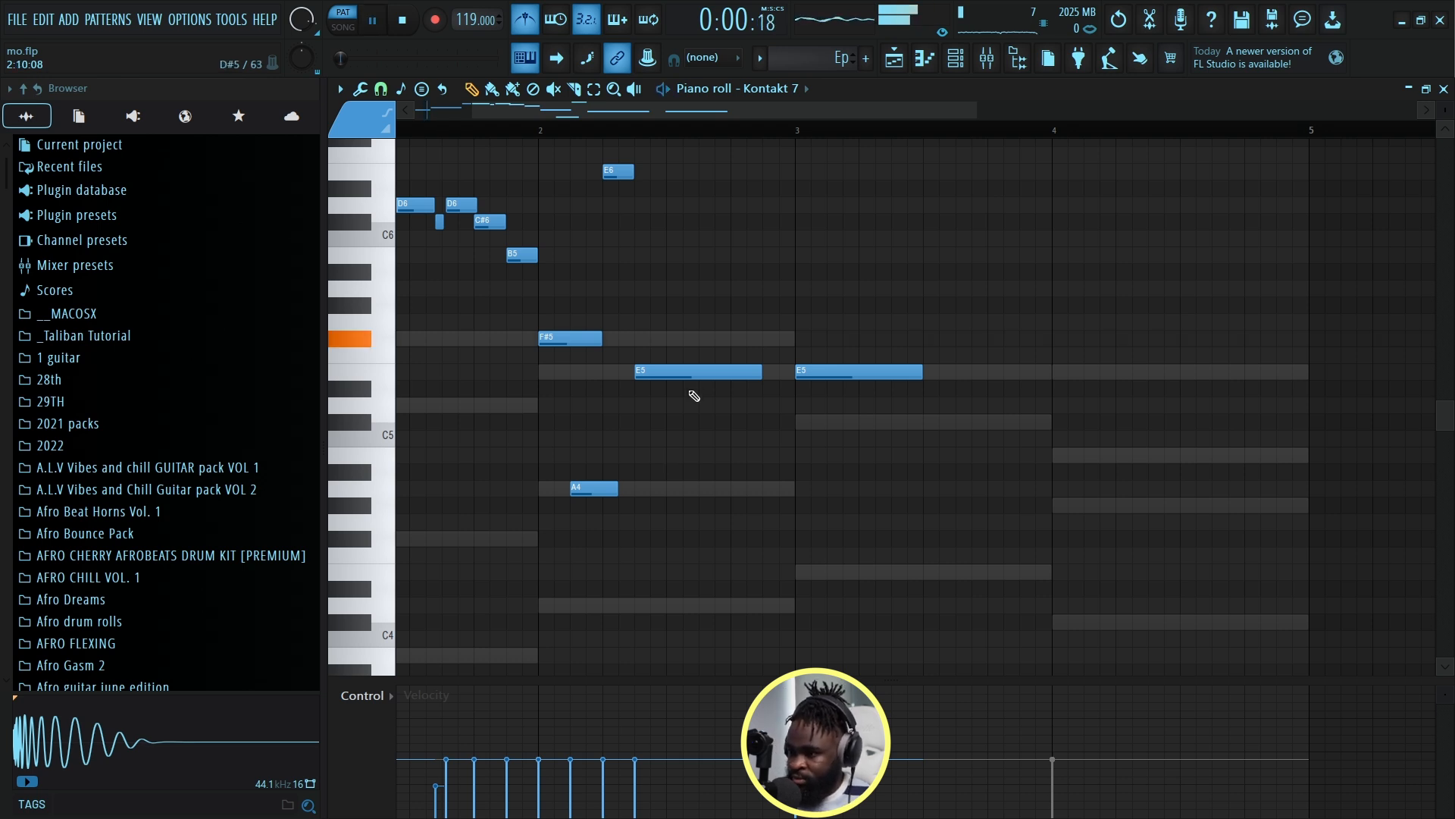
Shorten bar 3's opening E5 to four steps, place a two-step A4 at step 3, and play the melody.
left_click_drag(749, 112, 766, 112)
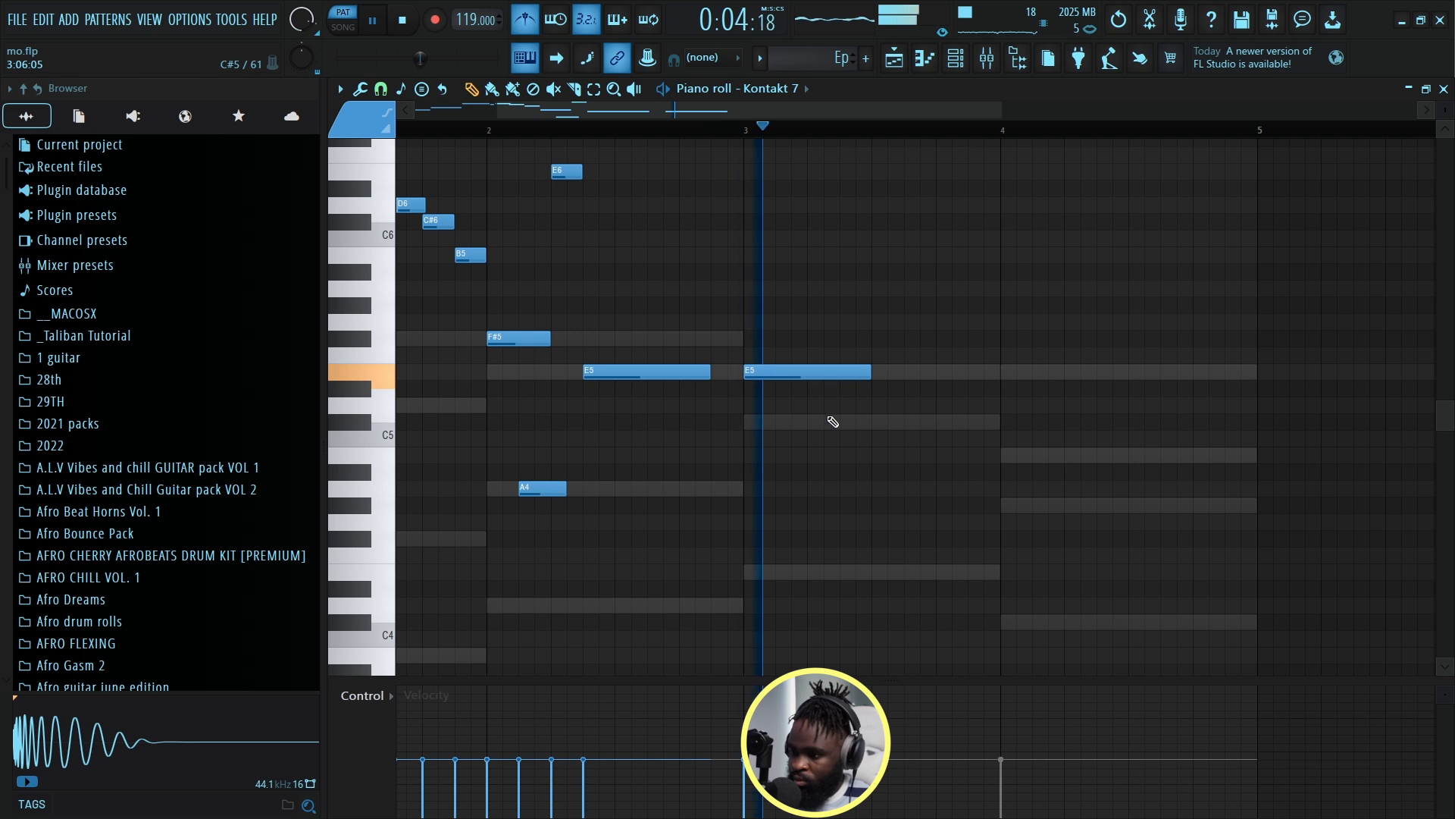
key("space")
left_click_drag(734, 112, 821, 121)
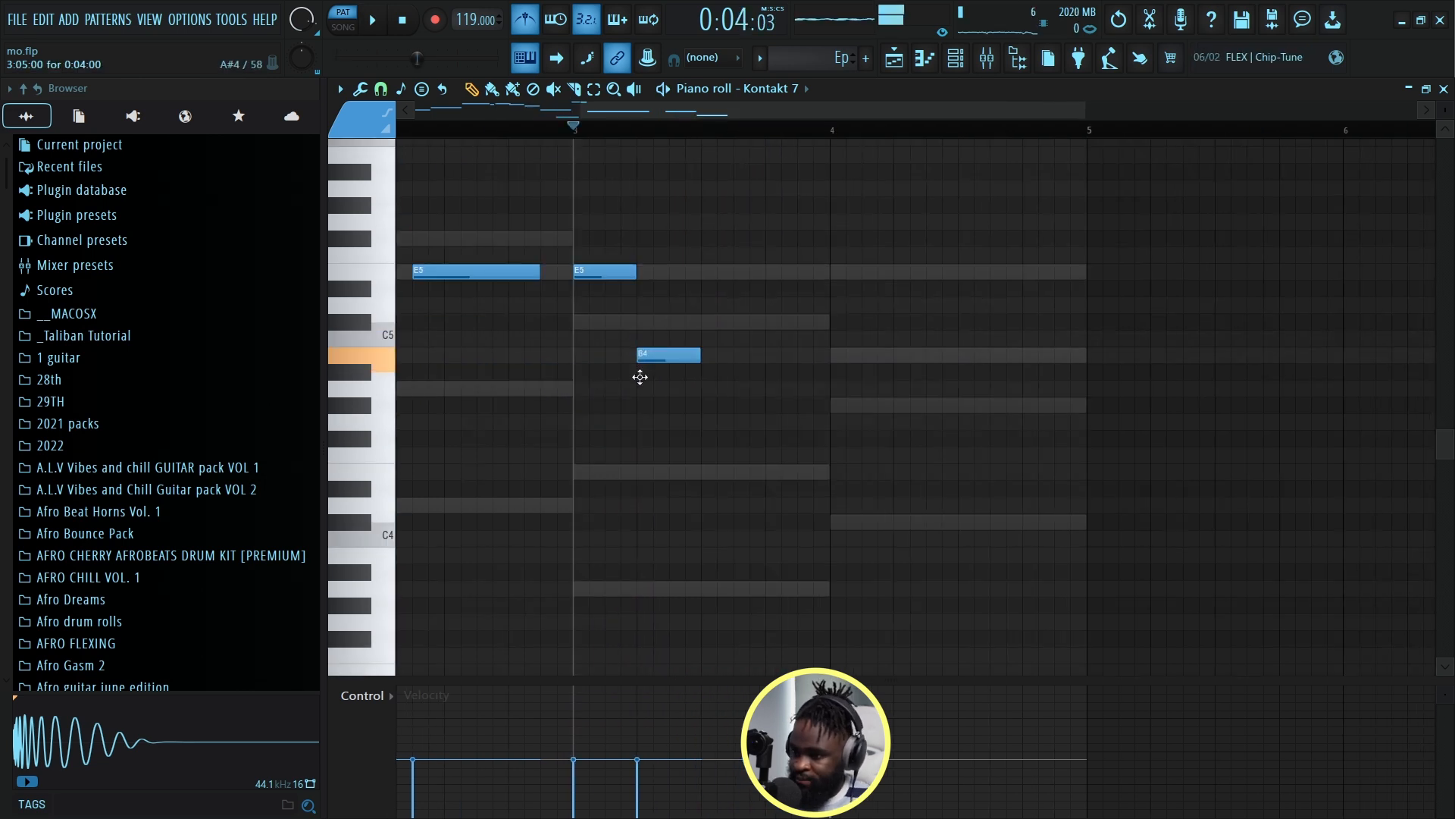
mouse_move(640, 377)
left_mouse_down()
mouse_move(637, 401)
mouse_move(617, 392)
mouse_move(639, 385)
left_mouse_up()
key("space")
key("space")
key("space")
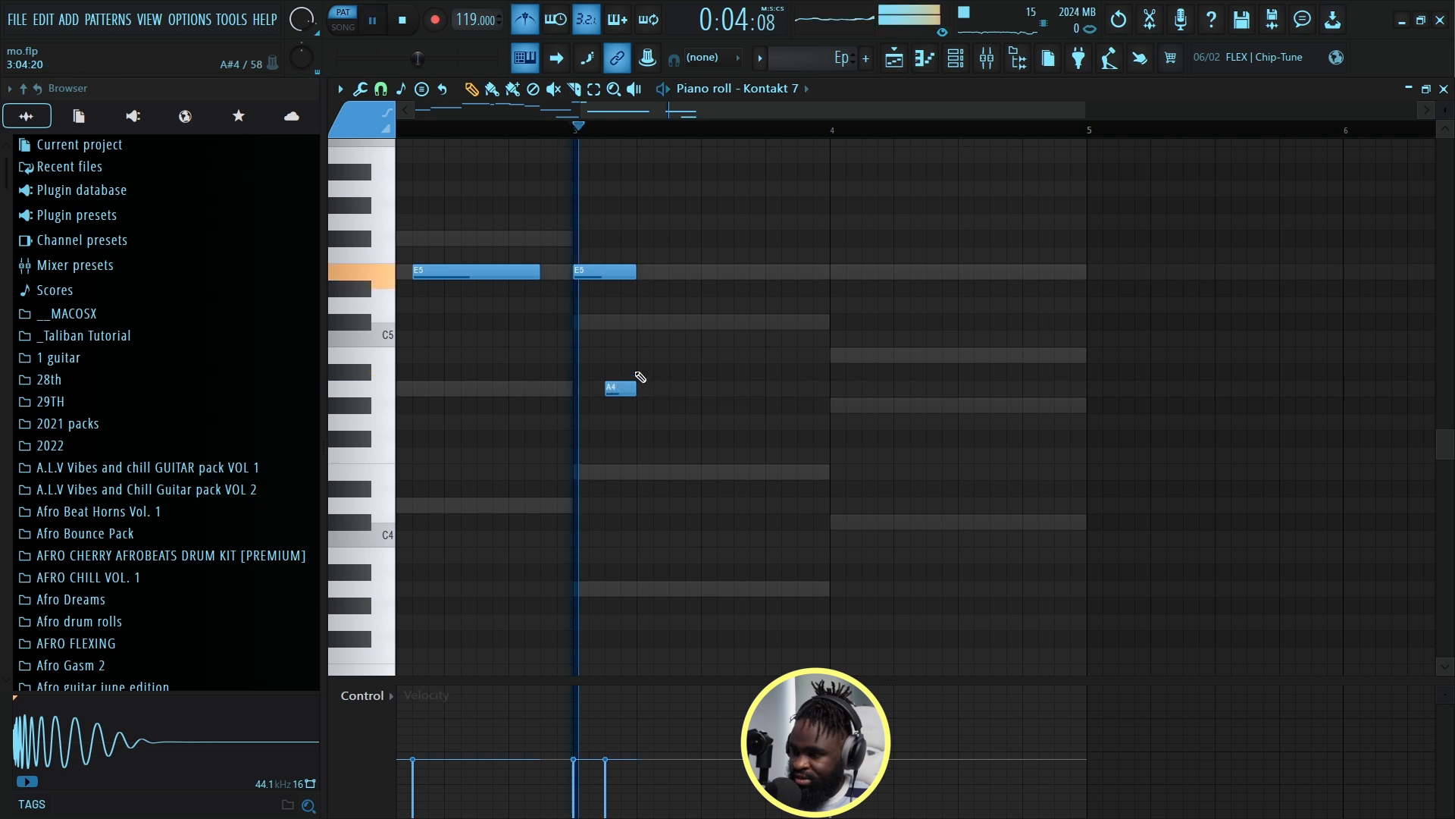
Add a two-step B4 at step 5 and a ten-step C#5 at step 7 of bar 3, checking them in playback.
key("space")
left_click(637, 354)
key("space")
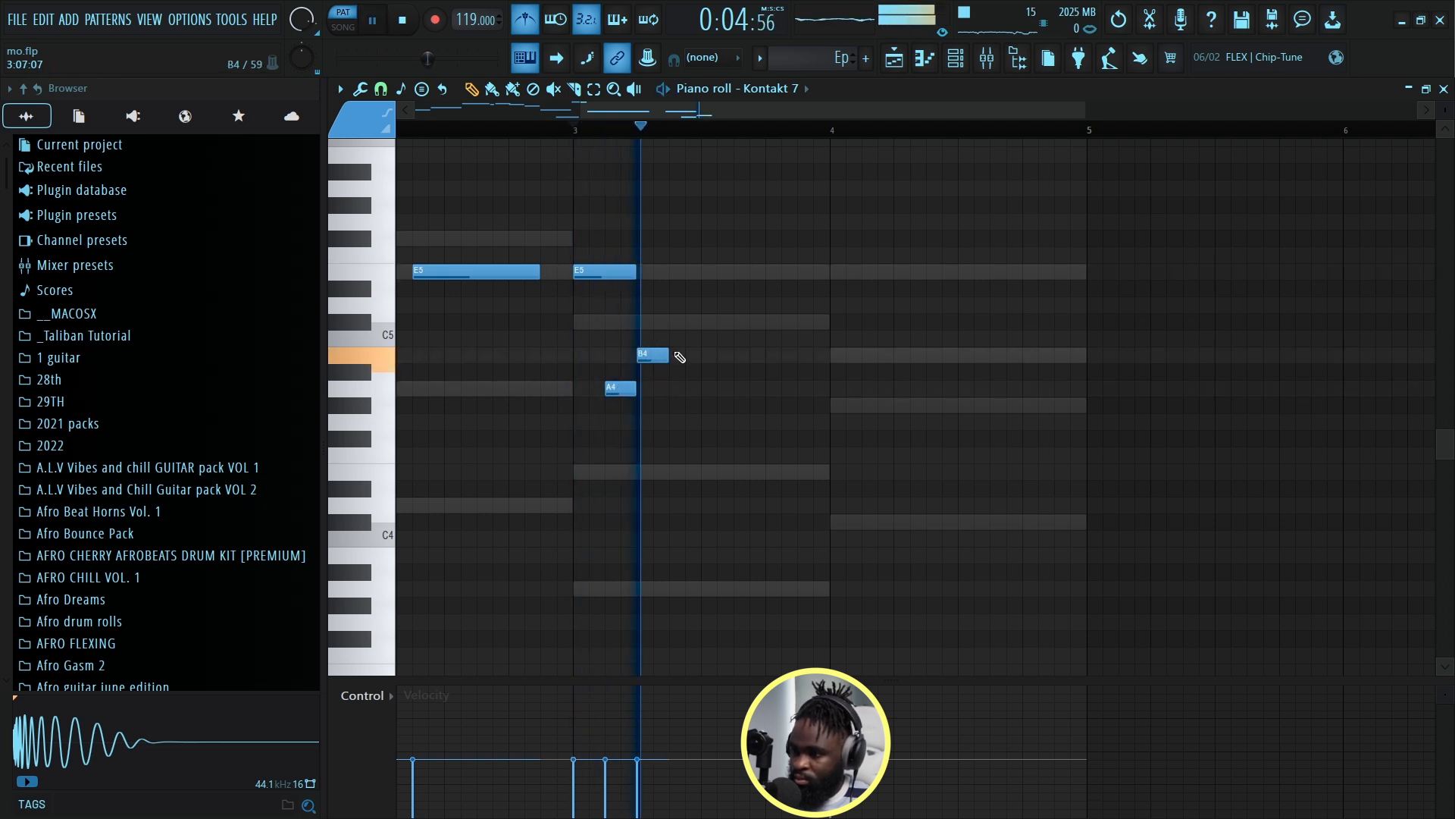
left_click(686, 323)
key("space")
key("space")
key("space")
key("space")
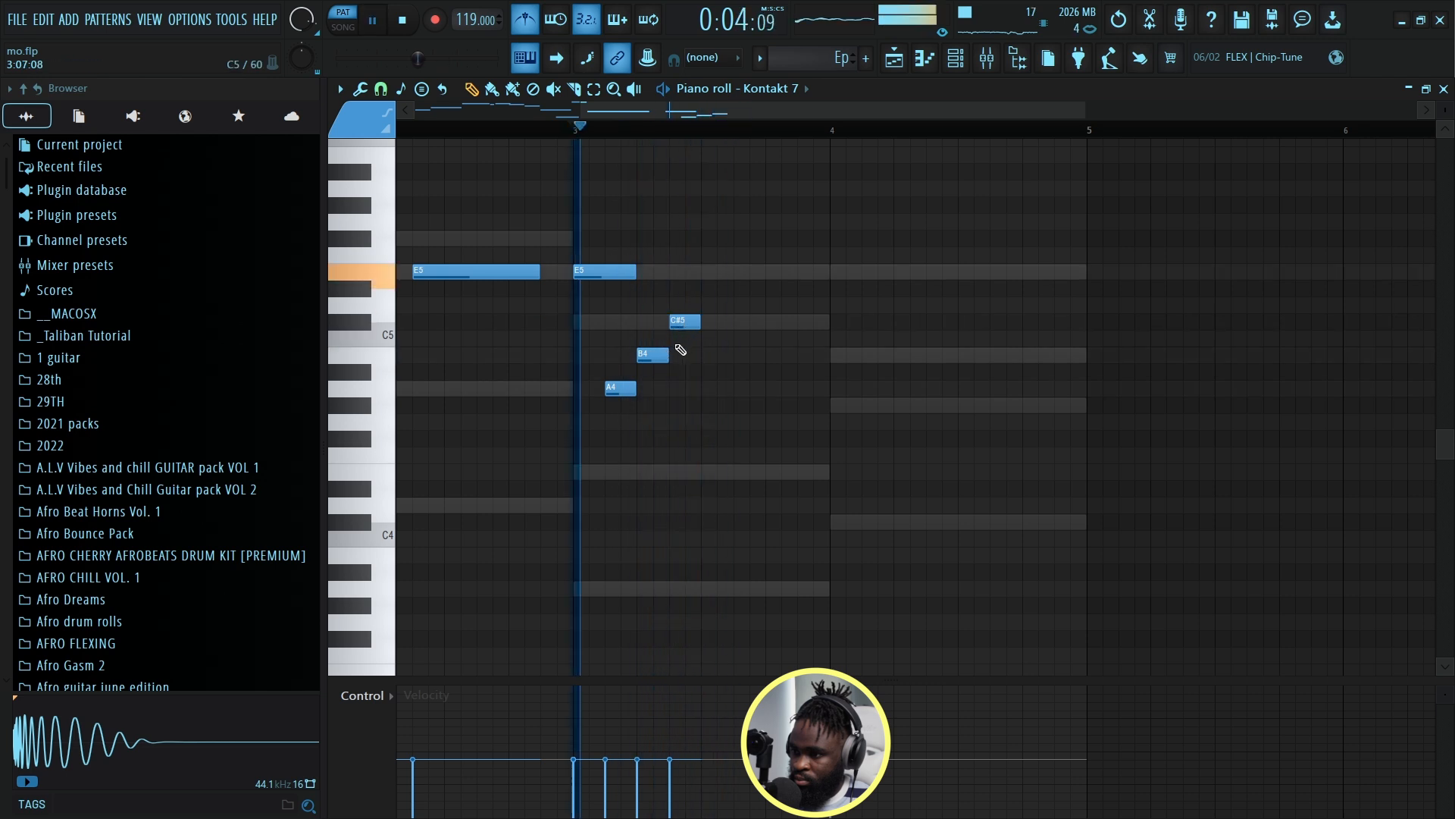
left_click_drag(697, 321, 829, 321)
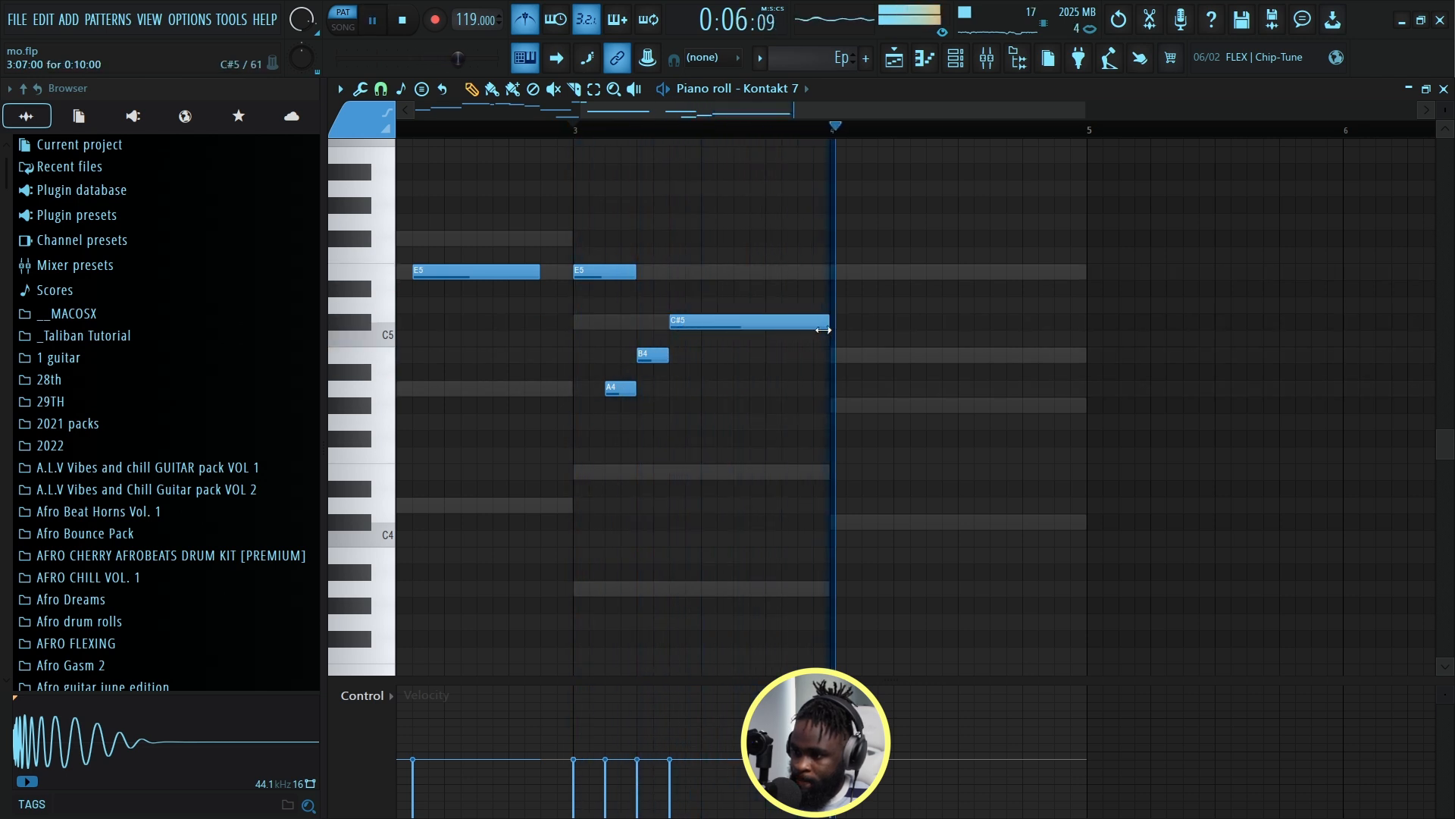
key("space")
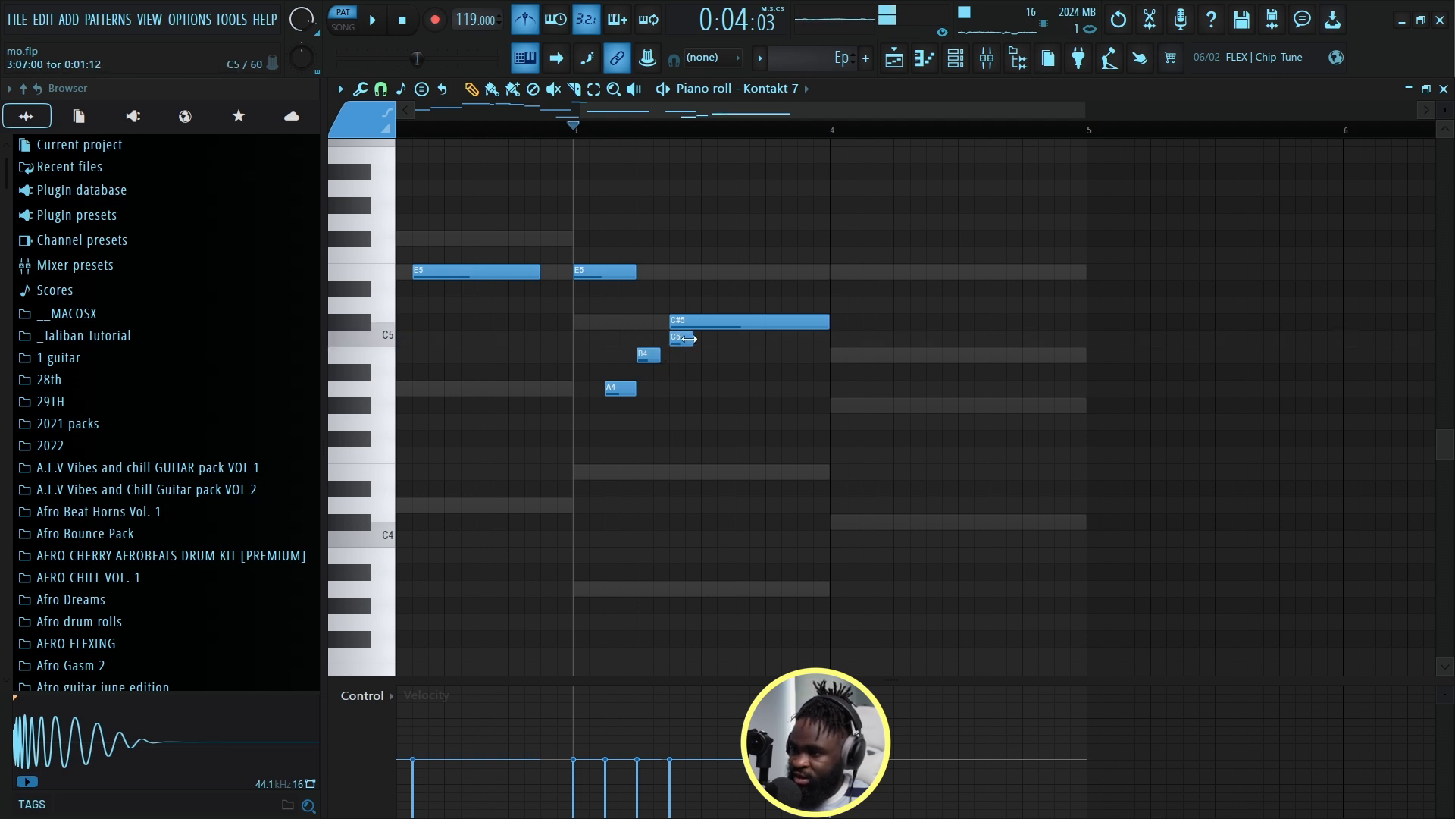
Shorten bar 3's B4 to one and a half steps and fit a very short C5 grace note leading into the C#5.
key("space")
left_click_drag(682, 342, 663, 346)
key("space")
key("space")
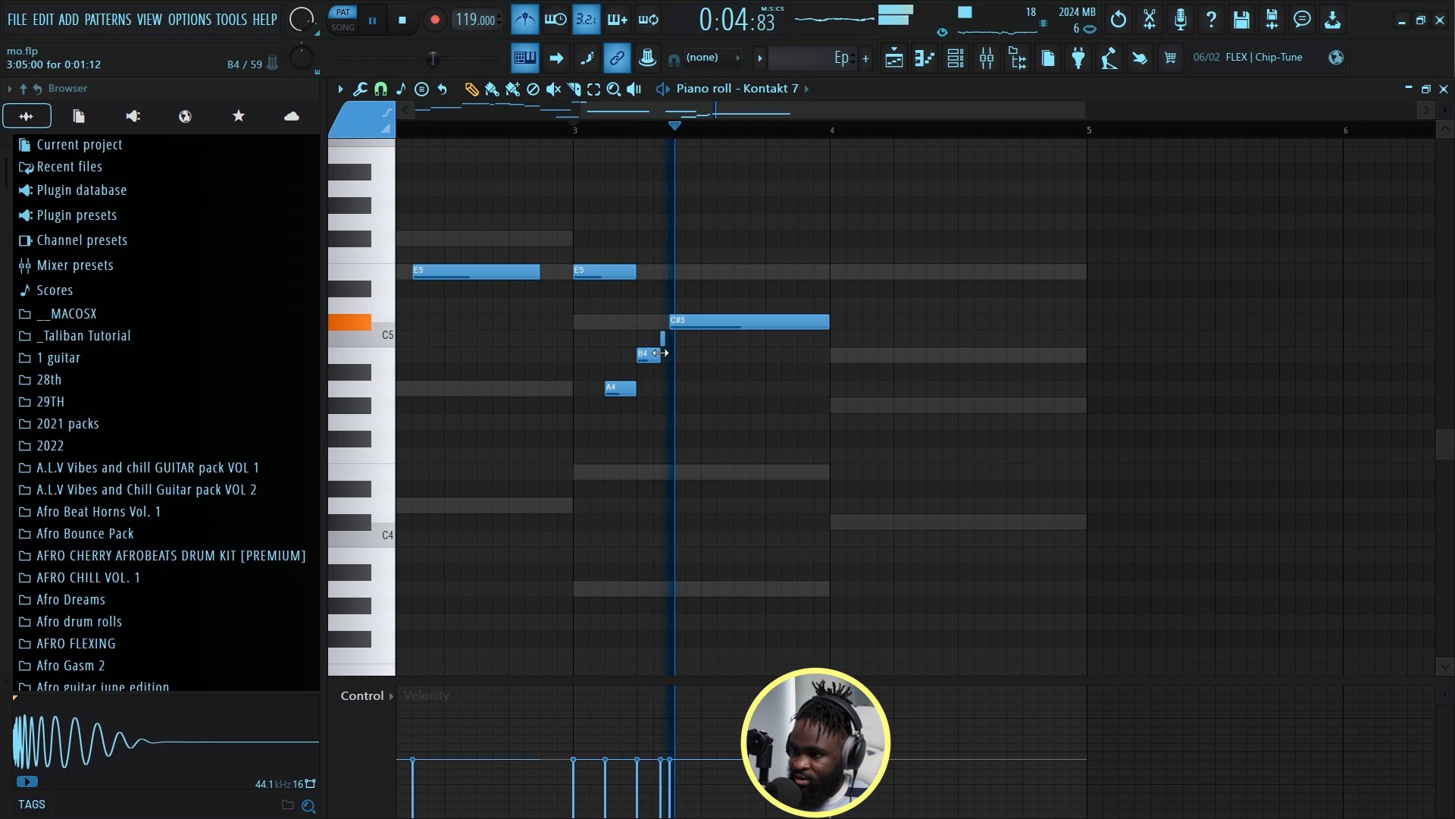
scroll(683, 138, "up", 3)
scroll(684, 139, "up", 2)
key("space")
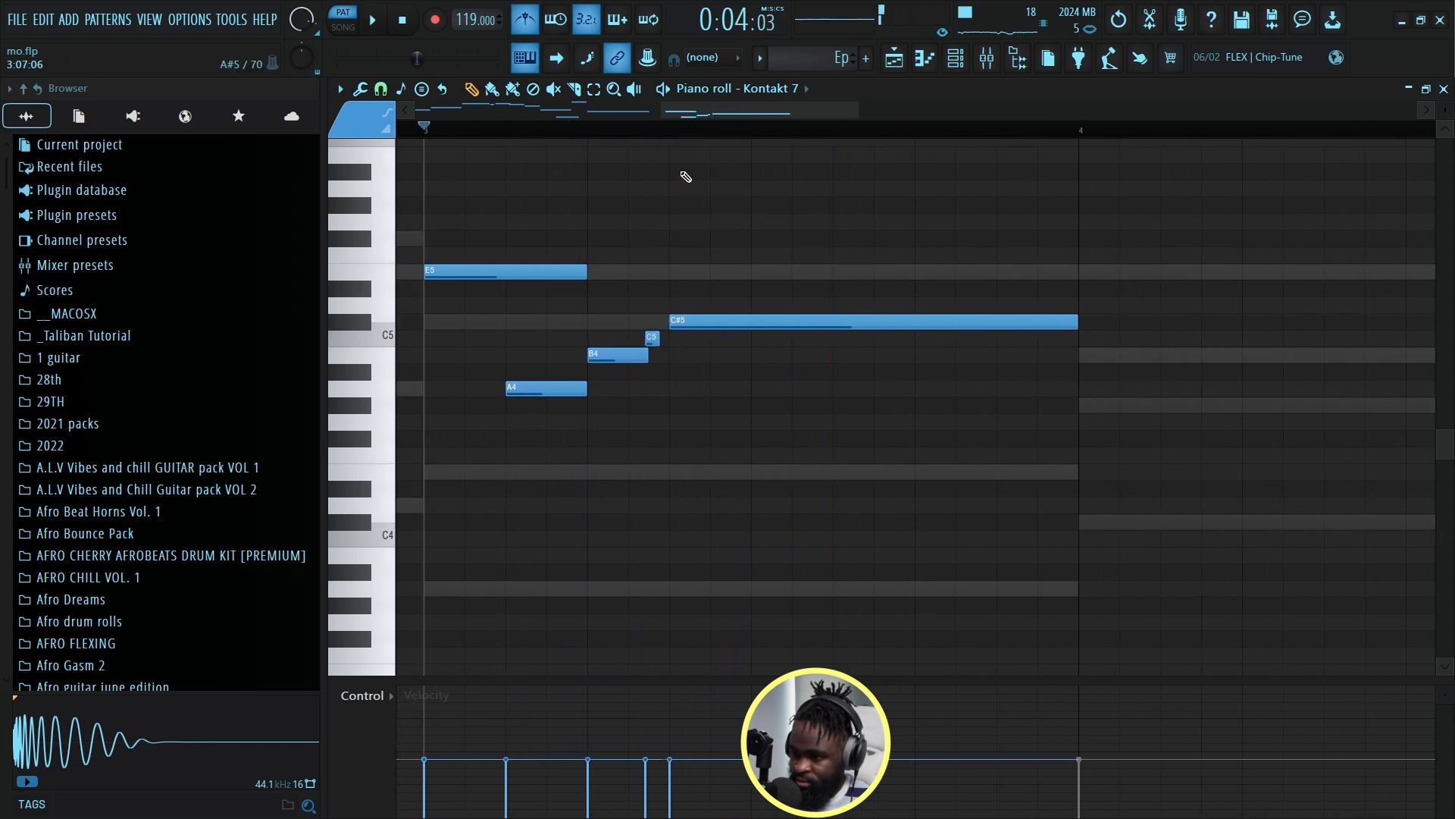
left_click_drag(652, 339, 665, 338)
key("space")
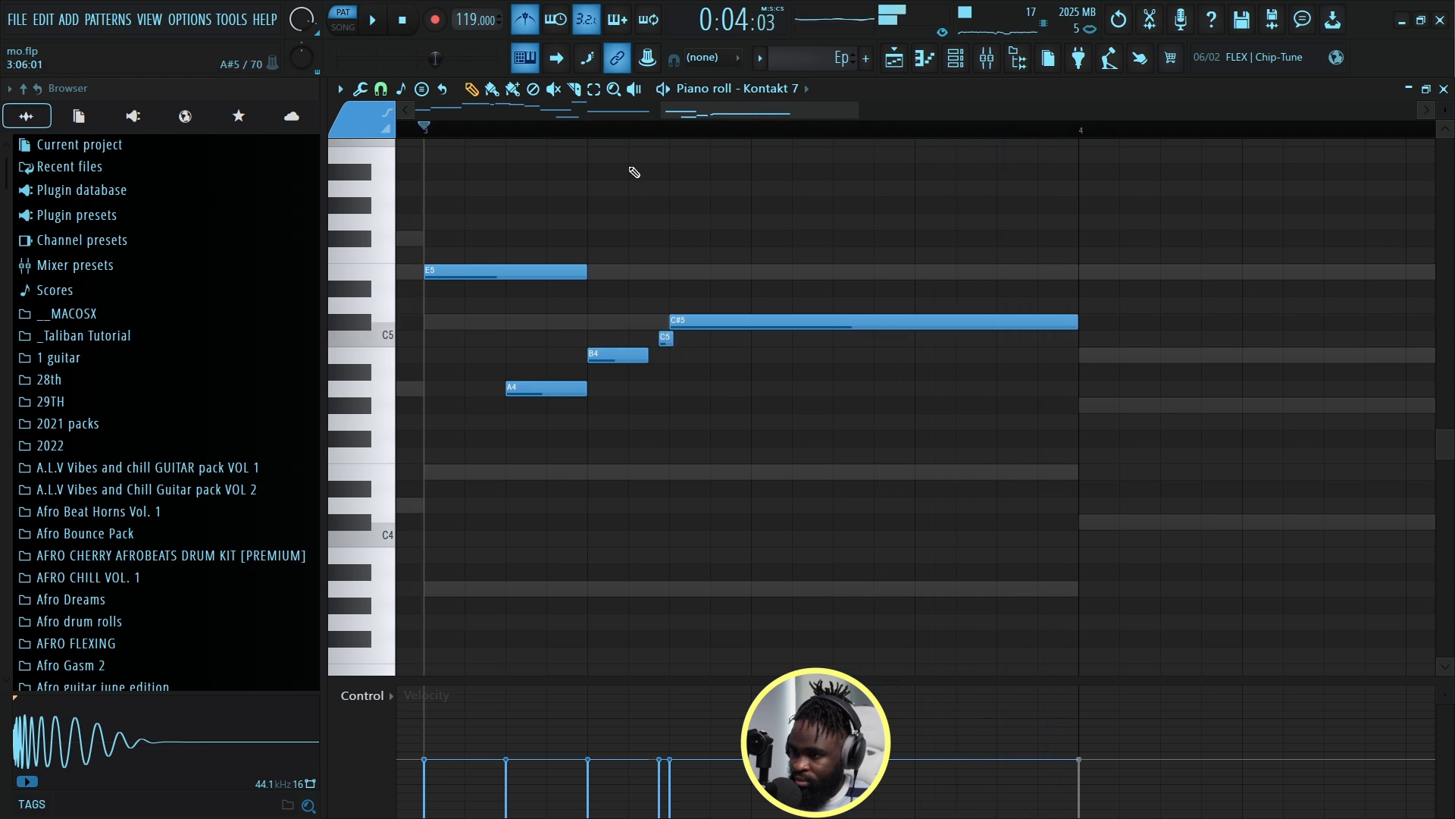
Play the bar 3 phrase and place a four-step B5 at the start of bar 4.
scroll(618, 138, "down", 4)
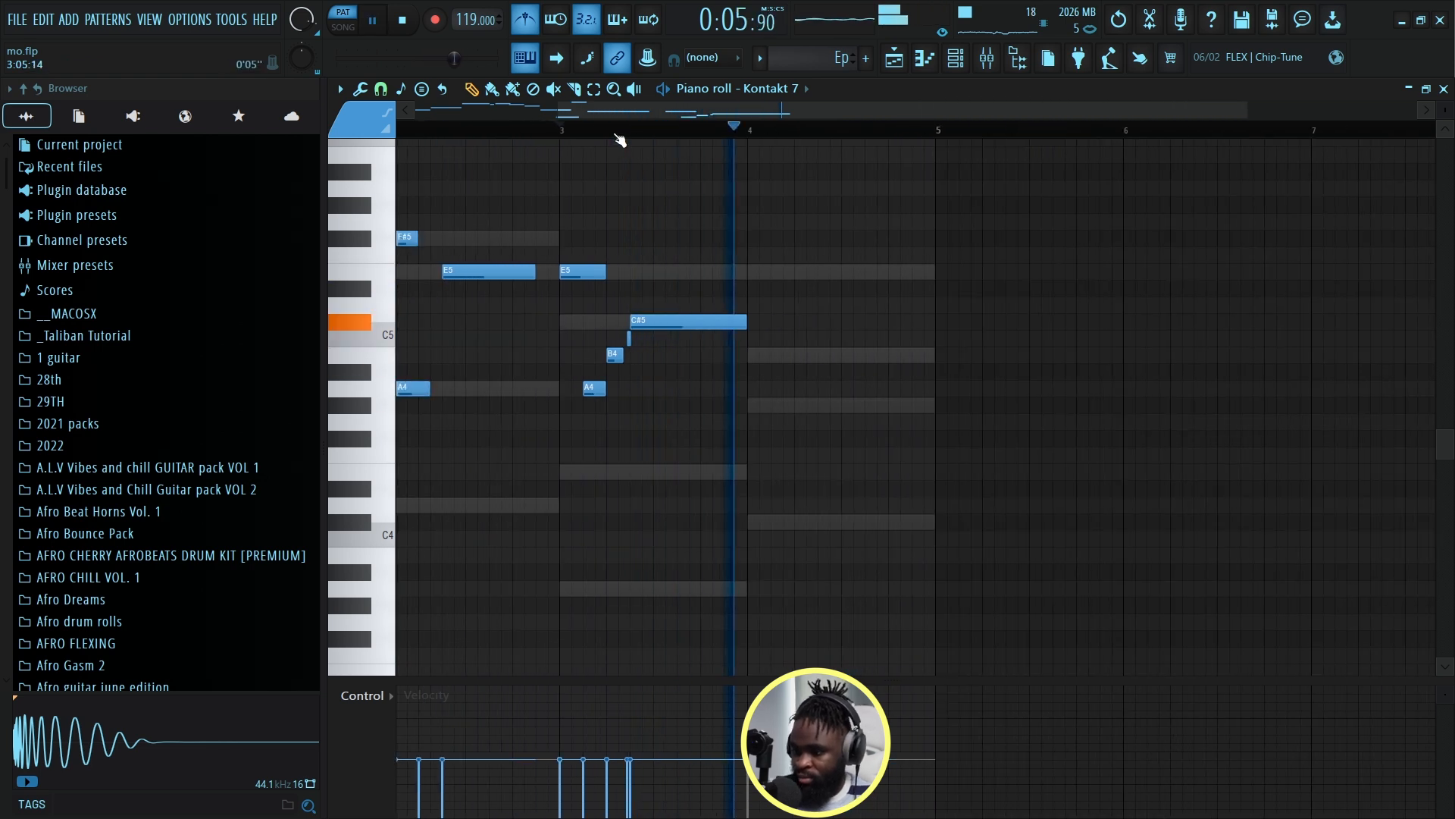
key("space")
key("space")
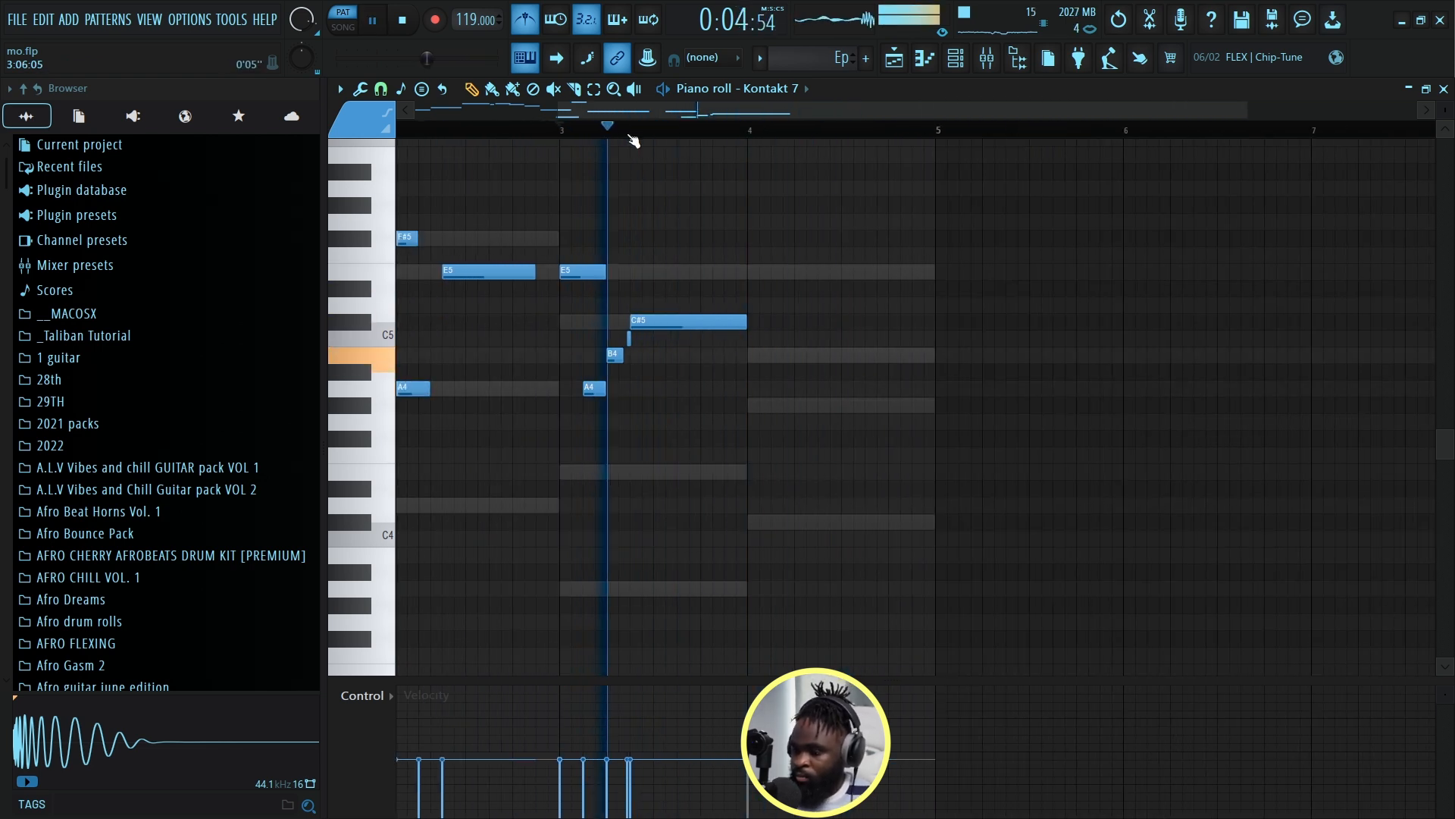
key("space")
right_click(750, 273)
key("space")
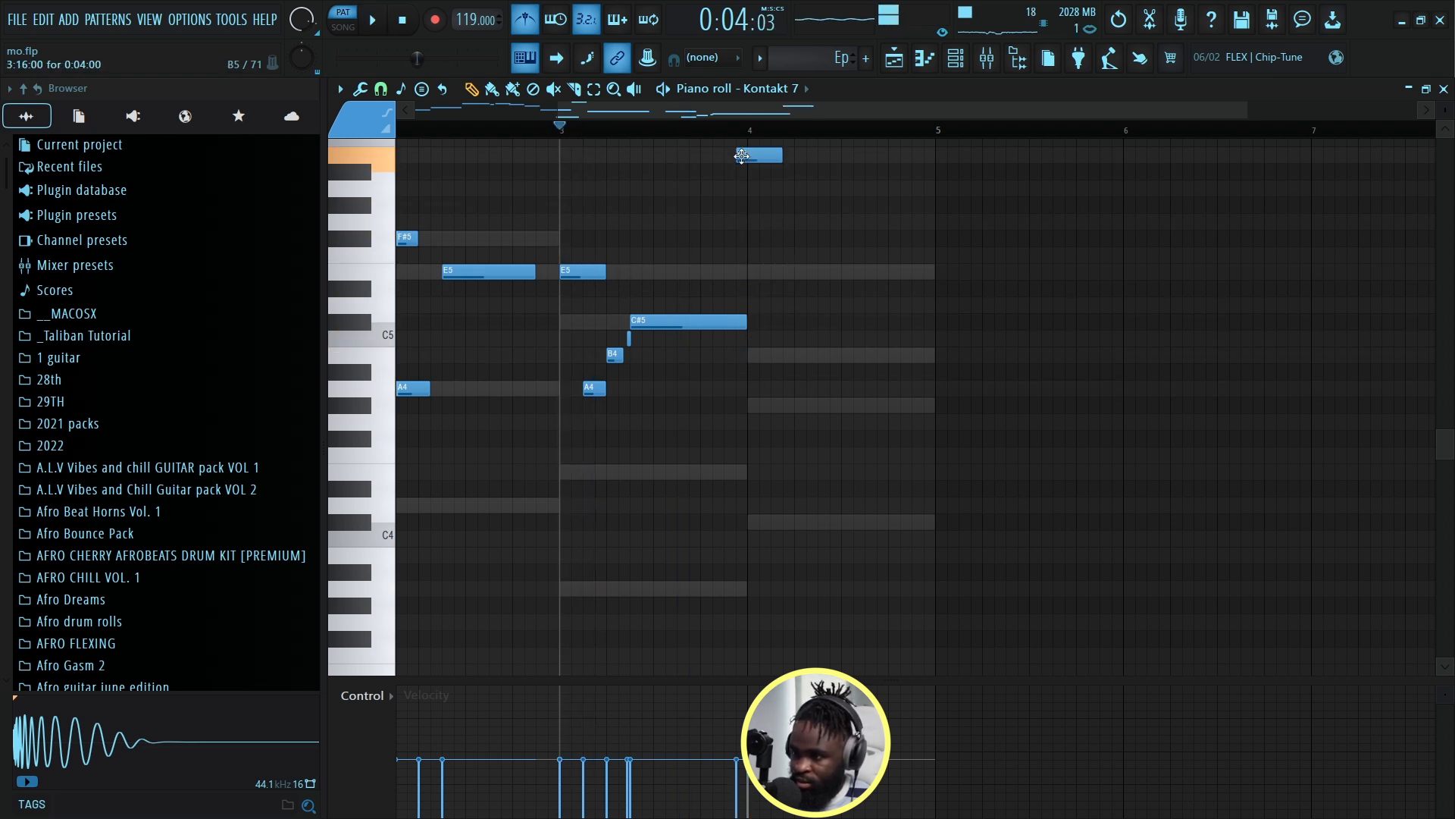
key("space")
scroll(762, 220, "up", 2)
left_click_drag(749, 259, 758, 259)
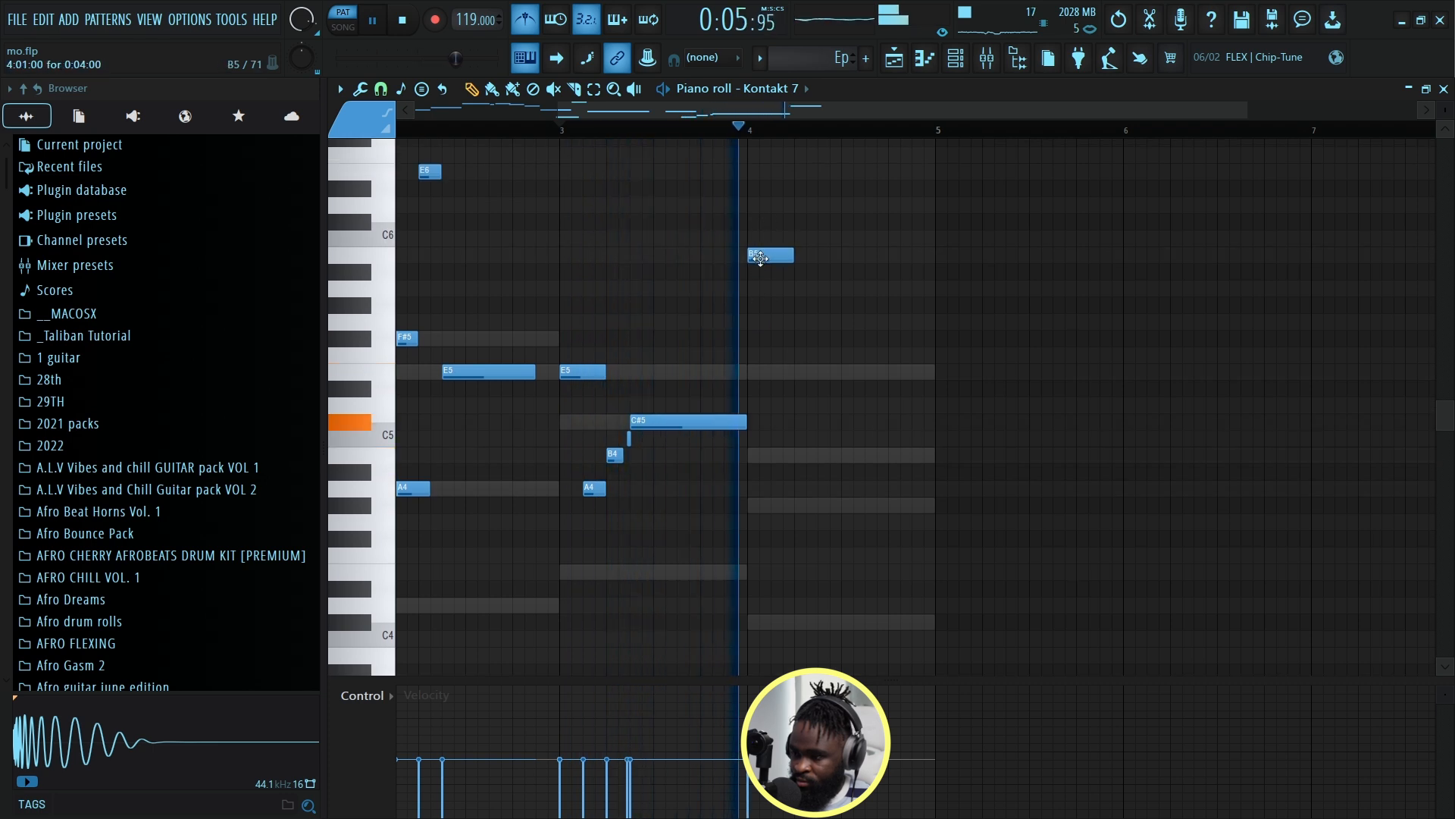
key("space")
Complete bar 4 with a four-step E6 at step 3, a four-step B5 at step 5 and a ten-step C#6 at step 7.
left_click(769, 203)
key("space")
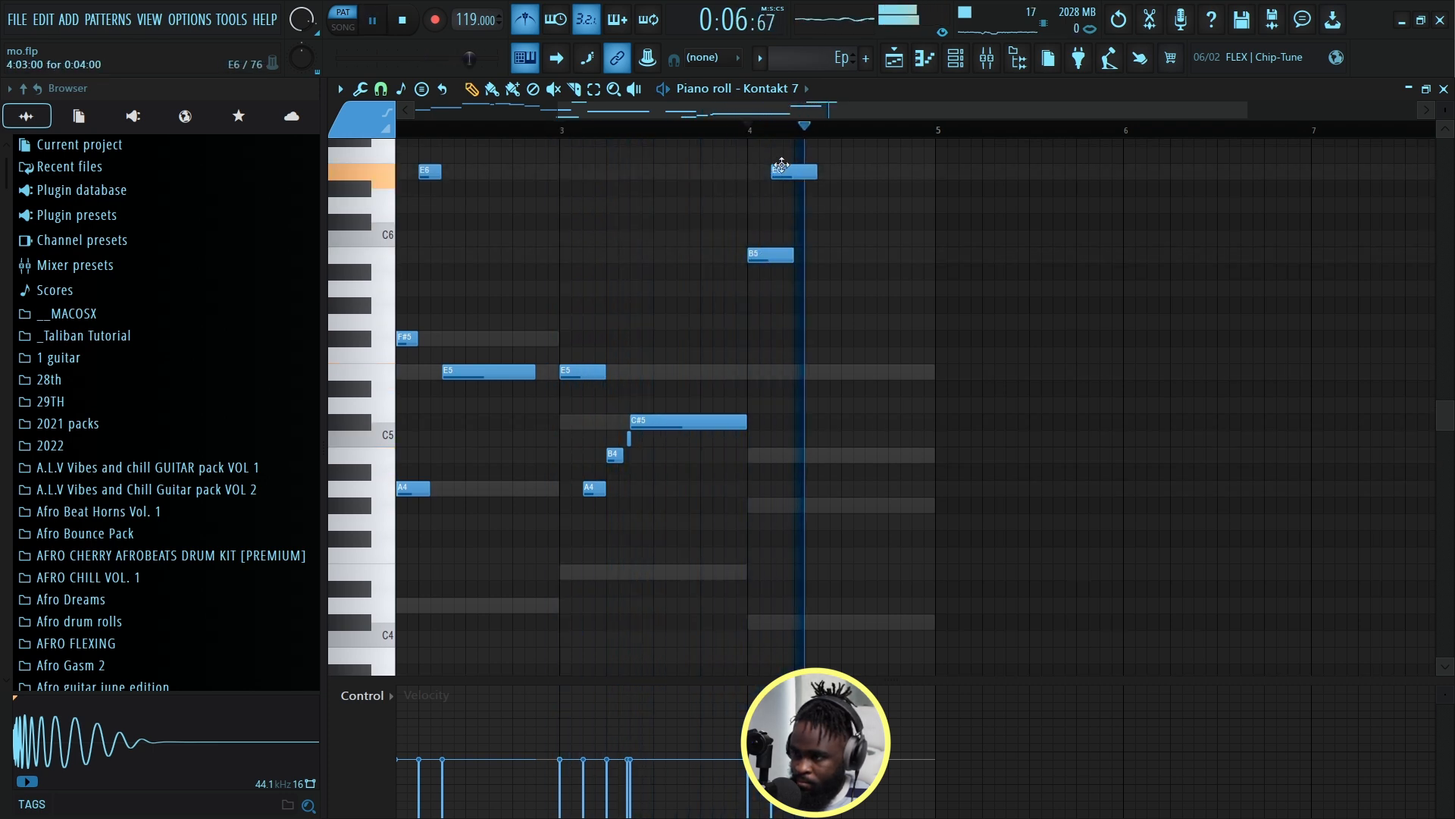
left_click(807, 257)
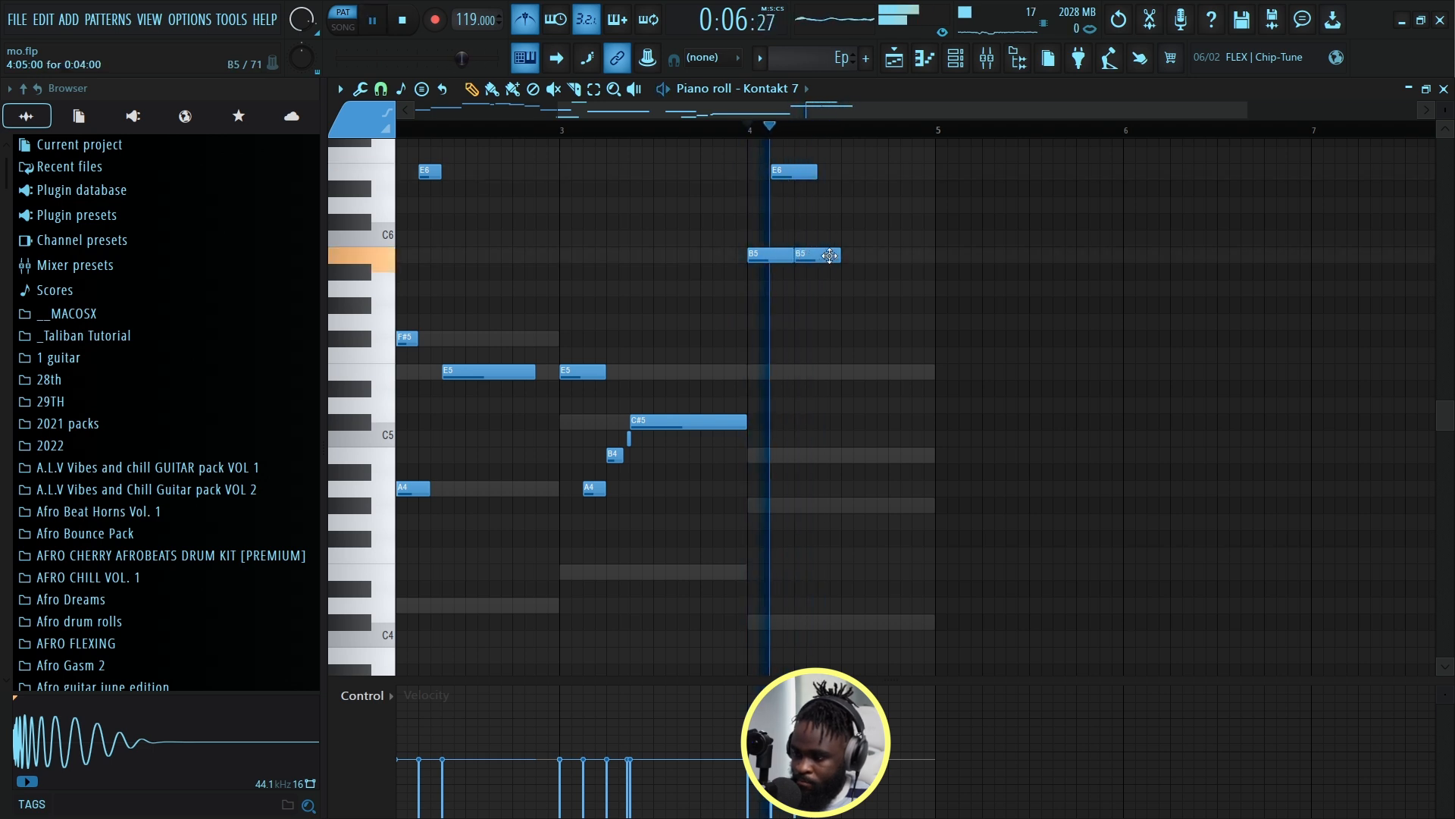
left_click(826, 221)
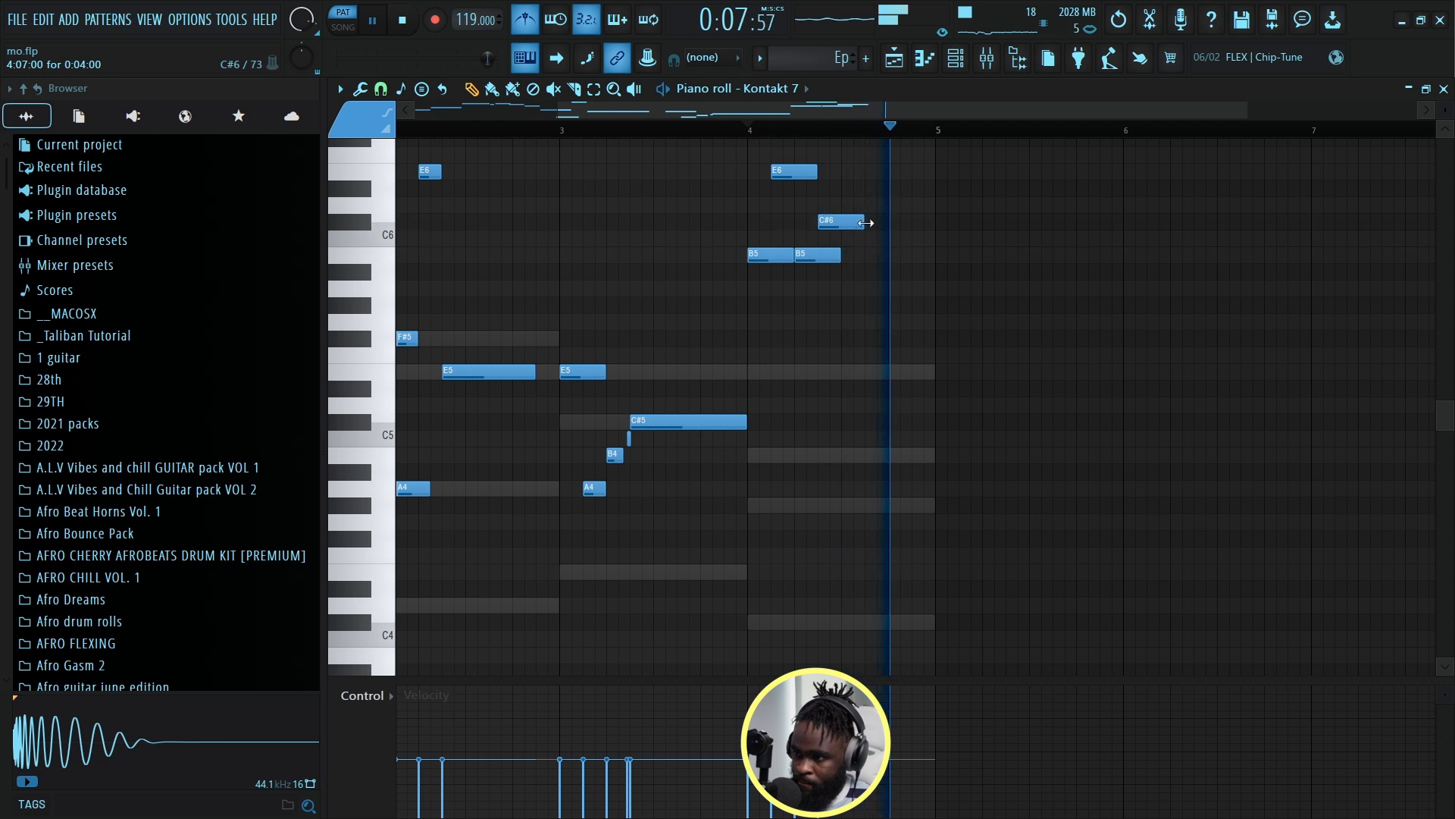
left_click_drag(863, 221, 935, 235)
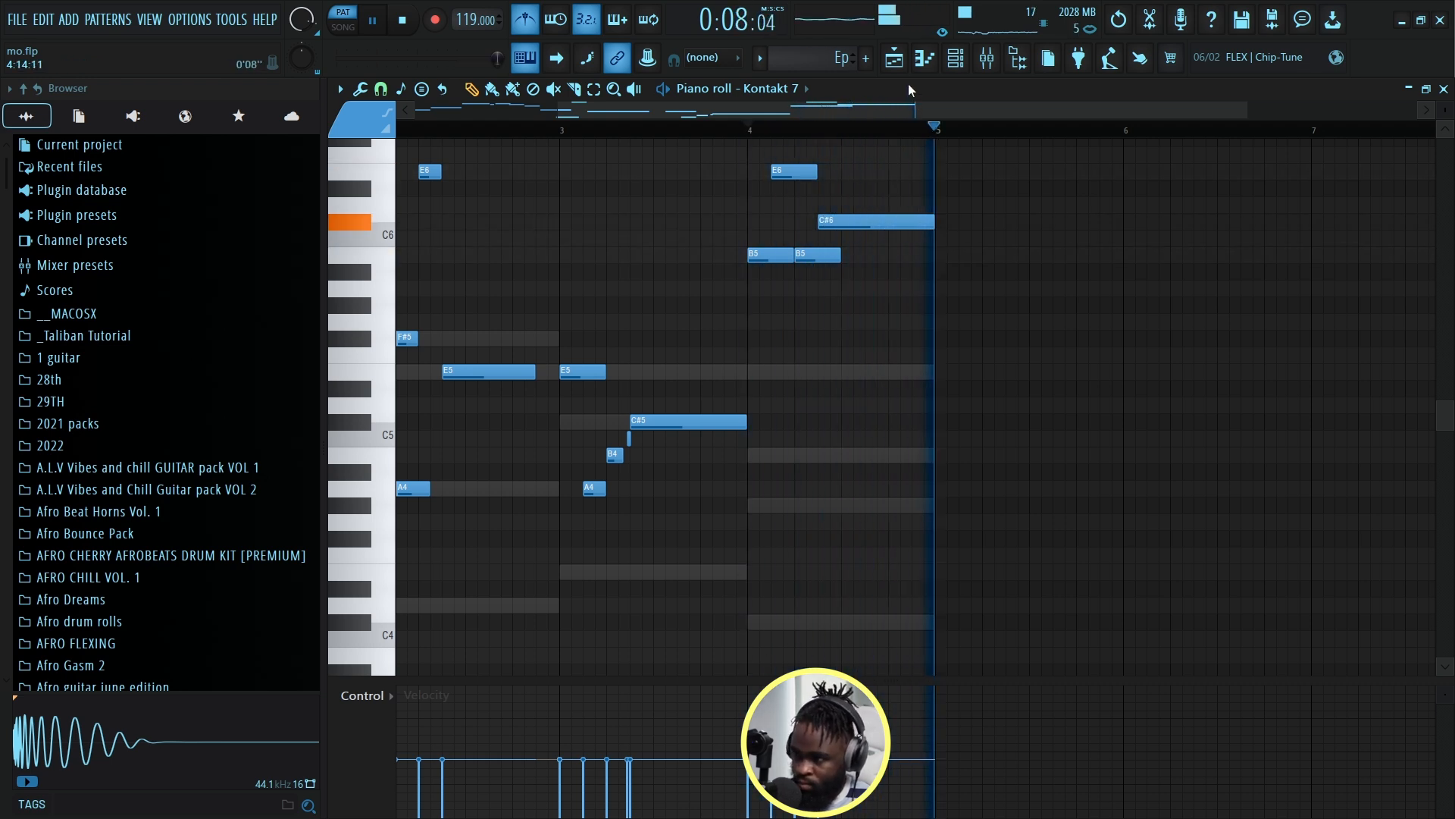
Play the finished melody with the chords and cut the Kontakt 7 notes out of the Ep pattern.
left_click(899, 62)
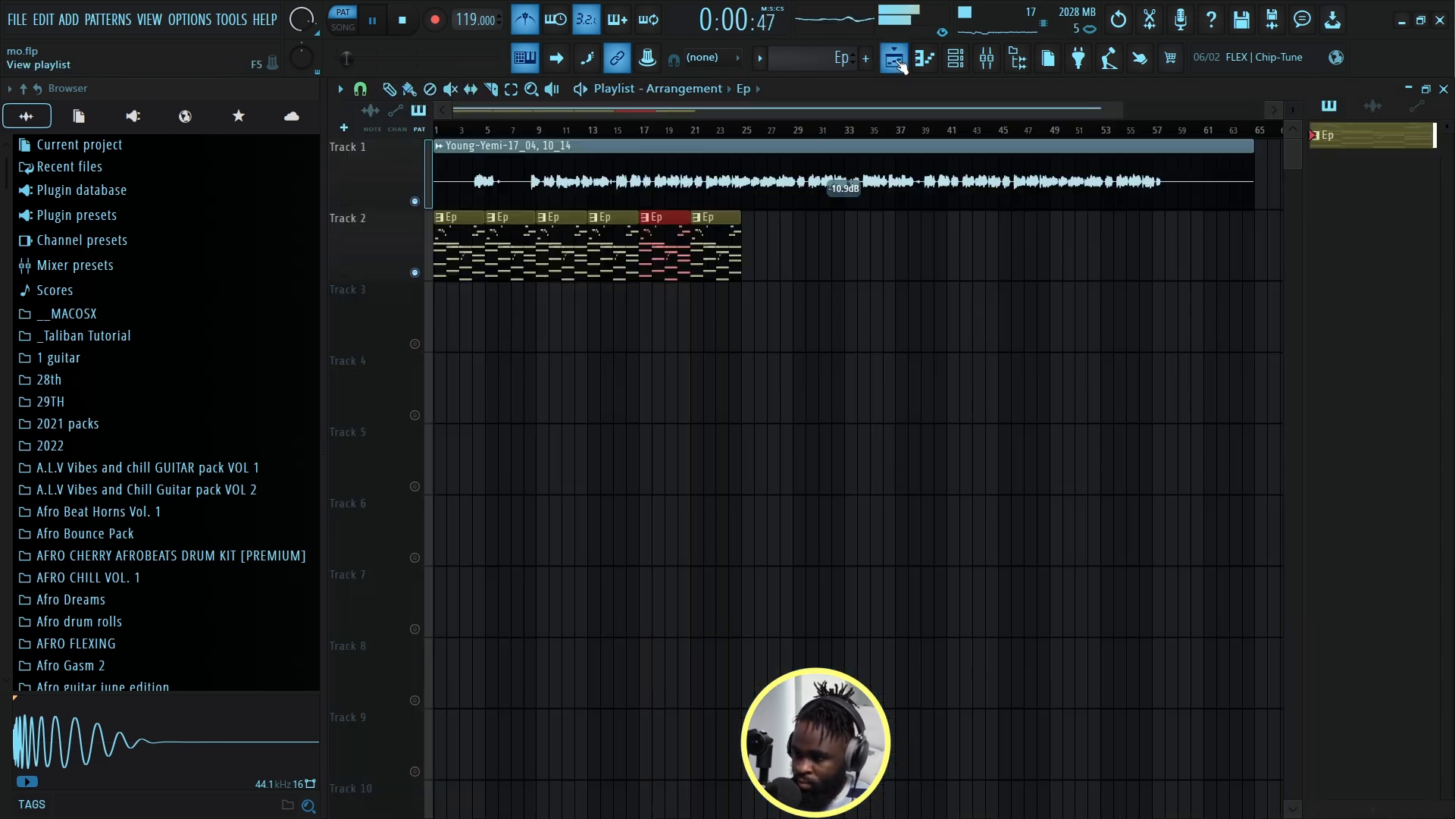
left_click(957, 67)
key("space")
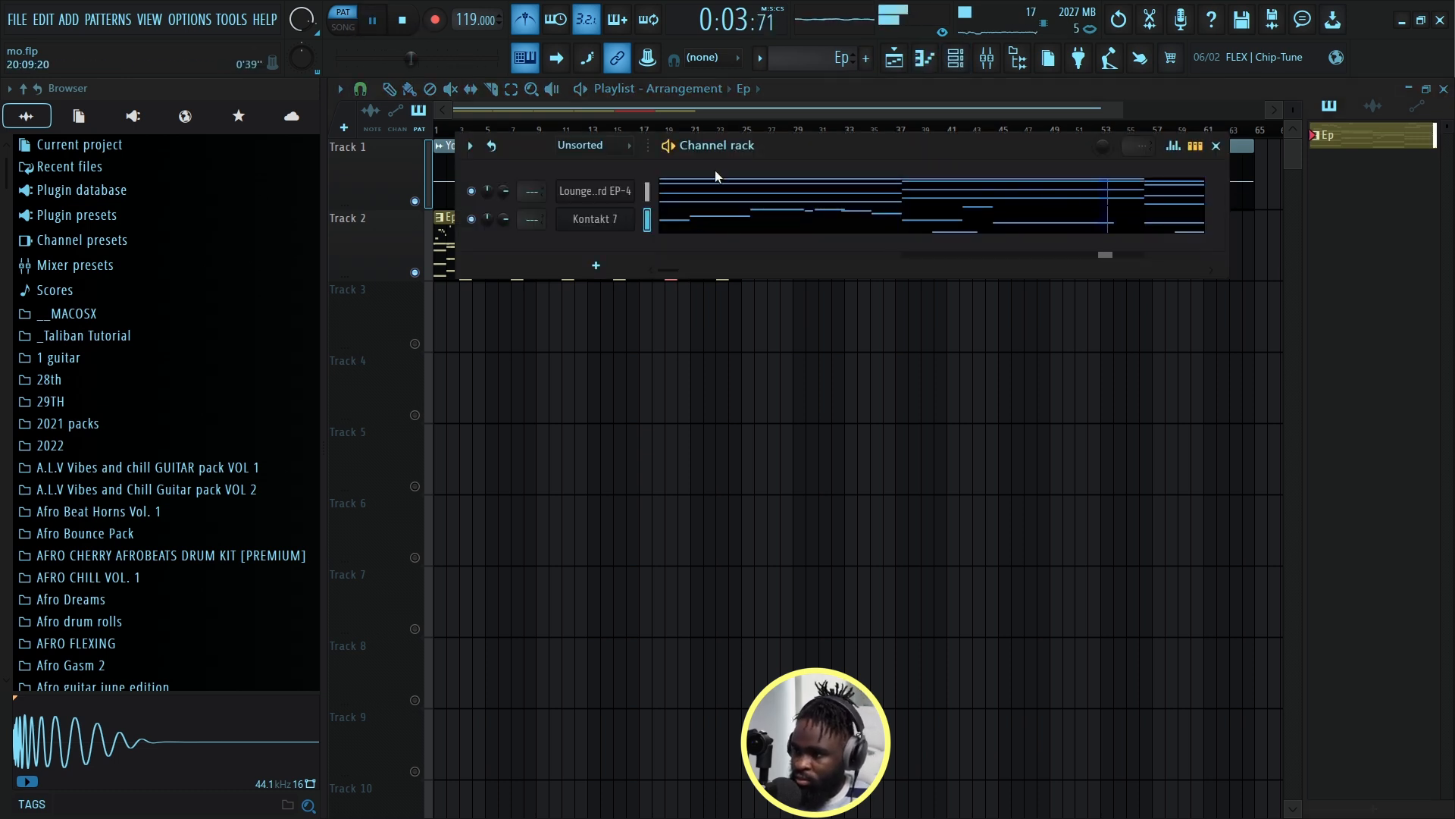
left_click(690, 111)
key("space")
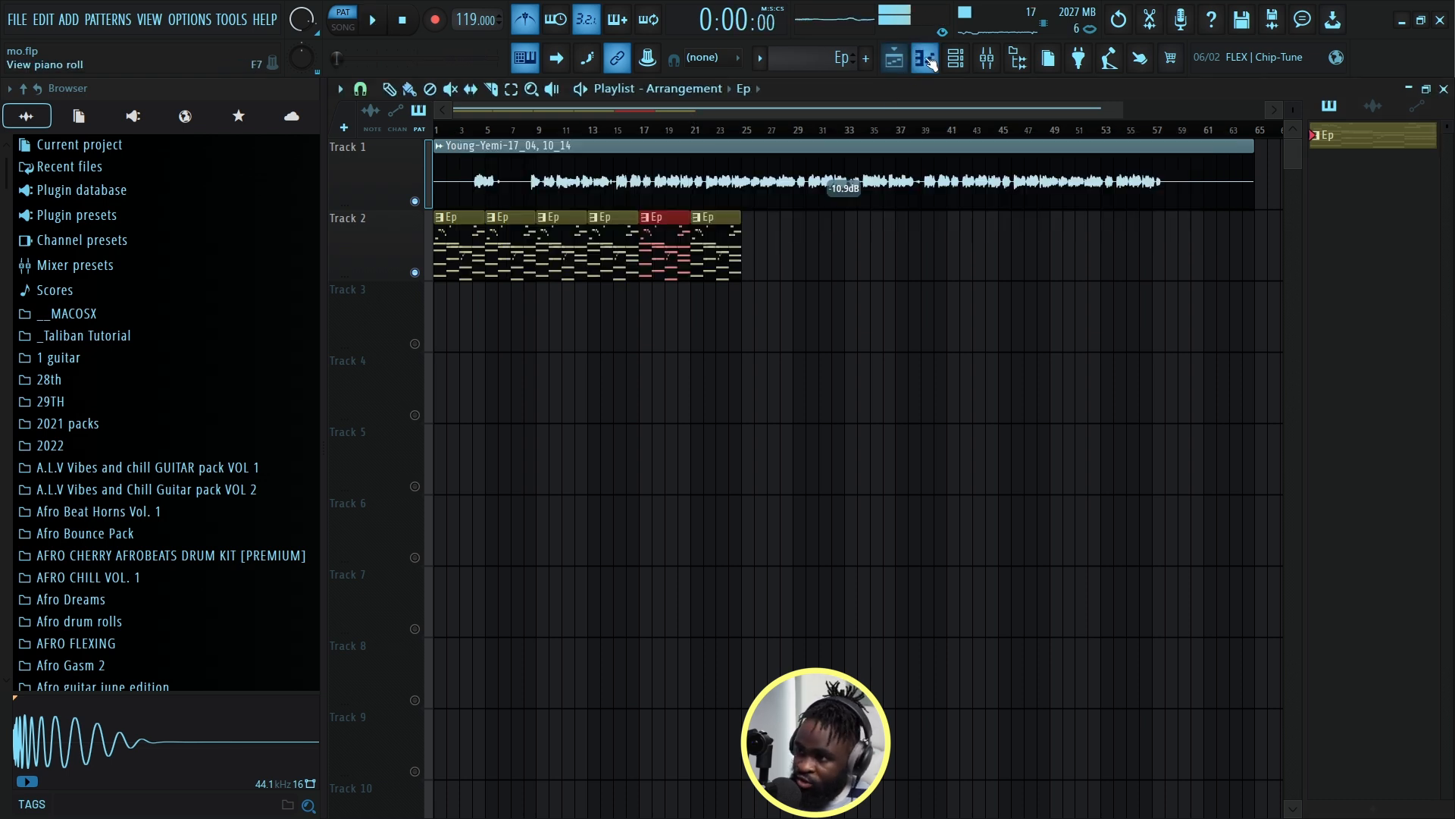
left_click(953, 61)
right_click(610, 223)
left_click(862, 215)
Create a new pattern named melody and paste the cut notes into its Kontakt 7 channel.
left_click(760, 59)
left_click(847, 81)
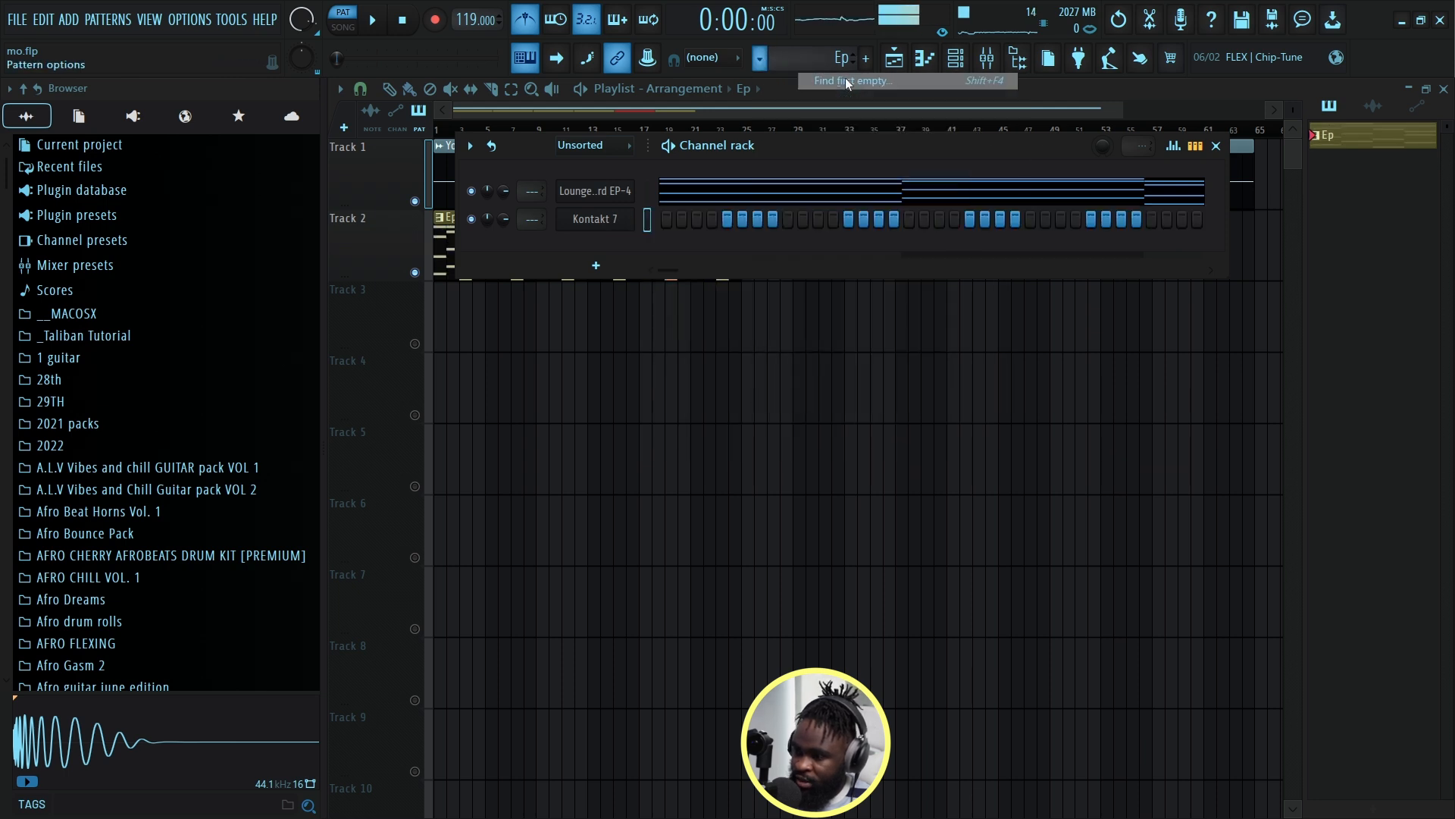
left_click(847, 81)
type("m")
type("elody")
key("F2")
key("Return")
key("ctrl+v")
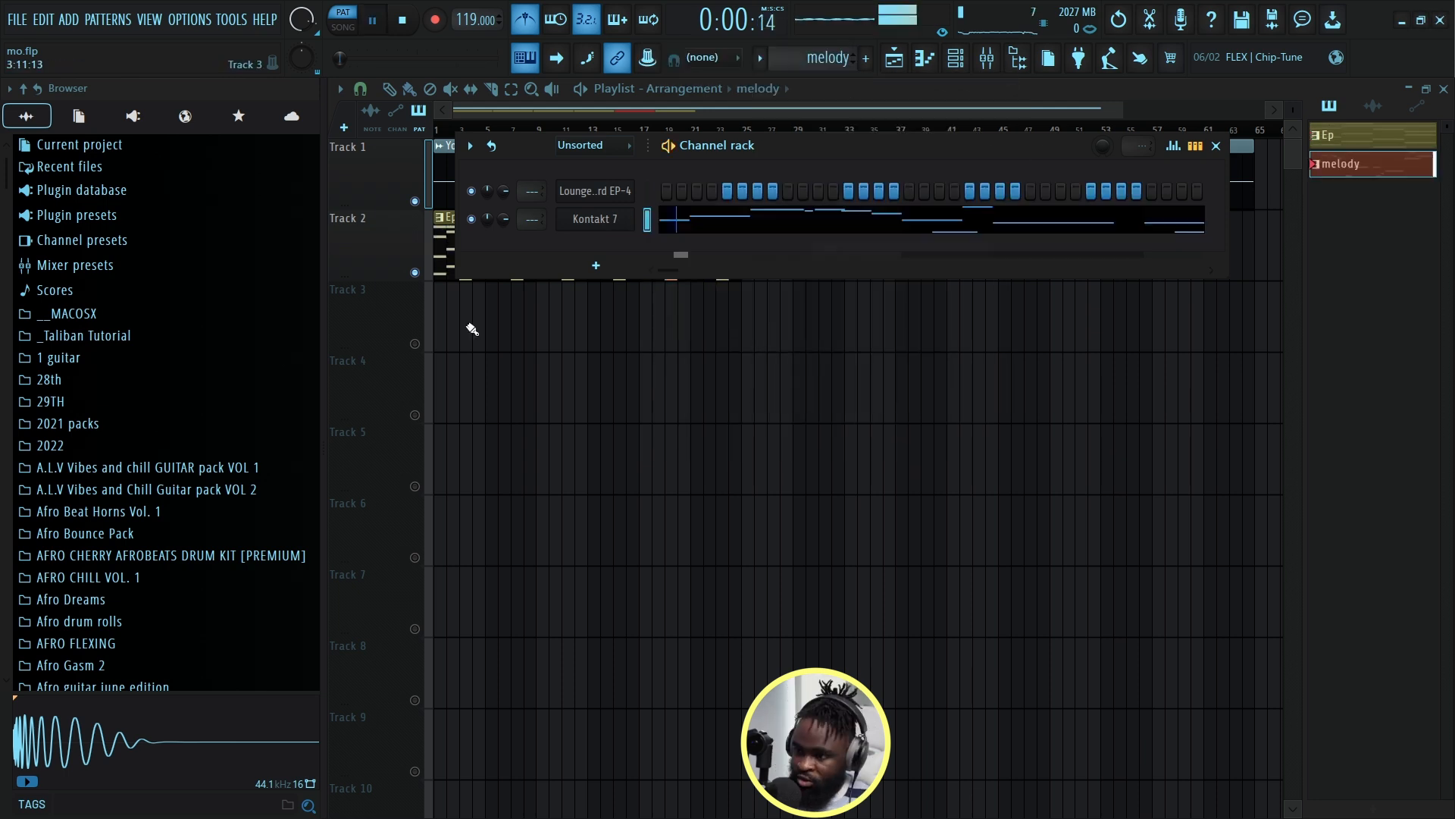
Place the melody pattern at bar 1 of Track 3 and play that track soloed.
left_click(449, 326)
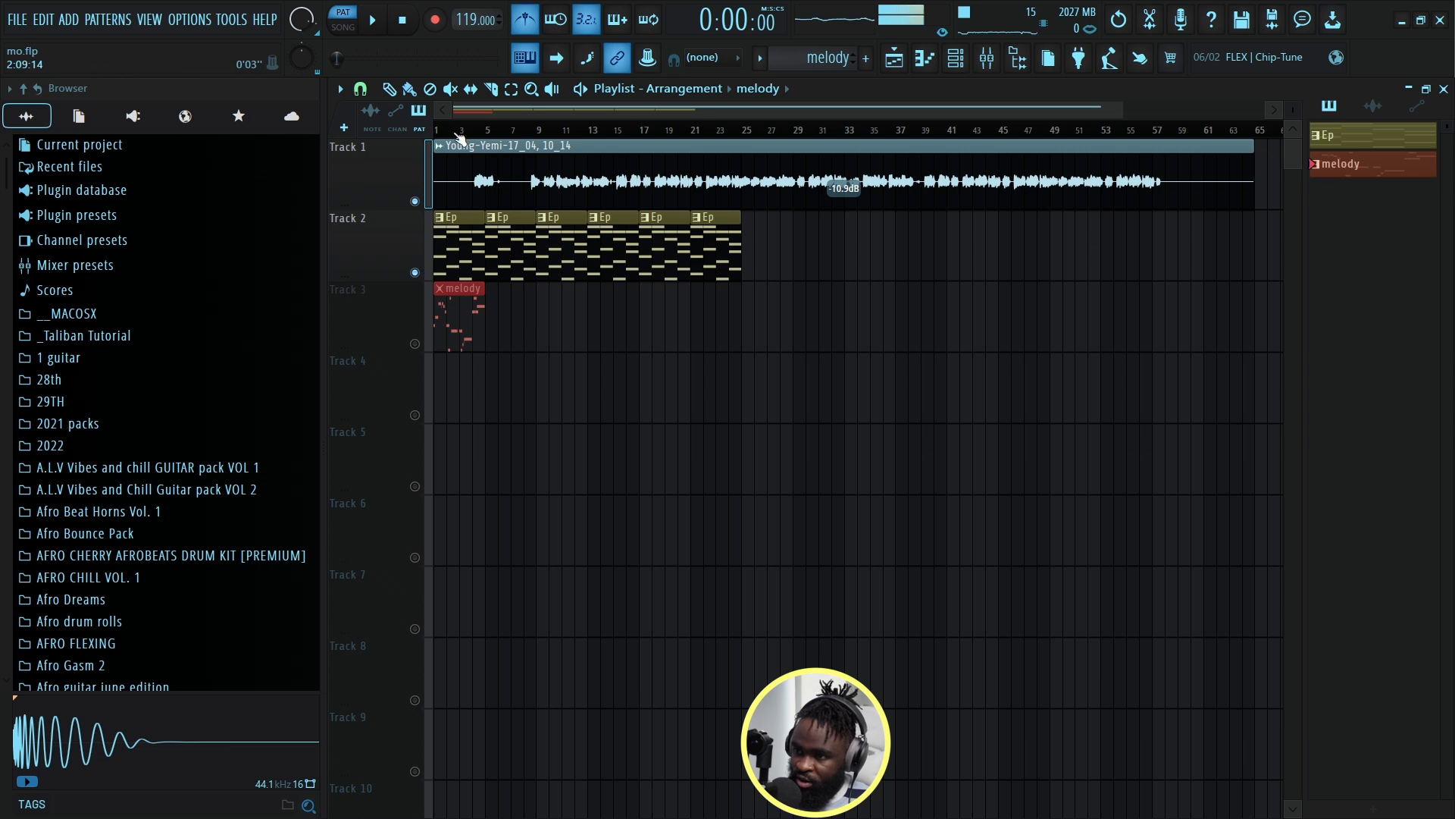
right_click(415, 344)
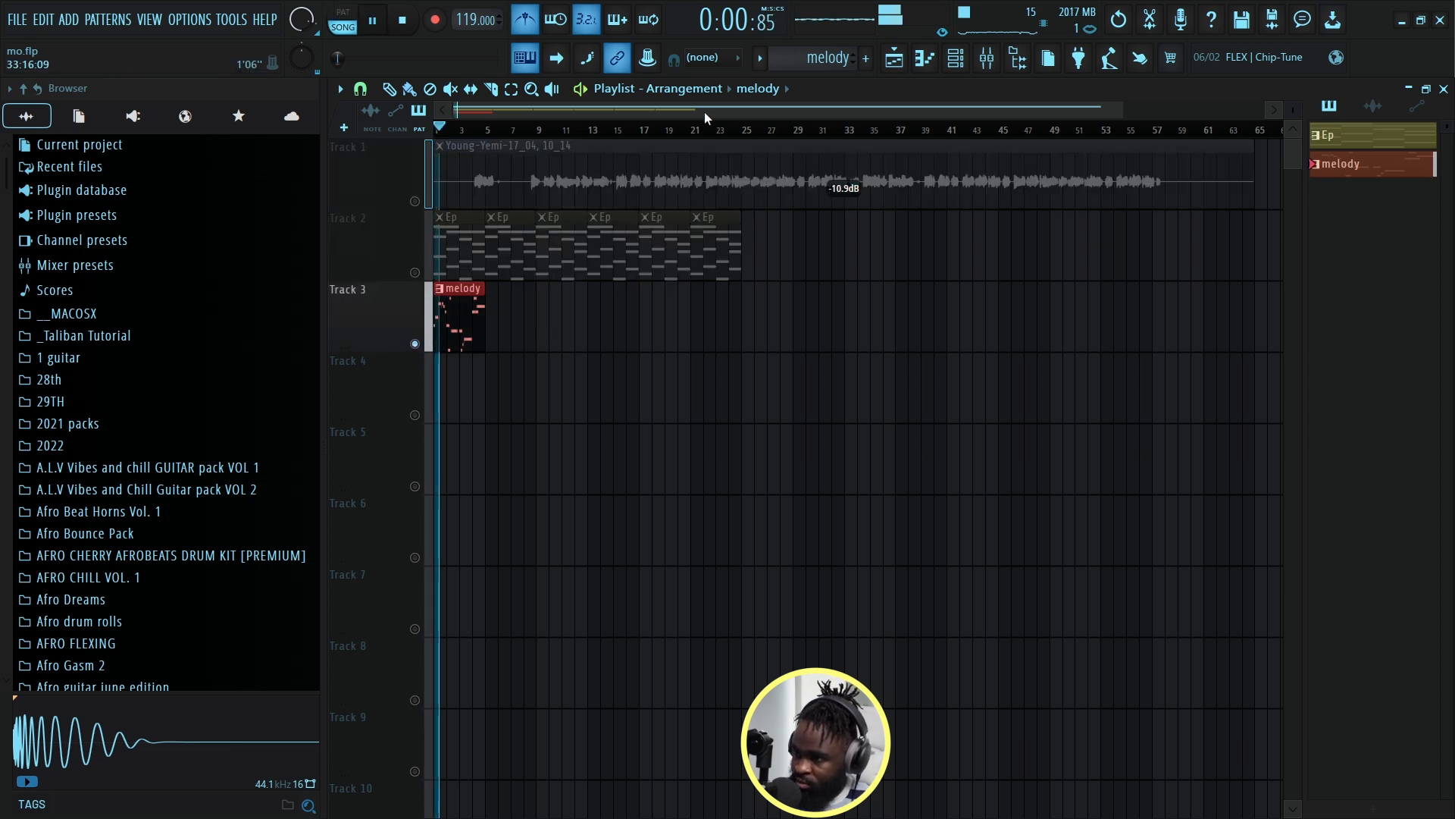
left_click_drag(1119, 111, 394, 129)
double_click(567, 322)
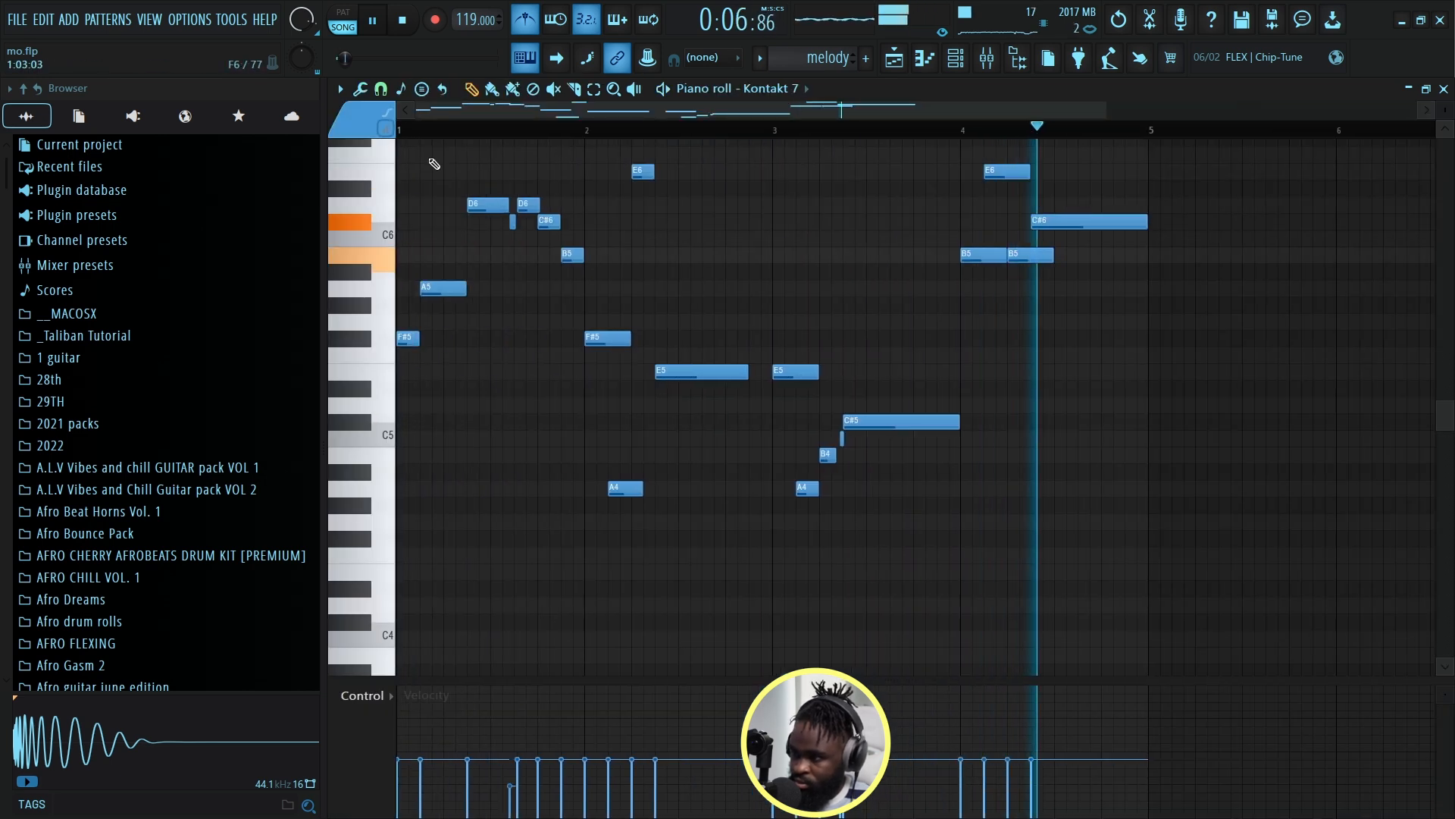
Open the Kontakt 7 guitar's Amps & FX page and show the Distortion effect's settings.
key("F6")
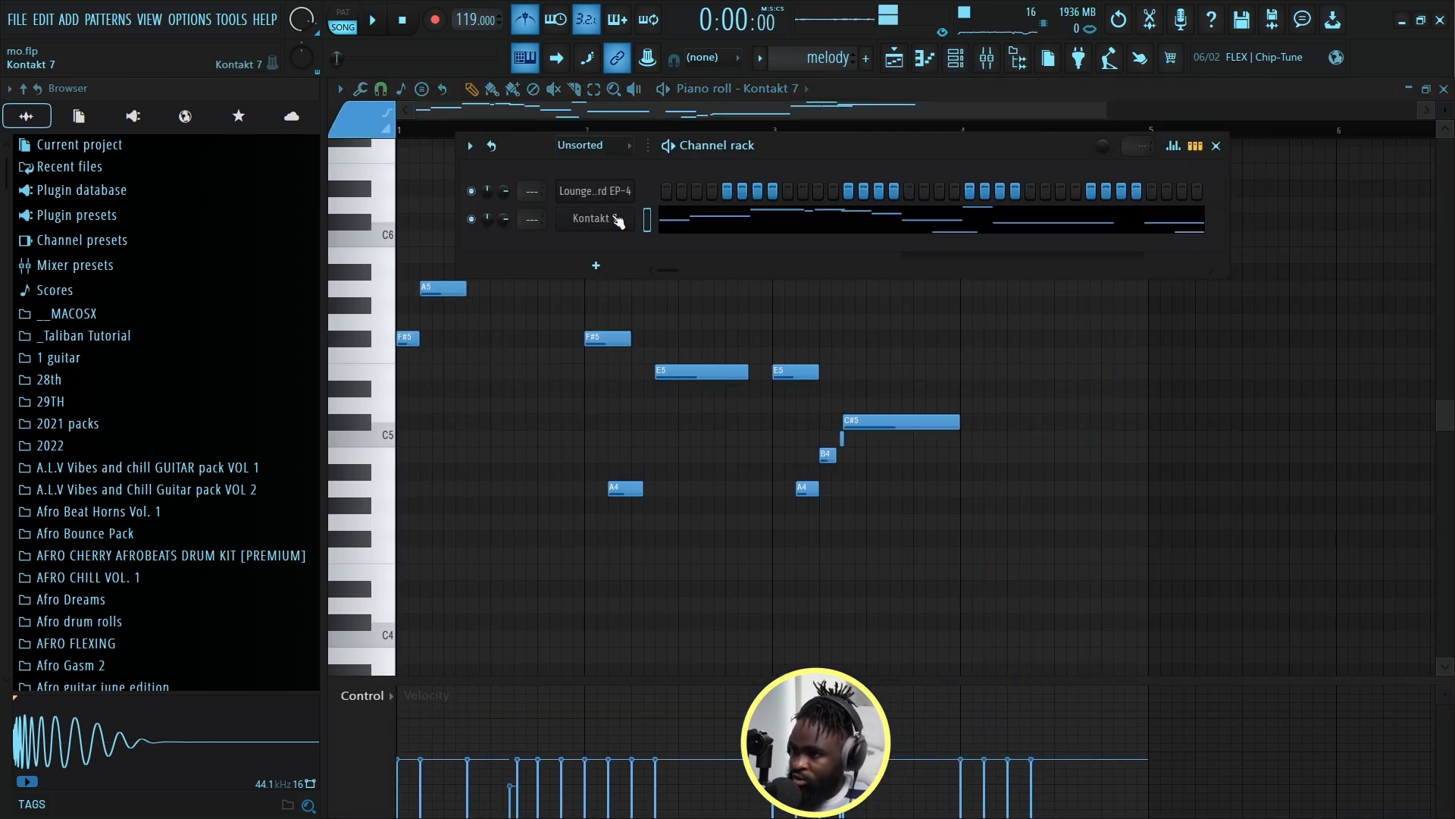
left_click(613, 220)
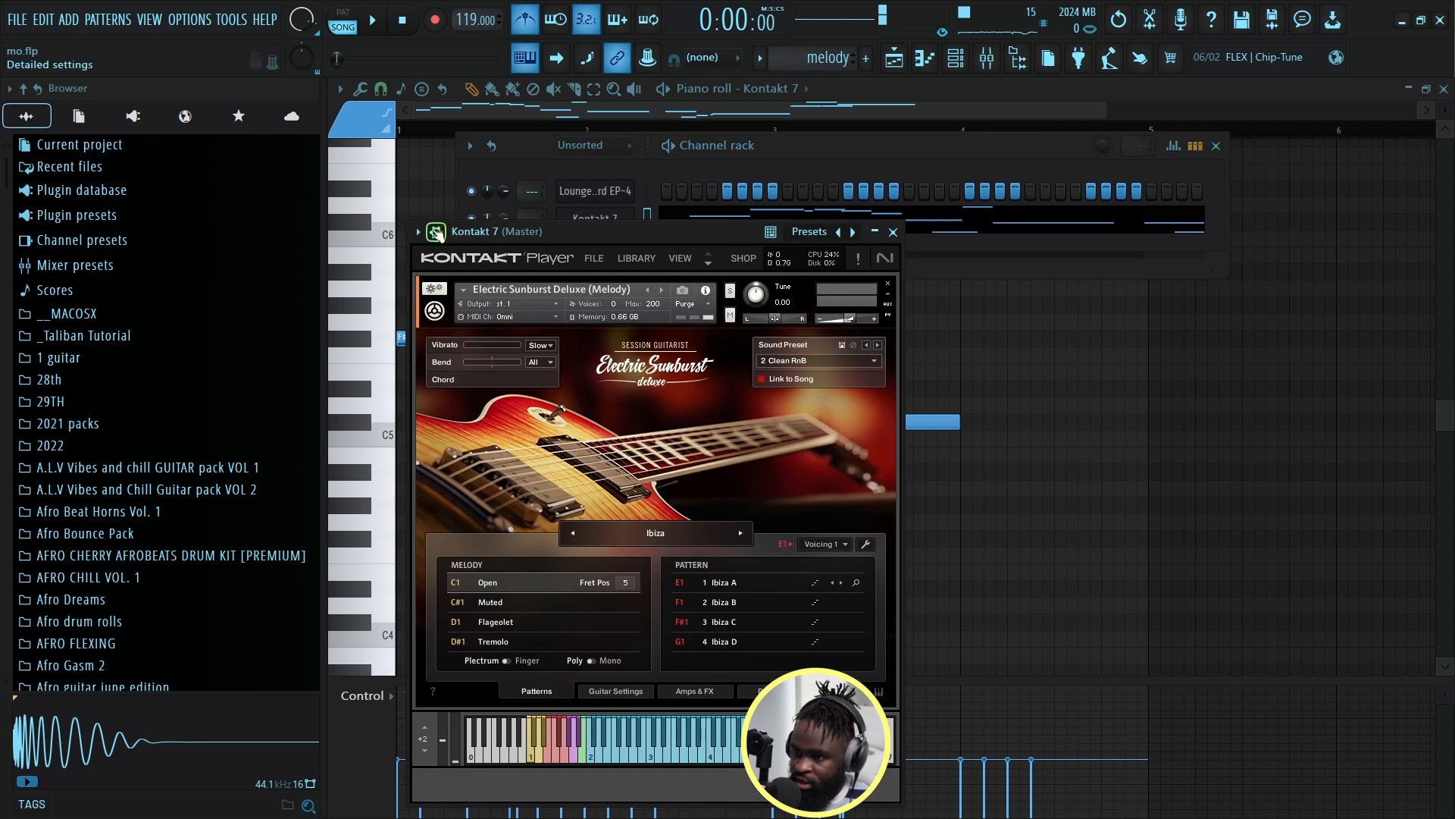
left_click_drag(667, 234, 619, 80)
left_click(643, 538)
left_click(547, 337)
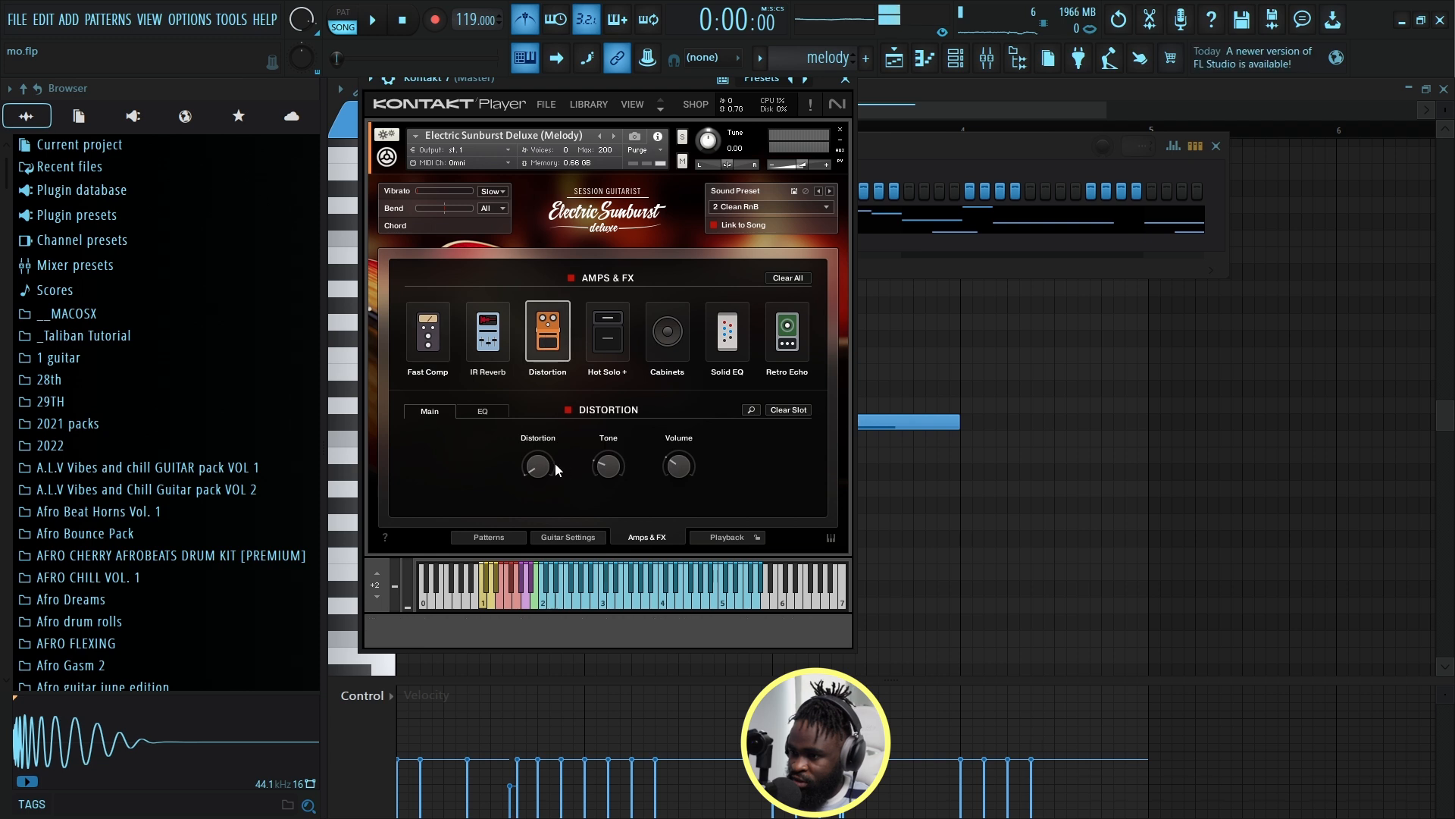
Bypass the guitar's entire Amps & FX chain, play the melody and set the instrument volume to 1.0.
left_click(571, 277)
left_click_drag(615, 86, 672, 120)
key("space")
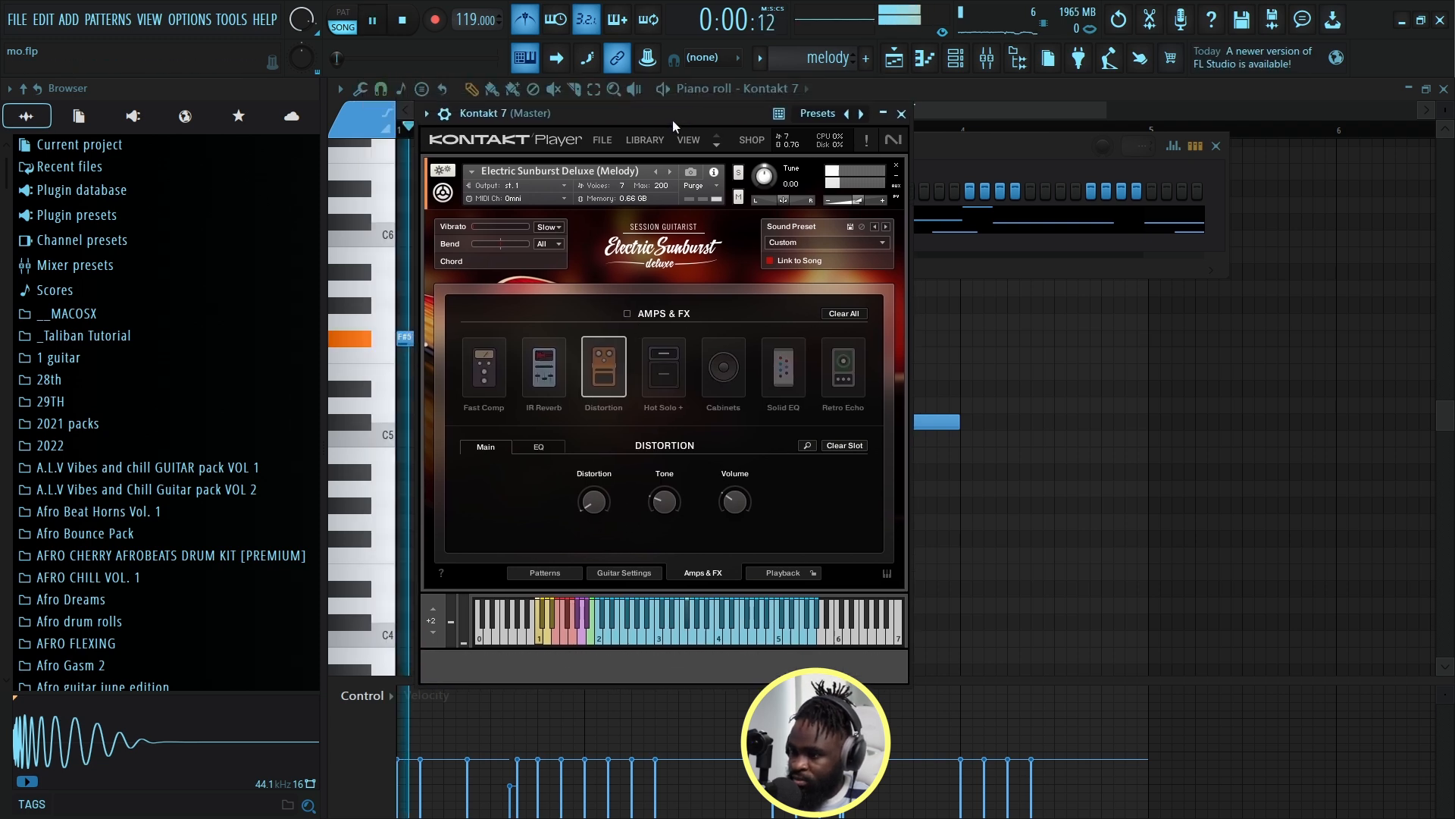
key("space")
left_click_drag(862, 199, 869, 200)
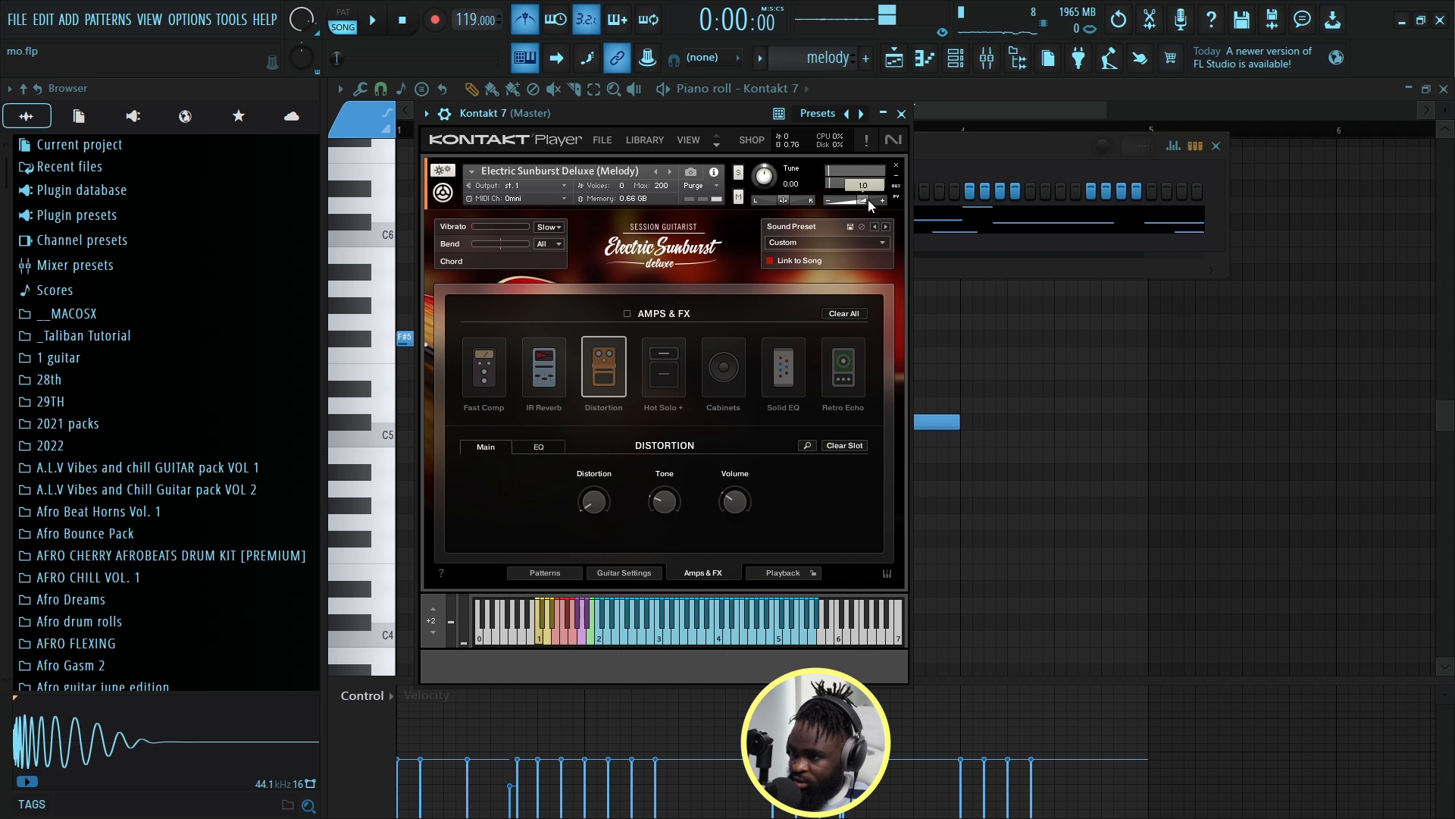
Re-enable the Amps & FX chain, switch off only its Distortion effect, and play the melody.
left_click(625, 314)
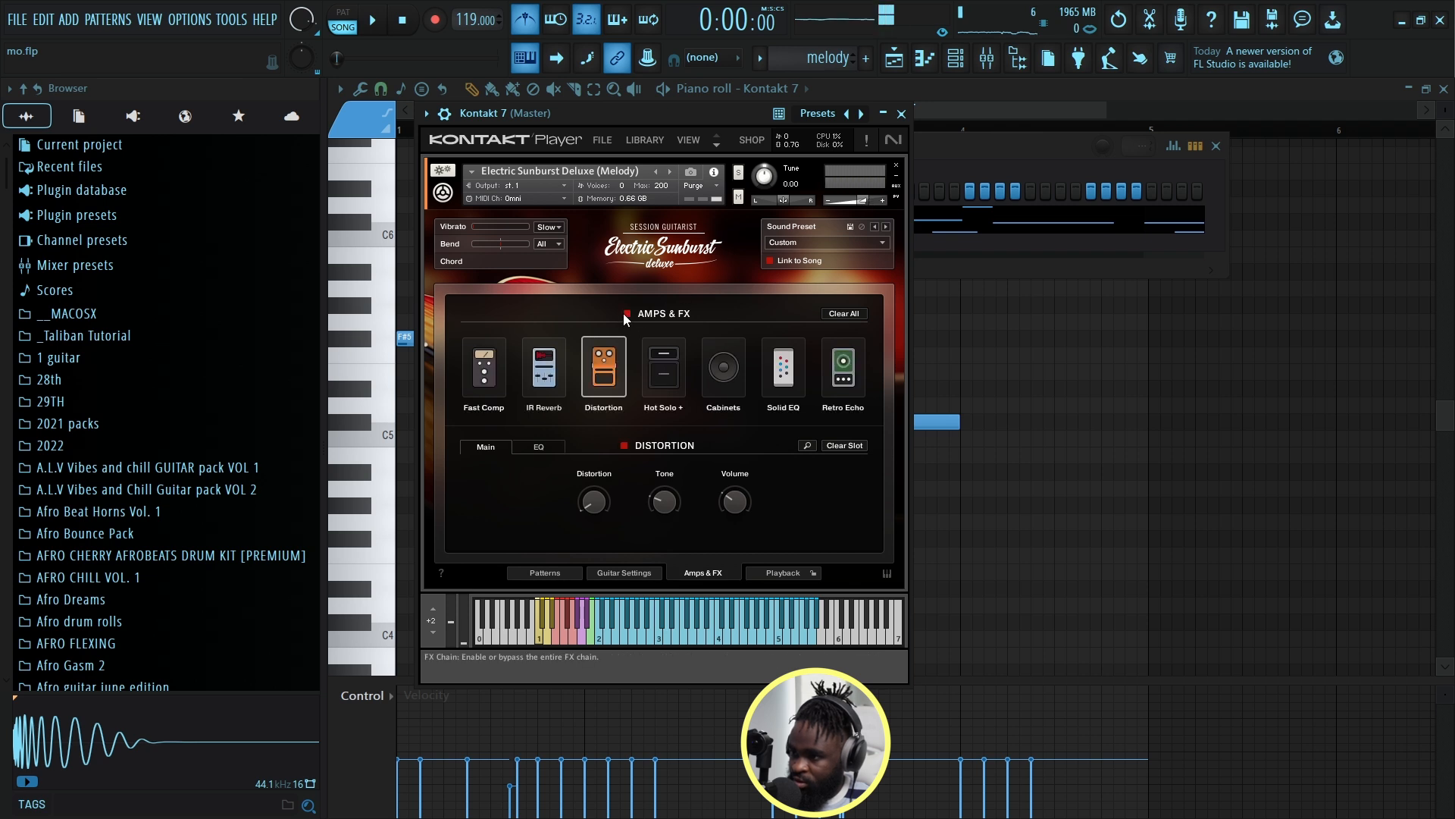
left_click(624, 446)
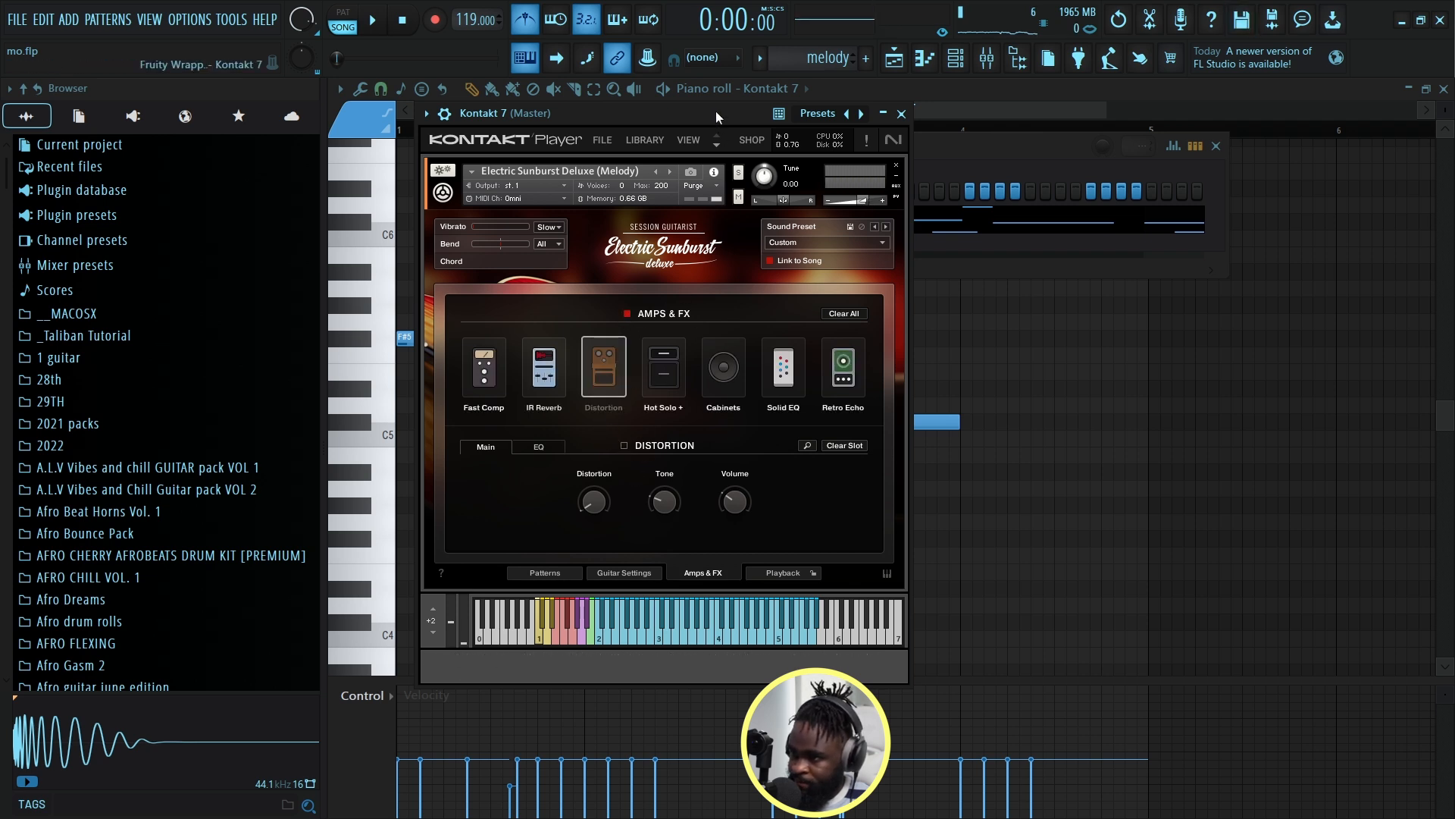
left_click_drag(715, 113, 749, 122)
key("space")
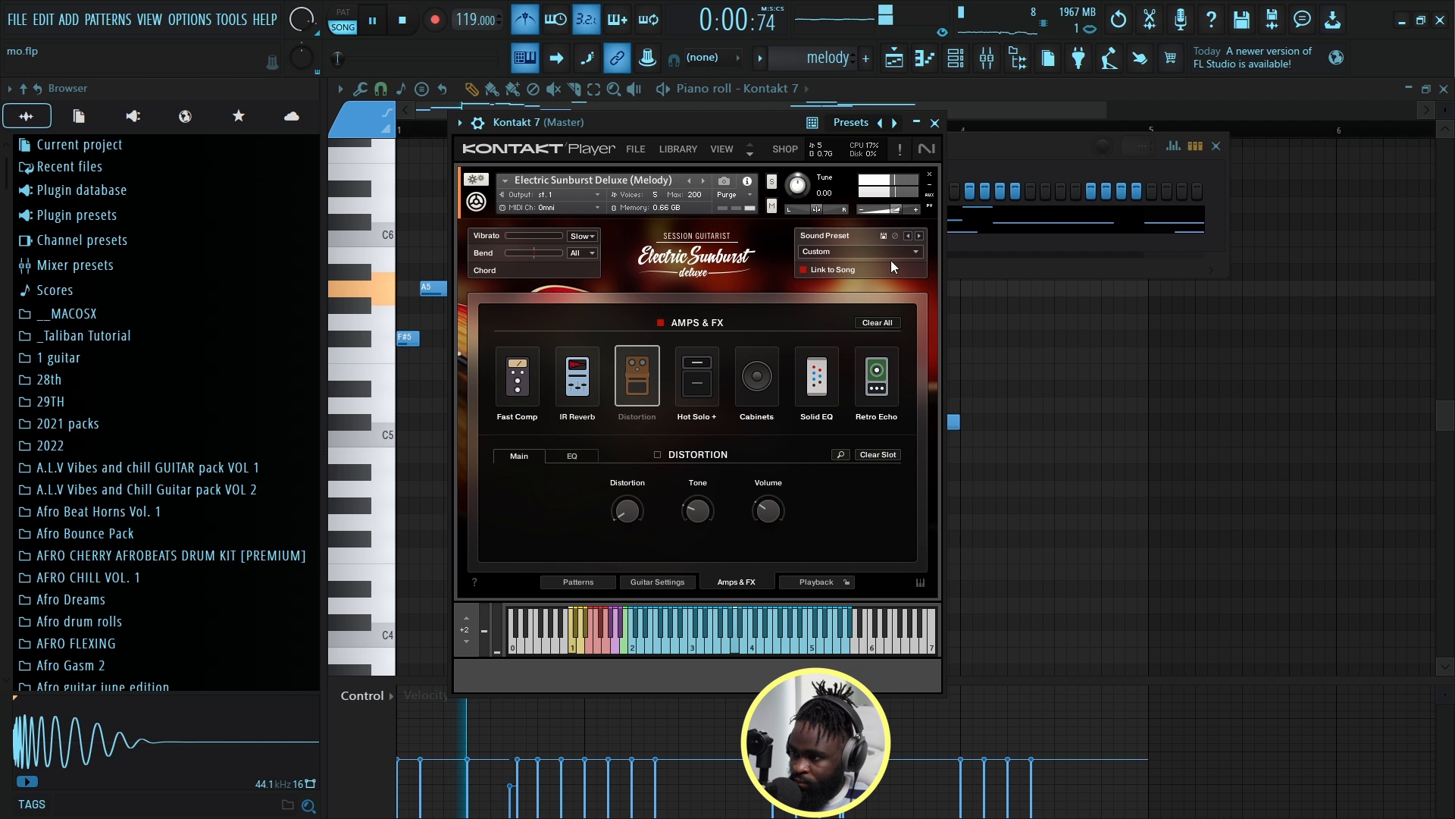
Route the Kontakt 7 channel to mixer insert 3.
left_click(477, 122)
key("space")
key("ctrl+l")
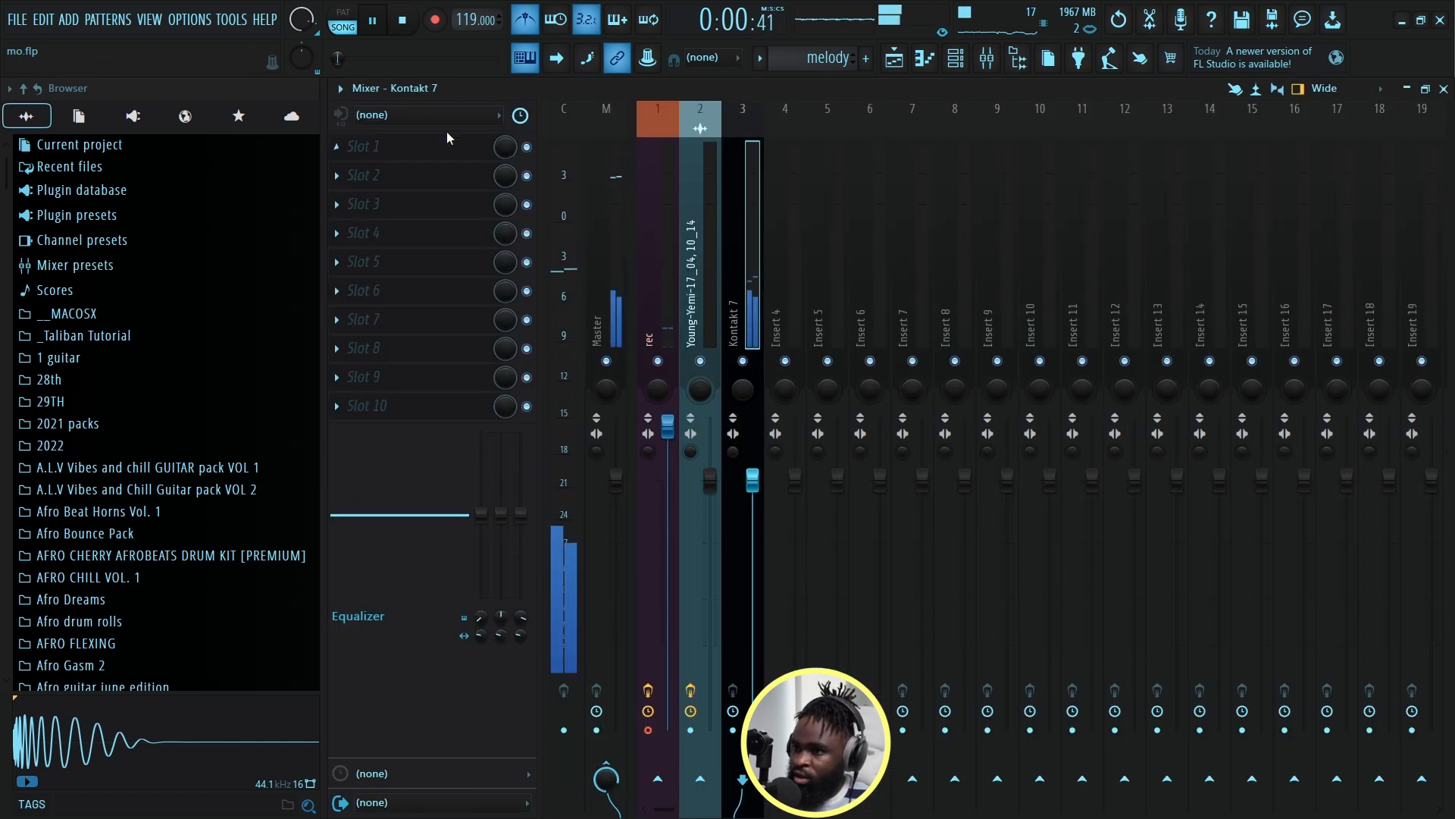
Load the saved Kontakt 5 track state with delay, reverb and parametric EQ onto insert 3 and lower its volume to about -5.0 dB.
key("space")
left_click(340, 88)
mouse_move(368, 312)
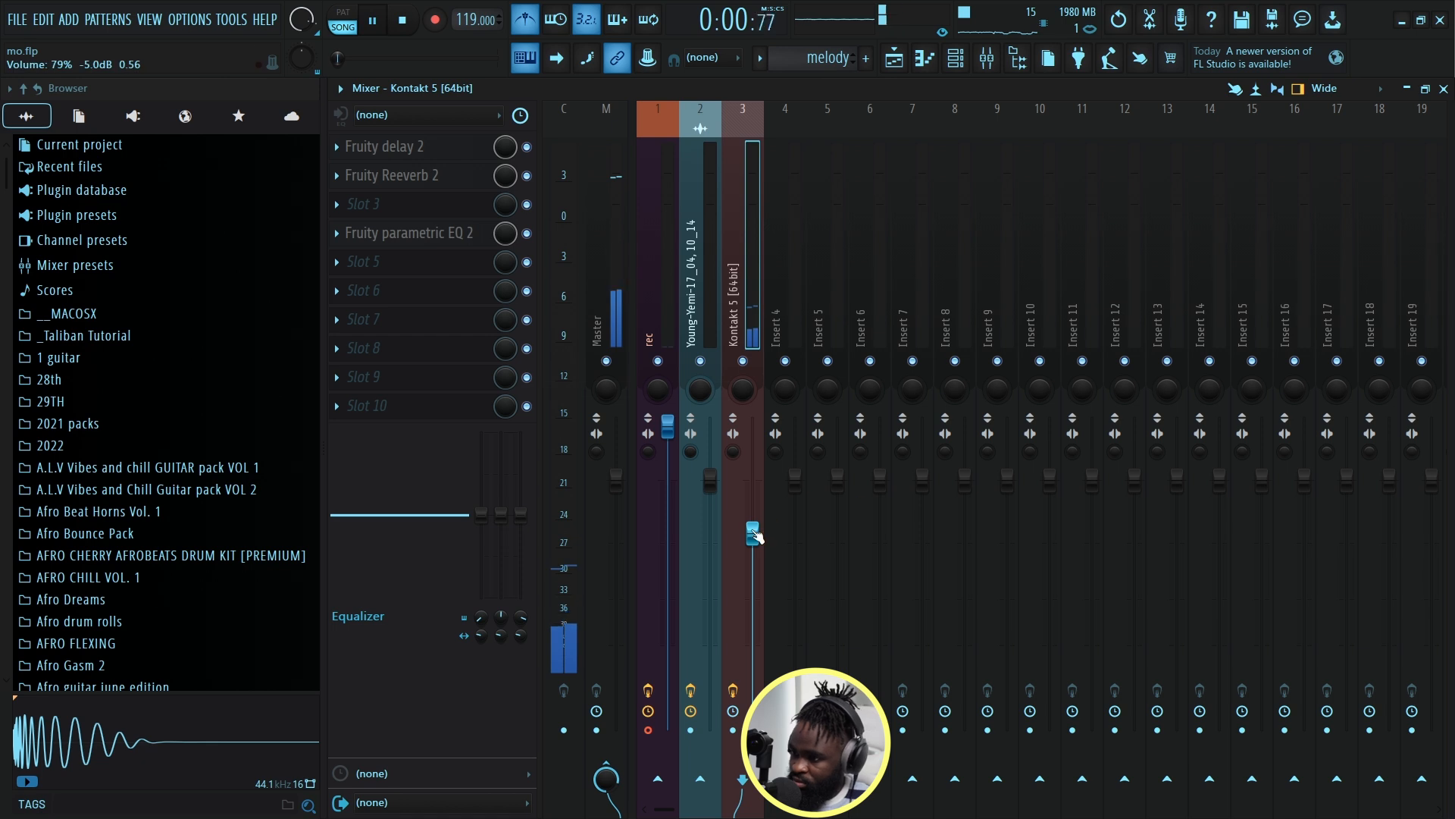
right_click(754, 533)
left_click(781, 529)
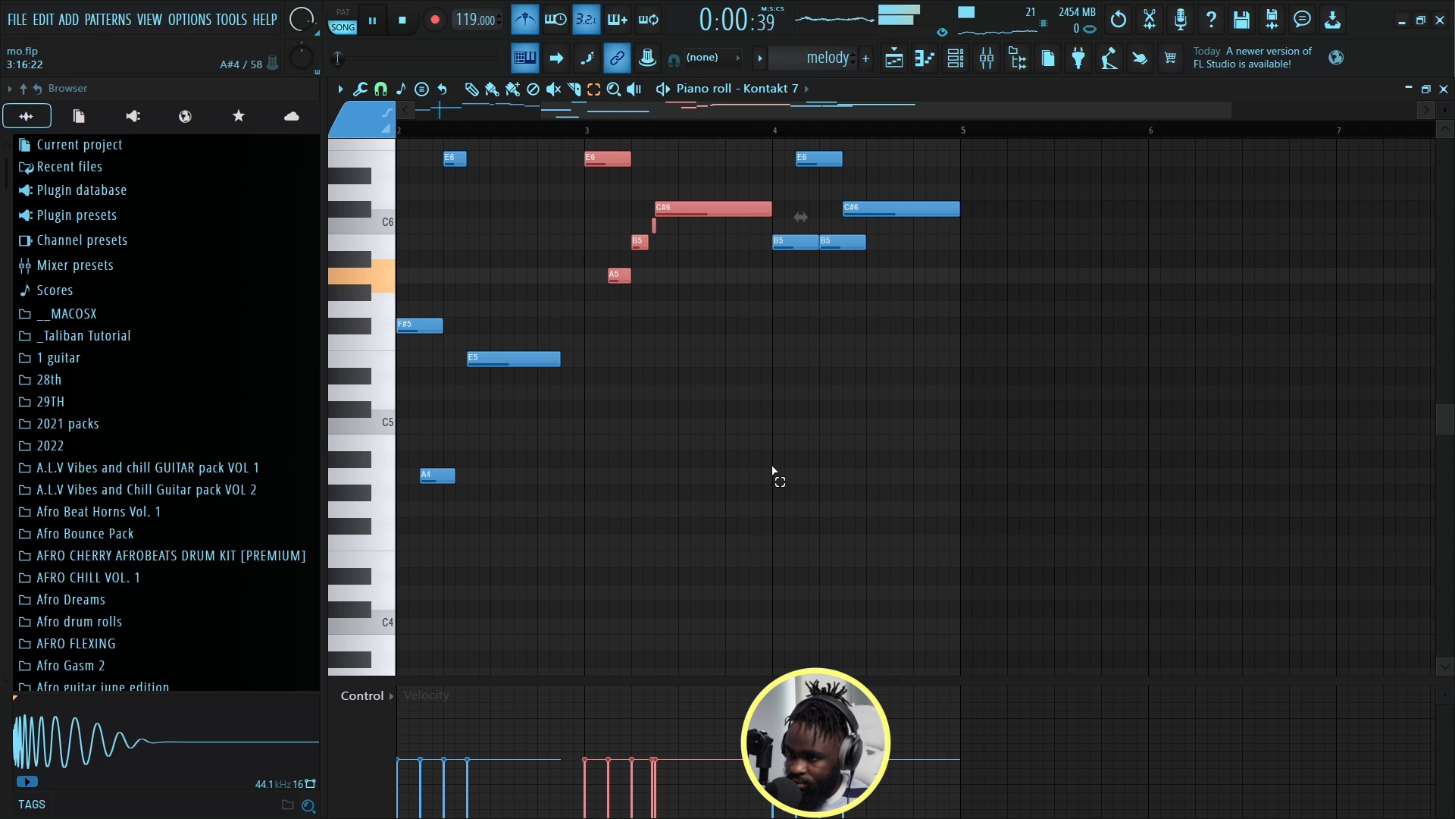
left_click_drag(639, 112, 421, 129)
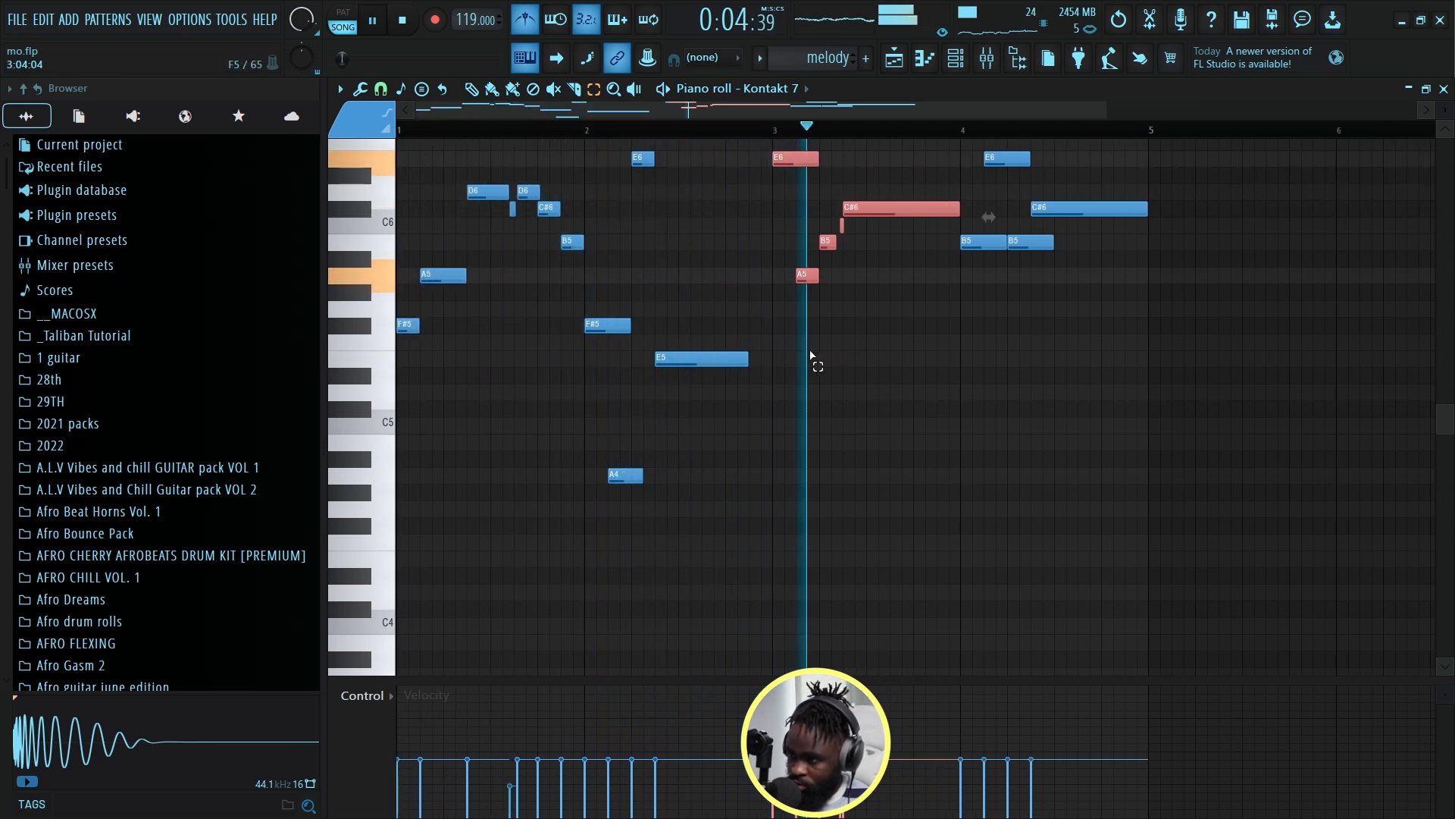
scroll(906, 350, "up", 3)
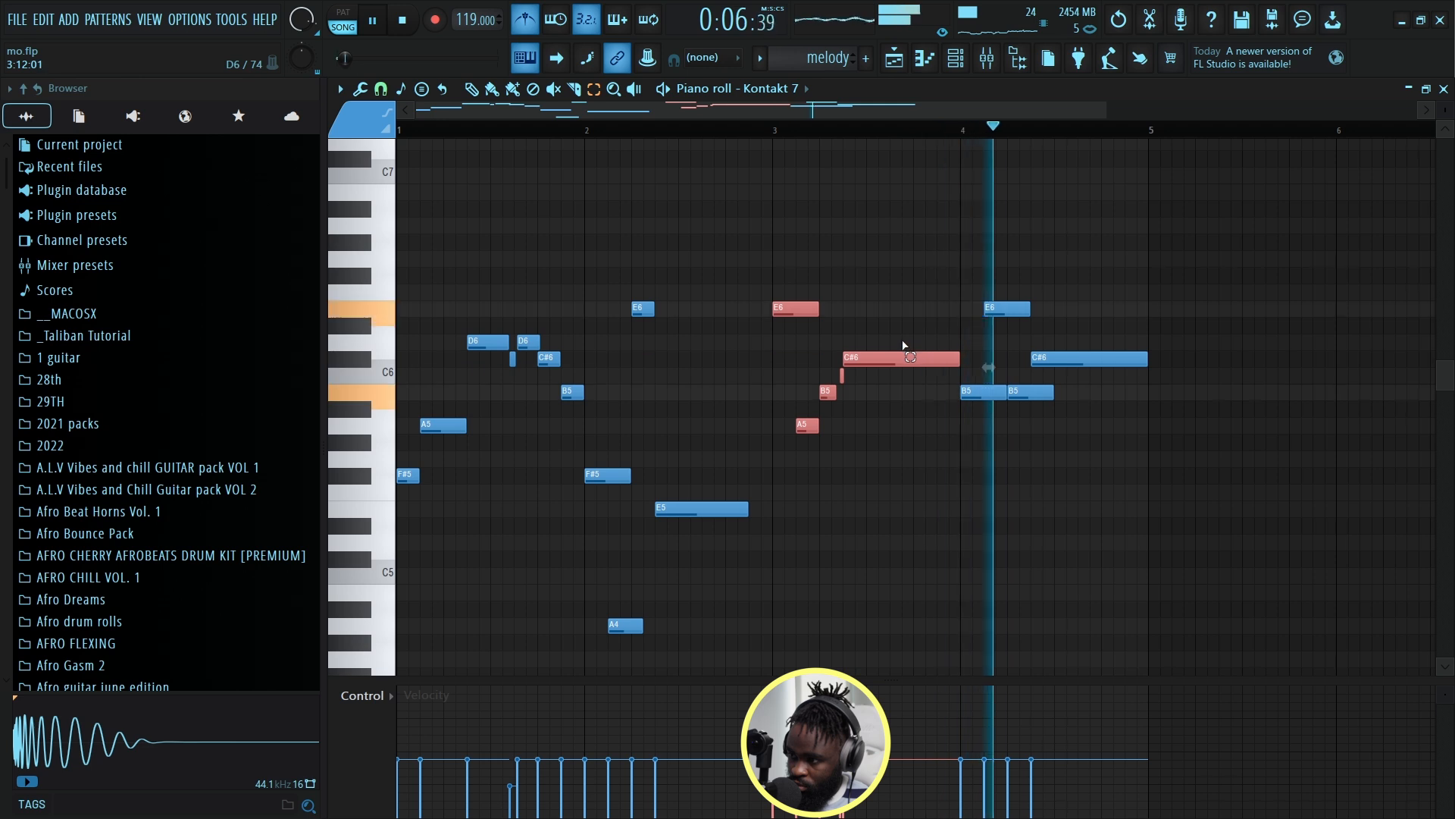
scroll(903, 345, "down", 1)
scroll(904, 345, "down", 3)
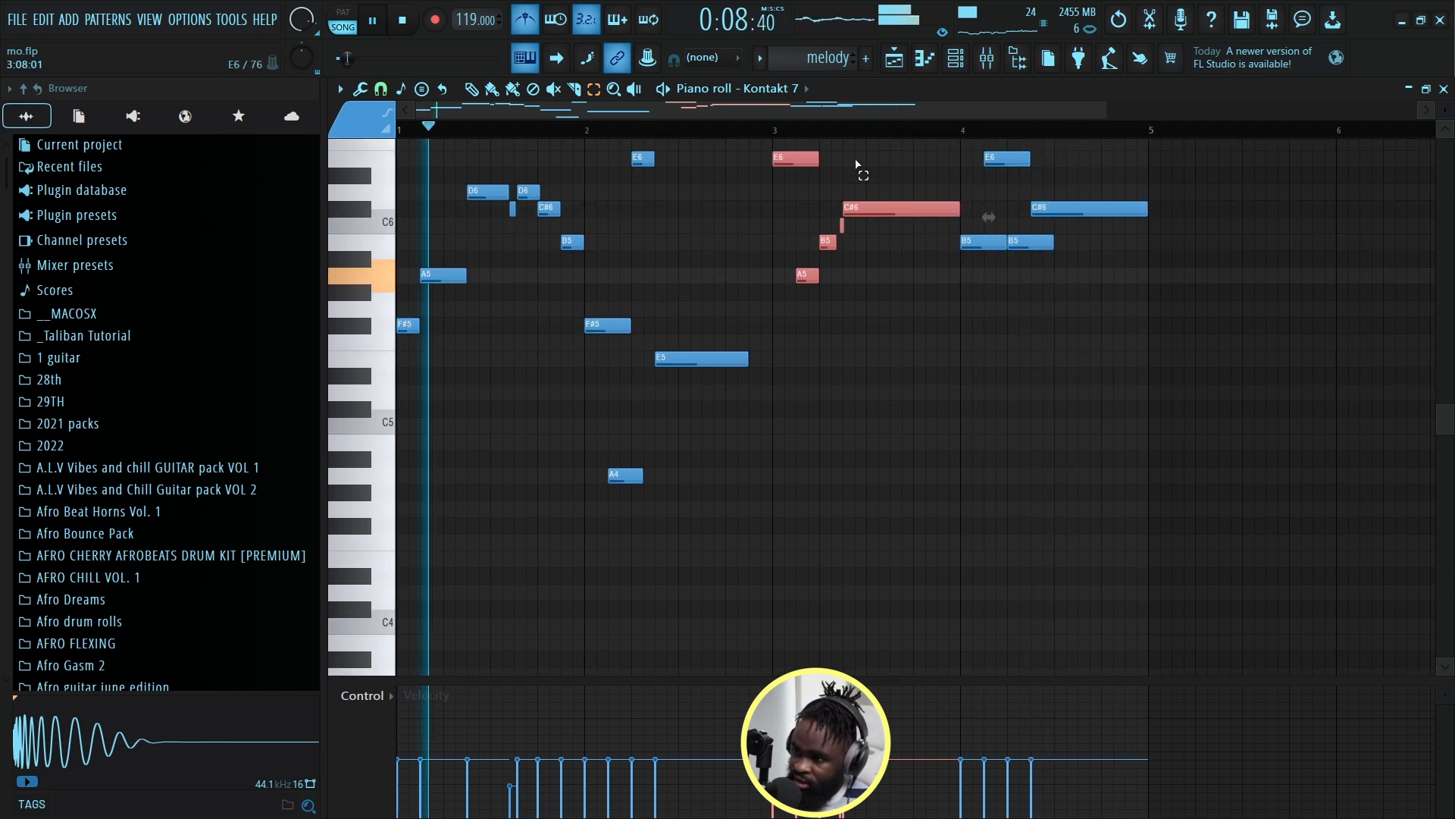
Place four more melody clips back to back on Track 3 of the playlist, from bar 9 up to bar 25.
left_click(898, 59)
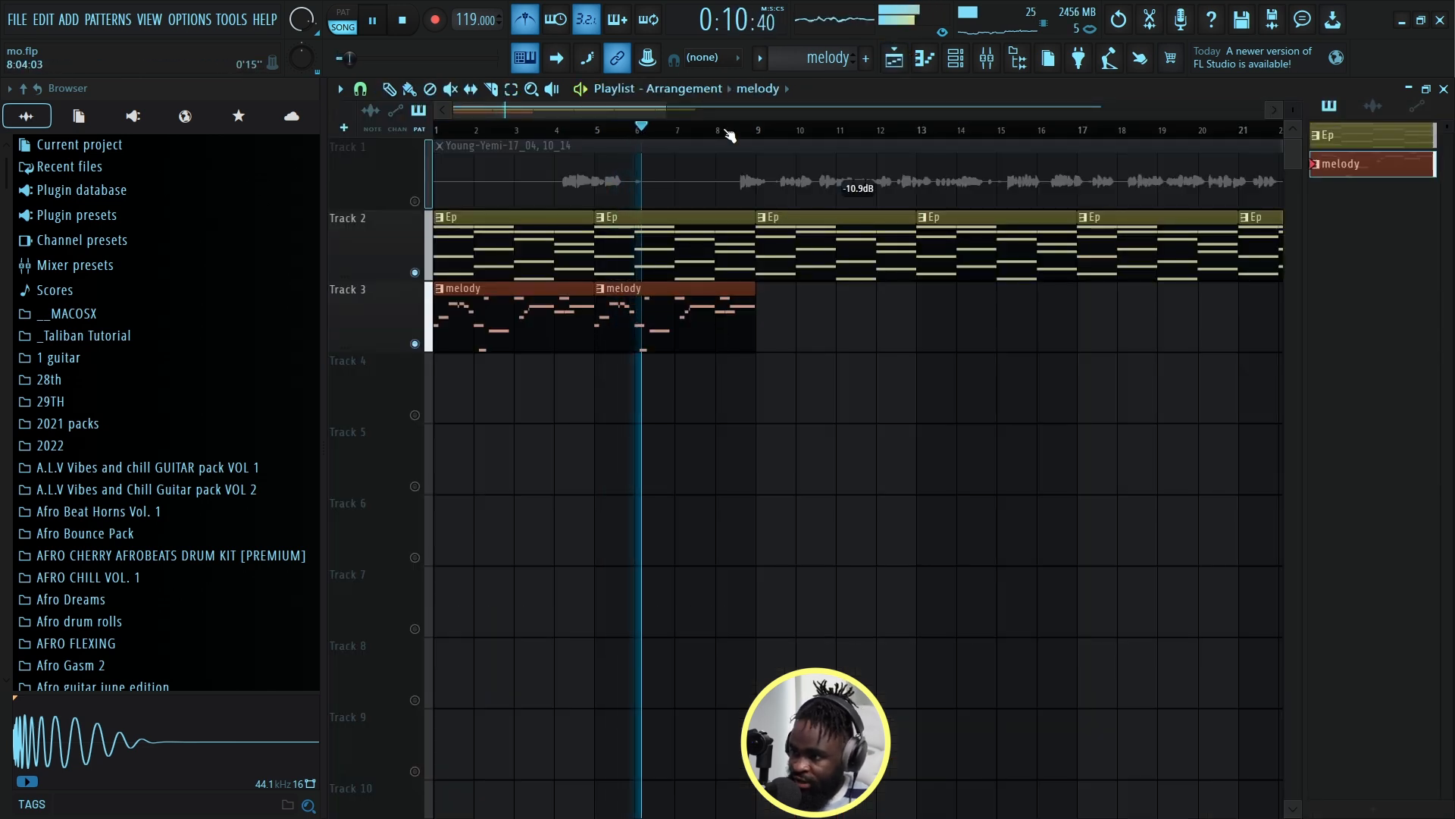
scroll(730, 135, "down", 1)
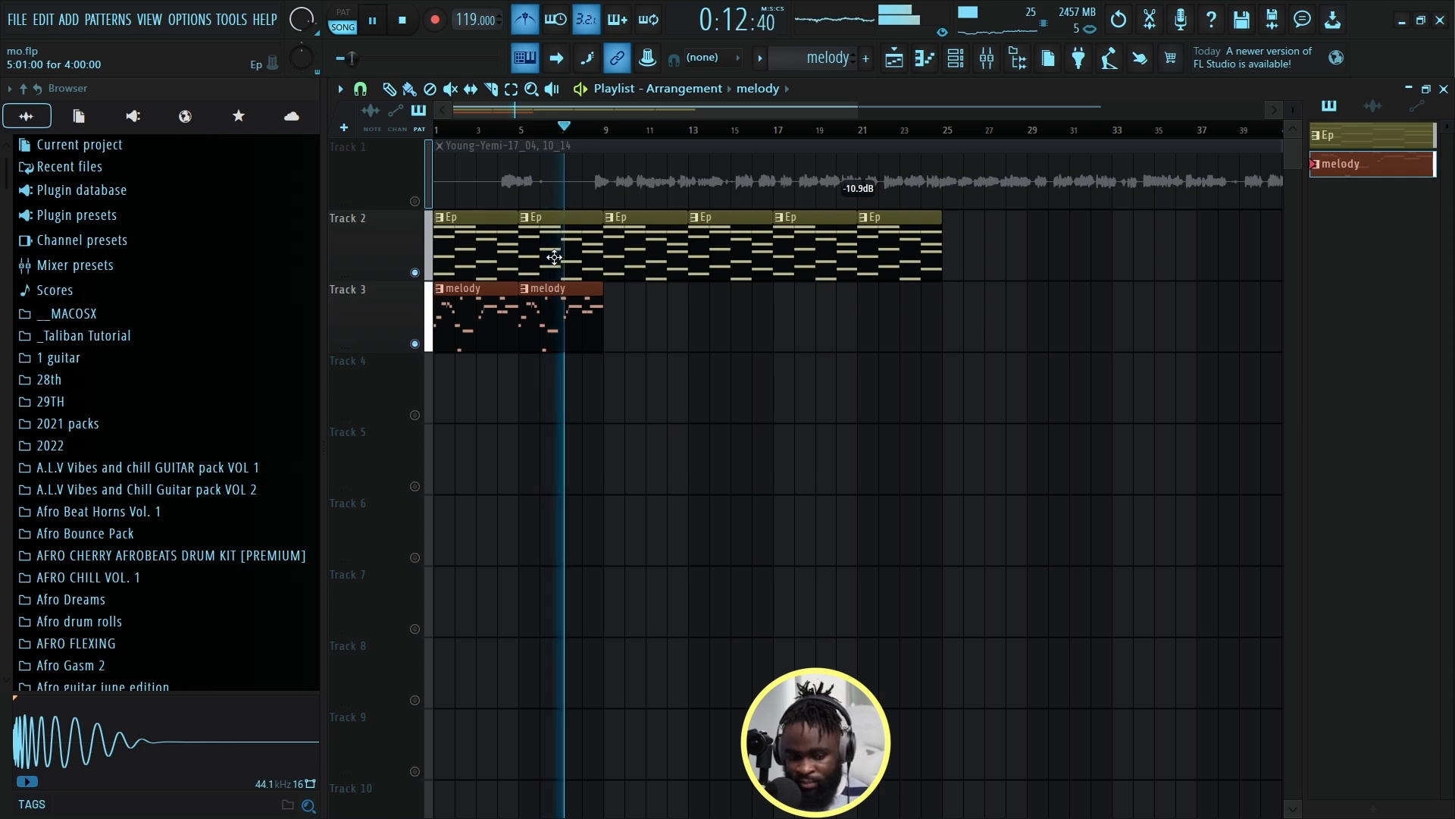
left_click(614, 338)
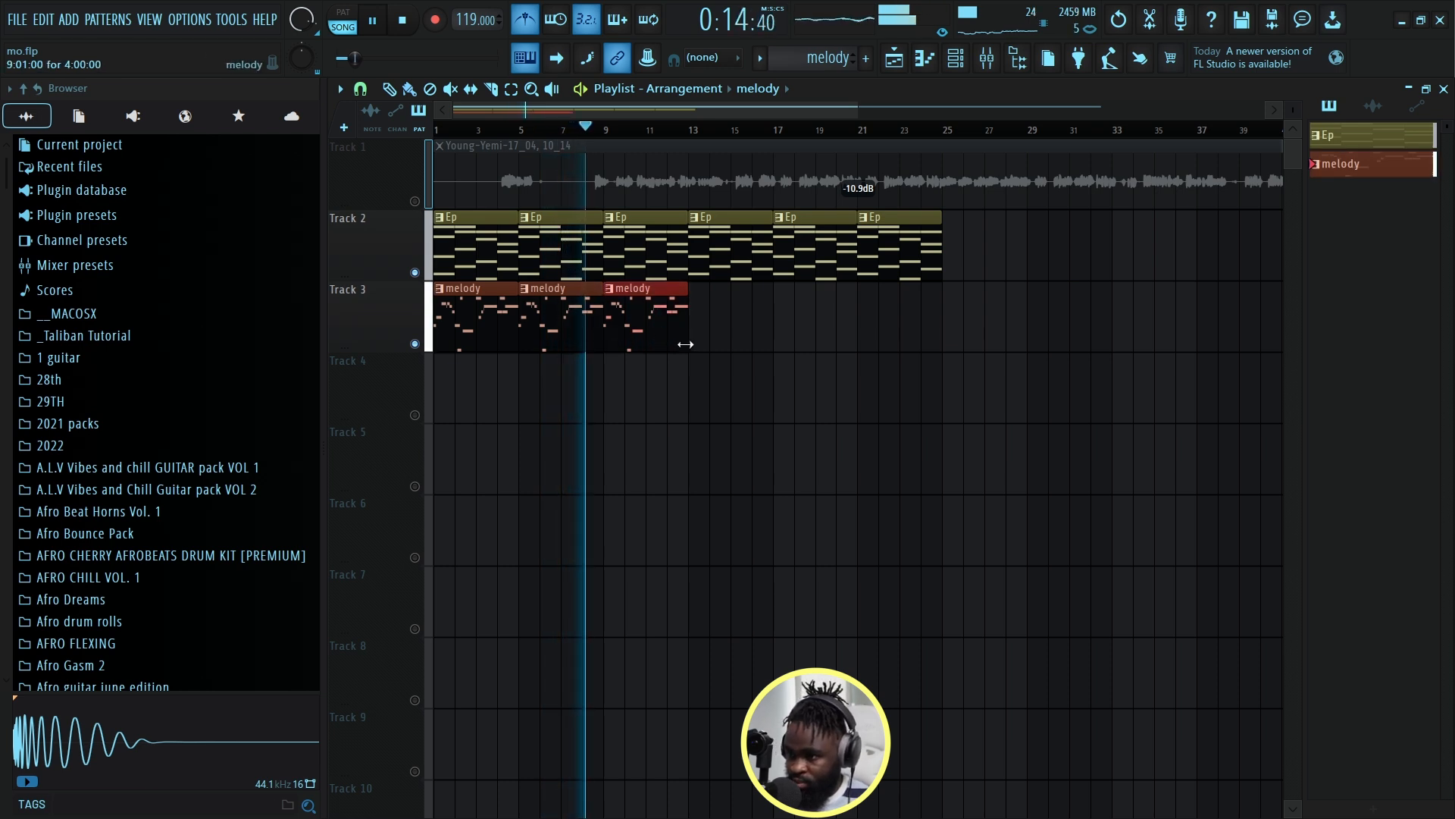
left_click(701, 343)
key("space")
left_click(788, 342)
left_click(883, 339)
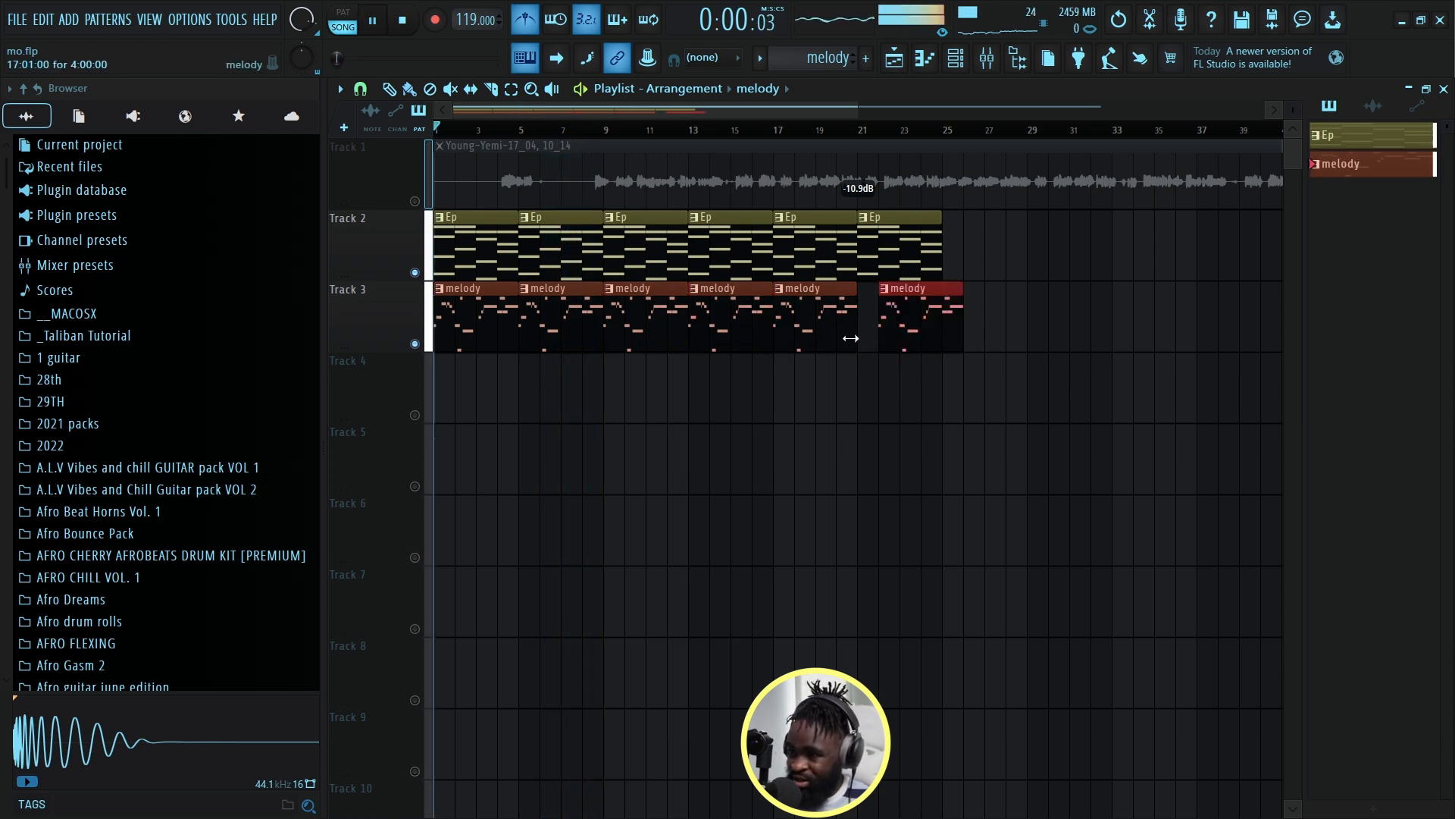
key("space")
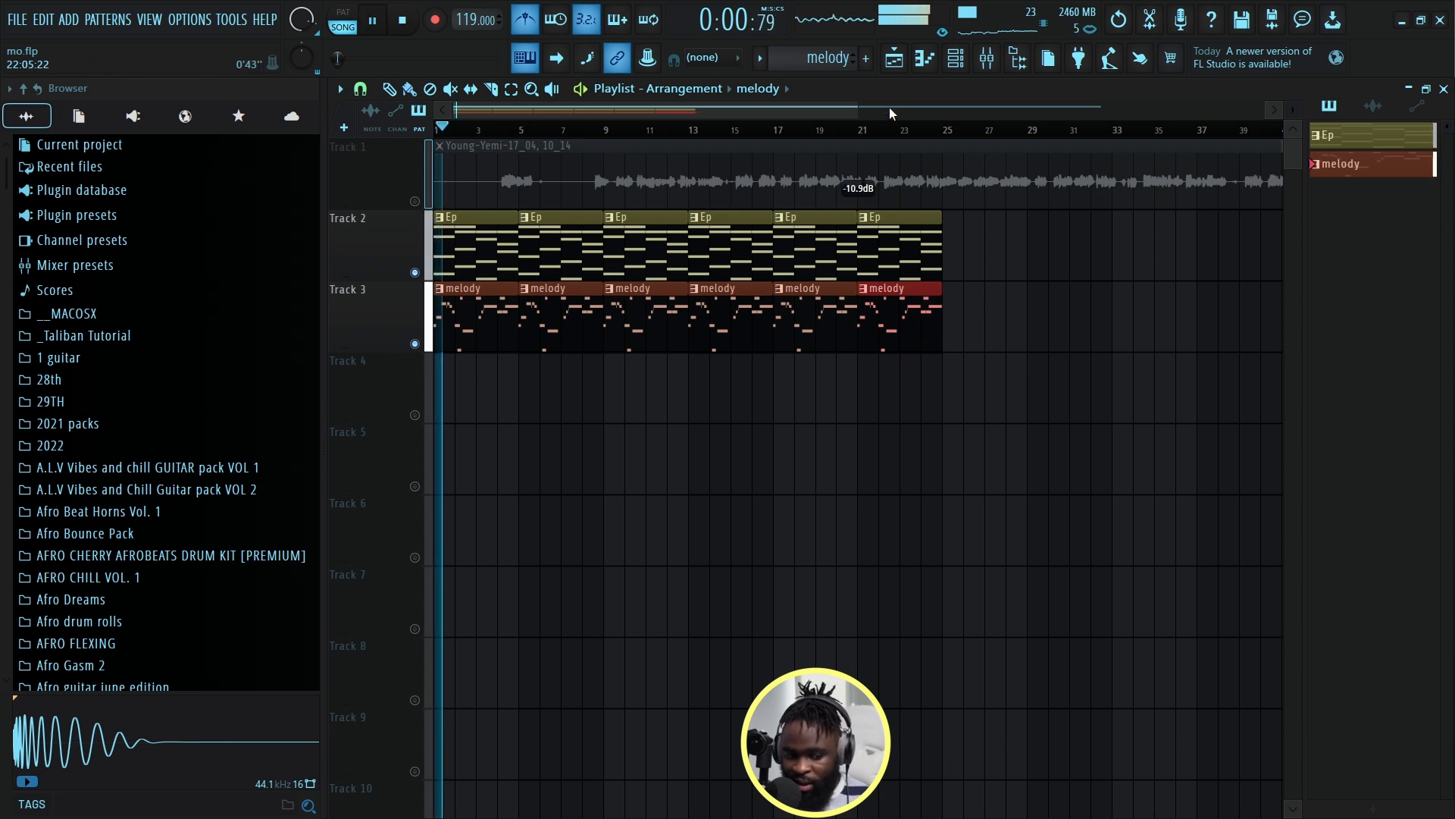
Stop playback and add an Analog Lab 4 instrument channel to the channel rack.
key("space")
key("F6")
left_click(595, 256)
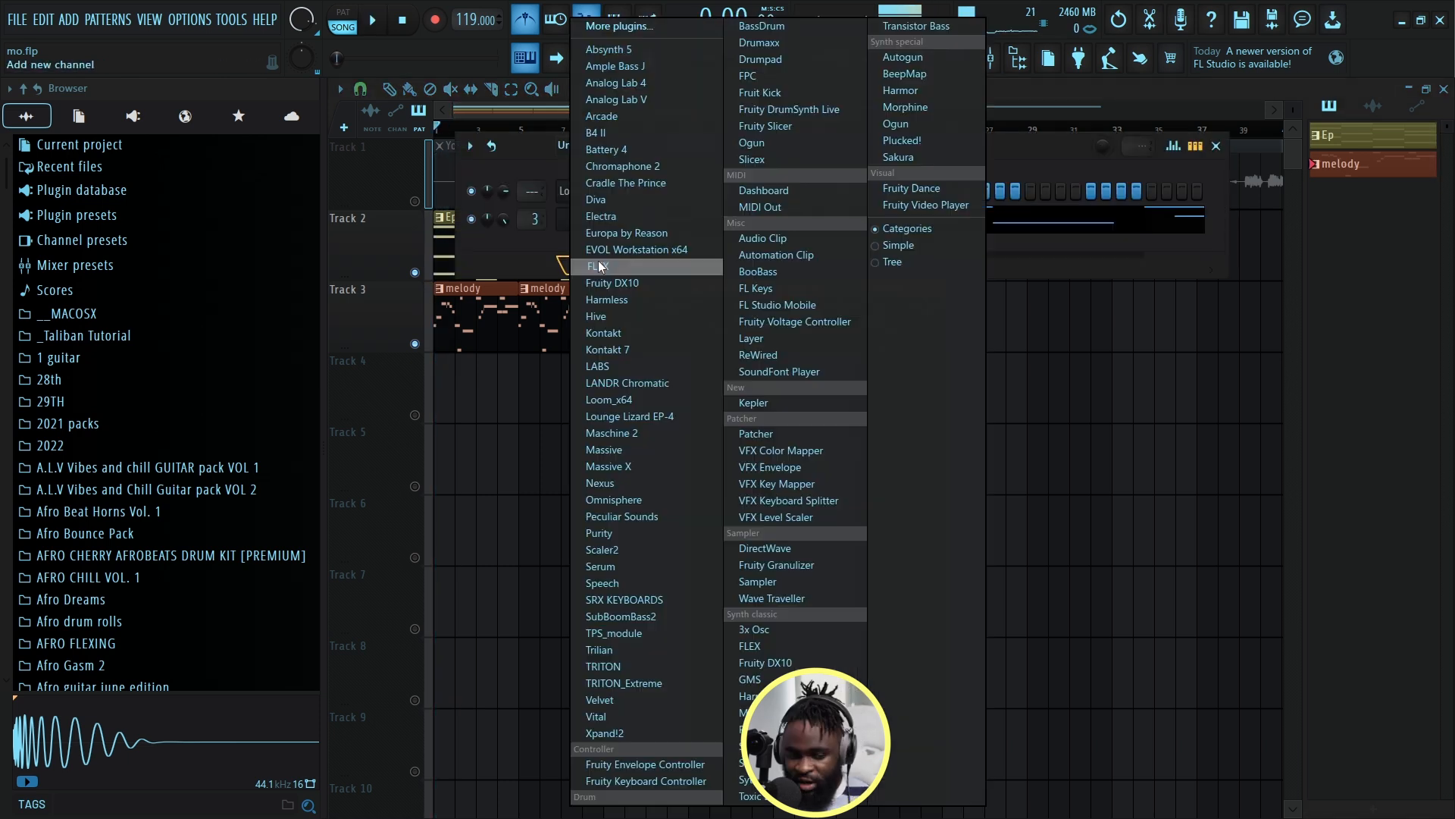
left_click(615, 83)
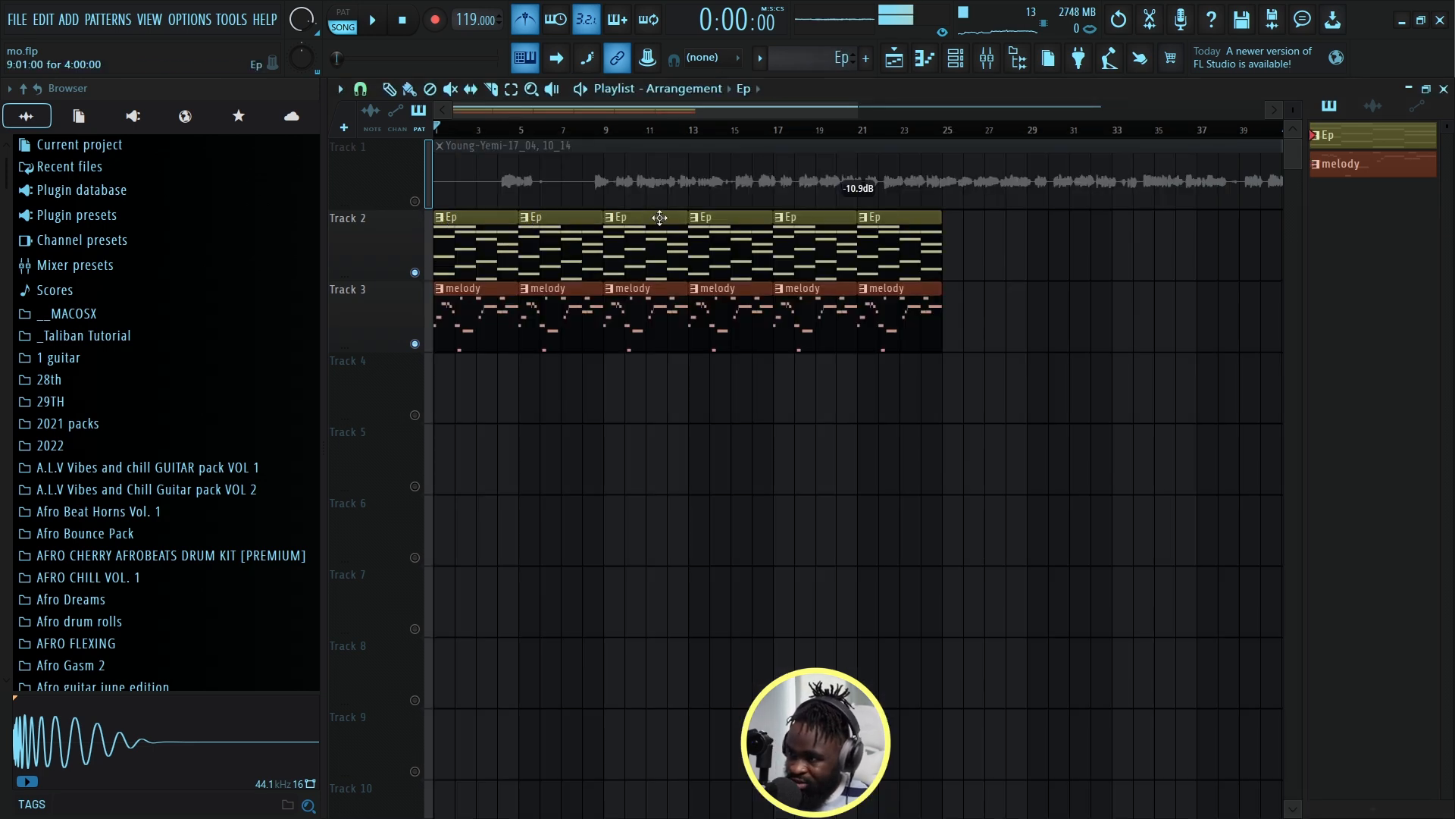
Copy the Lounge Lizard EP-4 notes from the Ep pattern and create a new empty pattern named Pad.
left_click(965, 69)
right_click(603, 192)
right_click(843, 61)
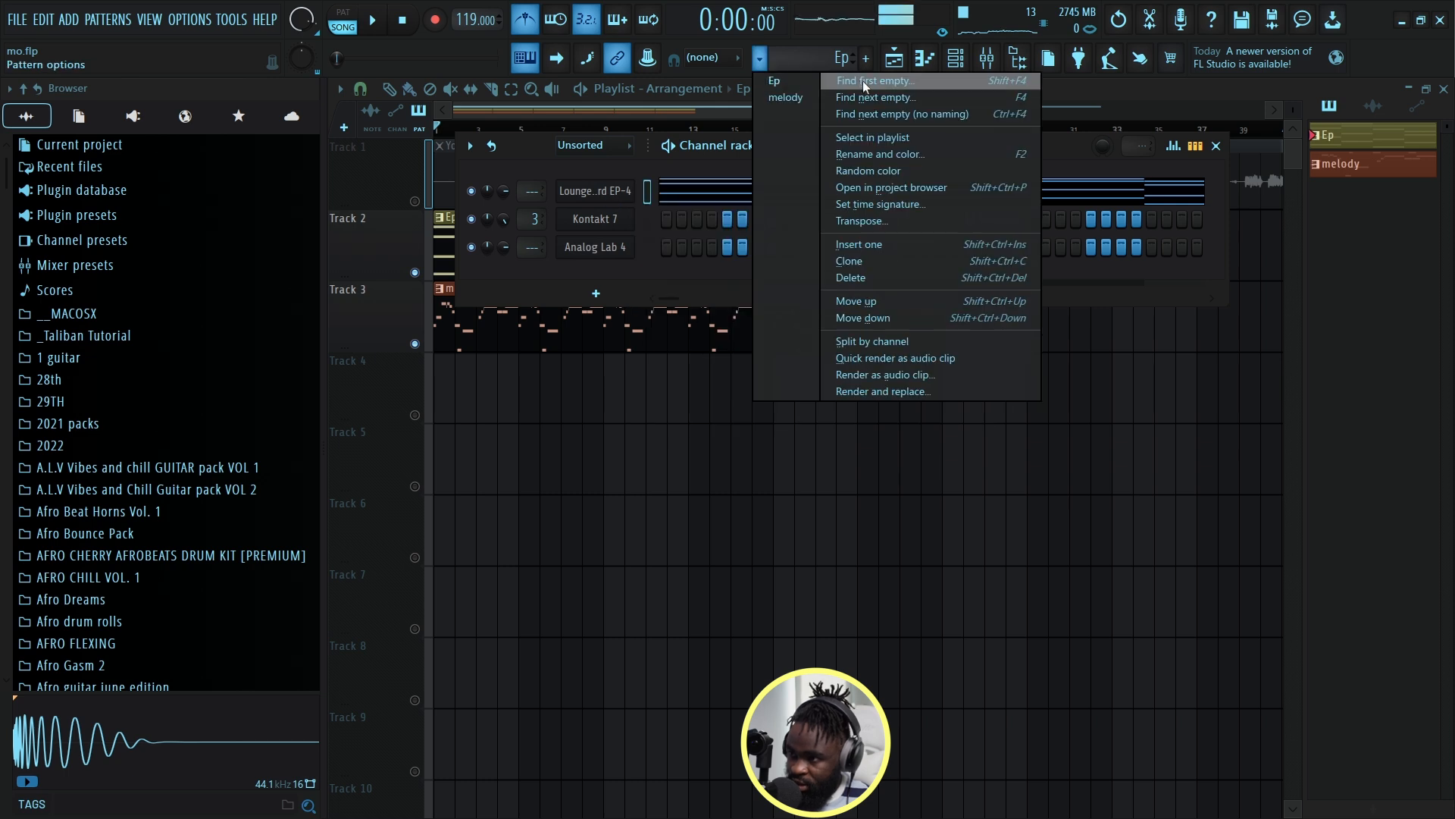
left_click(864, 82)
key("Caps_Lock")
key("Caps_Lock")
type("Pad")
left_click(870, 64)
key("Return")
key("Return")
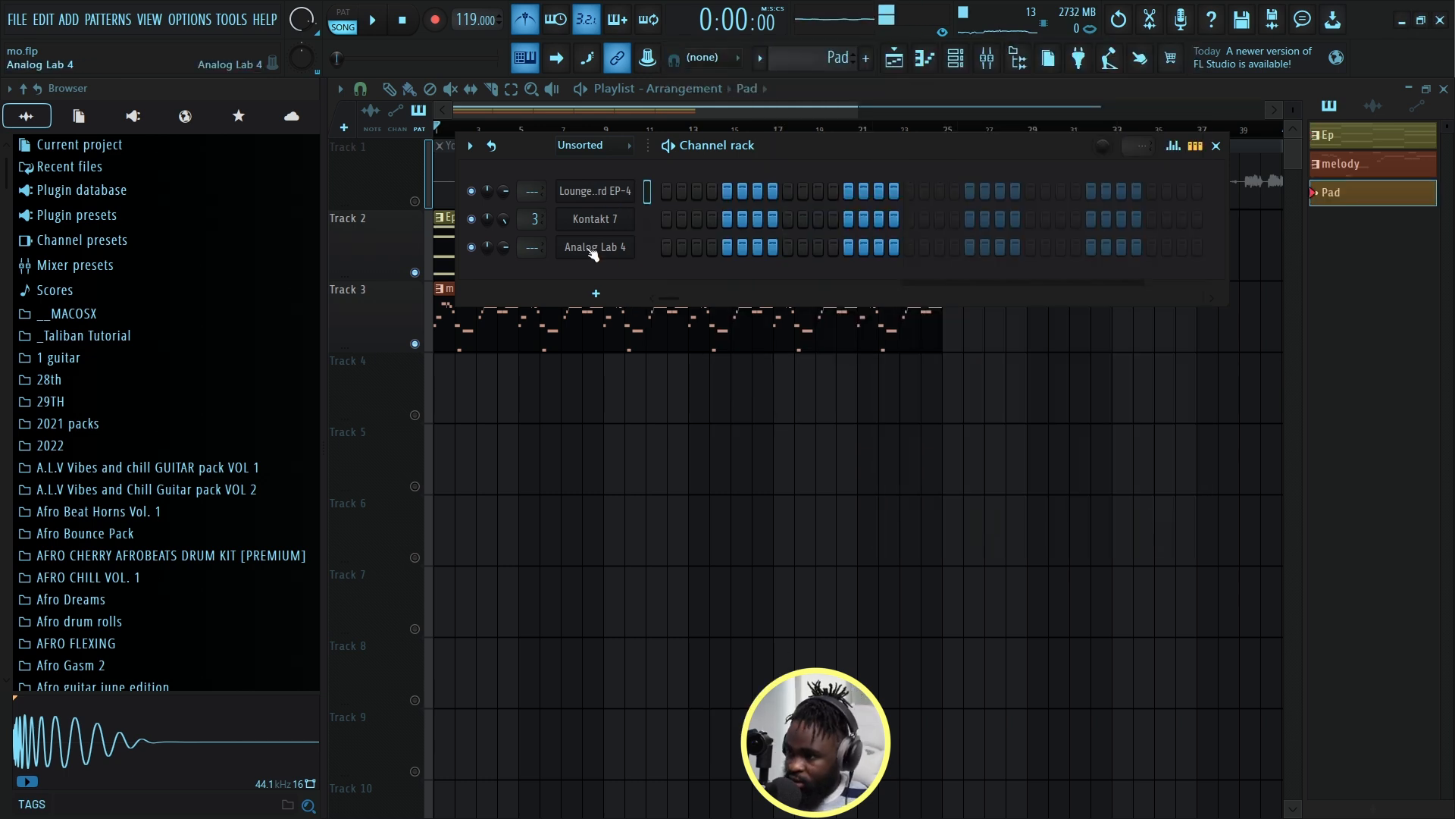
Paste the copied notes into the Analog Lab 4 channel and switch playback to pattern mode.
right_click(597, 253)
left_click(834, 278)
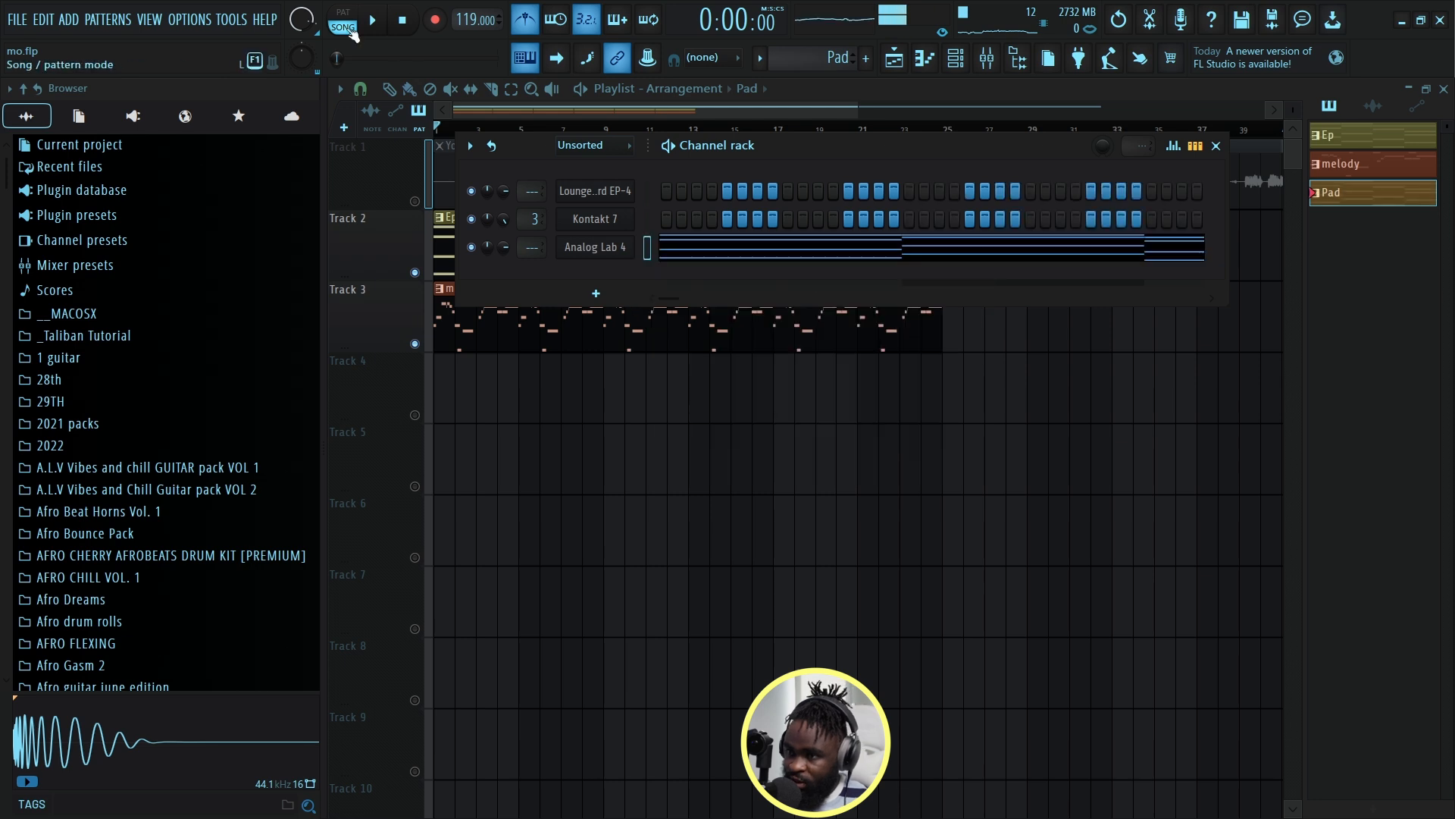
left_click(343, 11)
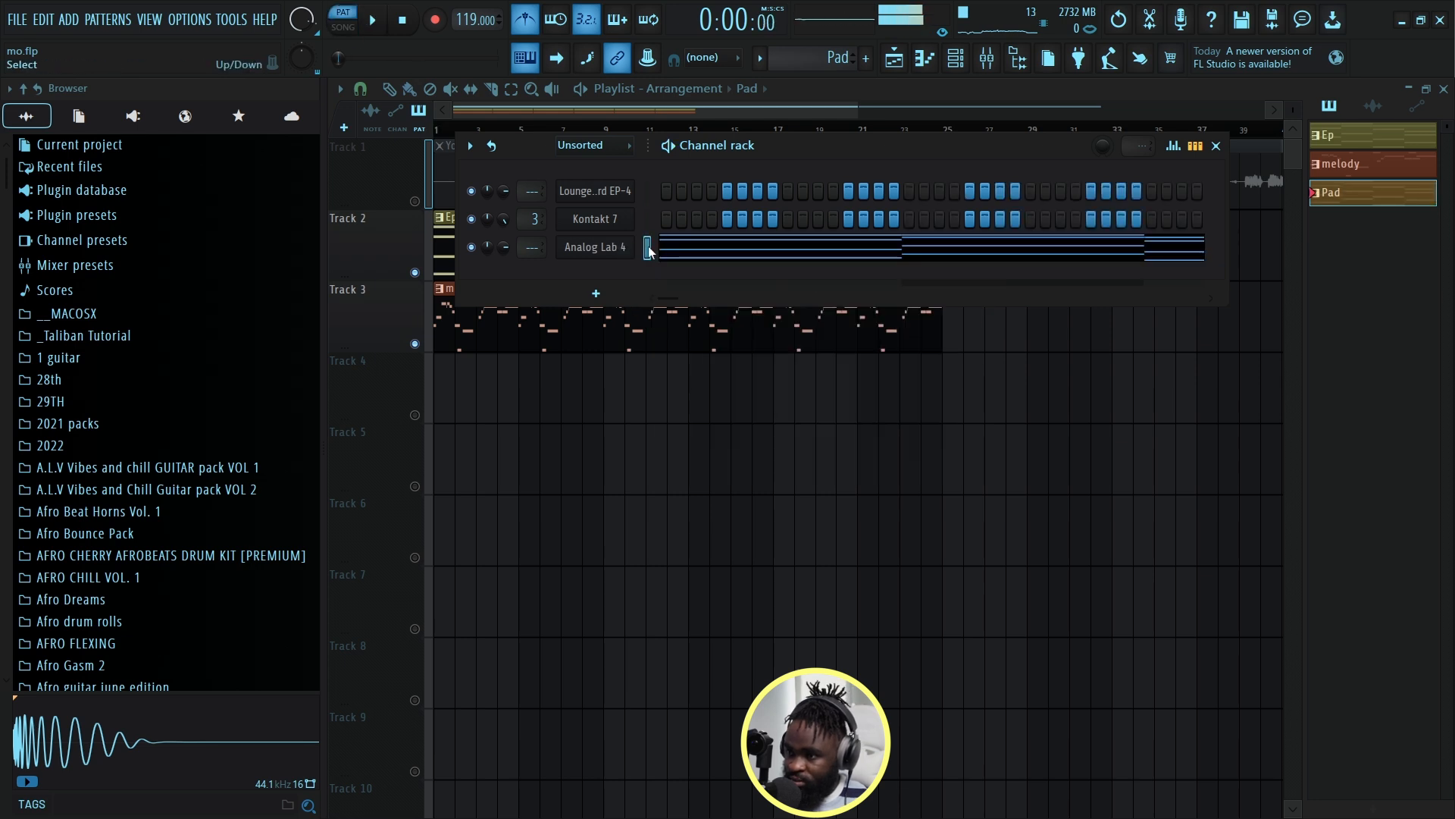
Load the Ngozi preset in the Analog Lab 4 instrument and play the Pad pattern with it.
left_click(611, 250)
left_click(441, 256)
mouse_move(479, 307)
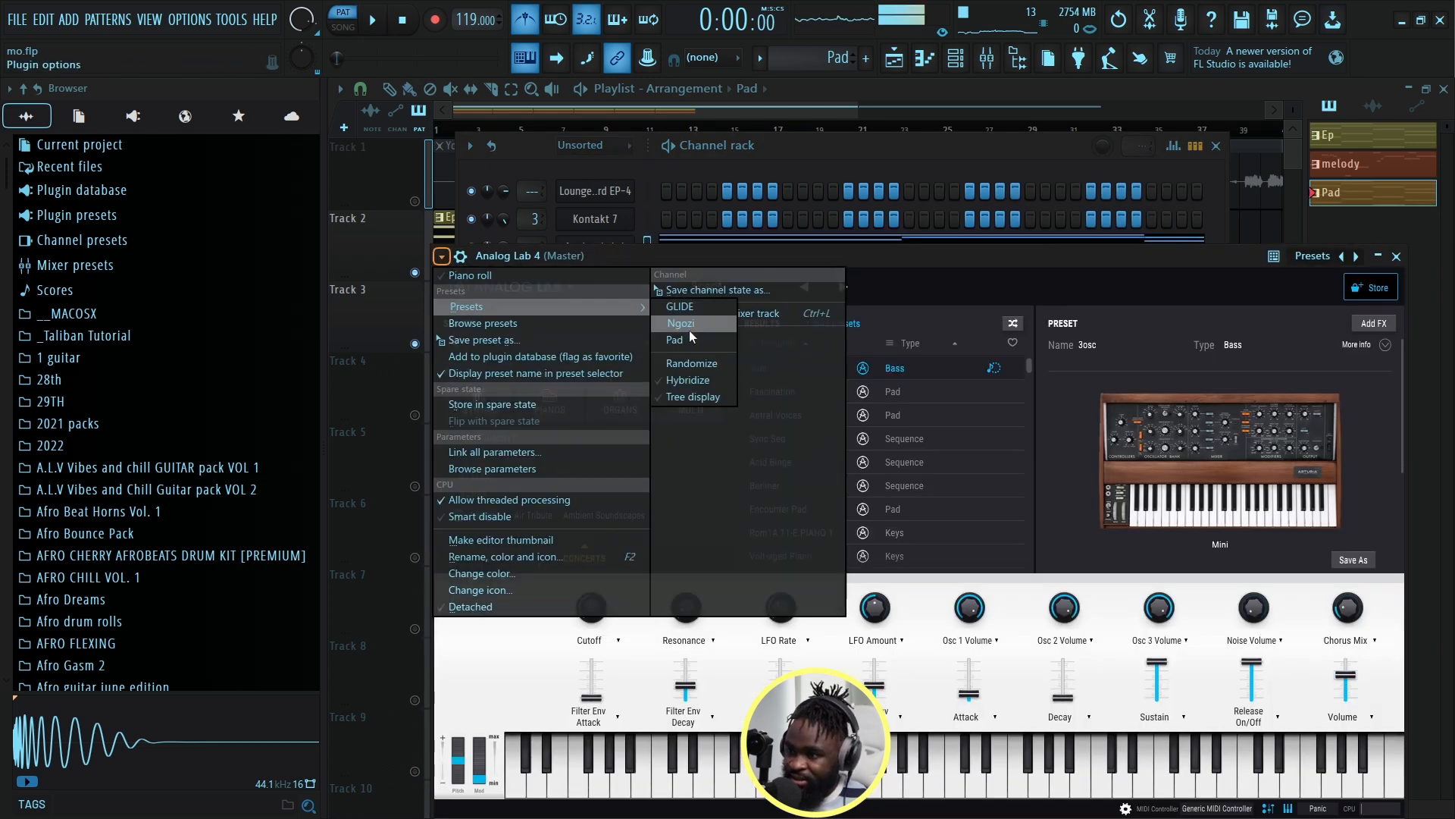
left_click(689, 330)
key("space")
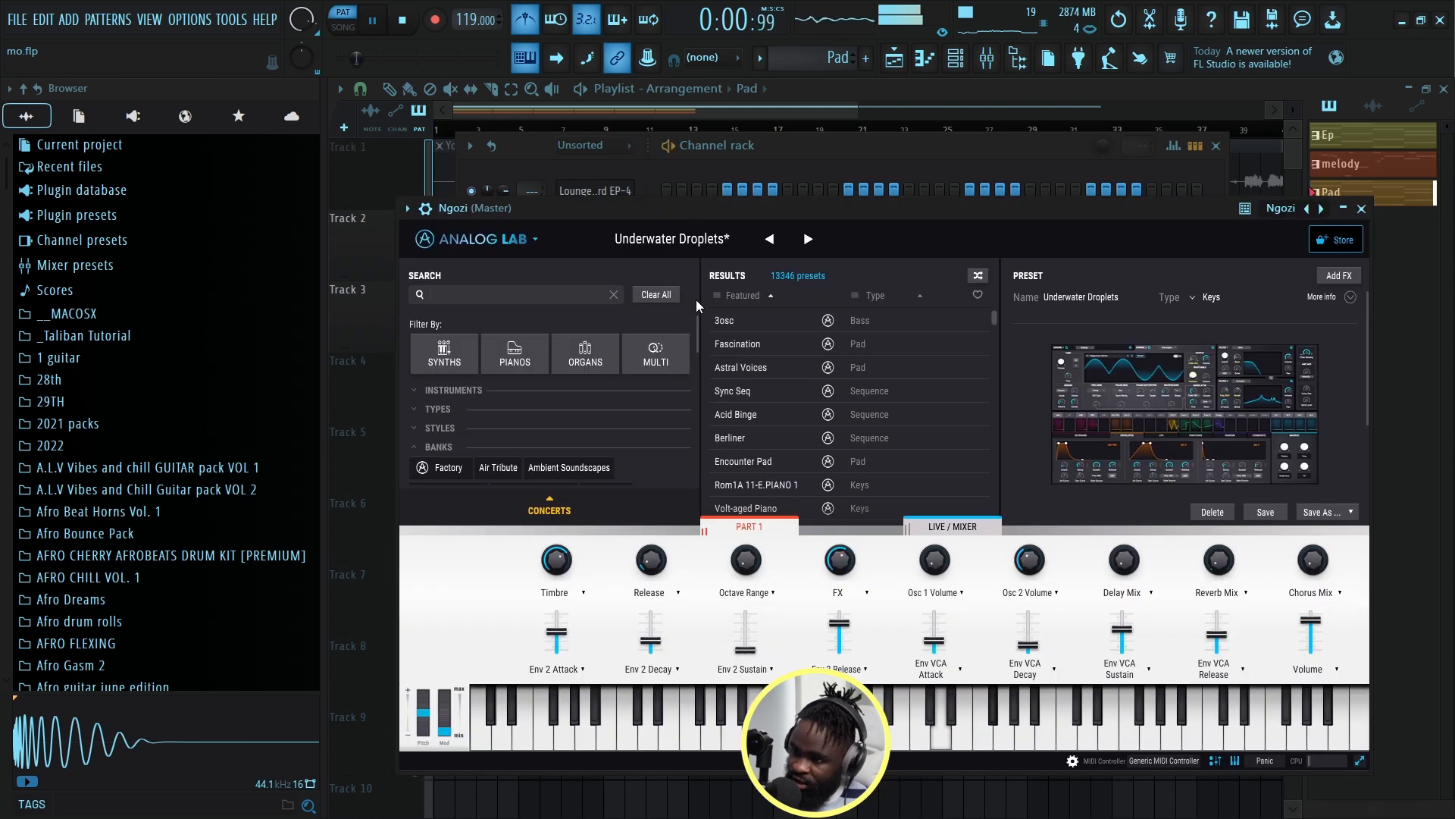
left_click(425, 208)
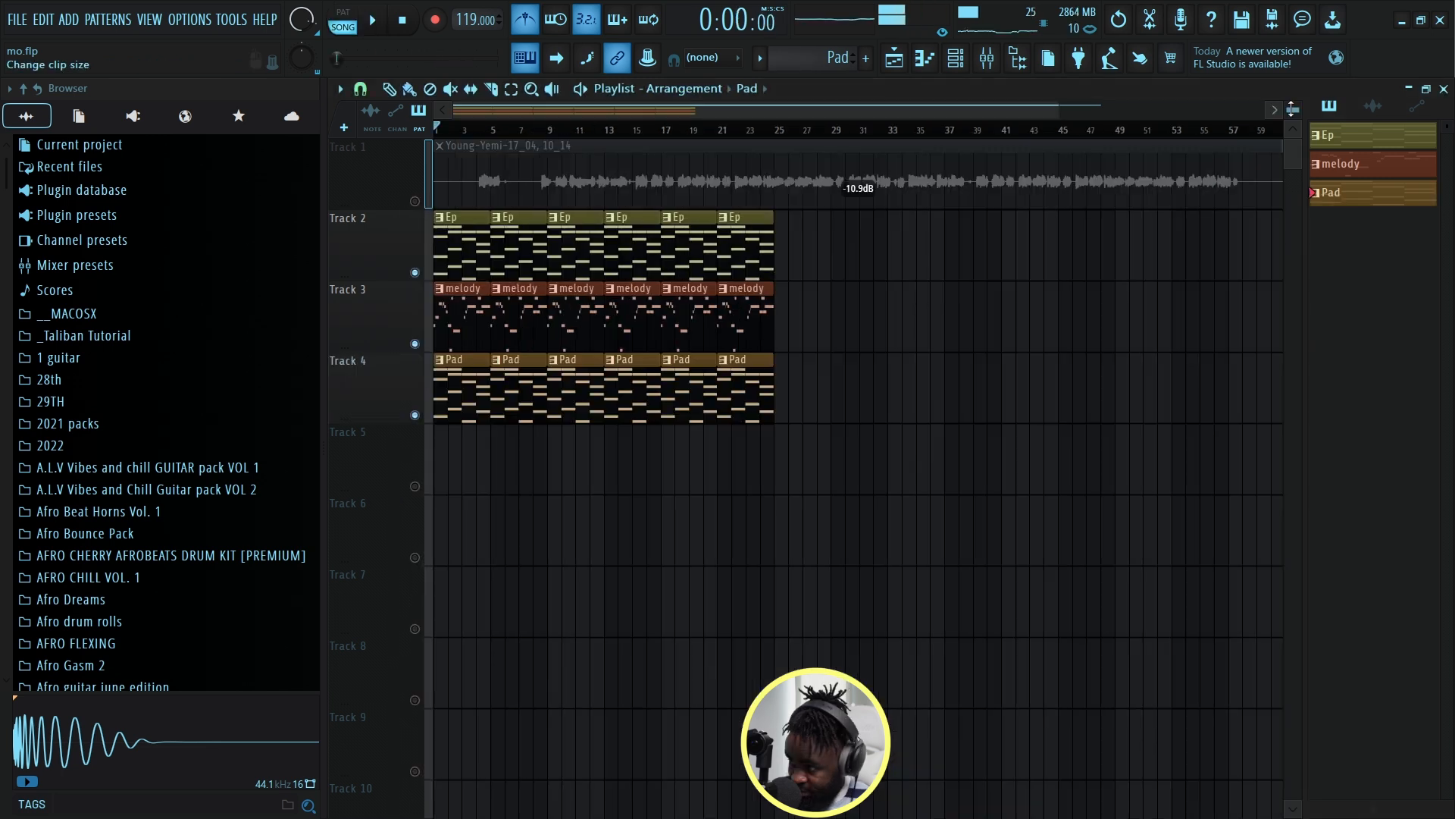
Reduce the playlist track height, switch to Splice and search the library samples for "shakers".
left_click_drag(1293, 110, 1293, 144)
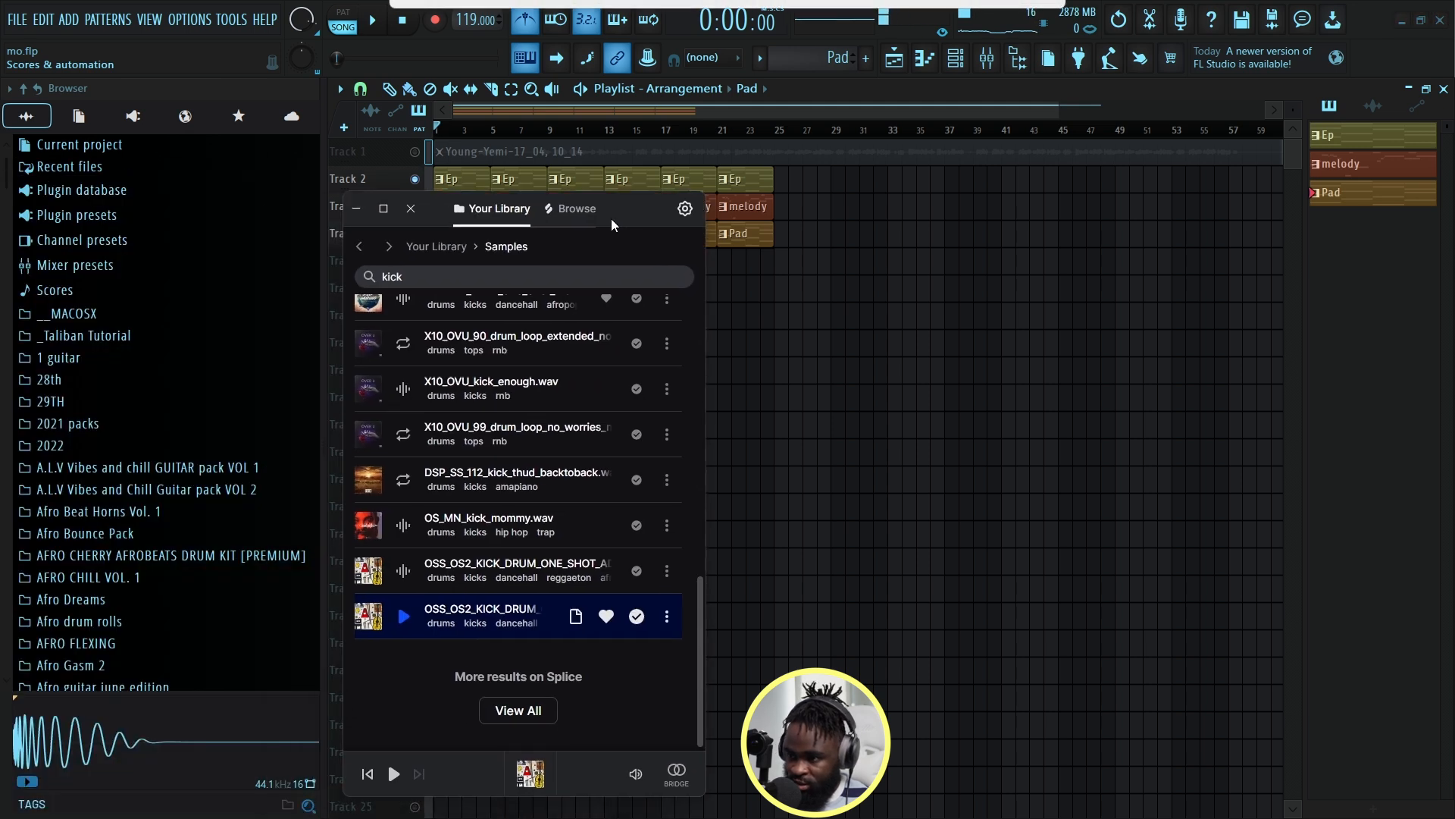
left_click_drag(611, 218, 603, 196)
left_click(480, 247)
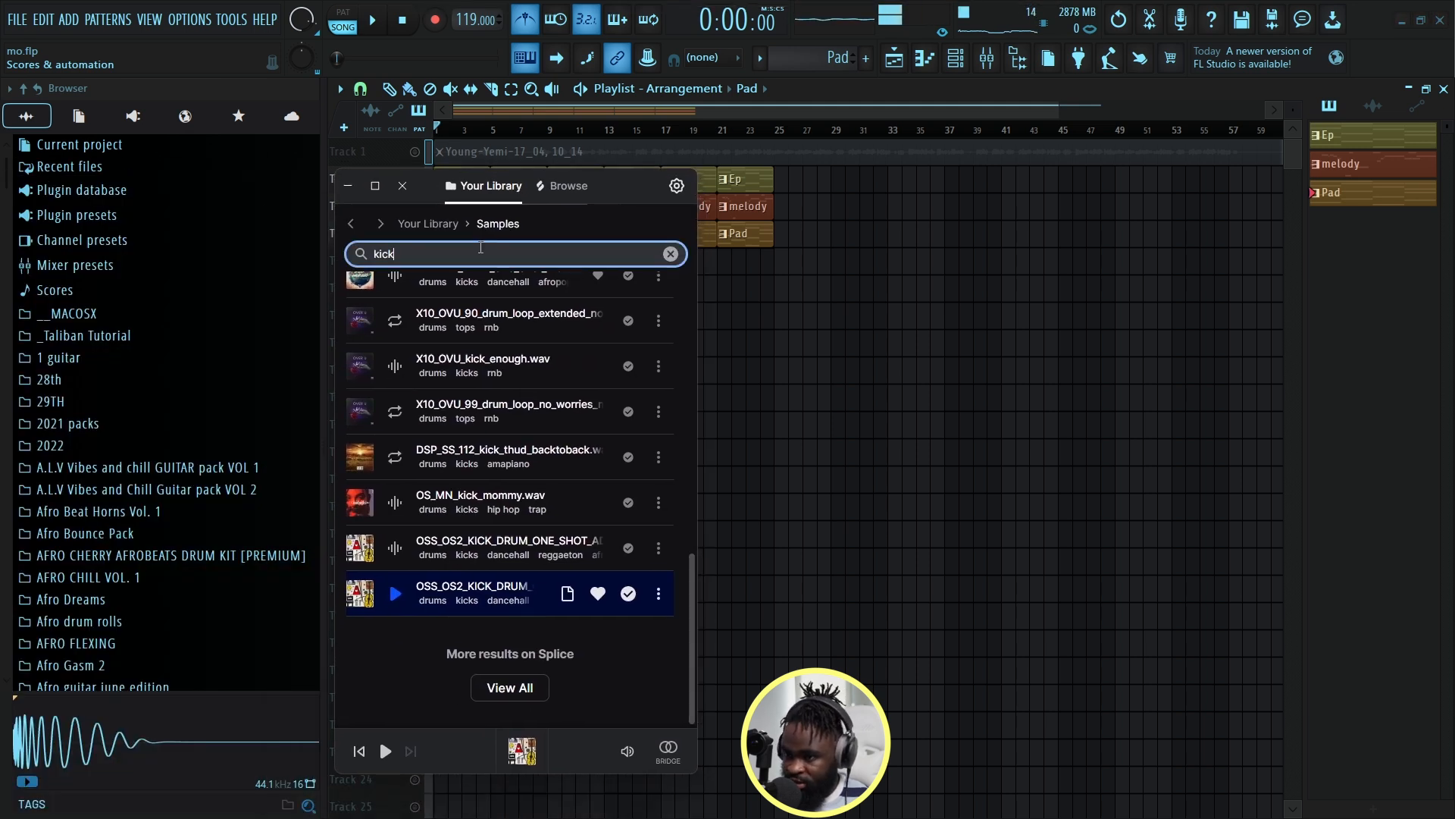
type("shakers")
key("Return")
scroll(488, 492, "down", 3)
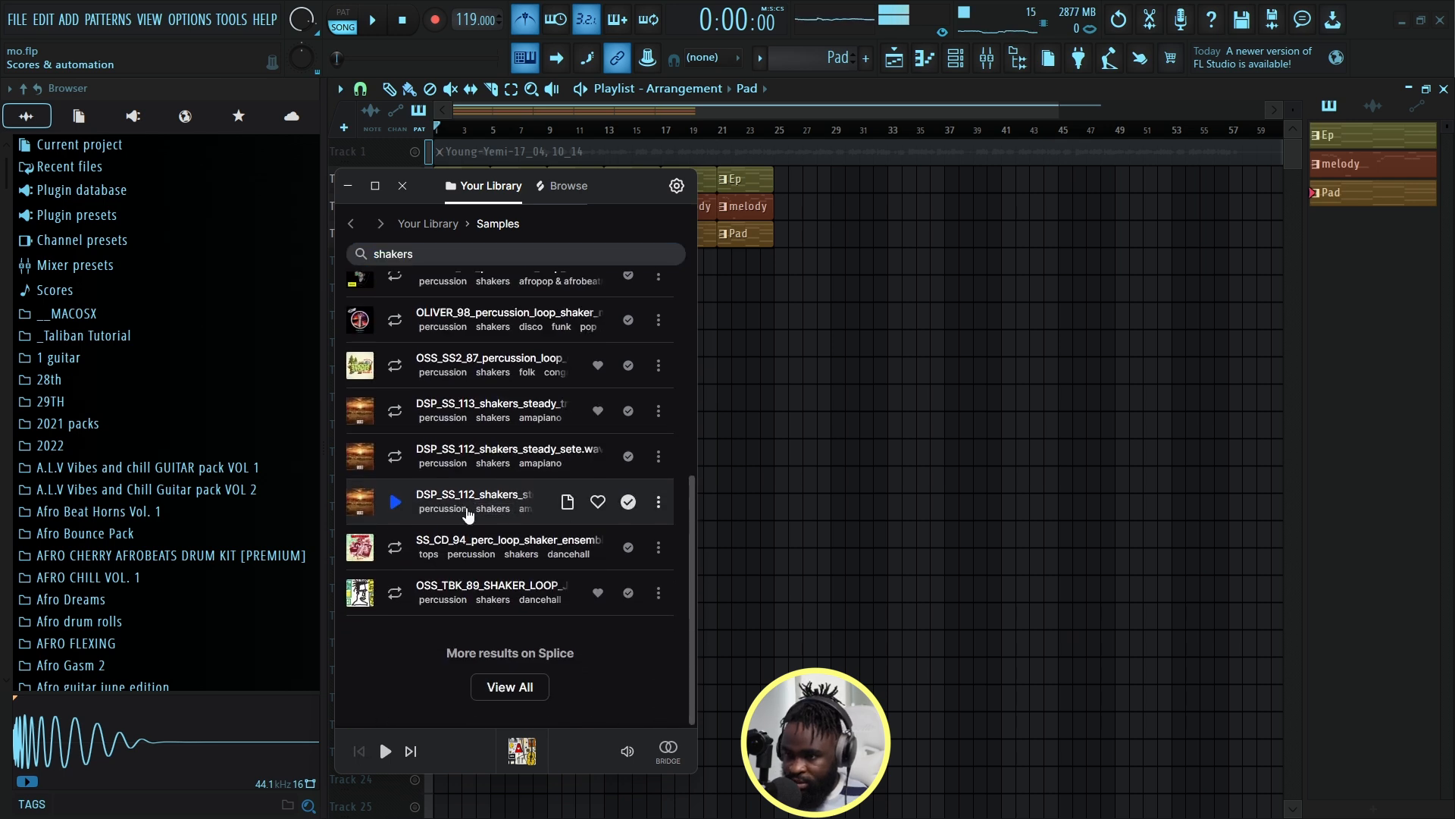
Audition the DSP_SS_113 and DSP_SS_112 amapiano shaker loops to compare them.
left_click(395, 411)
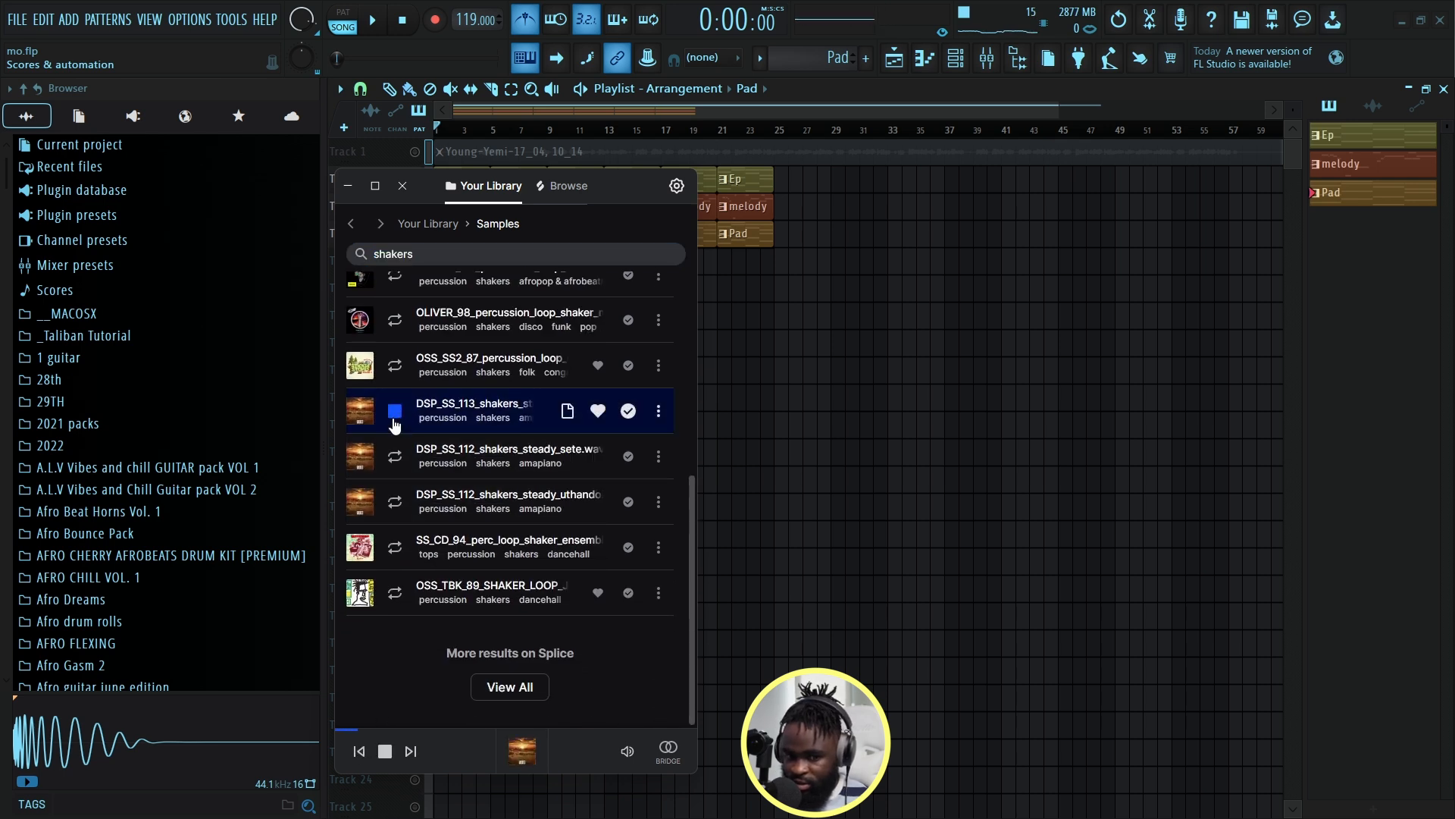
left_click(394, 456)
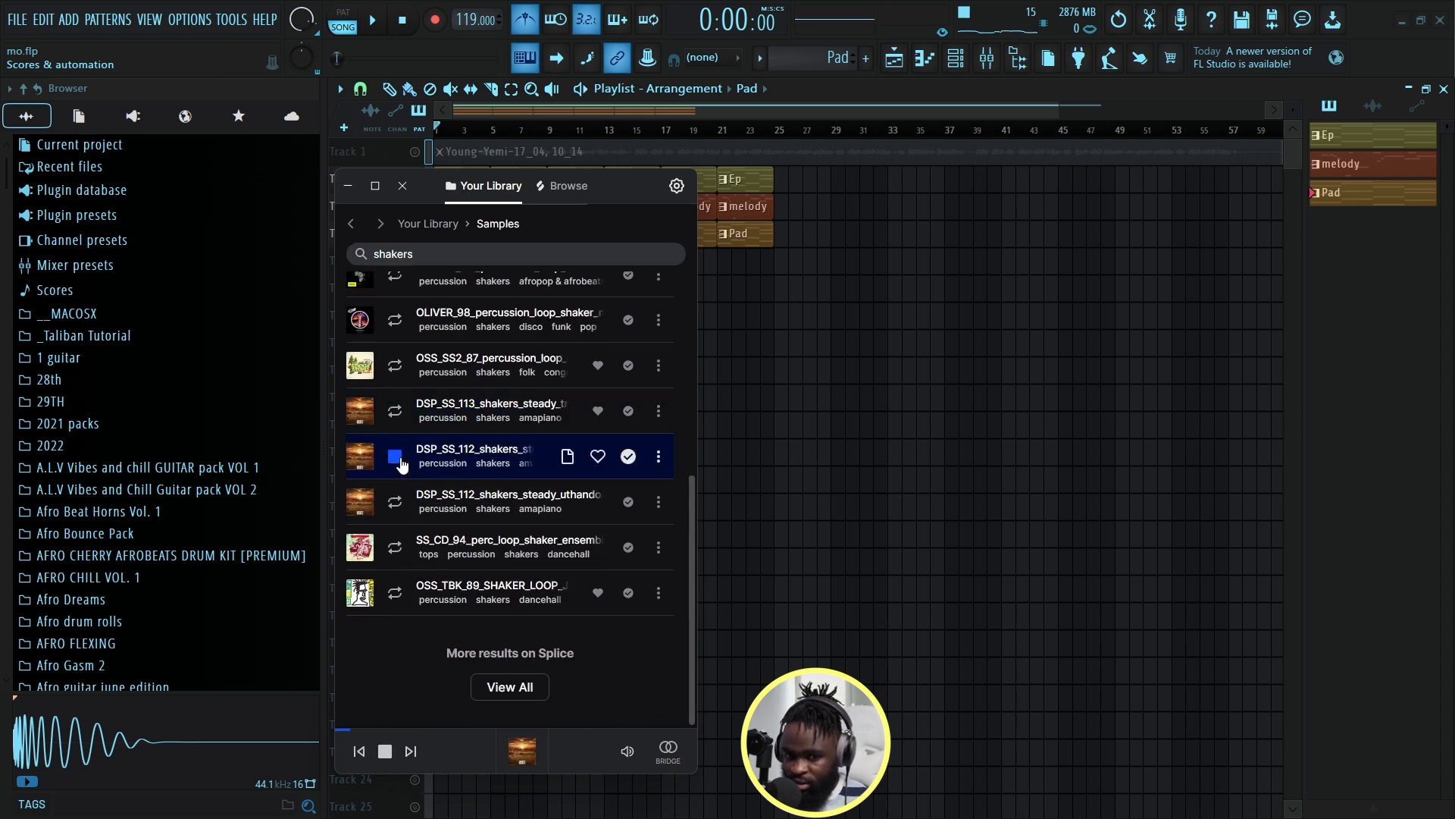
left_click(399, 503)
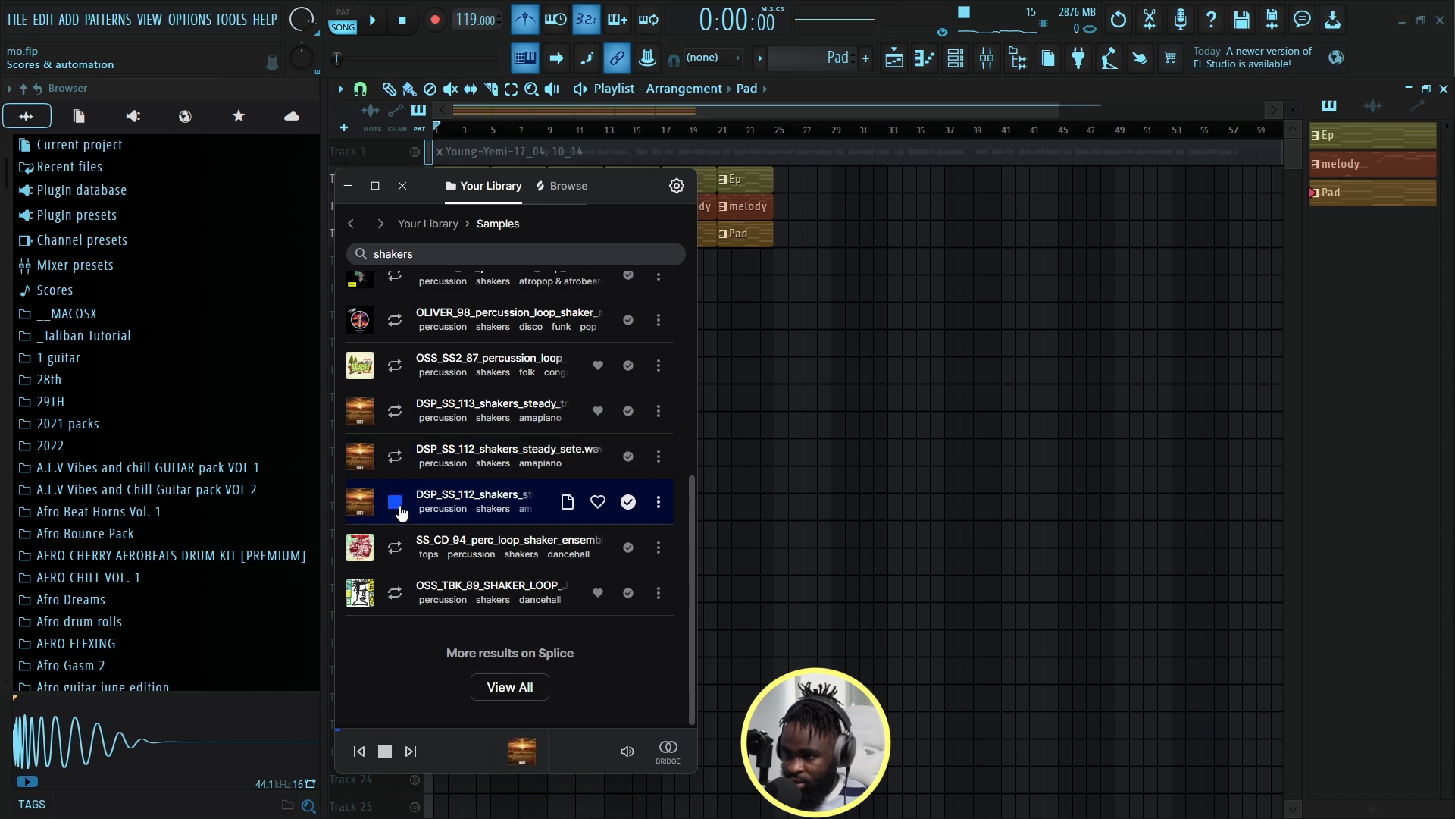
left_click(395, 457)
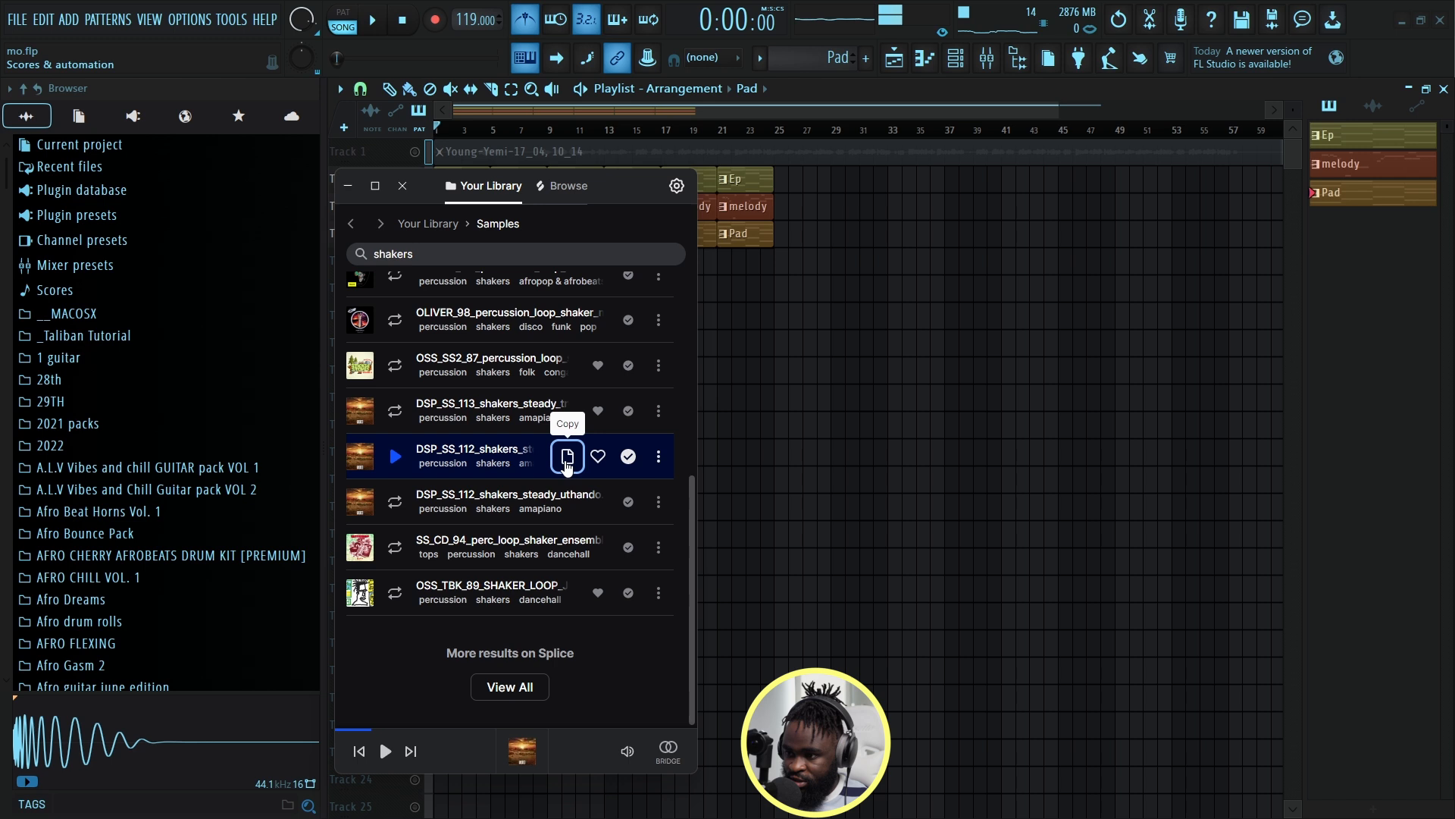
Place the DSP_SS_112_shakers_steady_sete loop at bar 1 on an unmuted Track 5 and play it with the song.
left_click_drag(775, 343, 805, 347)
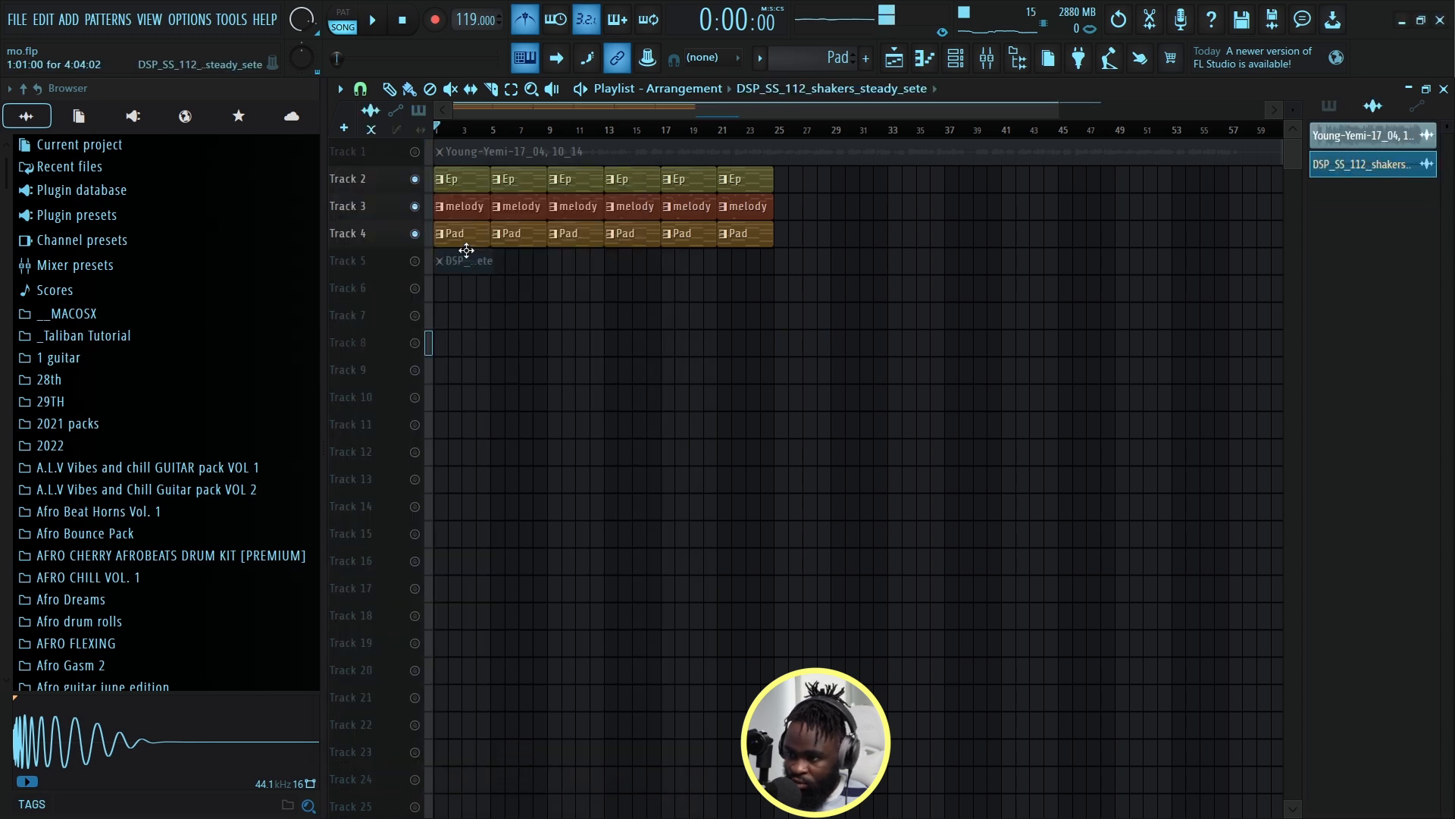
left_click_drag(466, 250, 466, 258)
key("space")
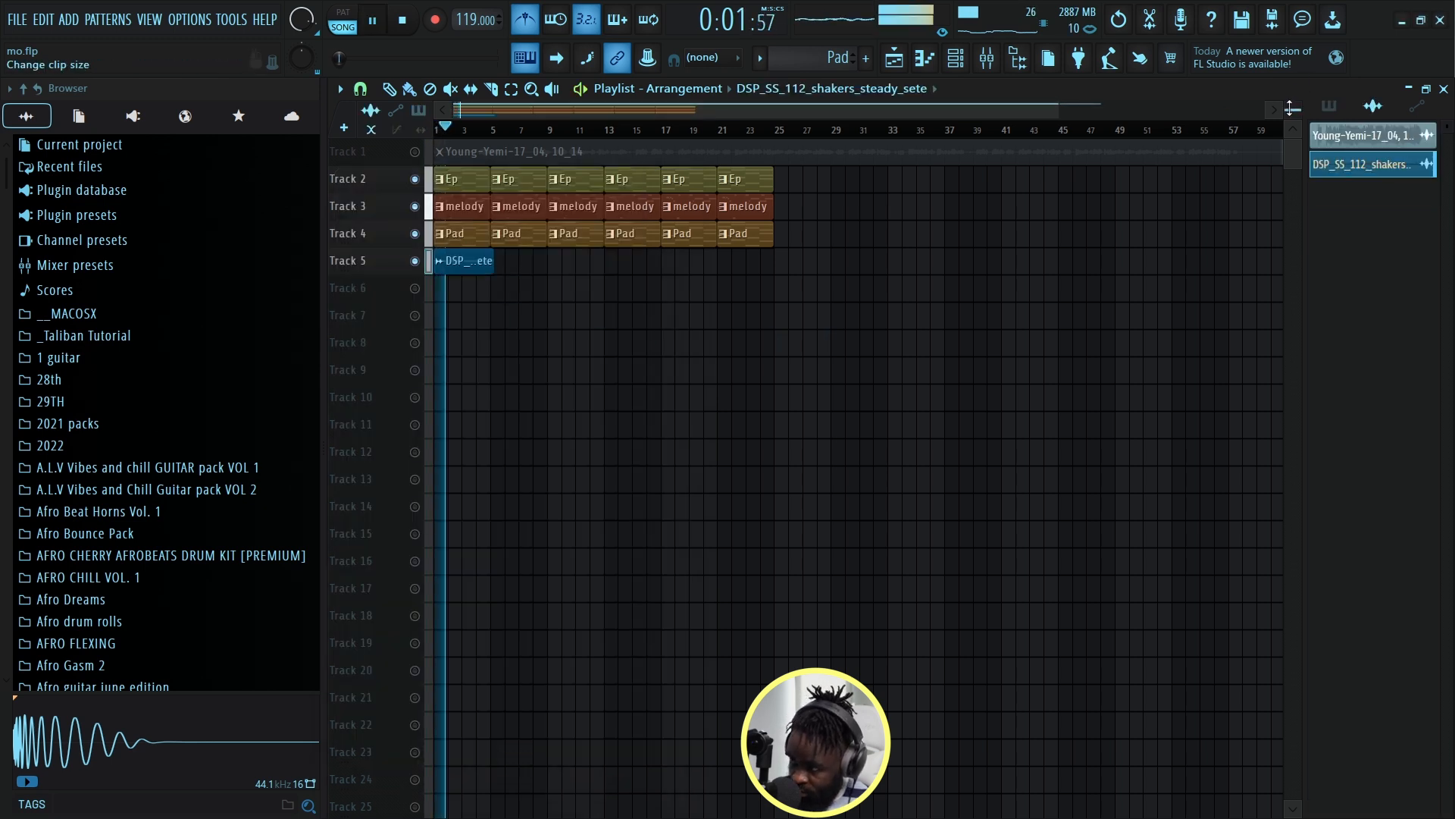
left_click_drag(1291, 108, 1292, 146)
key("space")
Set the shaker clip's time-stretching mode to Stretch and its time to 4 bars, and play the song.
double_click(471, 438)
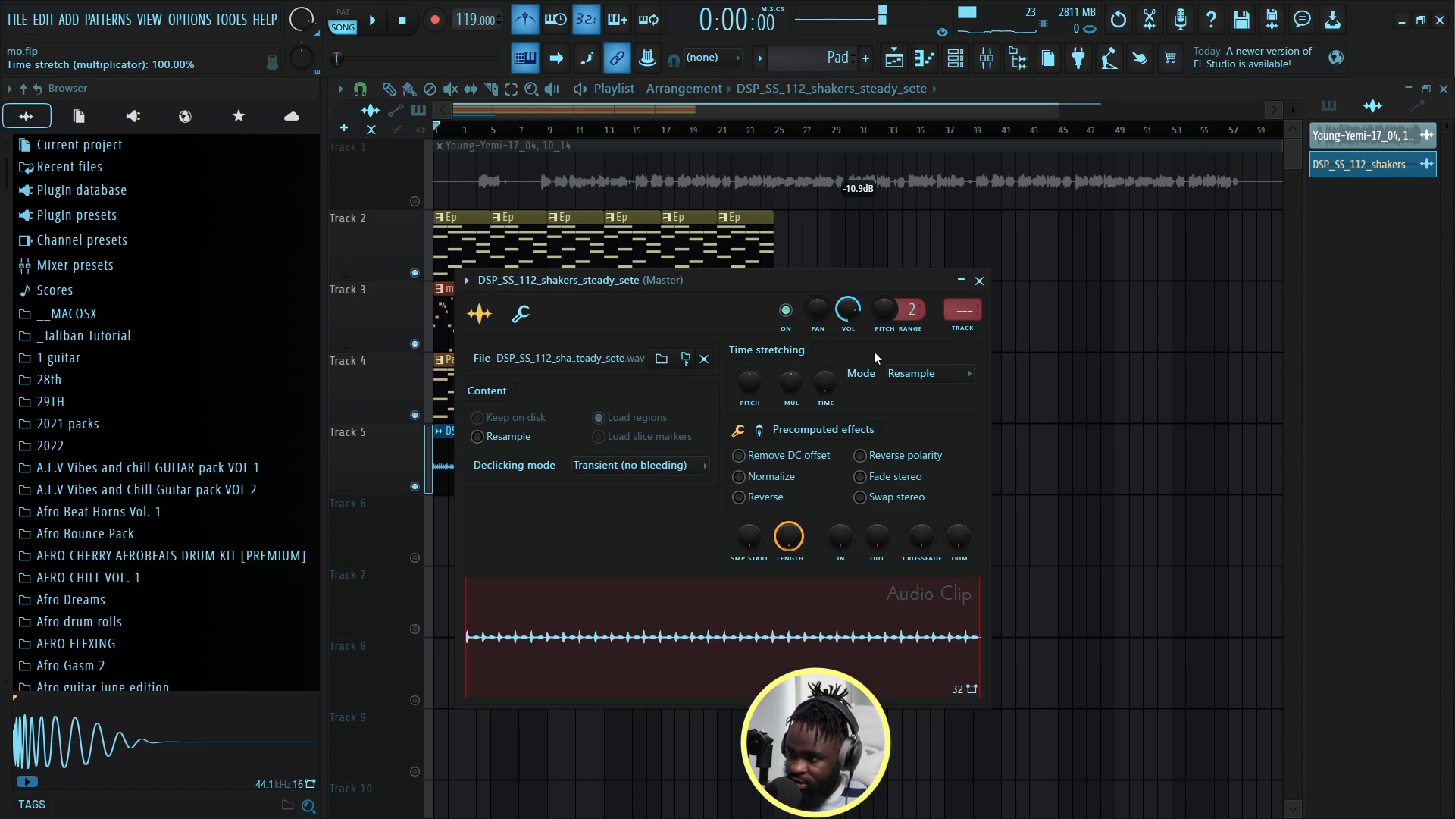
left_click(909, 373)
left_click(904, 427)
right_click(824, 383)
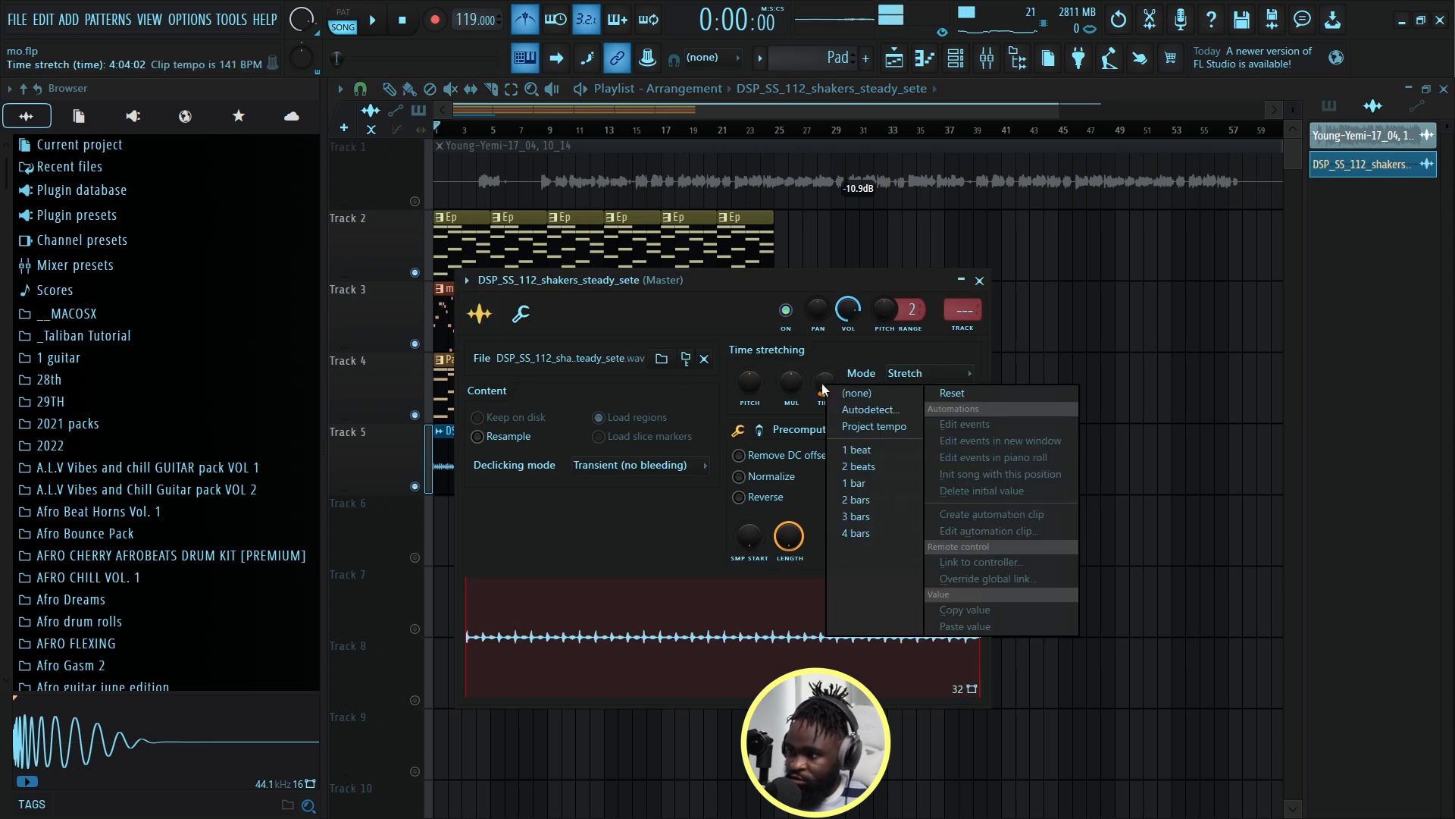
left_click(877, 516)
key("space")
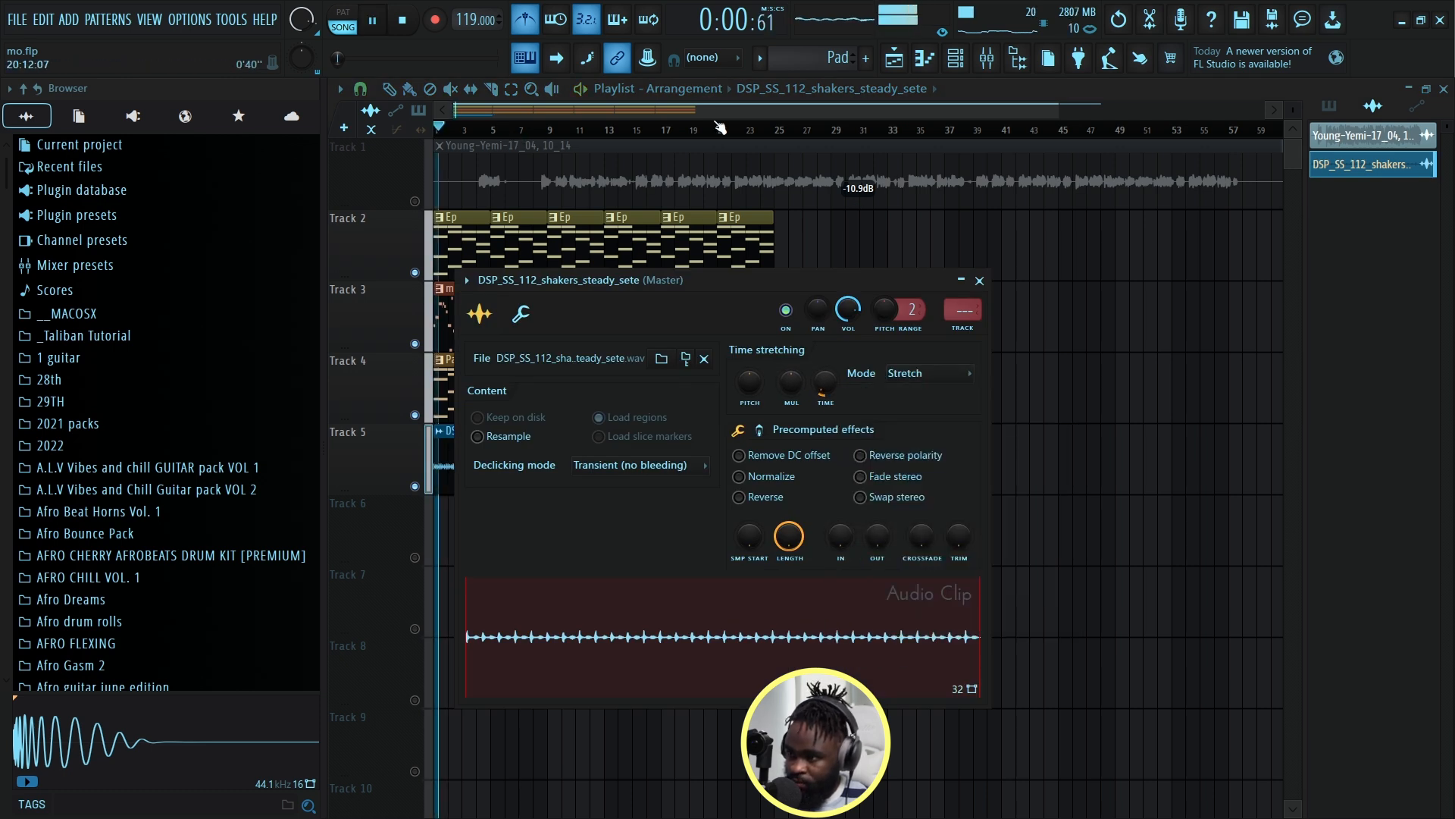
Move the shaker clip on Track 5 so it starts at bar 5, and stop playback.
left_click(862, 117)
scroll(588, 256, "up", 5)
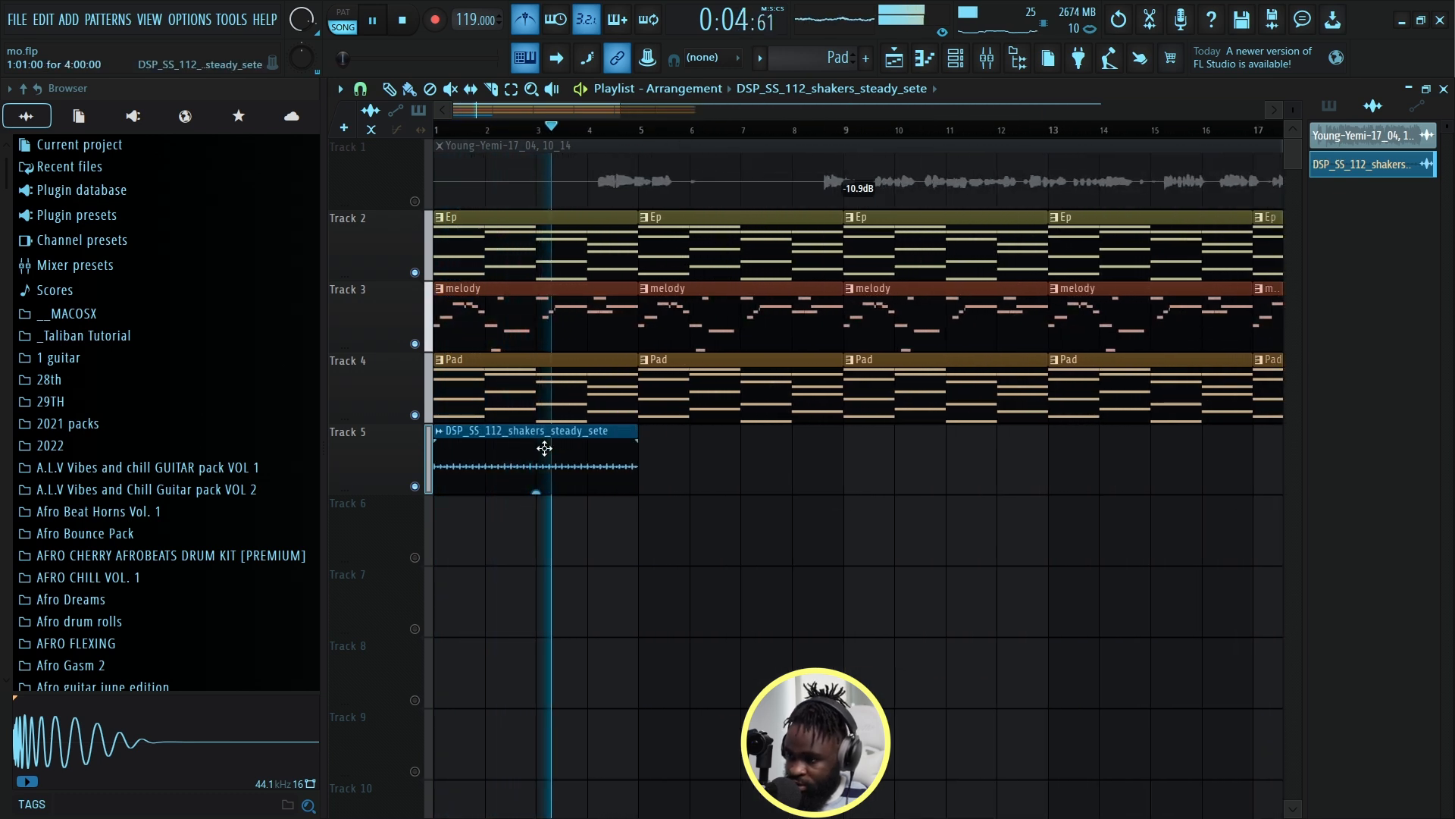
left_click_drag(538, 448, 754, 454)
key("space")
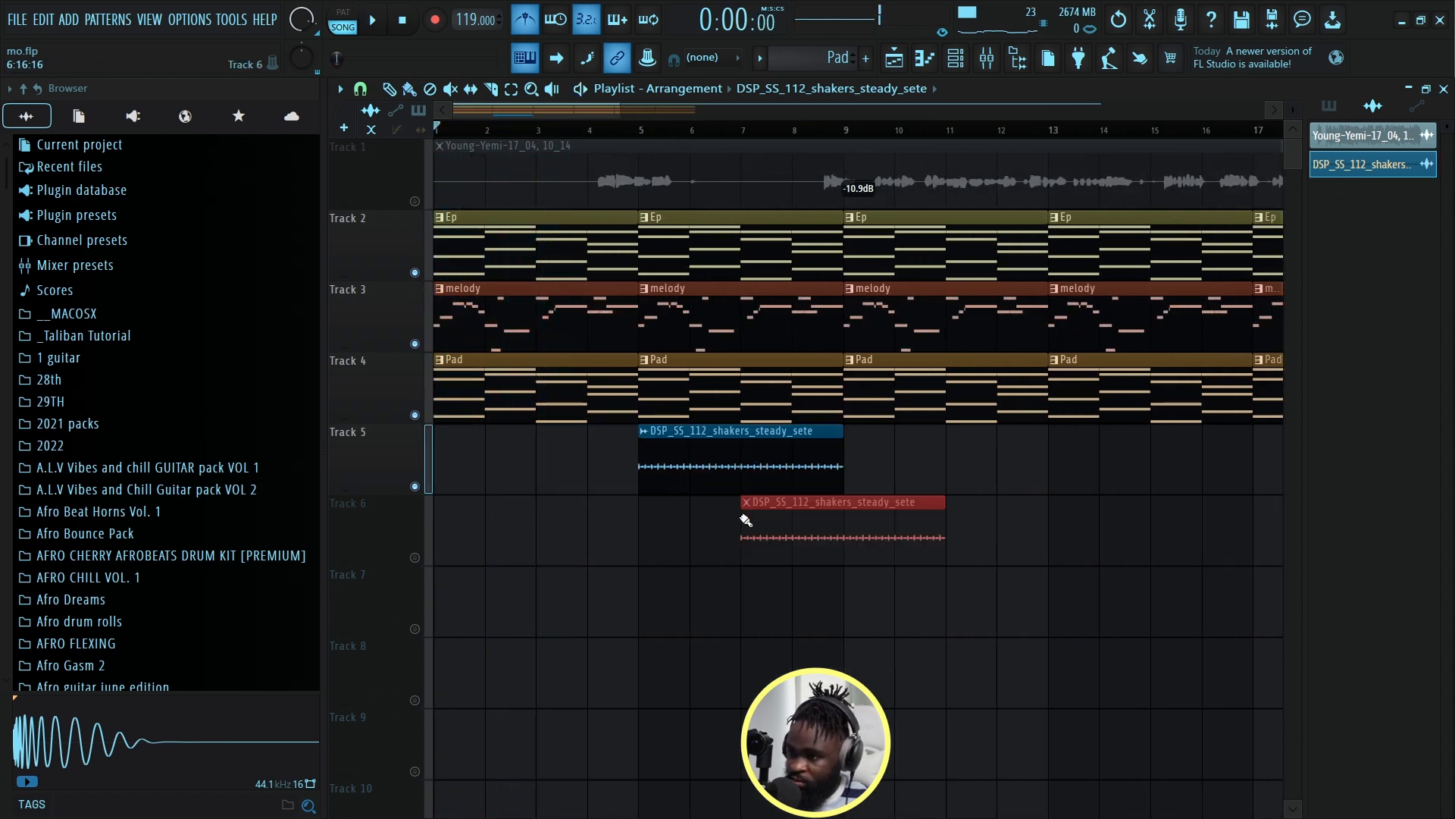
Play the song from bar 5 and place two more shaker clips on Track 5 at bars 9 and 13.
left_click(640, 130)
scroll(637, 133, "down", 4)
key("space")
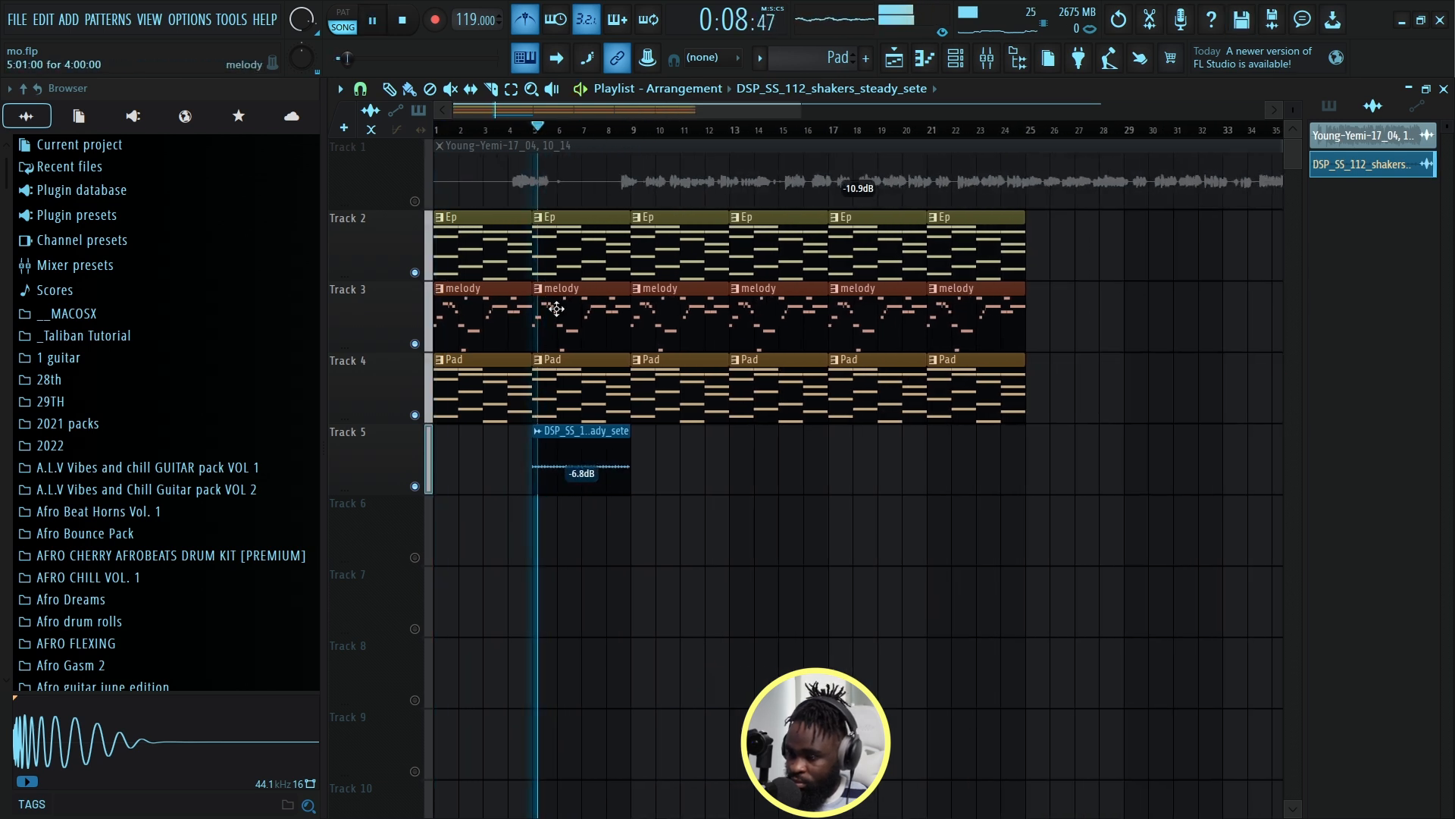
left_click(693, 482)
left_click(781, 483)
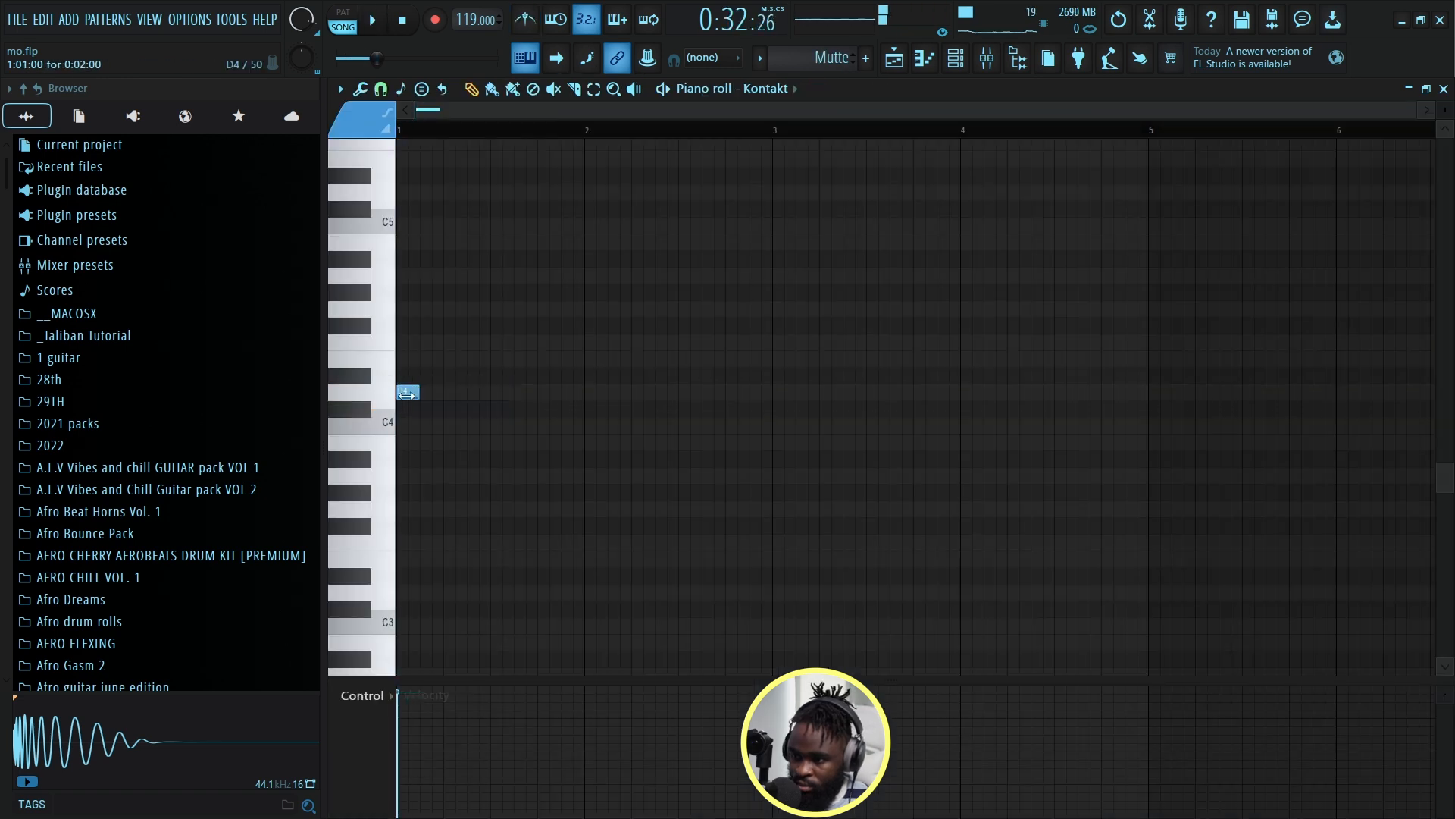
Enter the notes D5, C5, A4, C5 and D5 across bar 1 of the Mutte pattern's Kontakt part, playing the song between entries.
key("space")
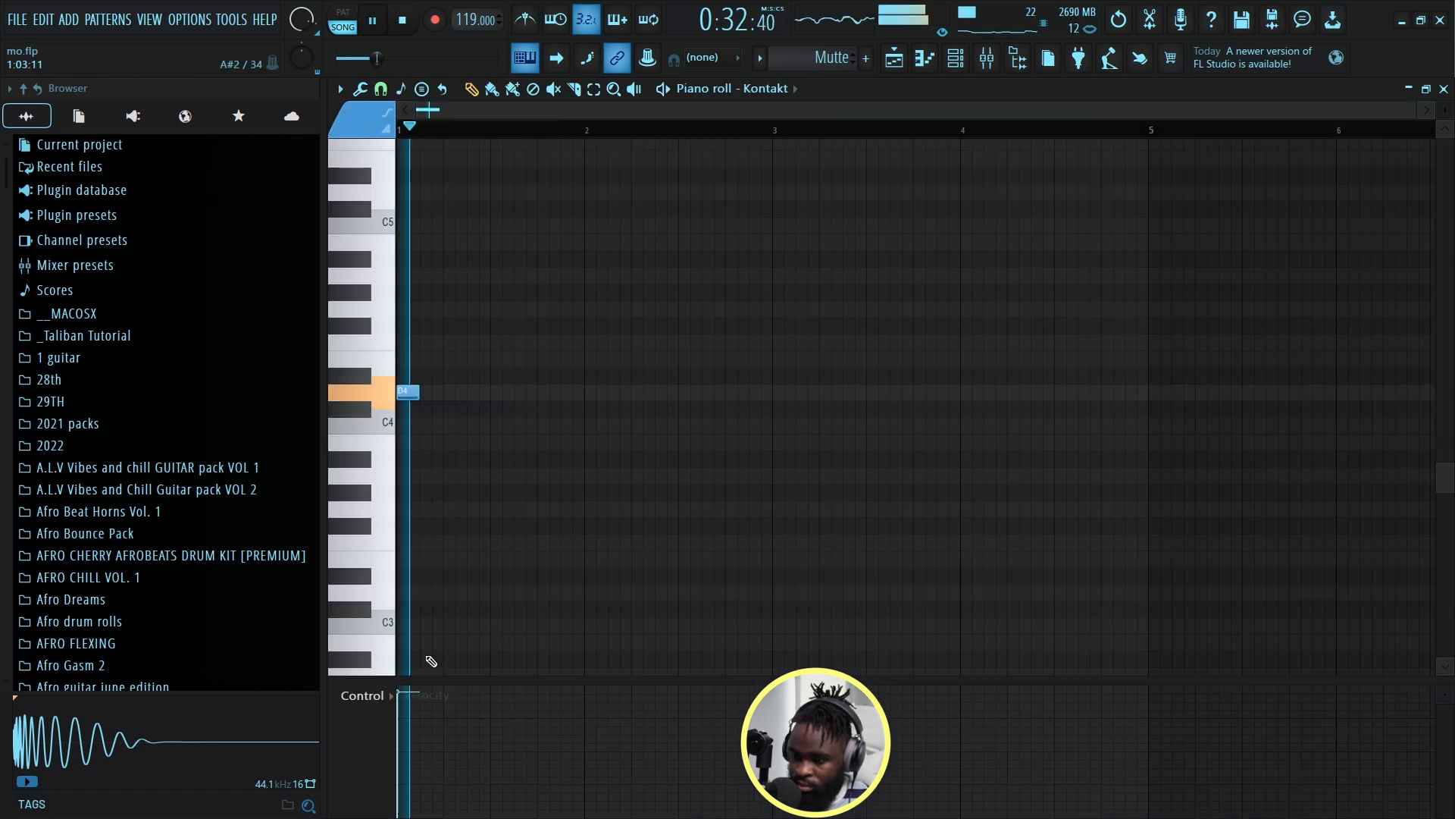
key("space")
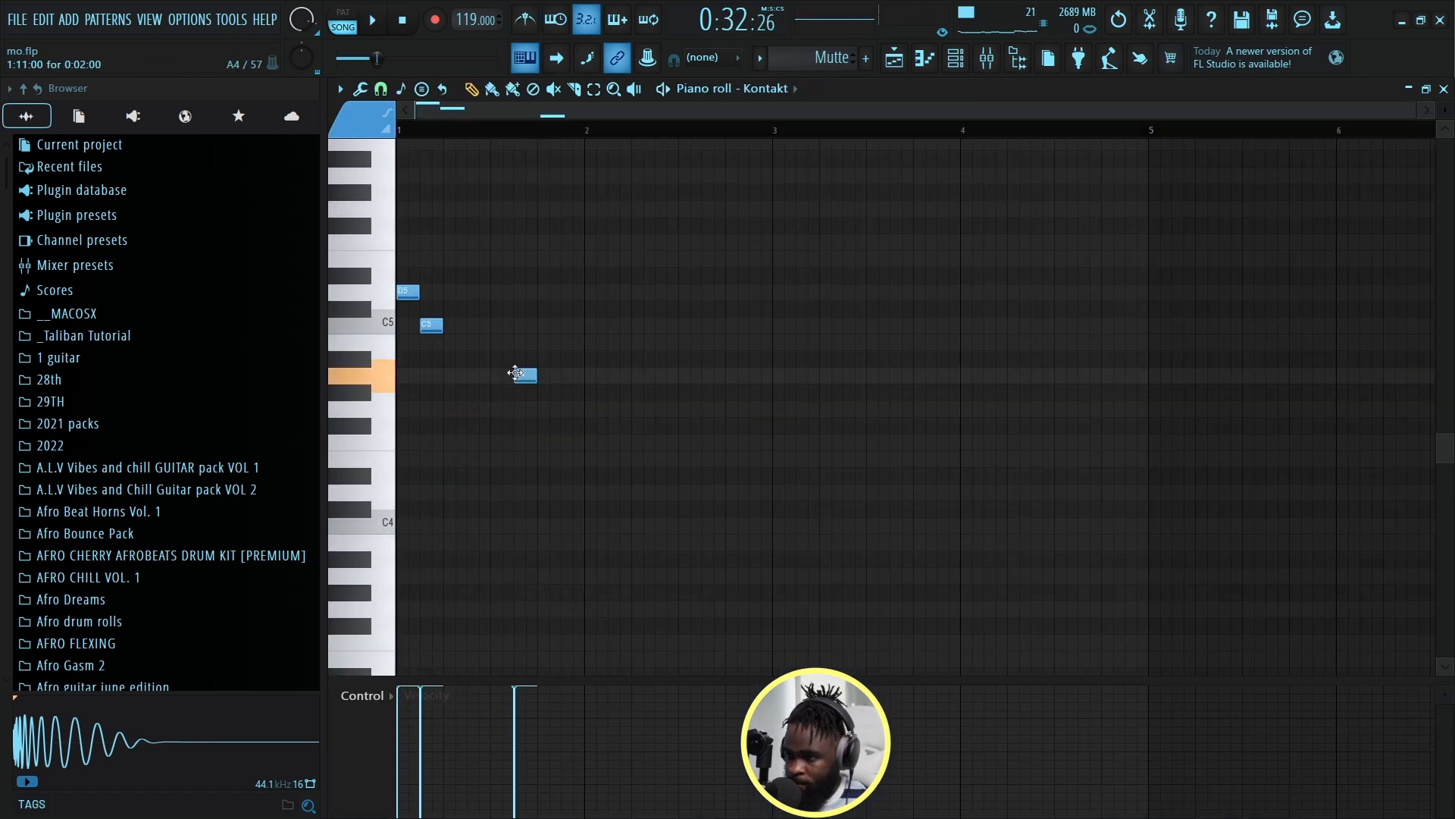
key("space")
left_click(545, 342)
key("space")
key("space")
left_click(567, 293)
key("space")
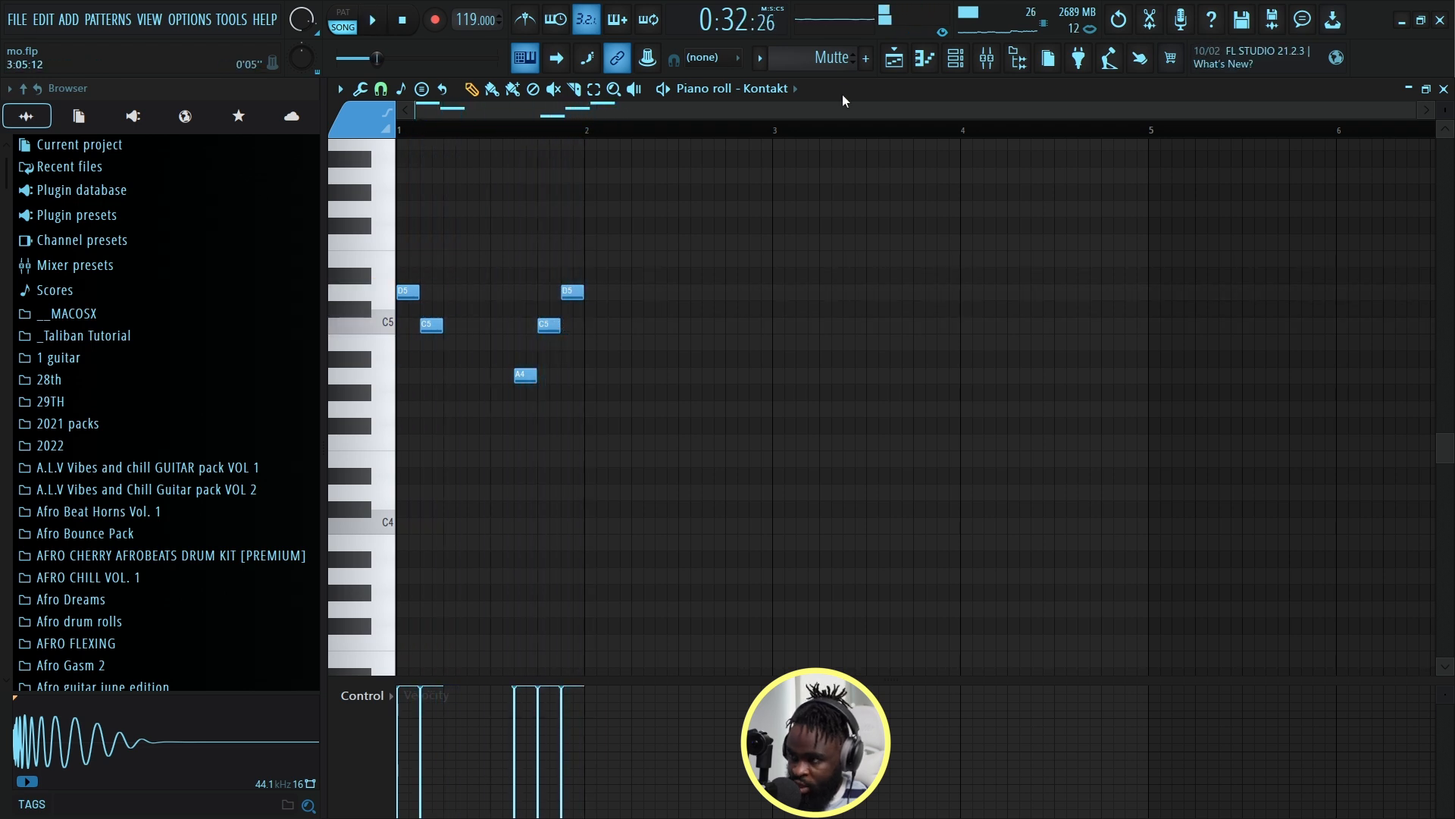
Open the Kontakt channel's Archtop instrument, look over its articulations and keyswitches, play the song and close the instrument.
left_click(955, 59)
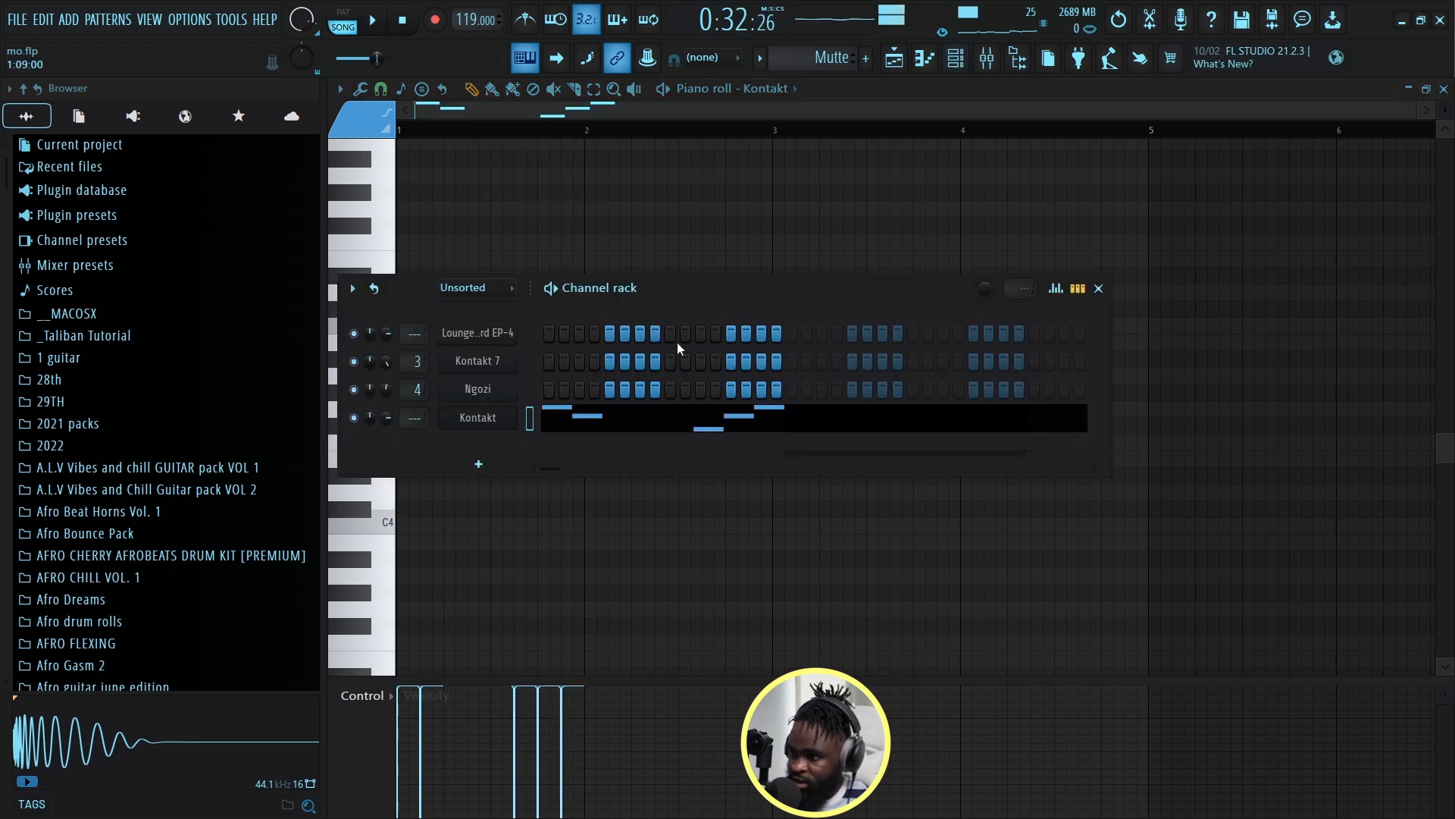
left_click(503, 417)
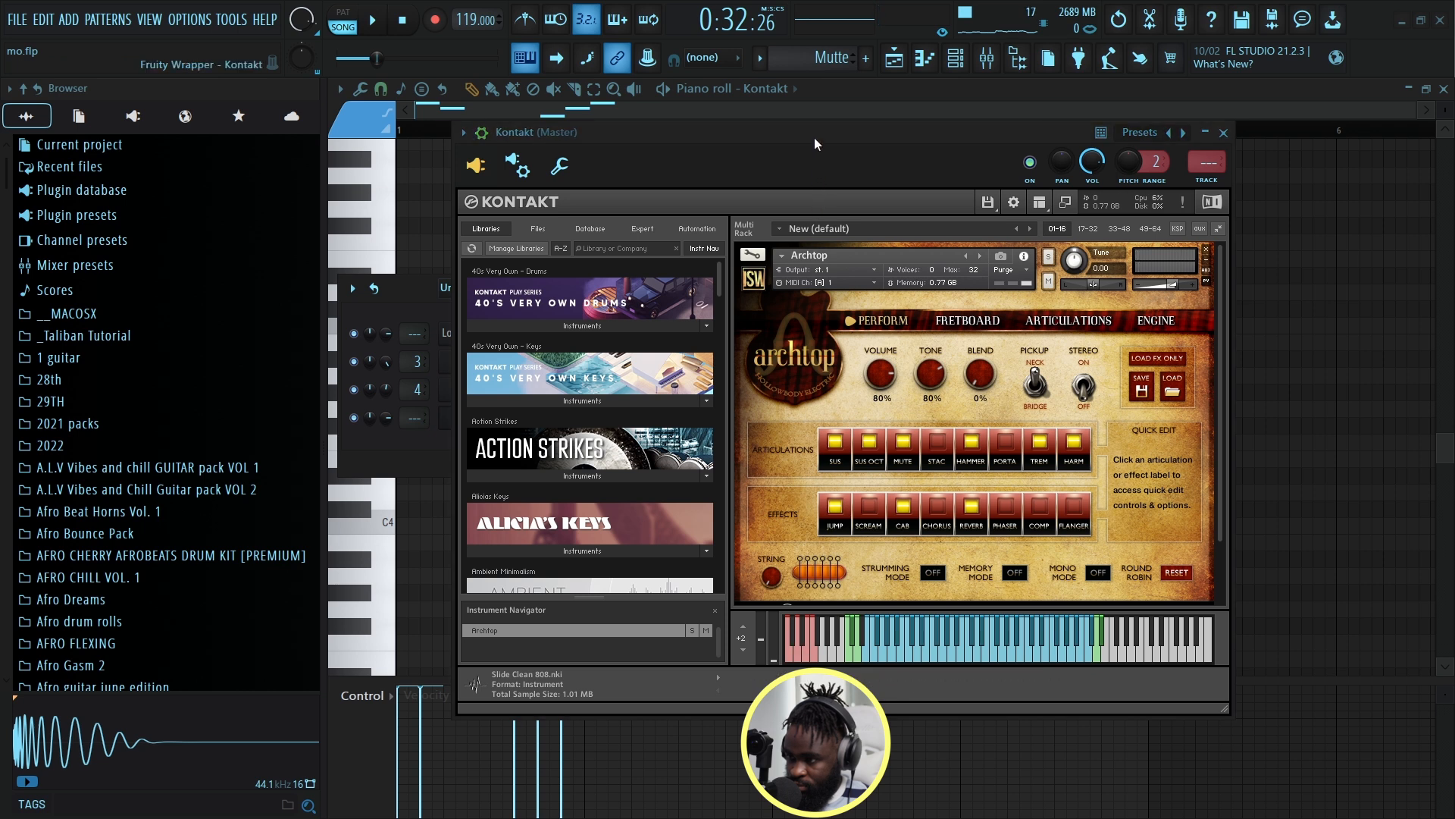
left_click_drag(814, 138, 855, 135)
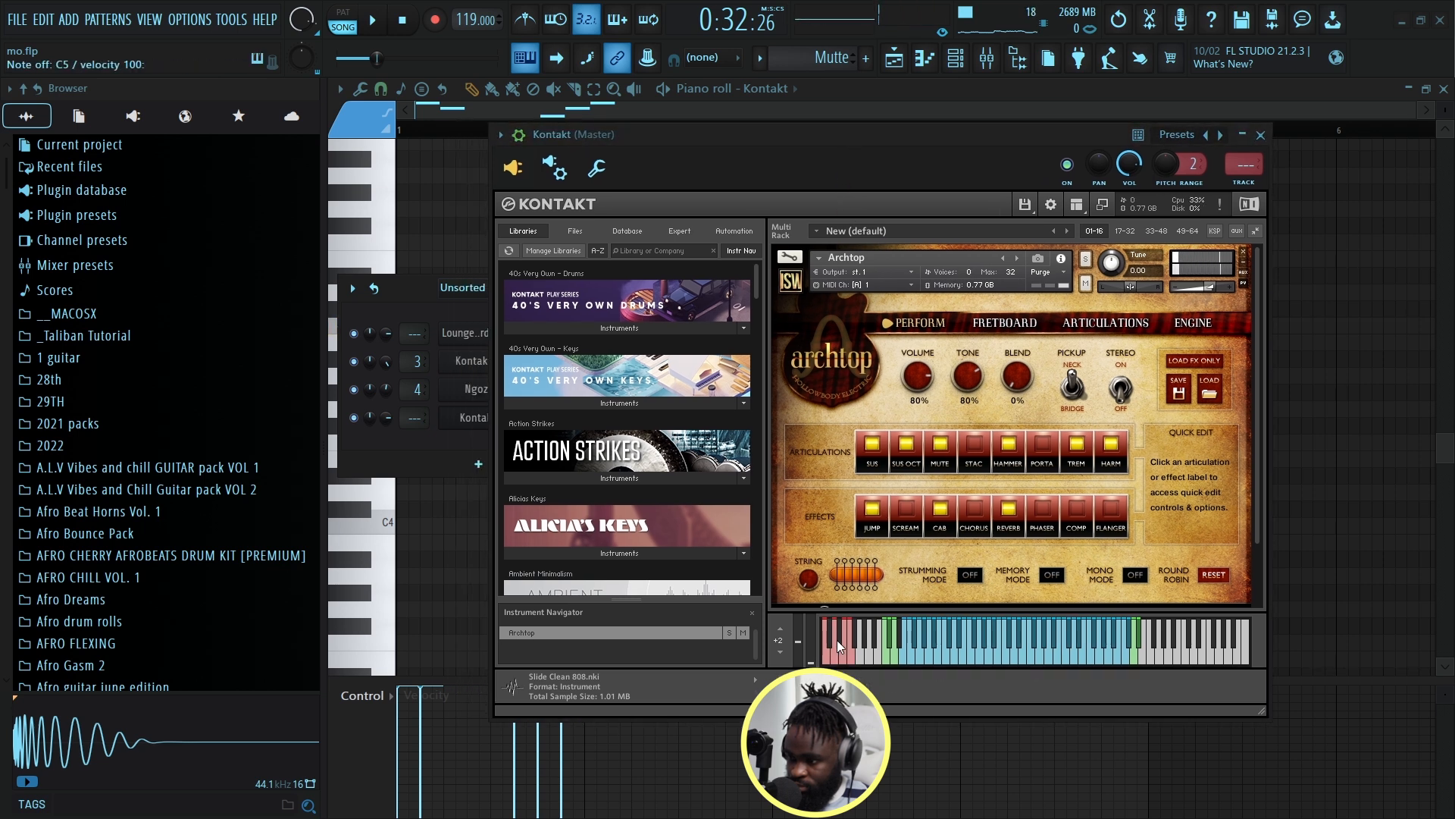
left_click_drag(919, 156, 891, 144)
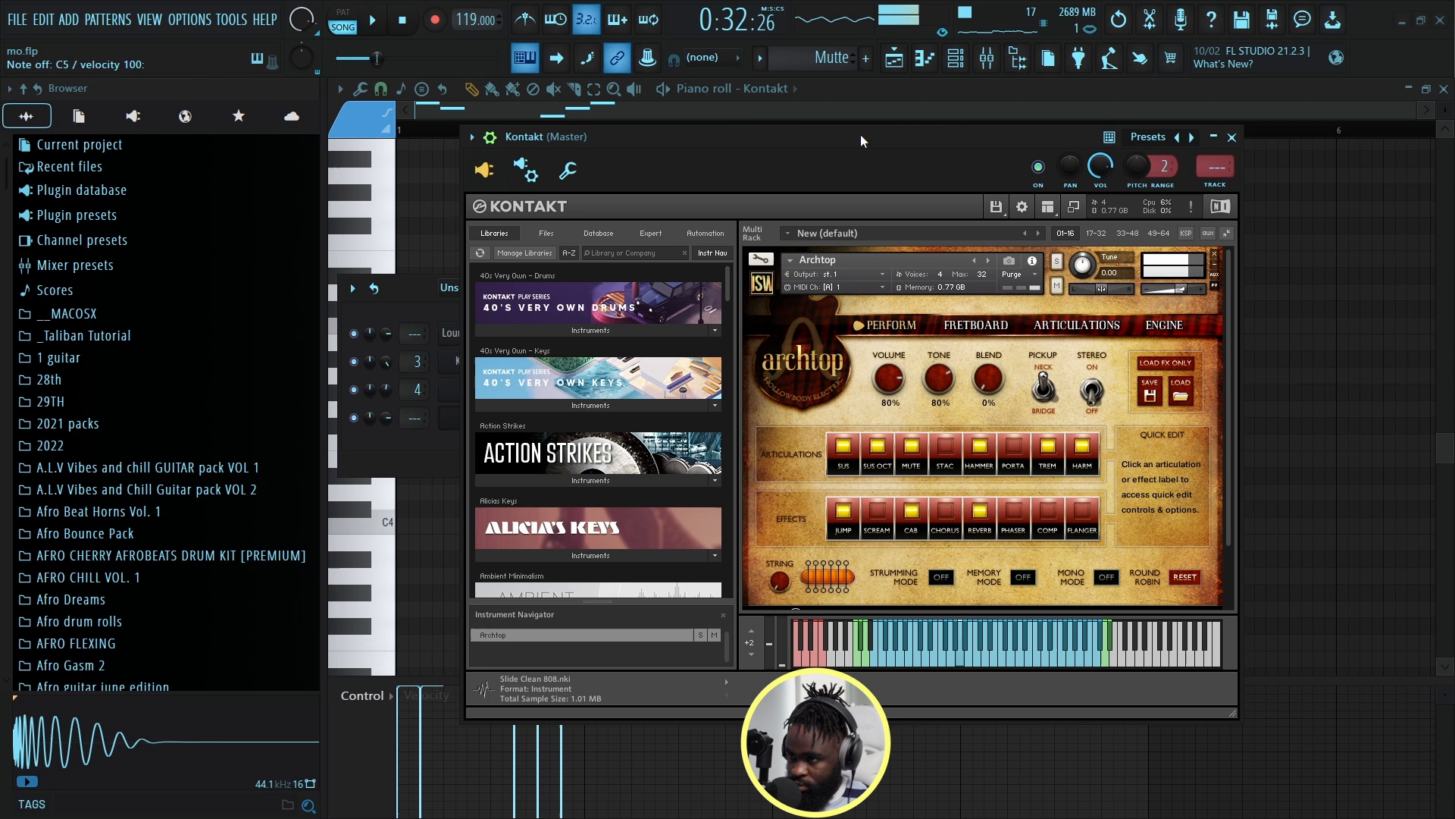
left_click(664, 107)
key("space")
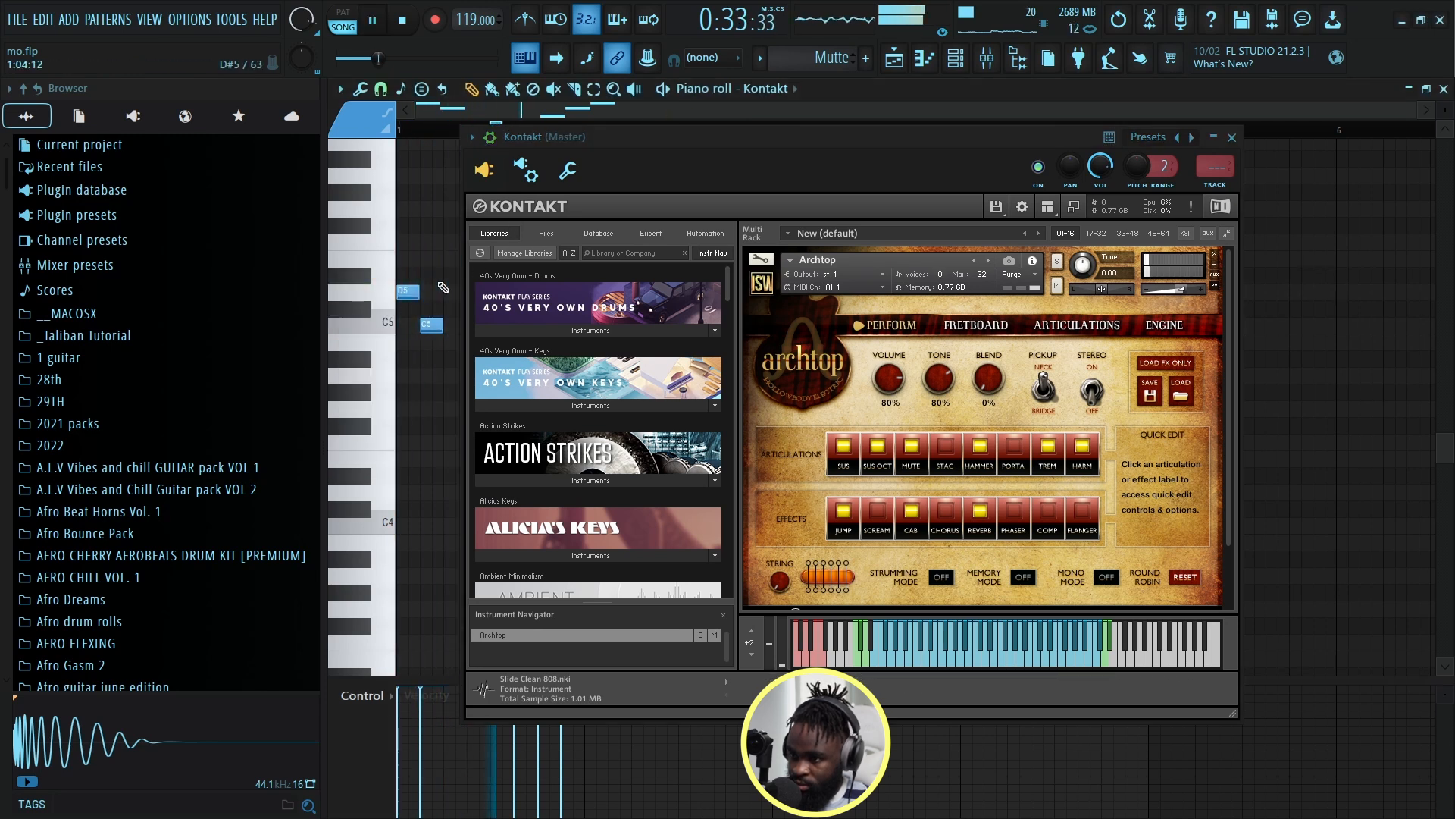
left_click(1232, 137)
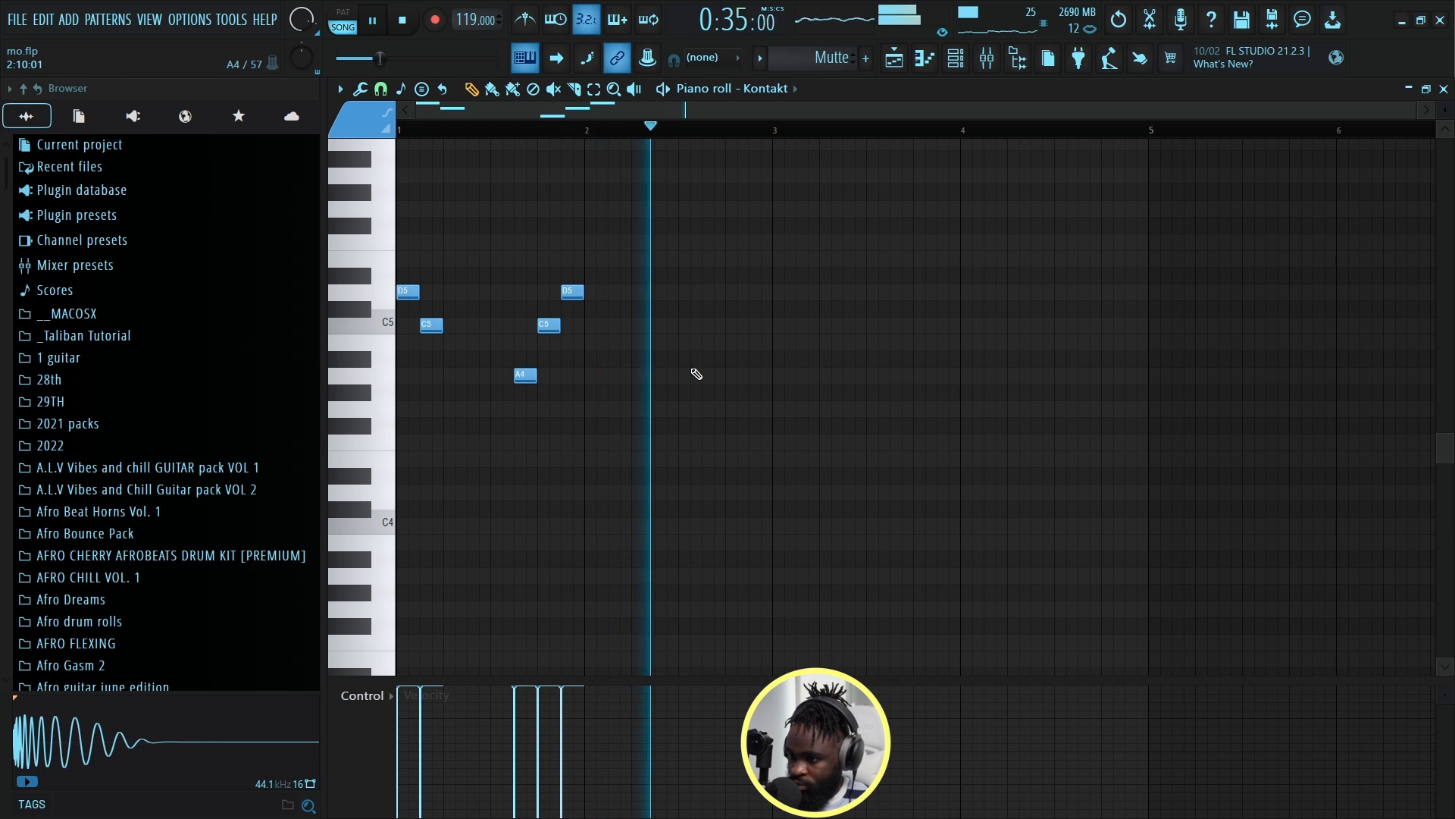
Add the notes G5, E5 and D5 at the end of bar 2 in the Kontakt part and play the song.
key("space")
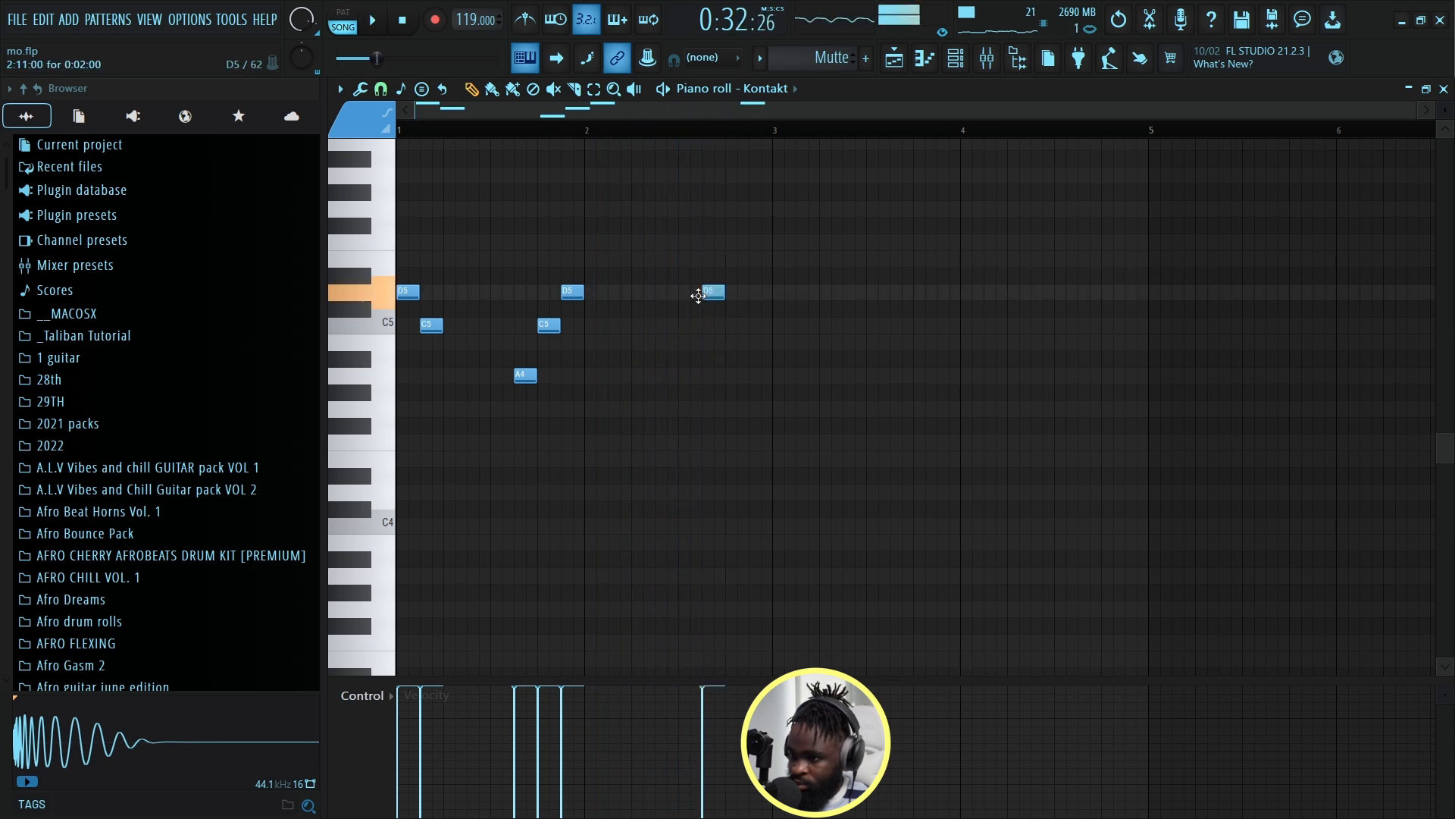
left_click_drag(699, 283, 705, 207)
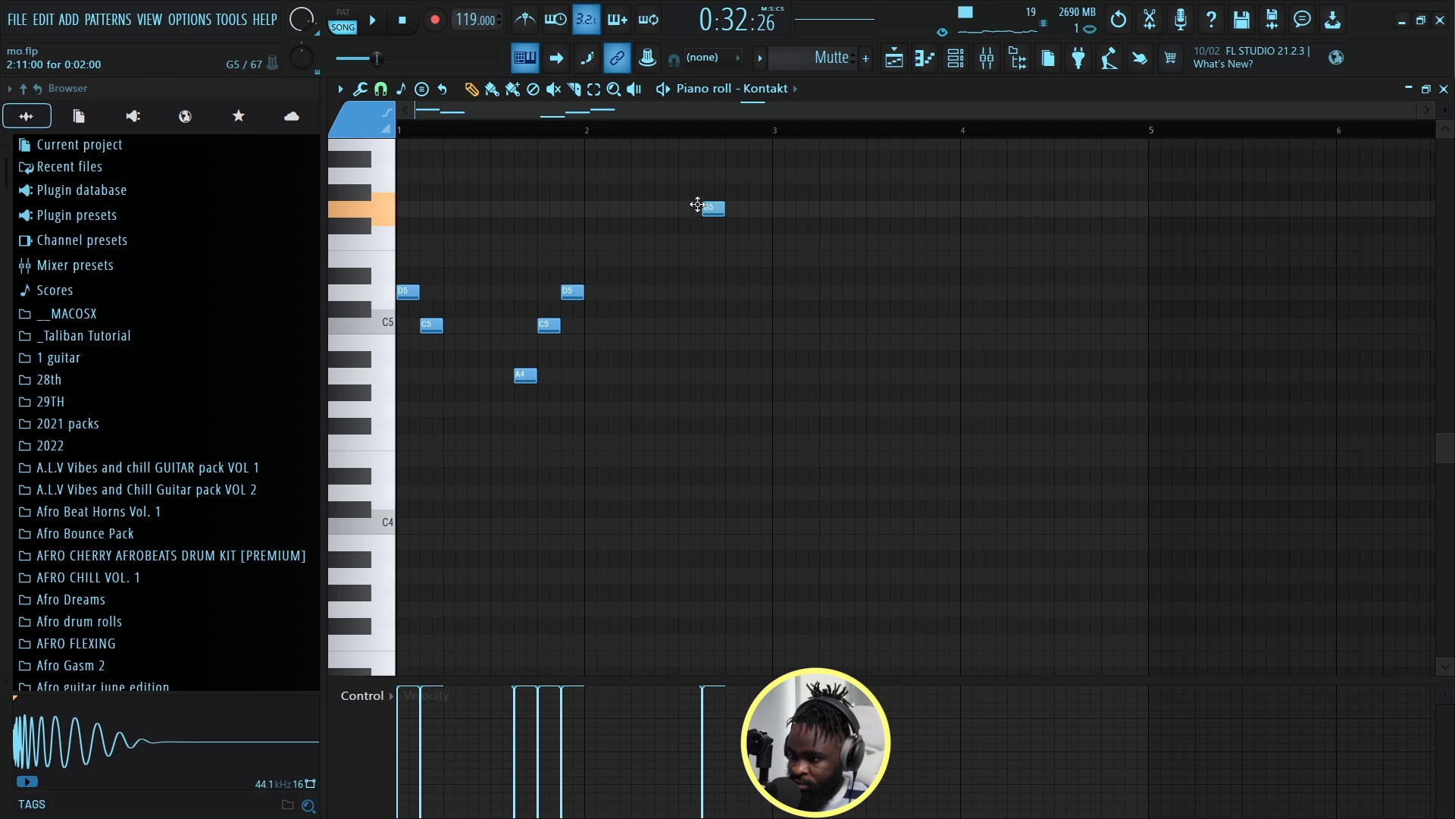
left_click_drag(697, 205, 697, 205)
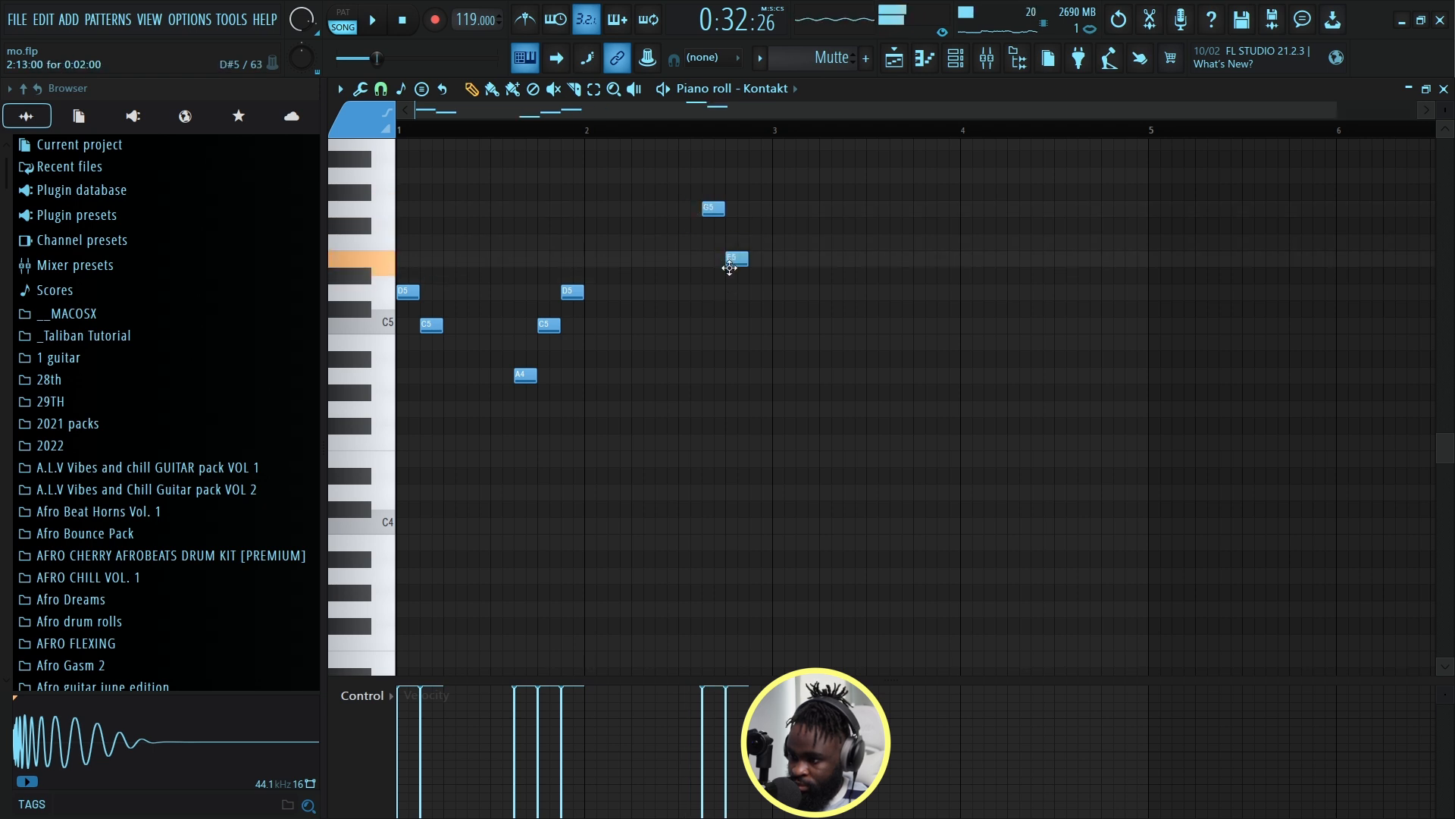
left_click(754, 292)
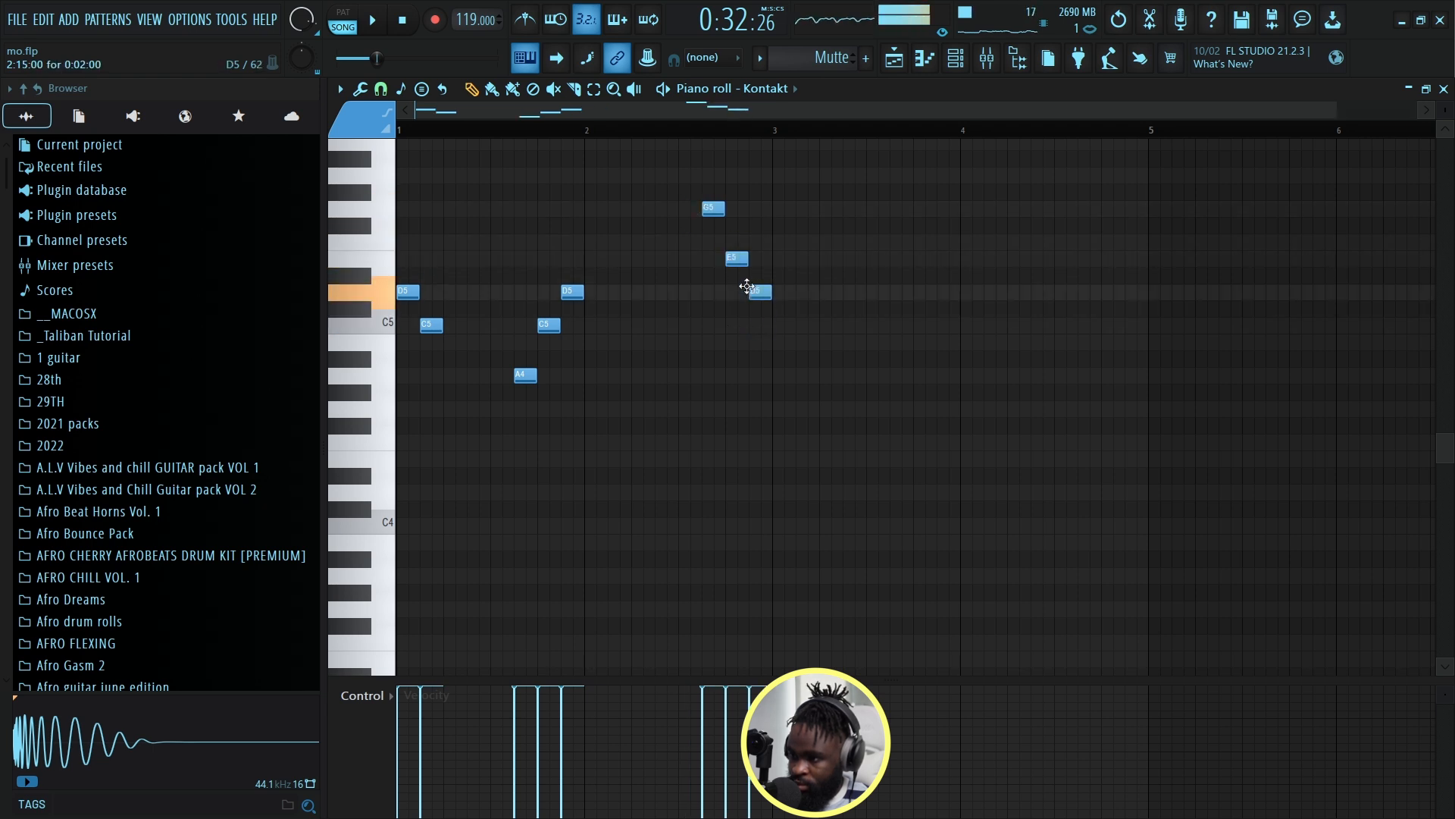
key("space")
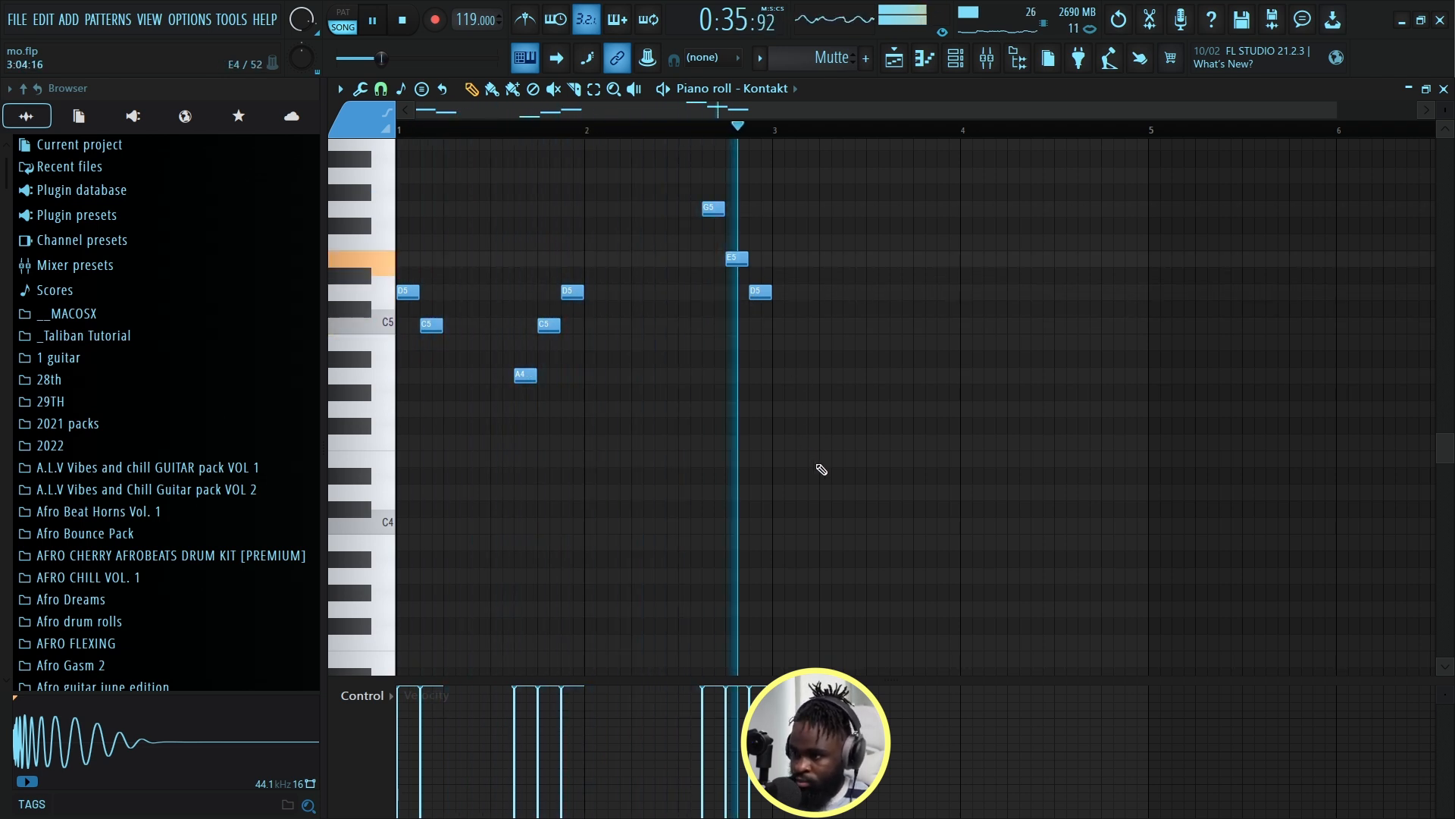
Add D5 and E5 at the start of bar 3 in the Kontakt part and play it with the song.
key("space")
left_click(781, 292)
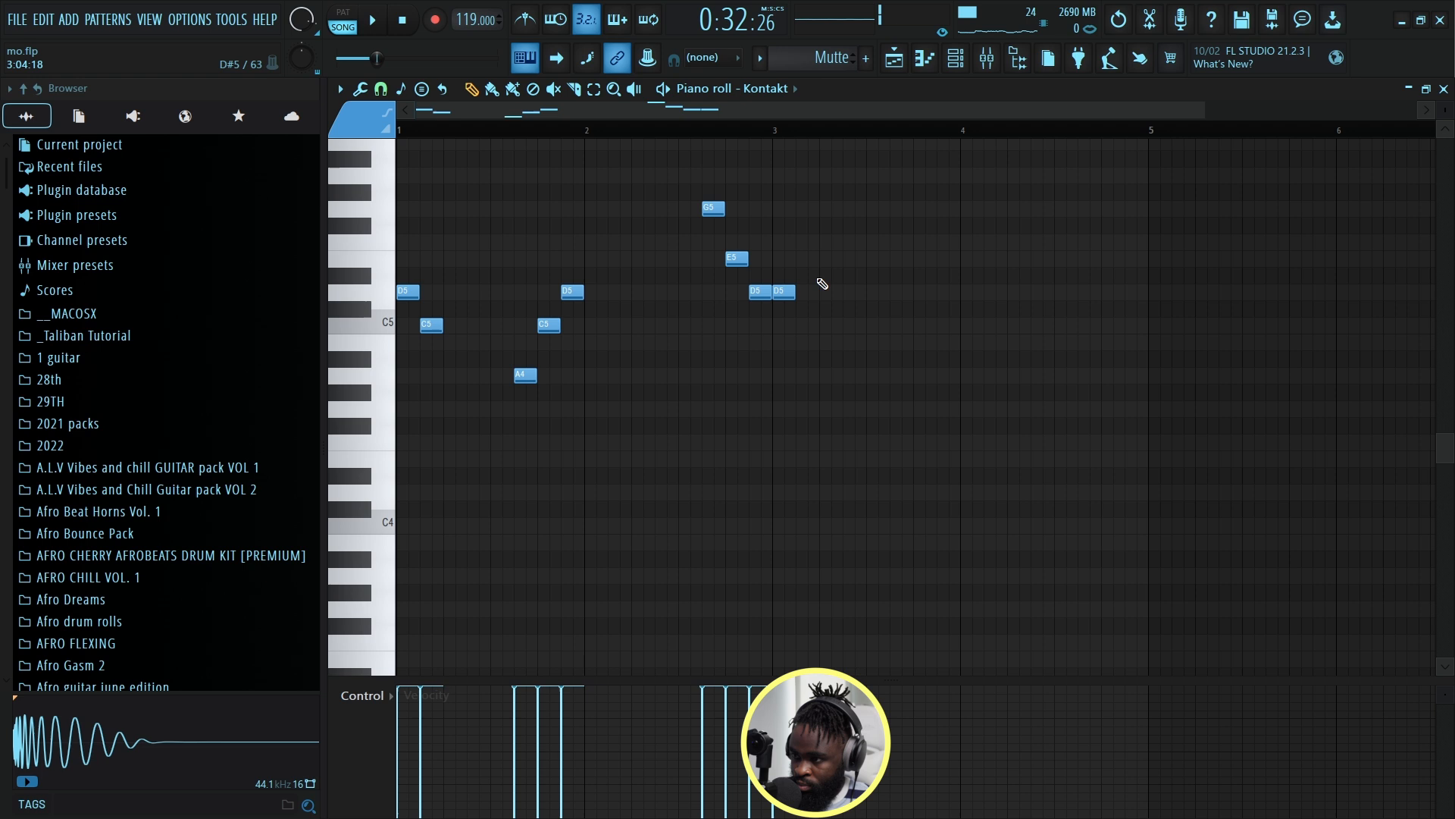
key("space")
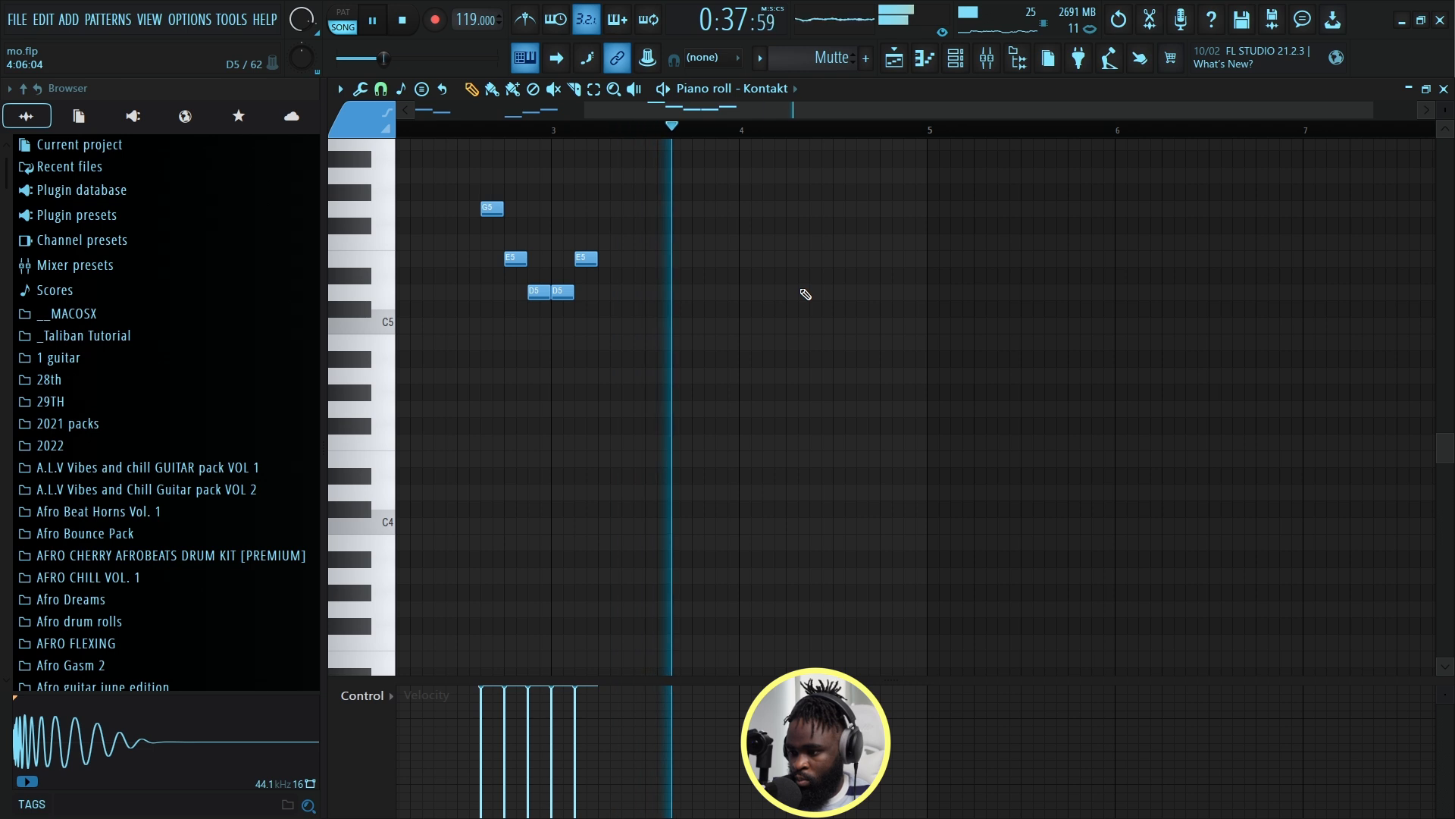
key("space")
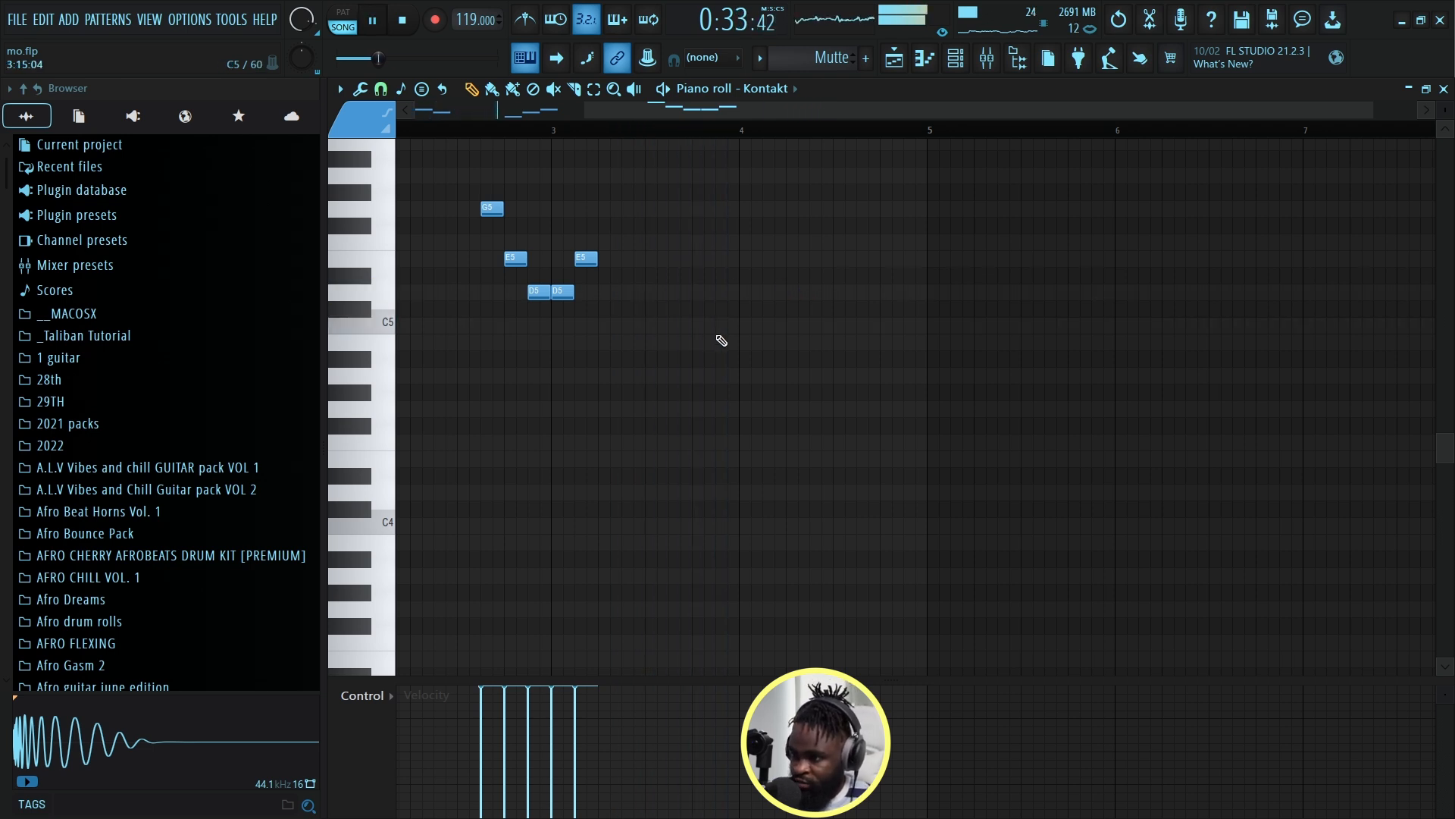
Add A4, C5 and D5 at the end of bar 3 and E5 at the end of bar 4 in the Kontakt part.
left_click(698, 375)
left_click_drag(698, 374, 675, 374)
left_click(696, 325)
left_click(715, 293)
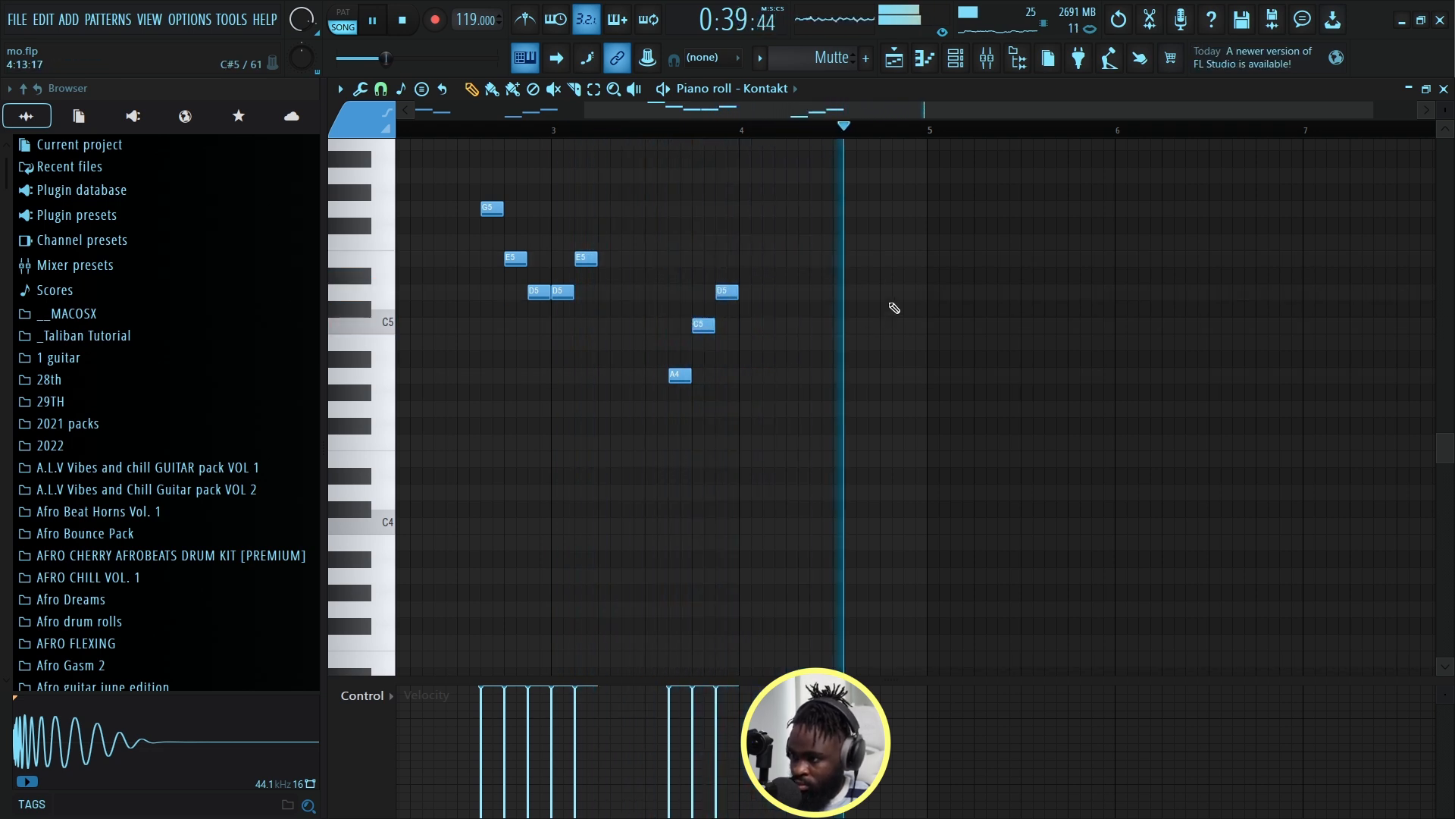
key("space")
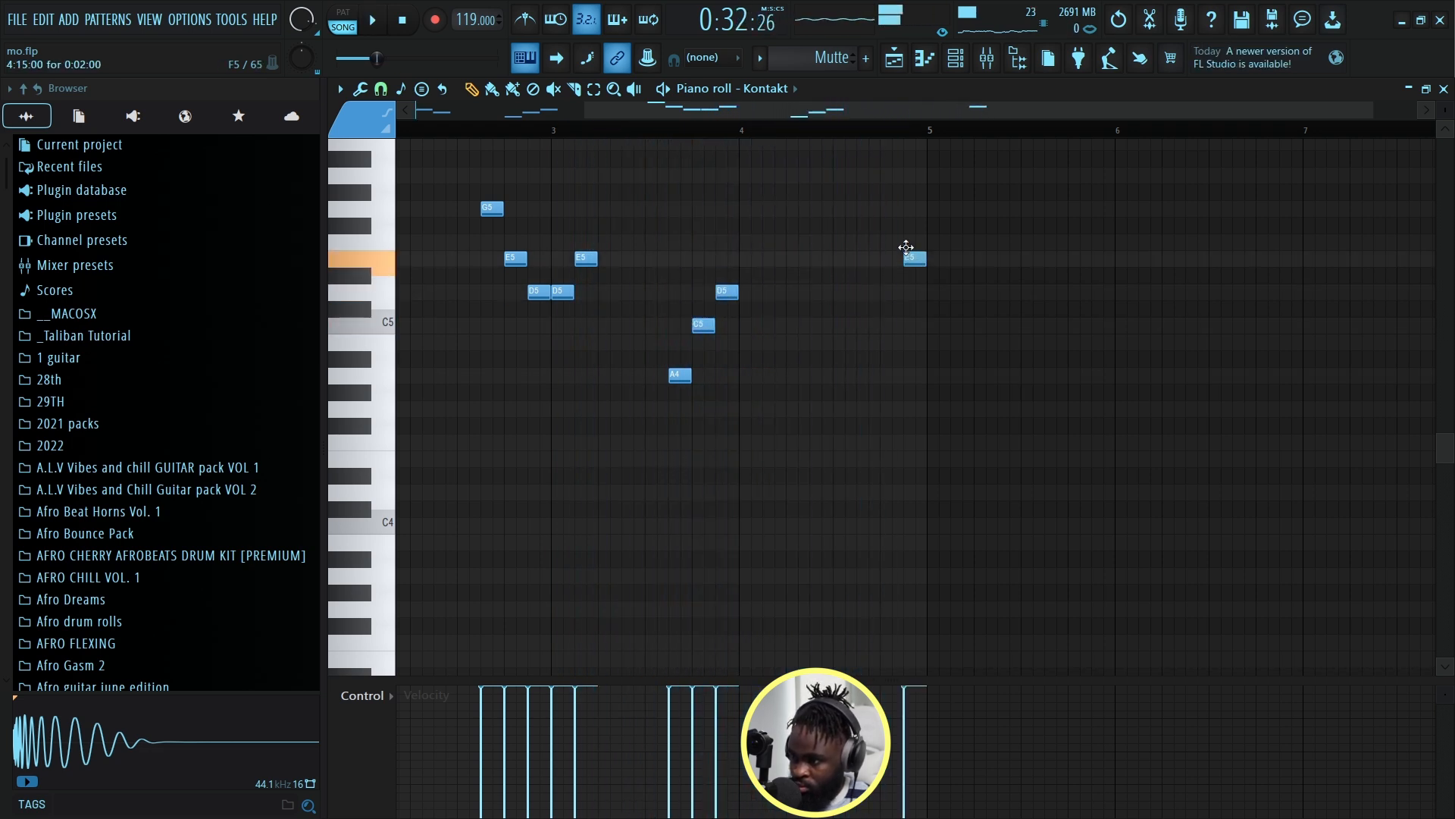
Play the arrangement in the playlist to hear the Mutte clips from bar 17, and reduce the track height.
key("space")
key("F5")
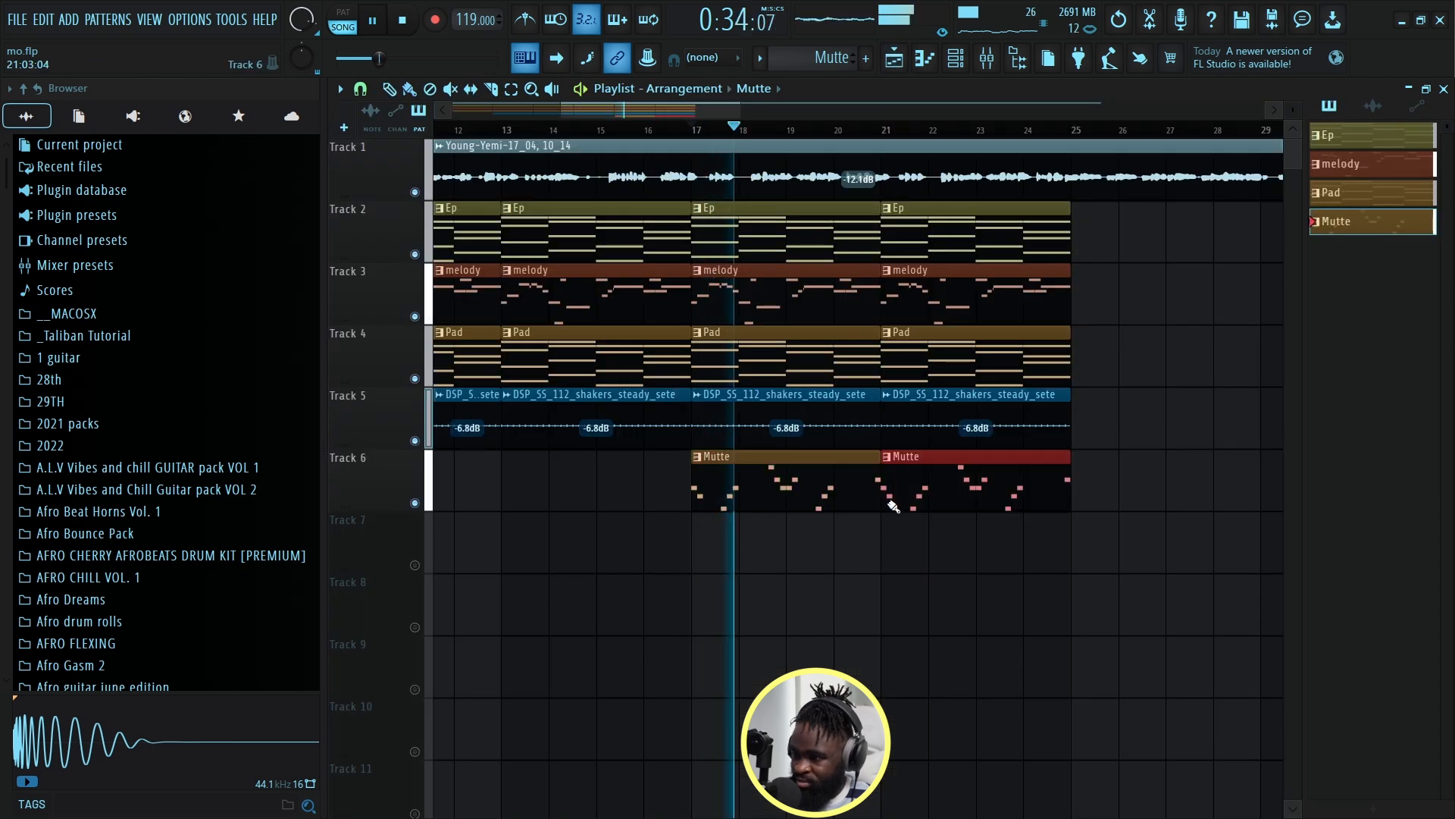
scroll(764, 135, "down", 4)
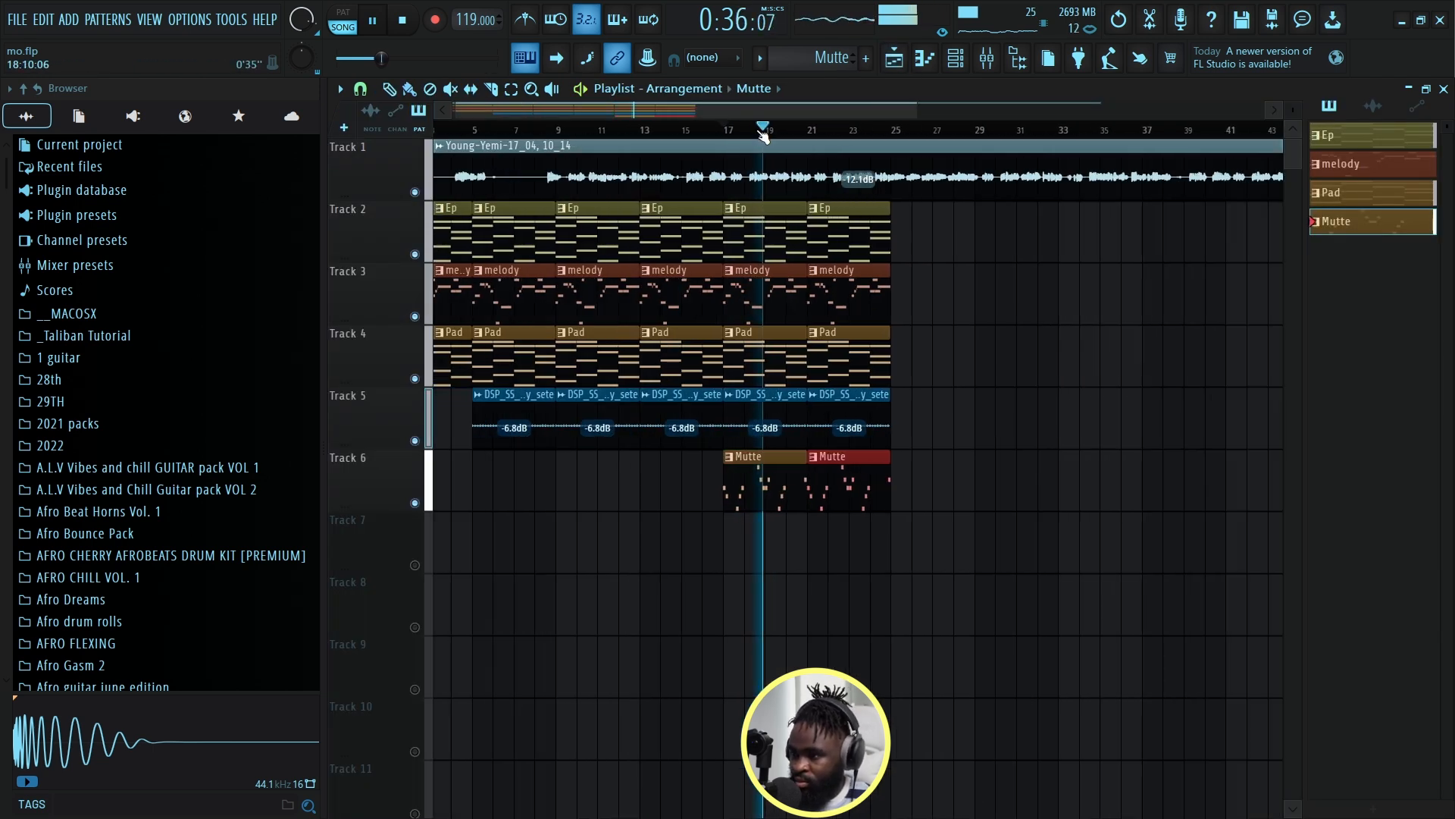
scroll(764, 136, "down", 1)
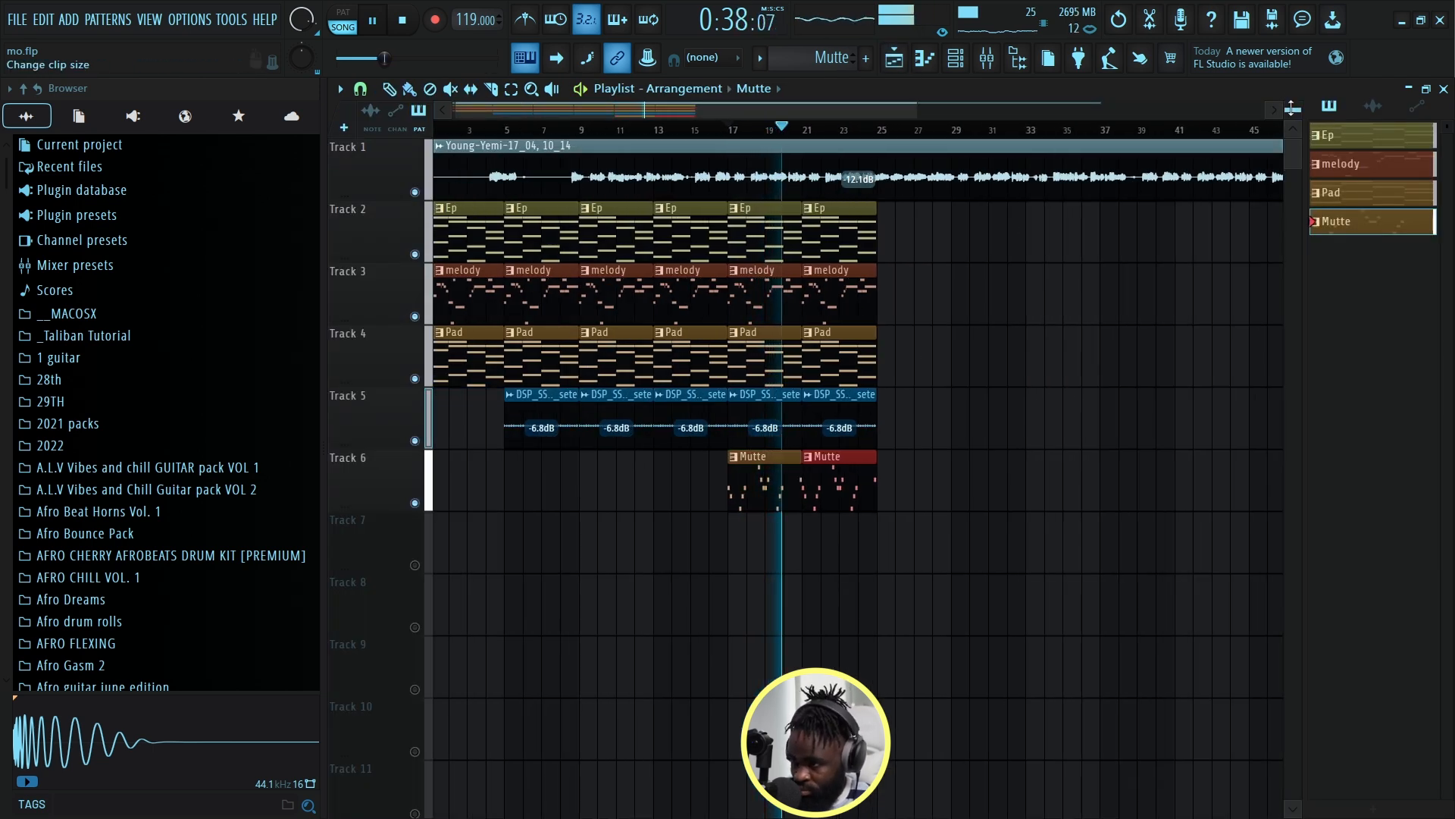
left_click_drag(1291, 109, 1291, 125)
scroll(877, 136, "up", 3)
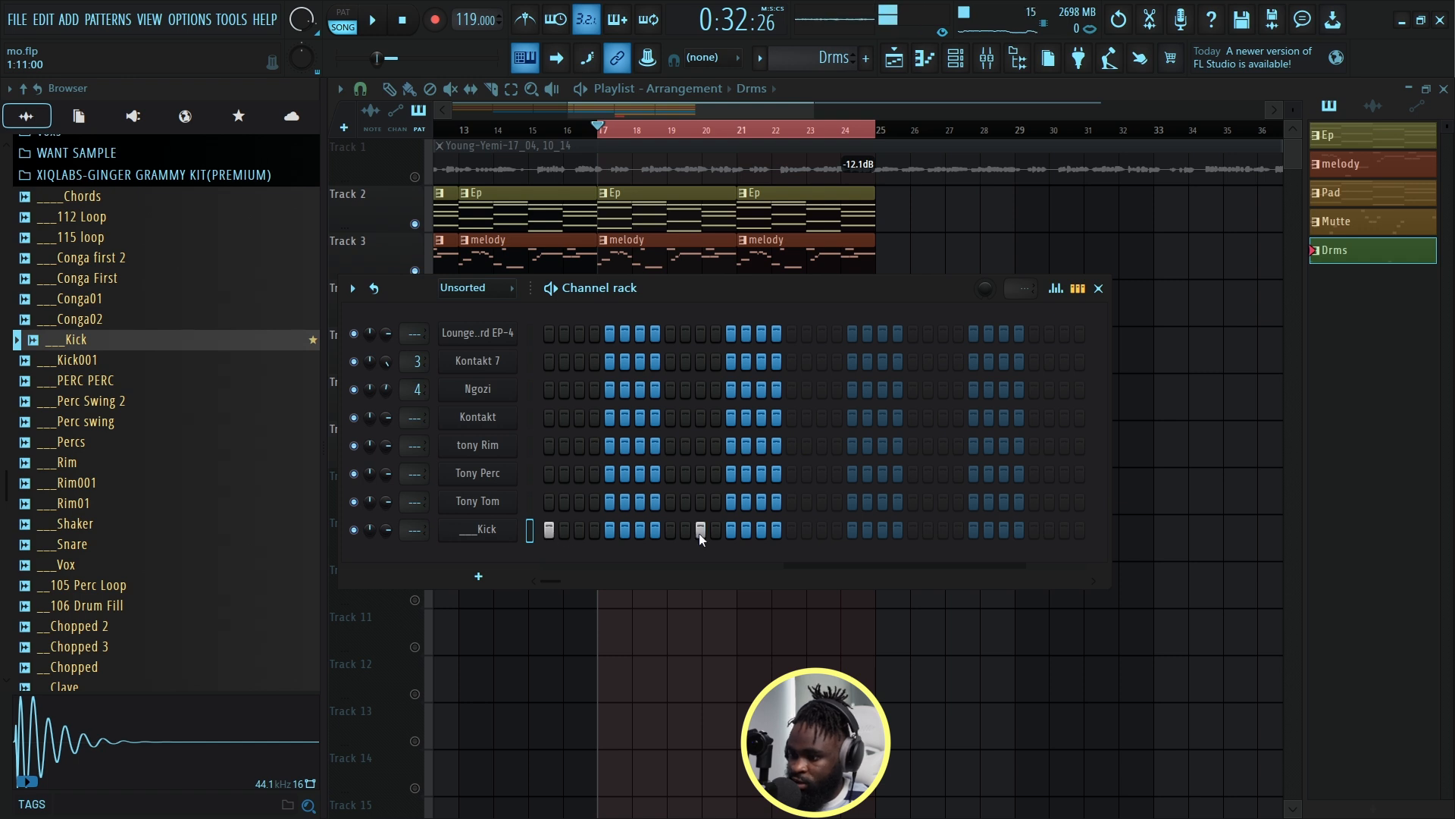
Add ___Kick hits on steps 15, 16, 17, 23 and 30 of the Drms pattern.
left_click(790, 531)
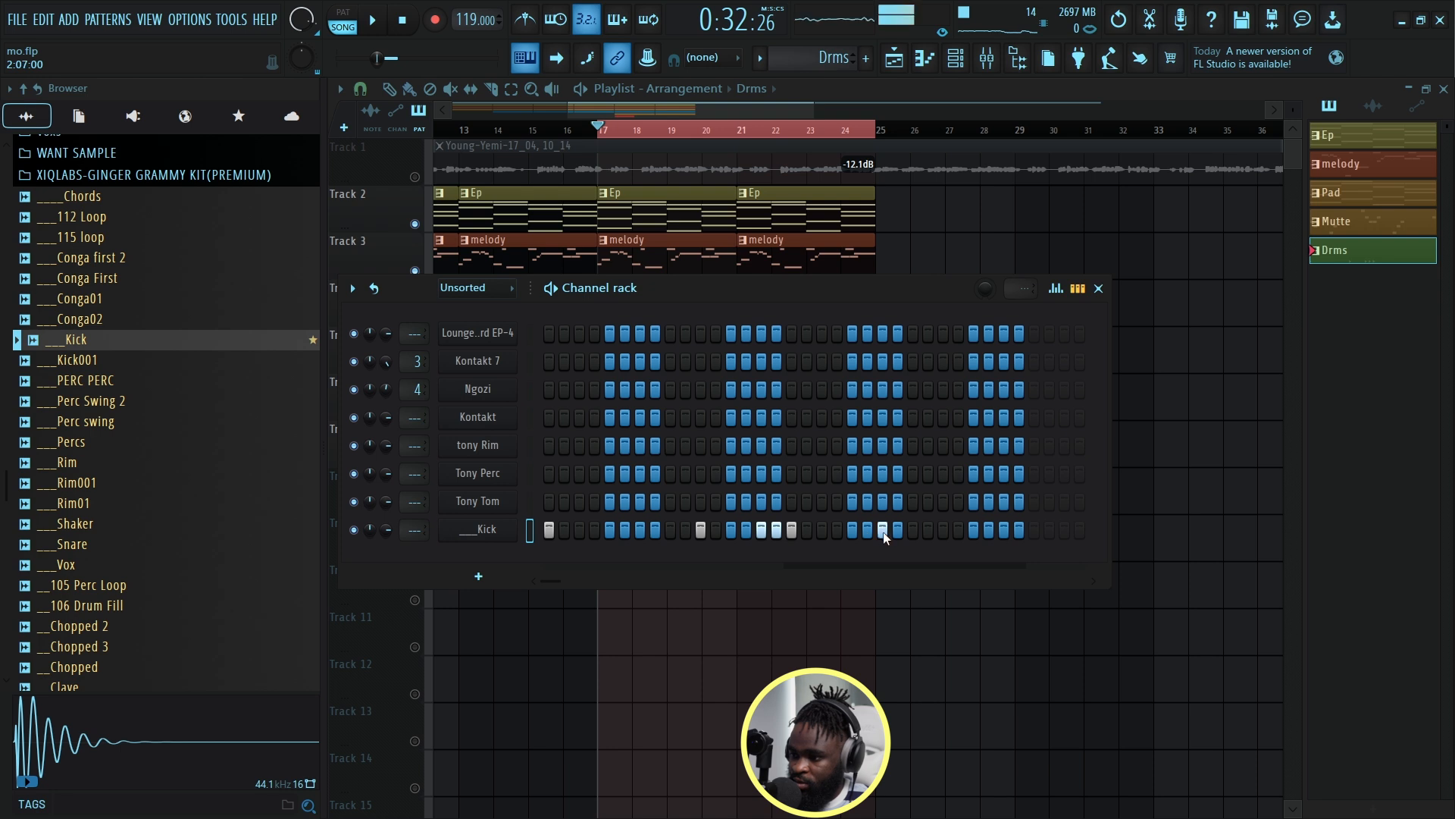
left_click(985, 533)
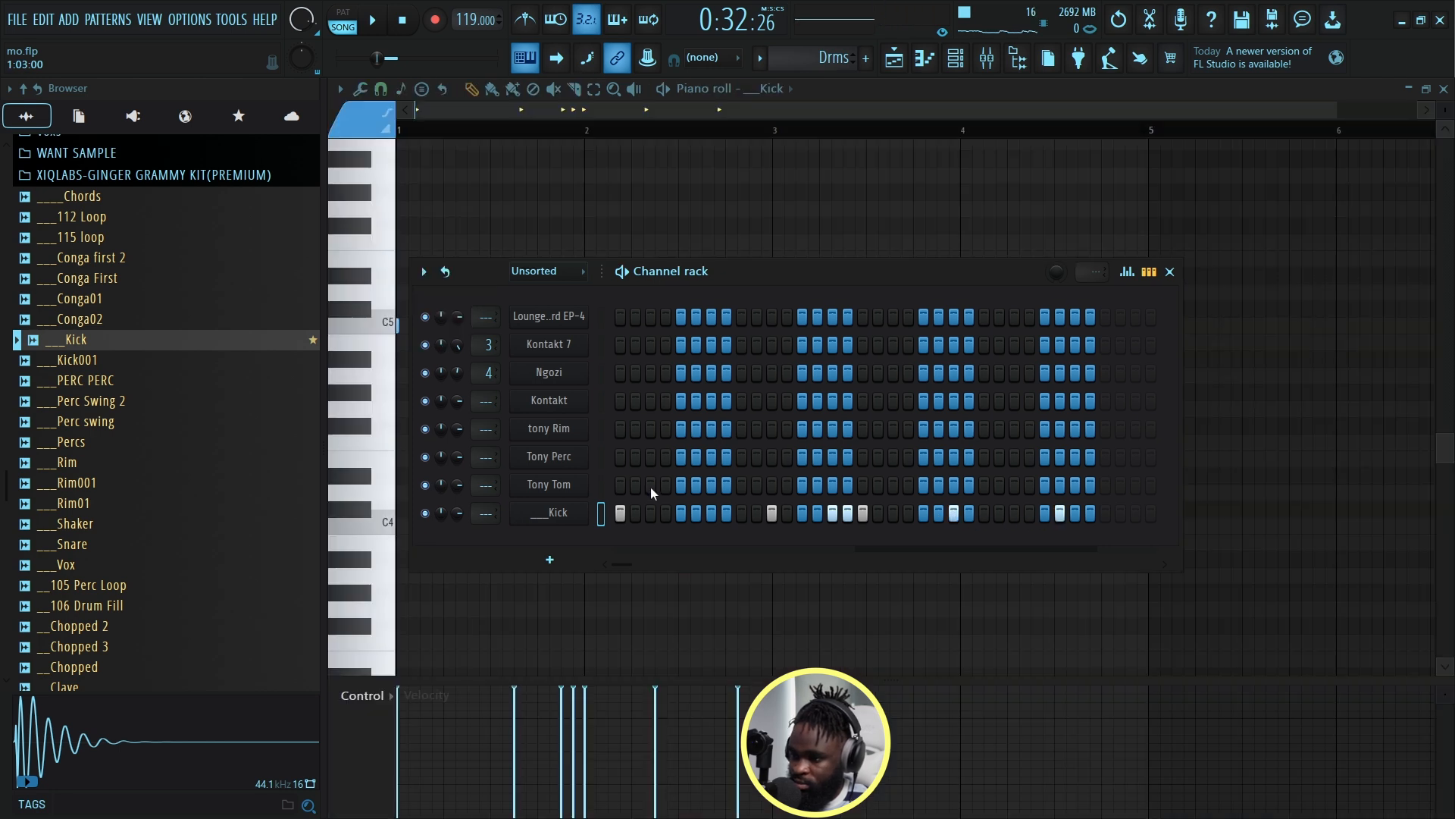
Add a Tony Tom hit on step 3 and a Tony Perc hit on step 7 of the Drms pattern while the song plays.
left_click(650, 486)
key("space")
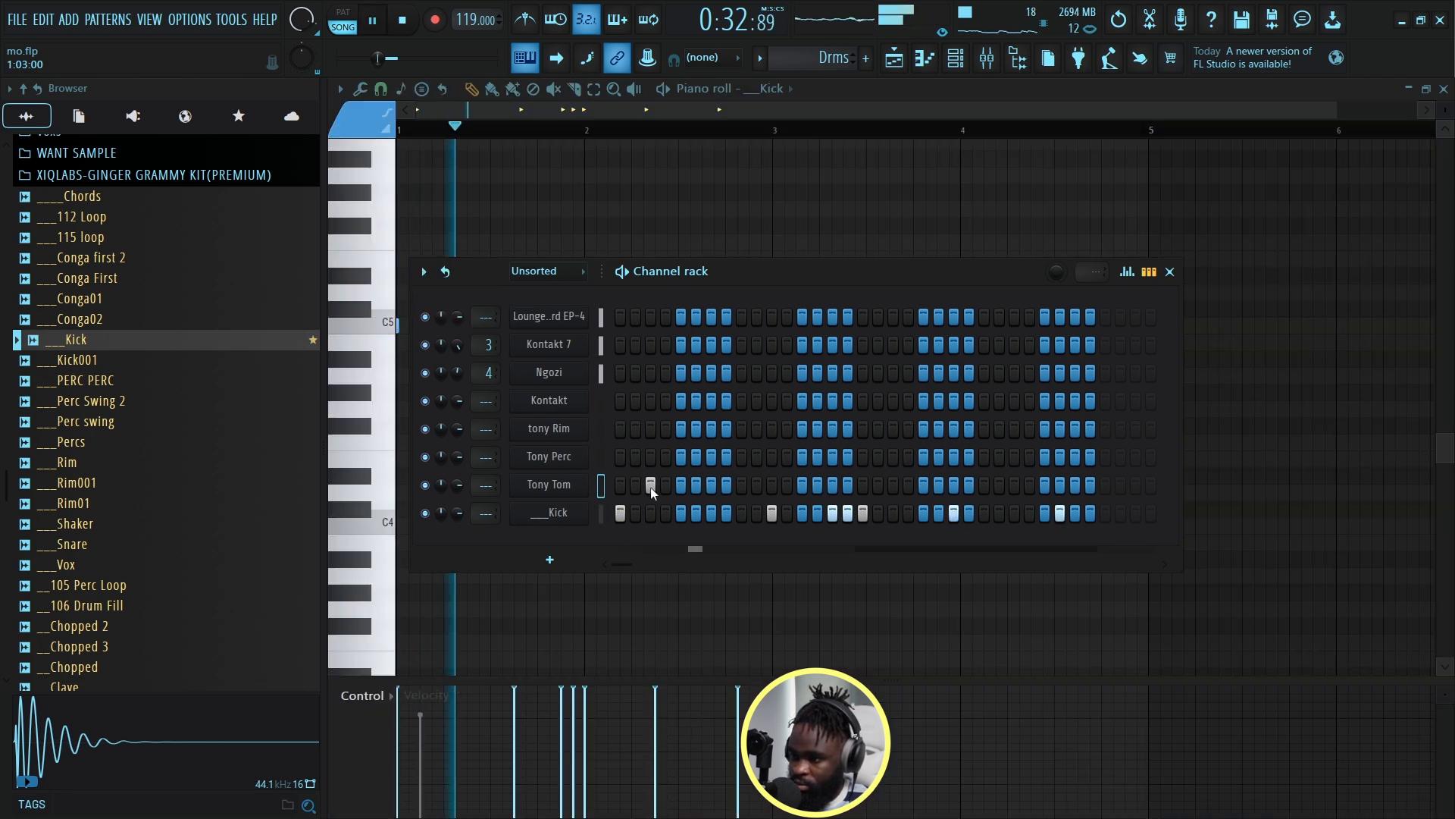
left_click(711, 457)
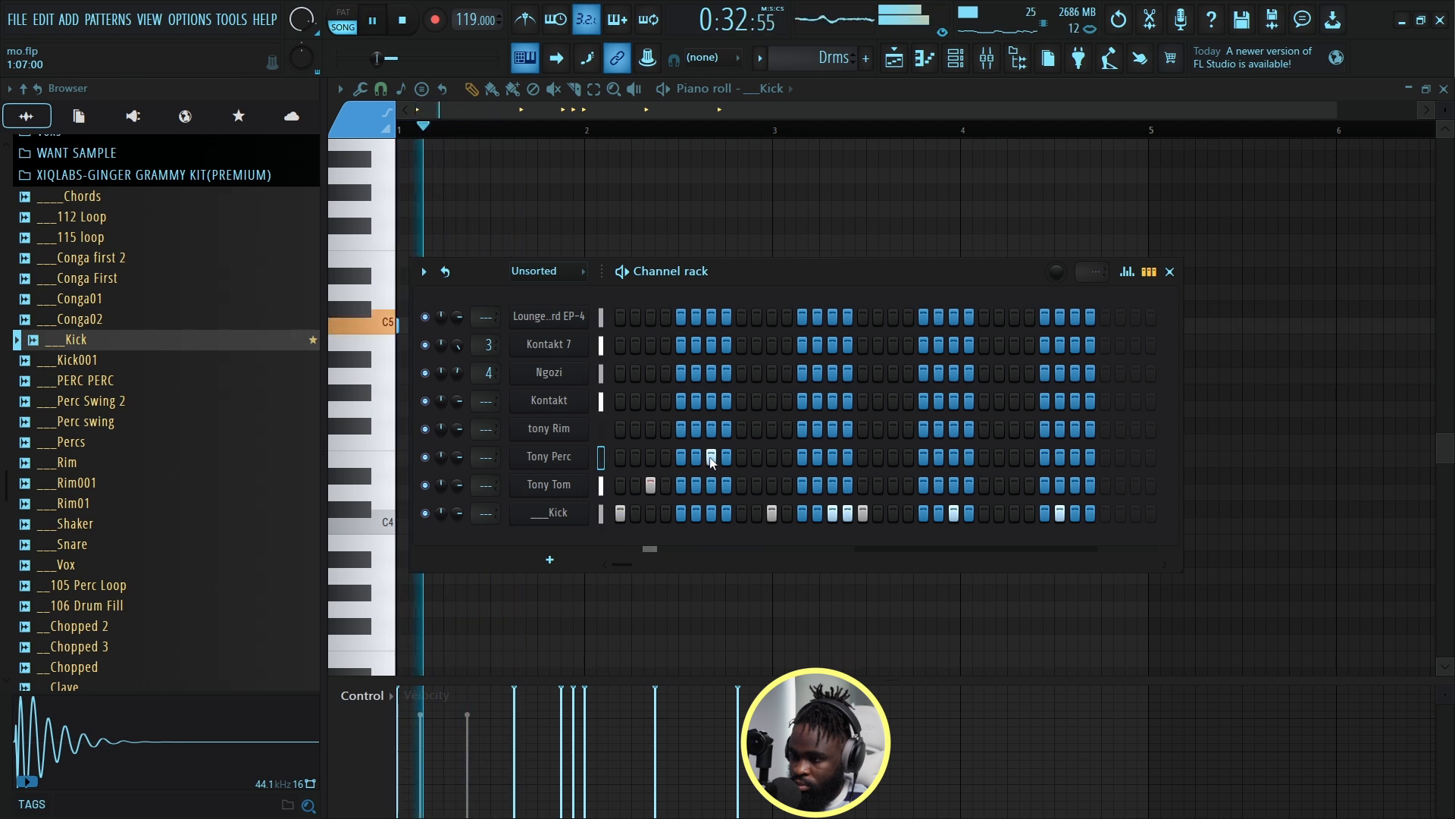
Add tony Rim hits on steps 13, 23 and 29 and a Tony Perc hit on step 31 of the Drms pattern.
left_click(740, 431)
left_click(740, 430)
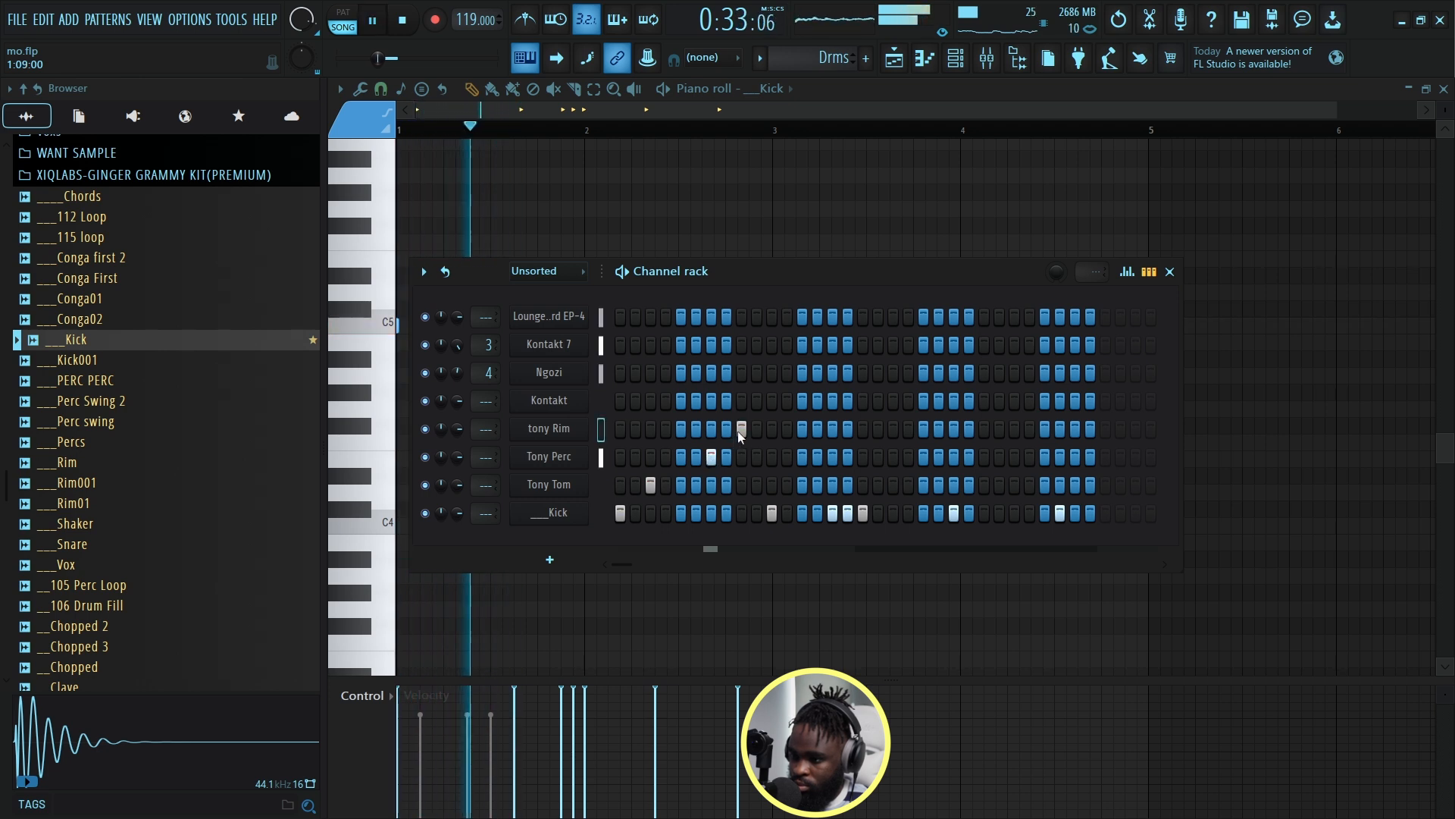
left_click(800, 432)
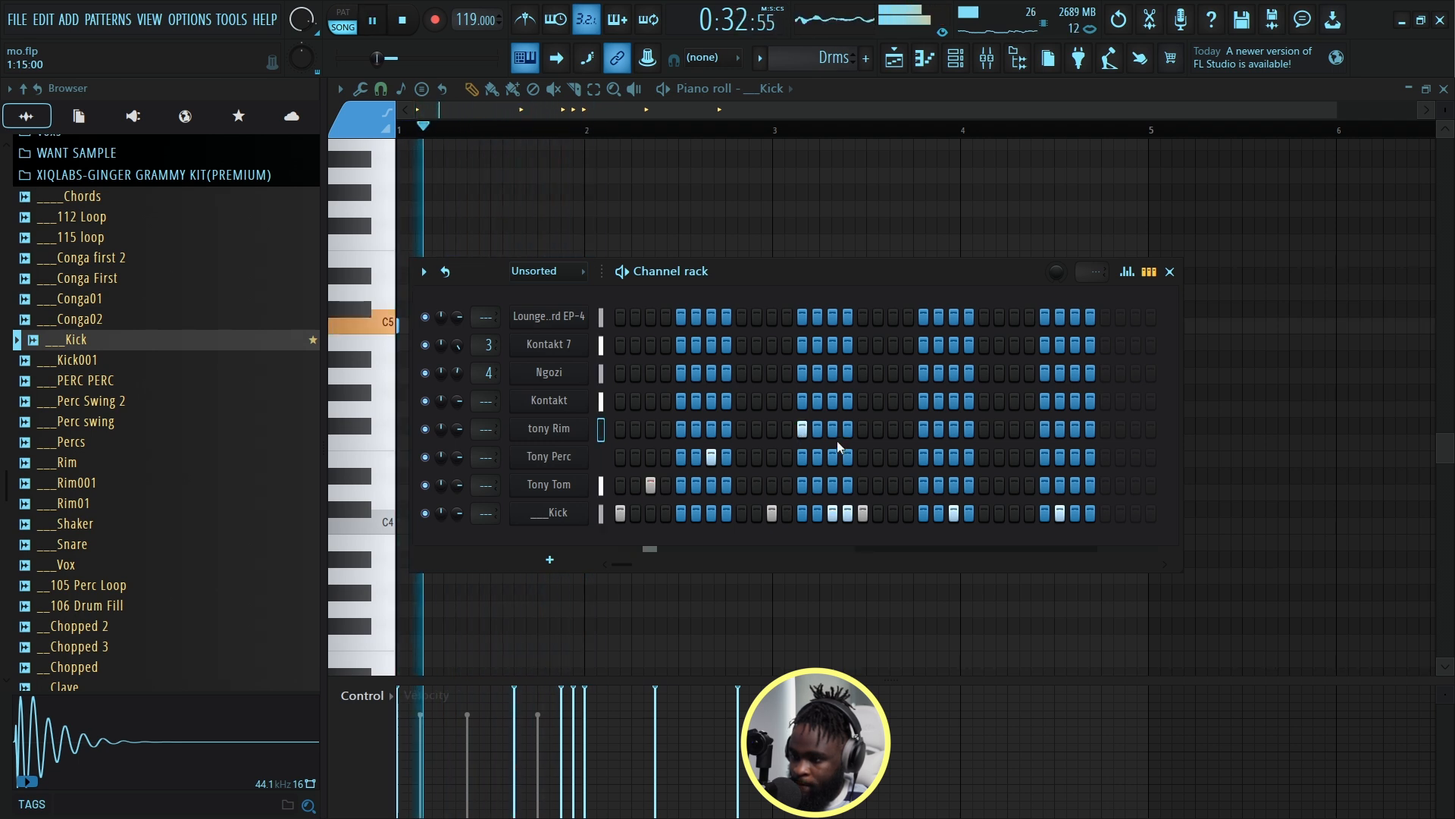
left_click(954, 432)
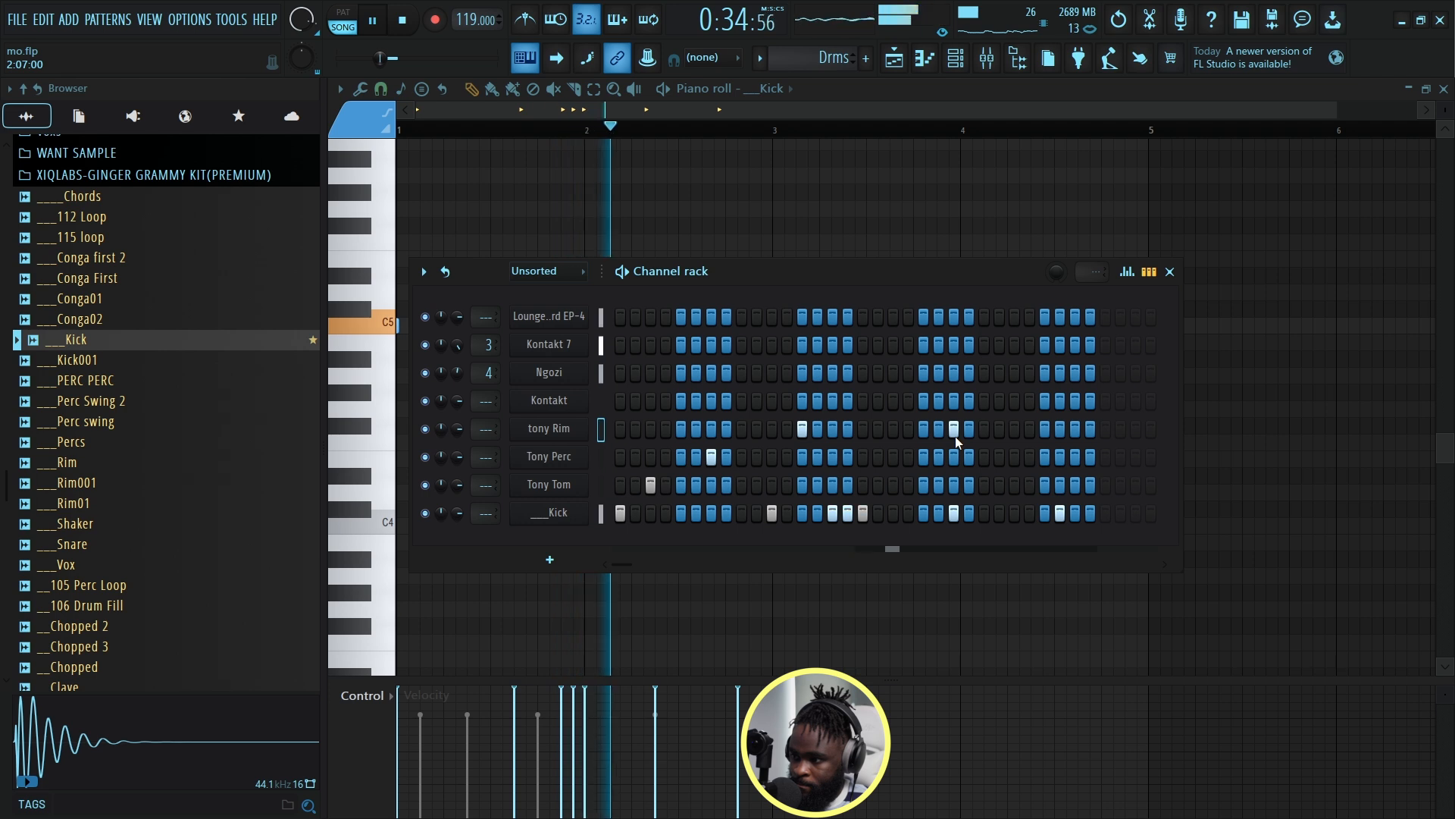
left_click(1045, 429)
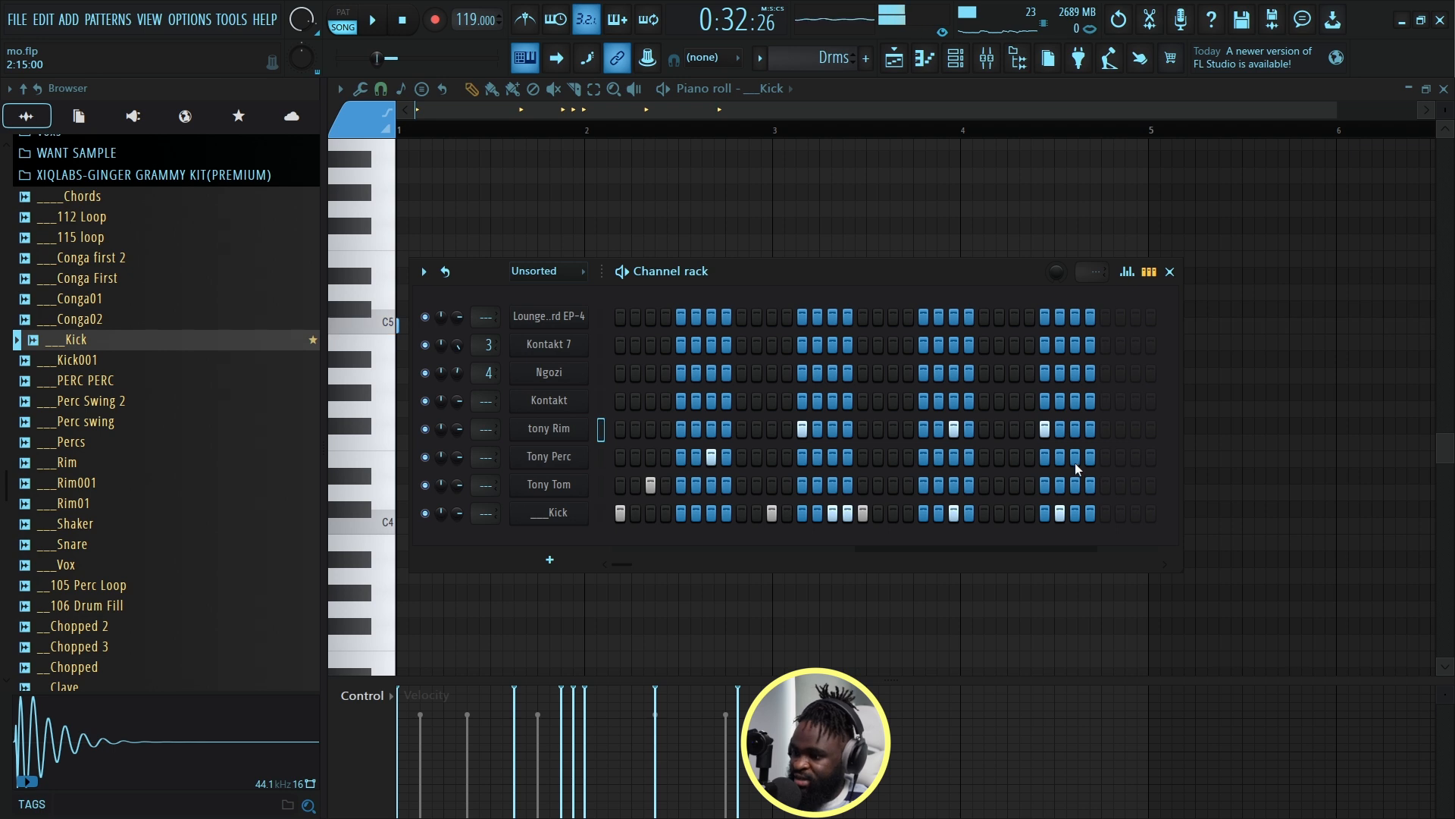
Convert the Tony Tom, Tony Perc and tony Rim step sequences of the Drms pattern to piano roll notes.
right_click(602, 489)
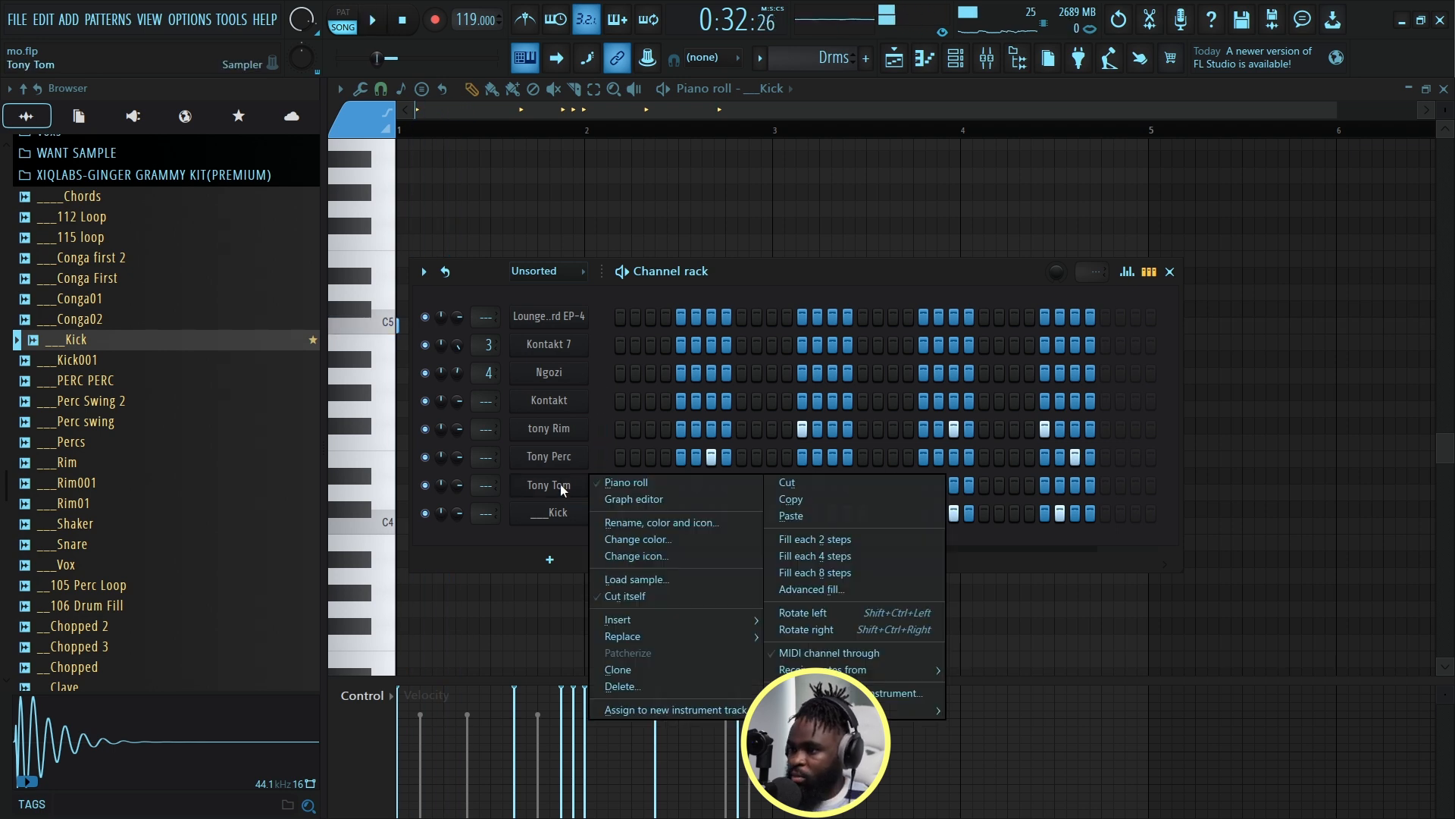
left_click(606, 482)
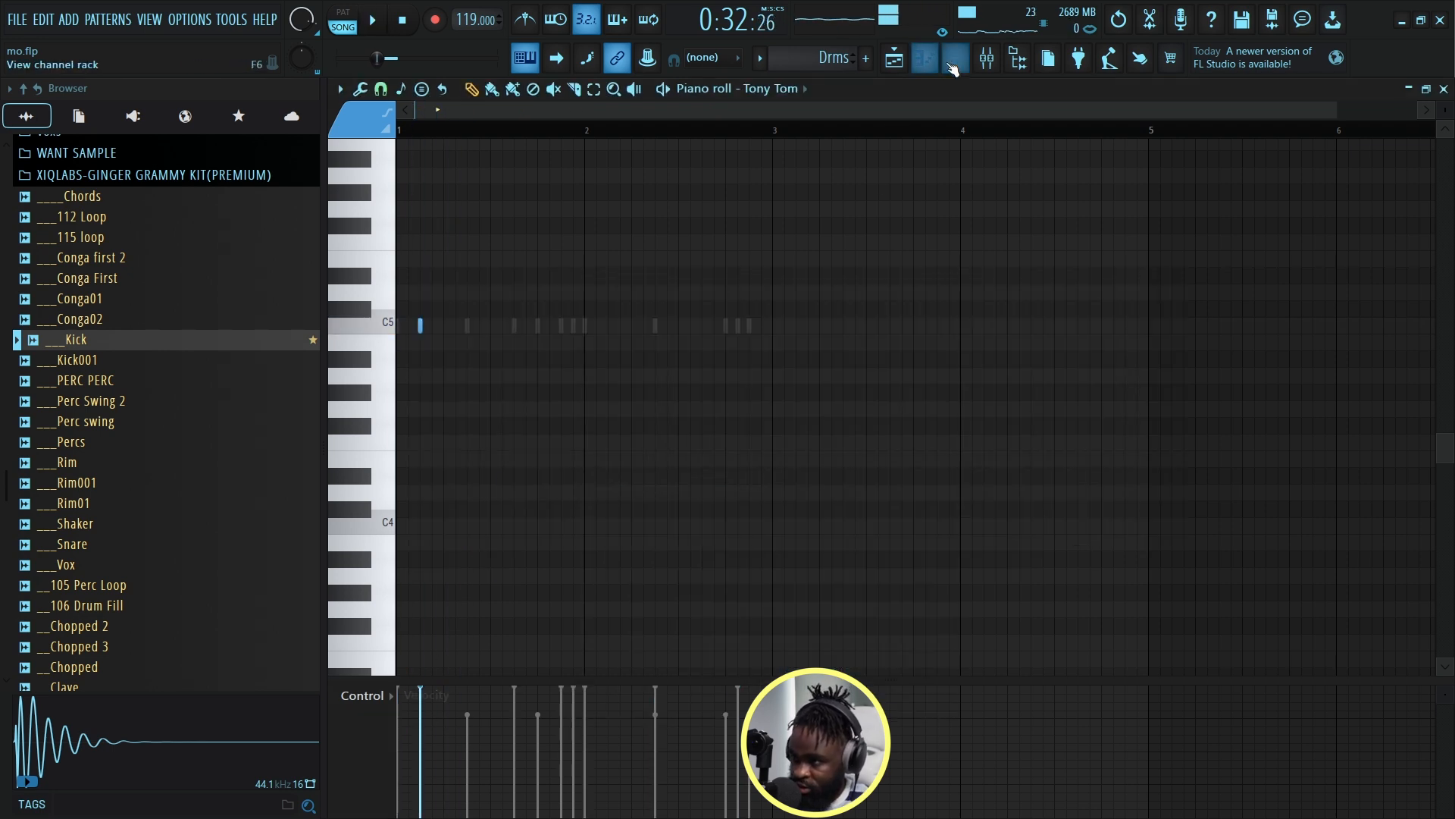
left_click(952, 65)
right_click(588, 454)
left_click(612, 457)
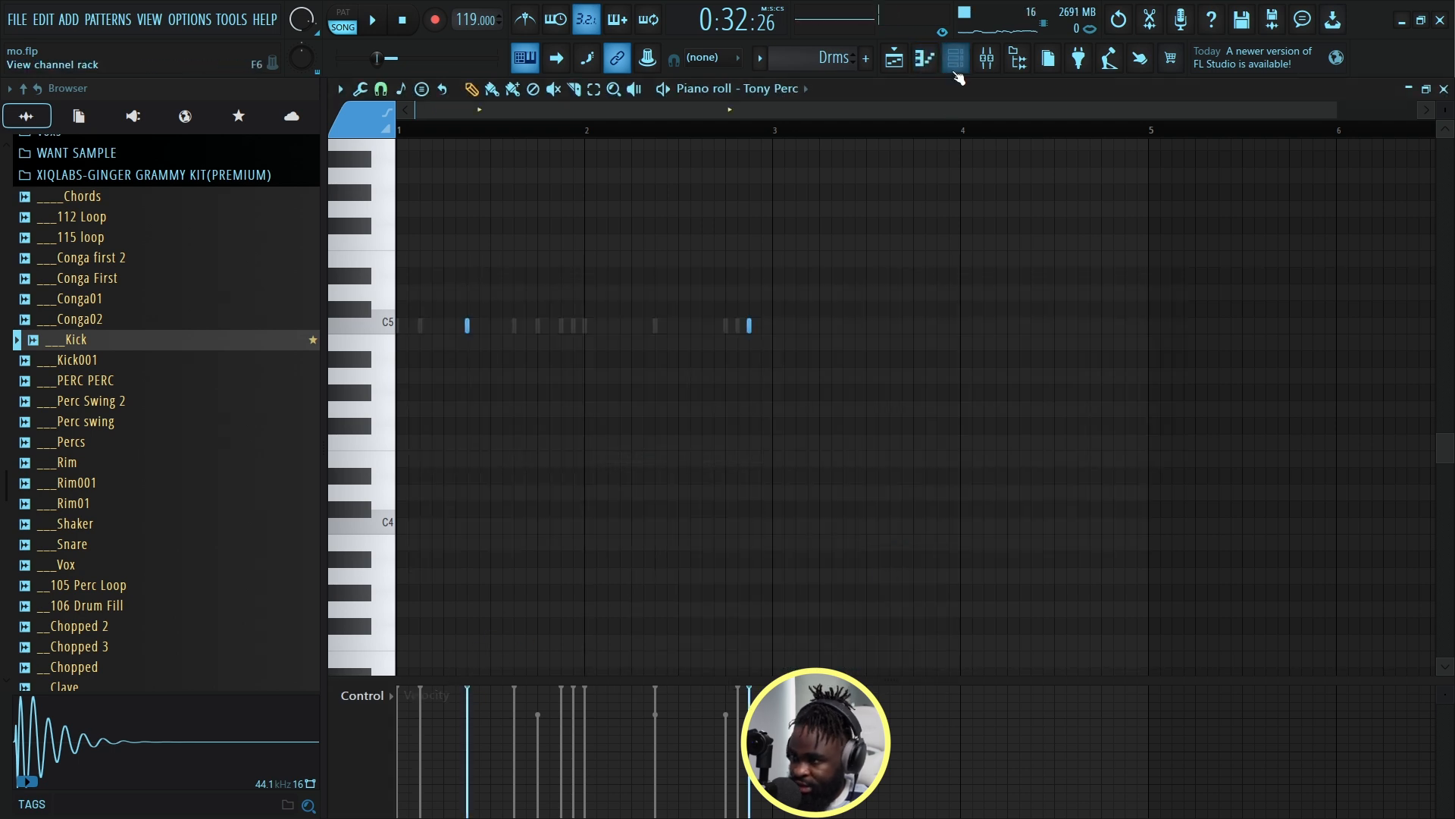
left_click(955, 73)
right_click(570, 442)
left_click(627, 429)
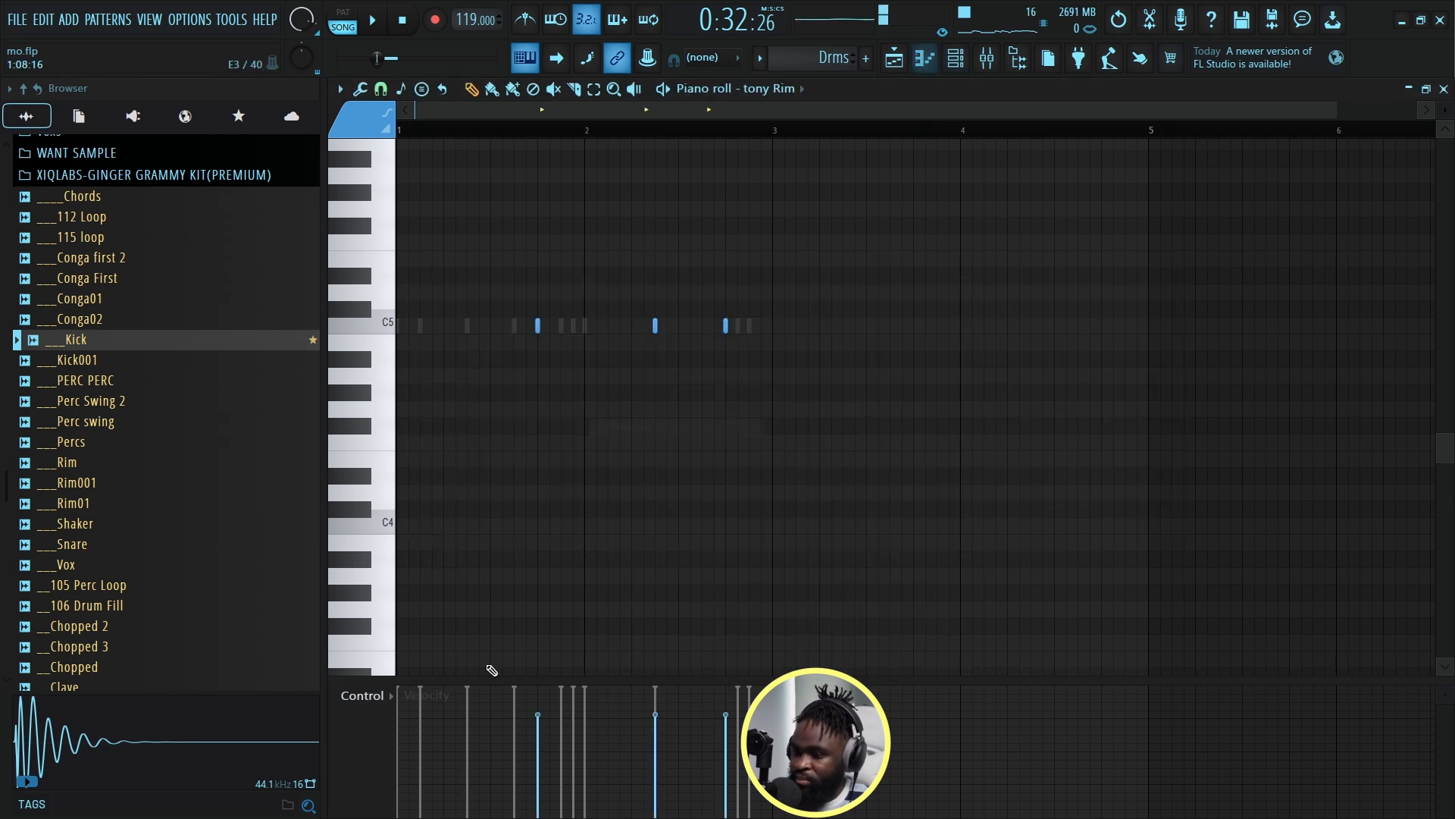
Repeat the Drms clip on Track 7 to fill bars 17 to 24 of the playlist, and solo that track during playback.
key("space")
key("F5")
key("ctrl+b")
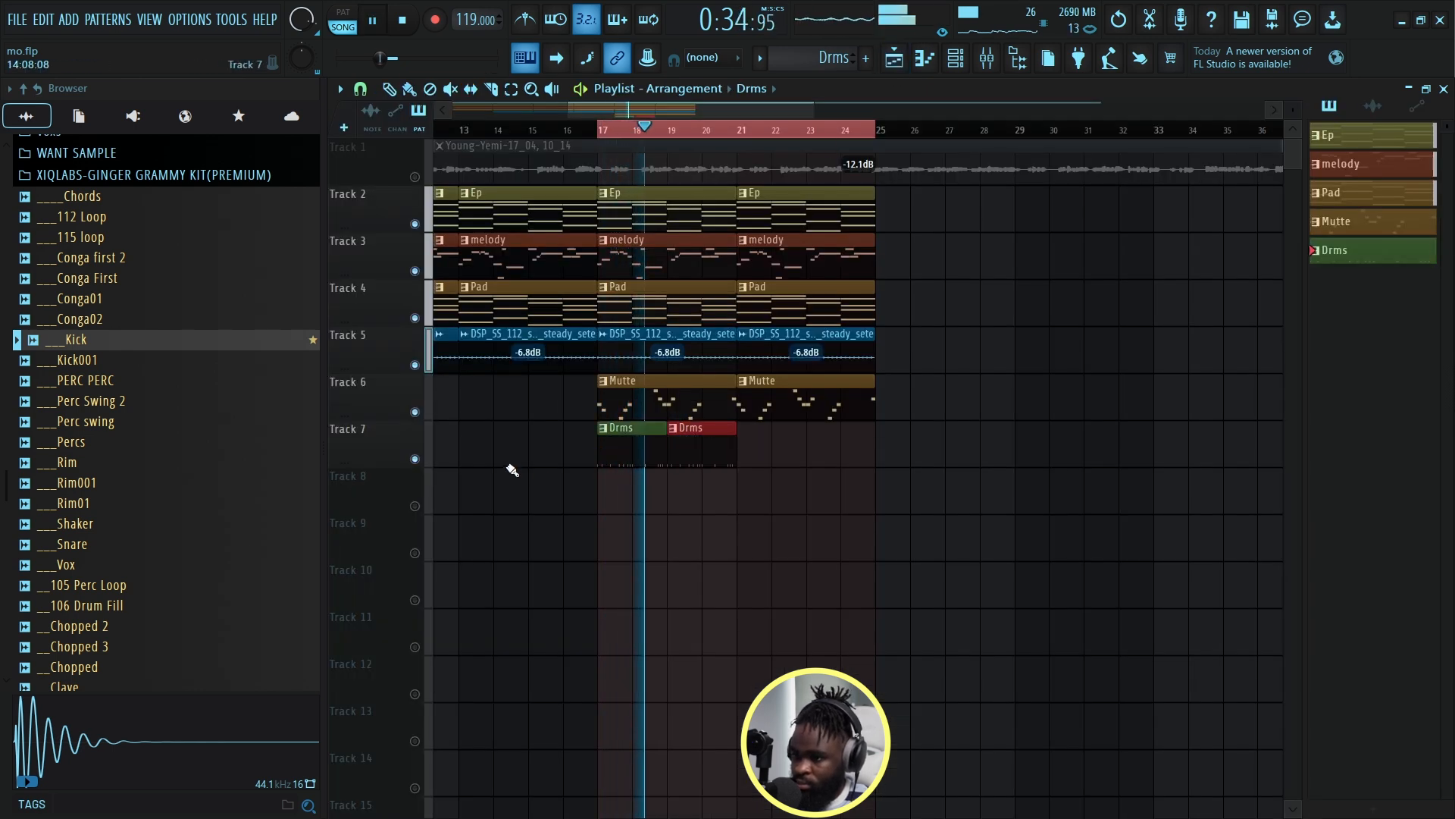
left_click(415, 458, "ctrl")
key("ctrl+b")
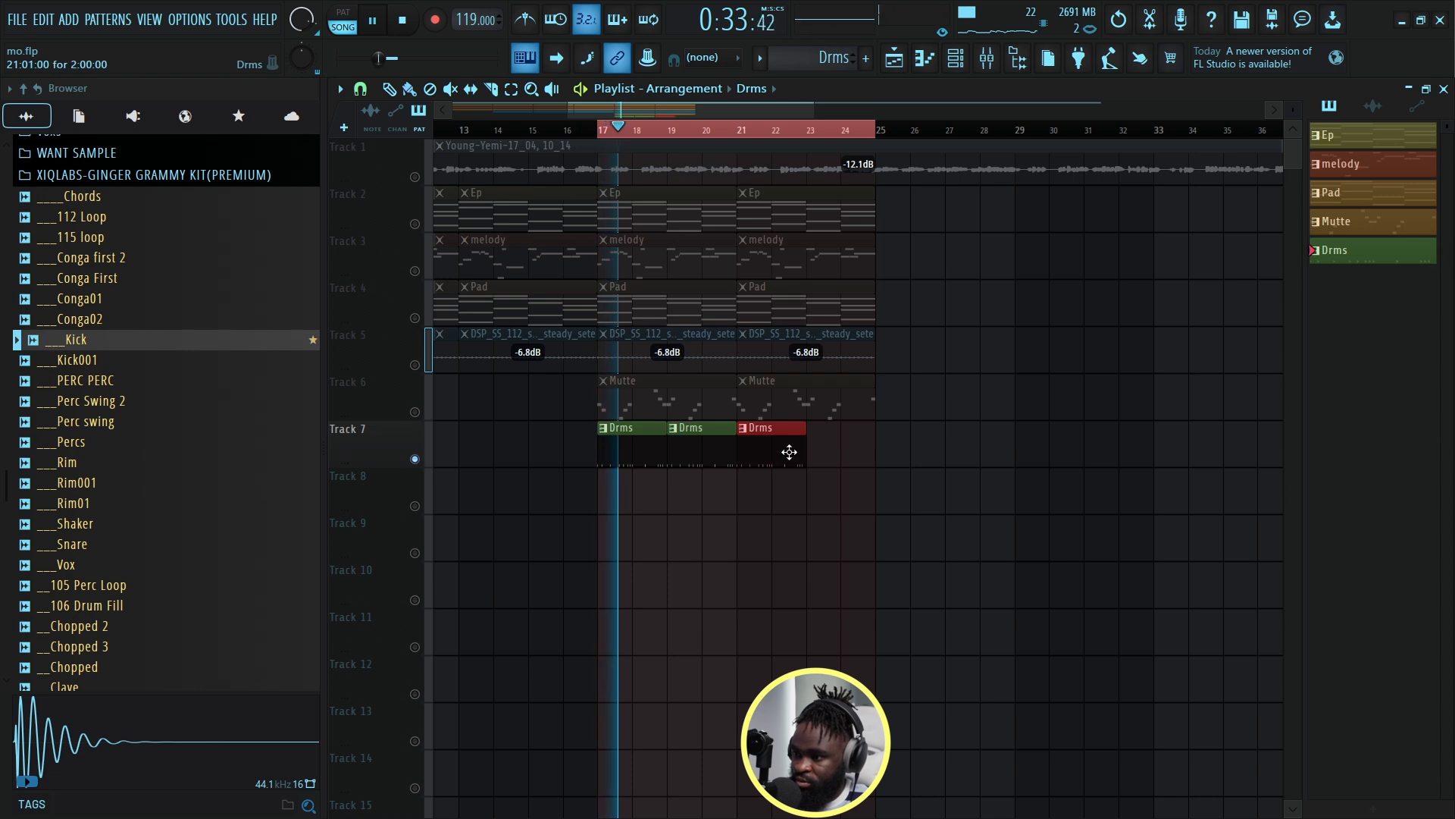
key("ctrl+b")
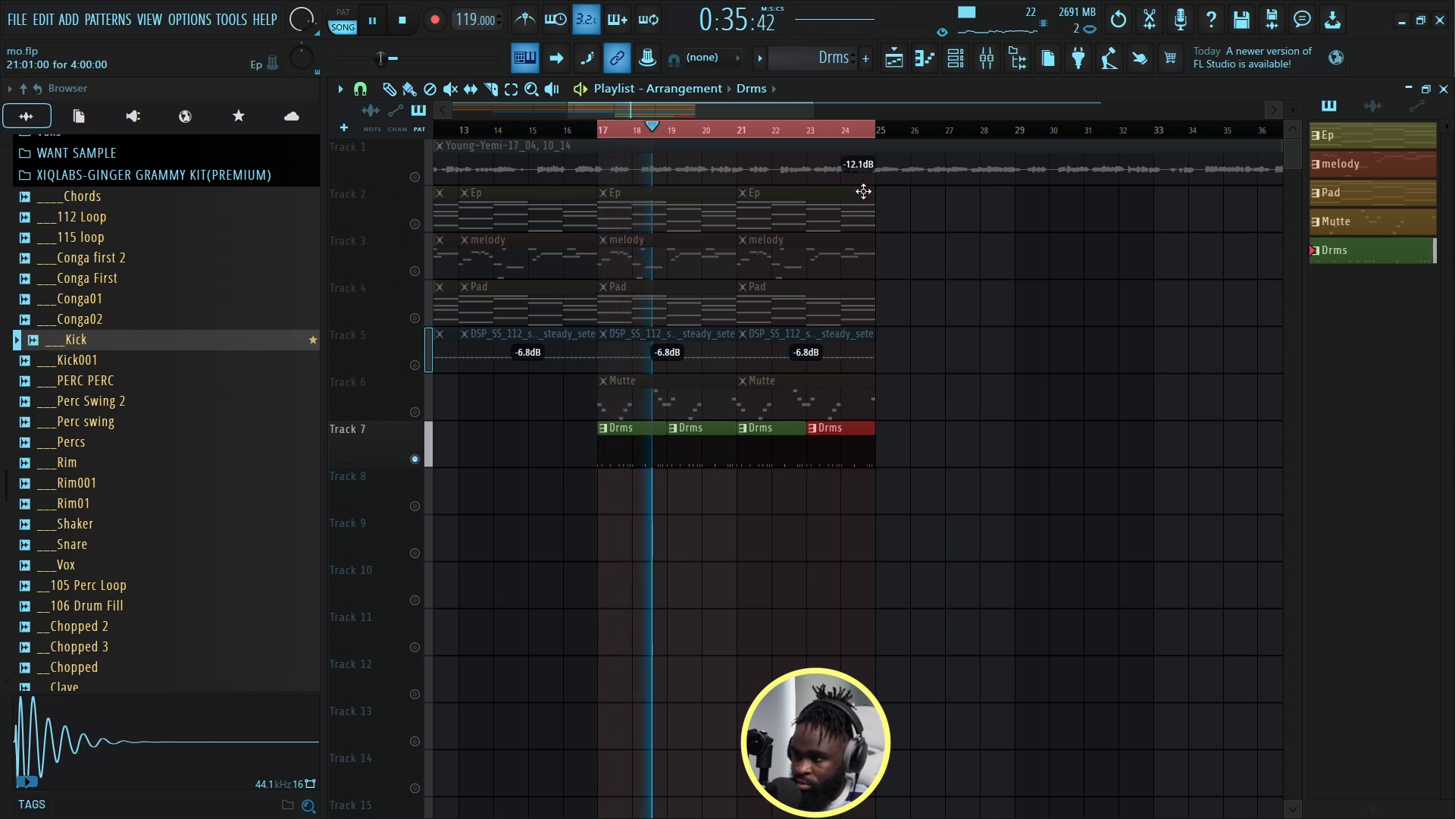
Stop playback and add a SubBoomBass2 instrument as a new channel, placing its window higher up.
left_click(961, 65)
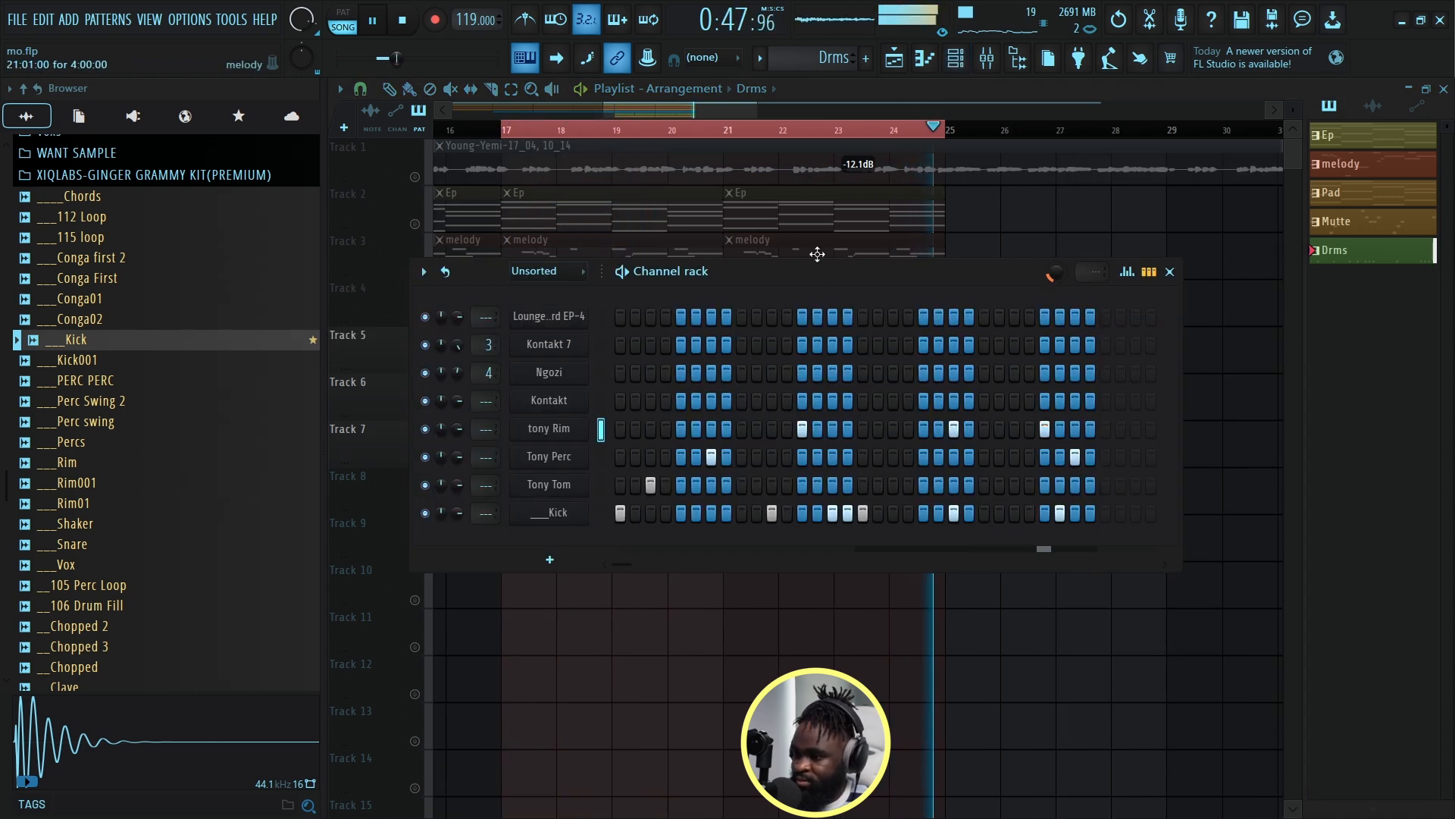
right_click(761, 593)
key("space")
left_click(956, 67)
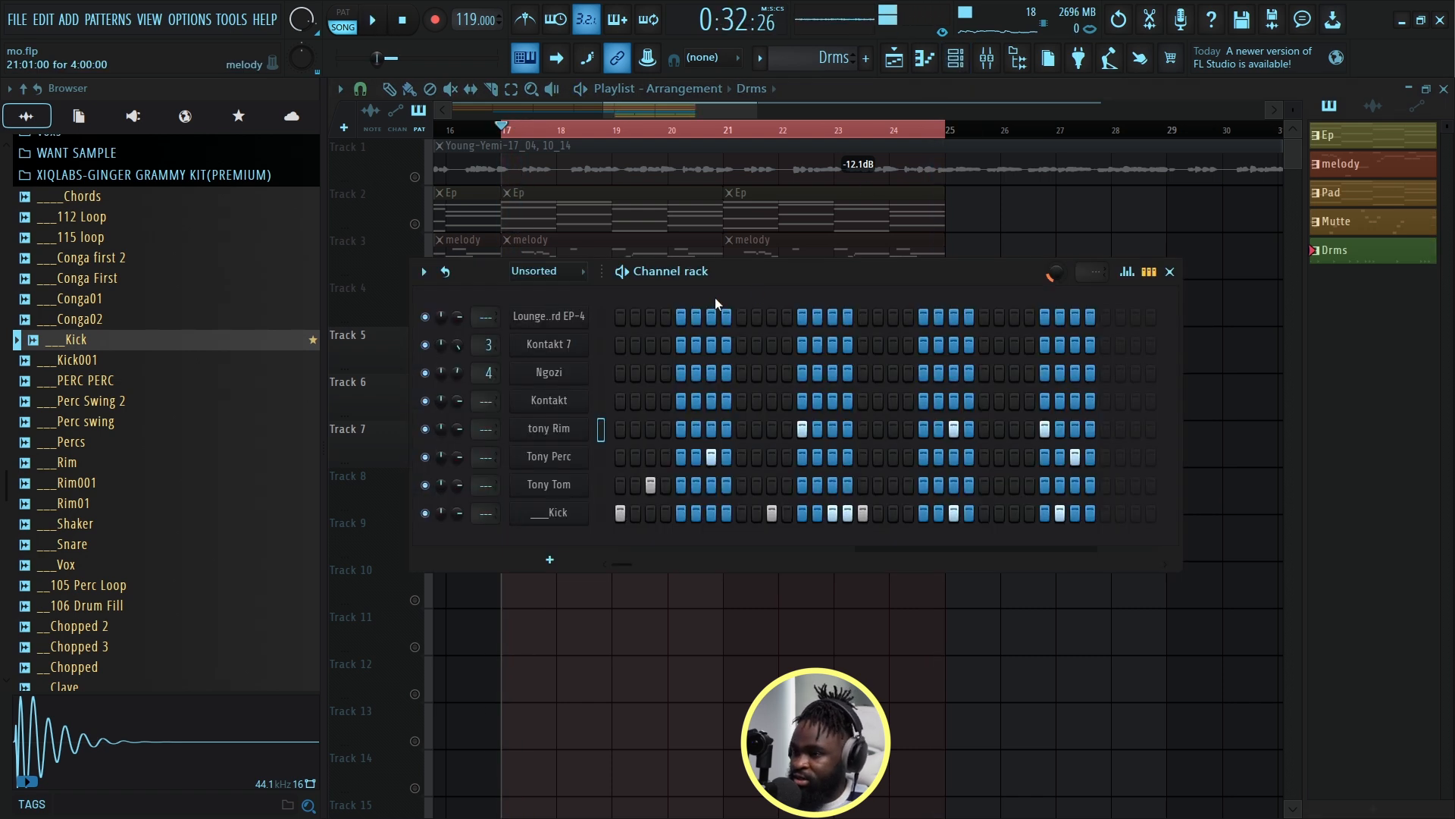
left_click(549, 559)
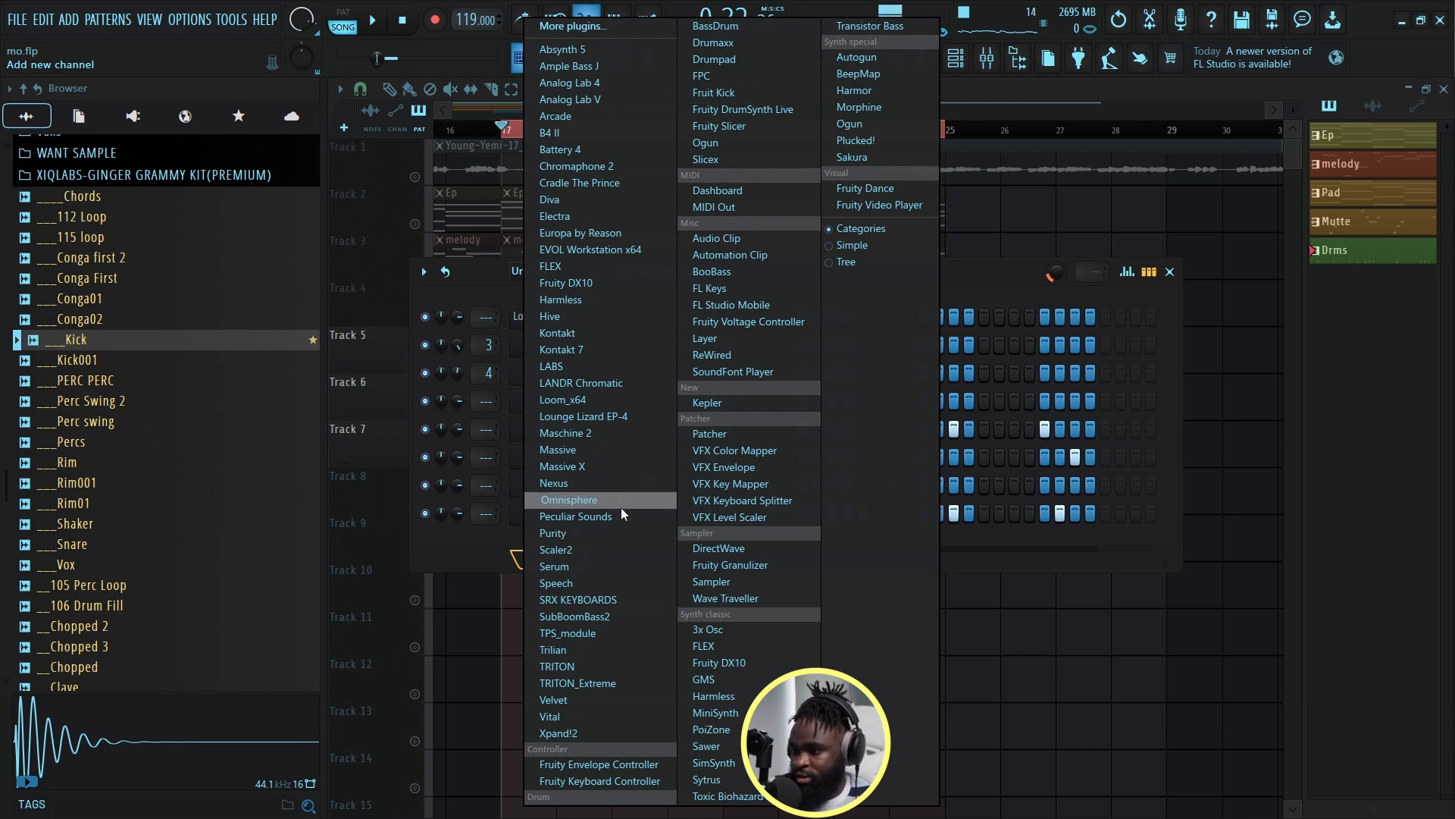
left_click(586, 616)
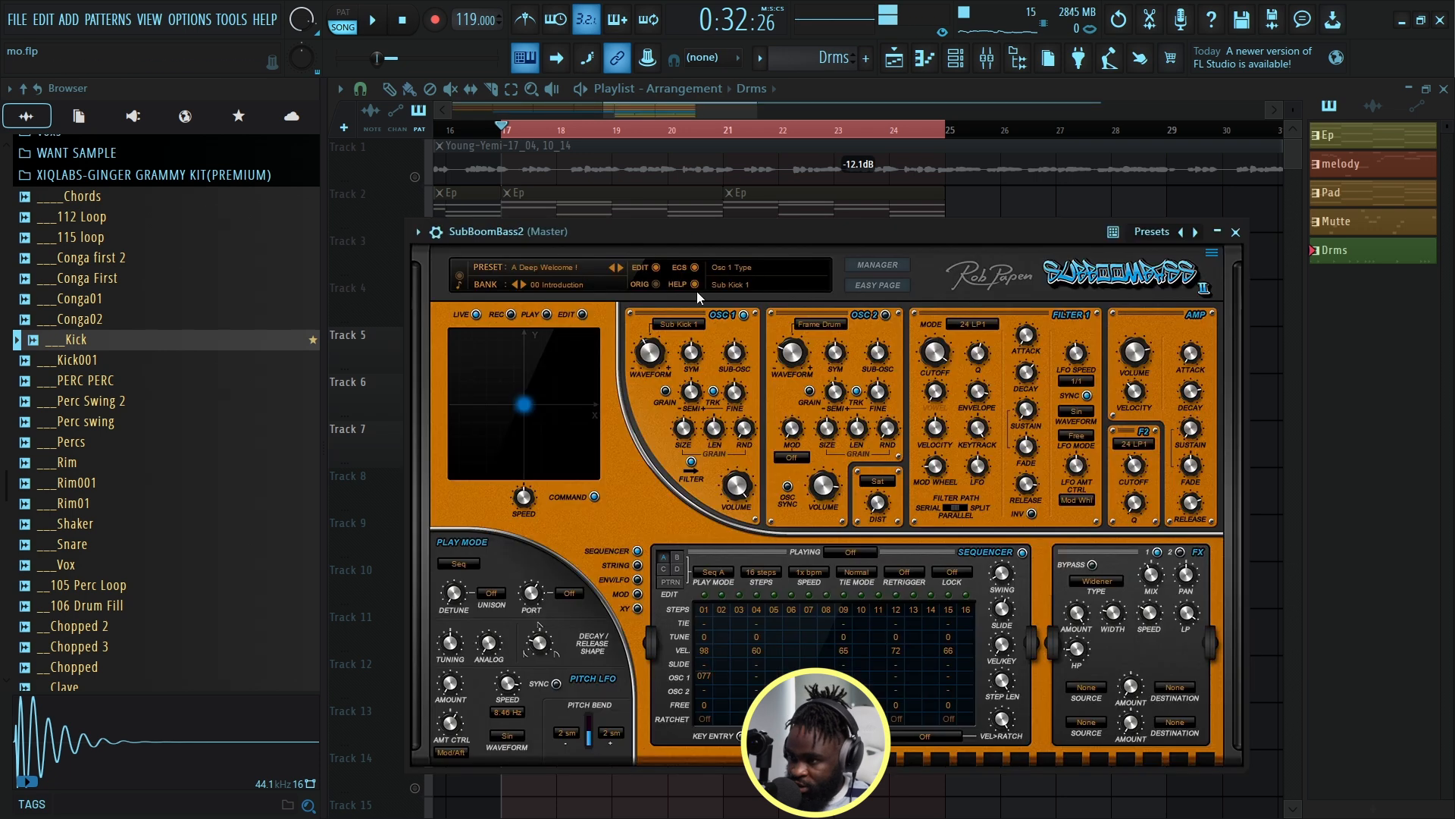
left_click_drag(697, 231, 697, 120)
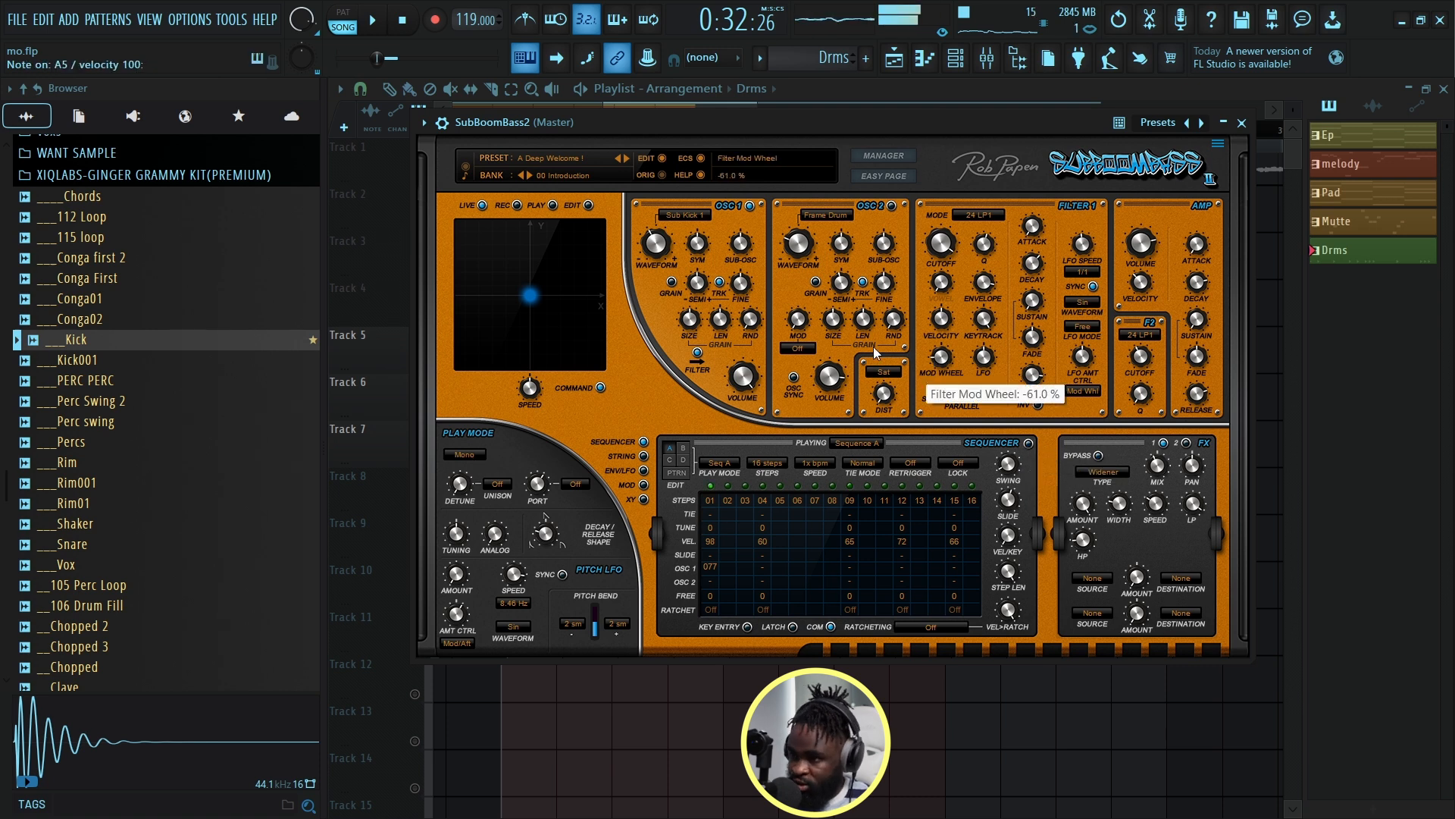
Create a new empty pattern and name it Bass.
left_click(760, 58)
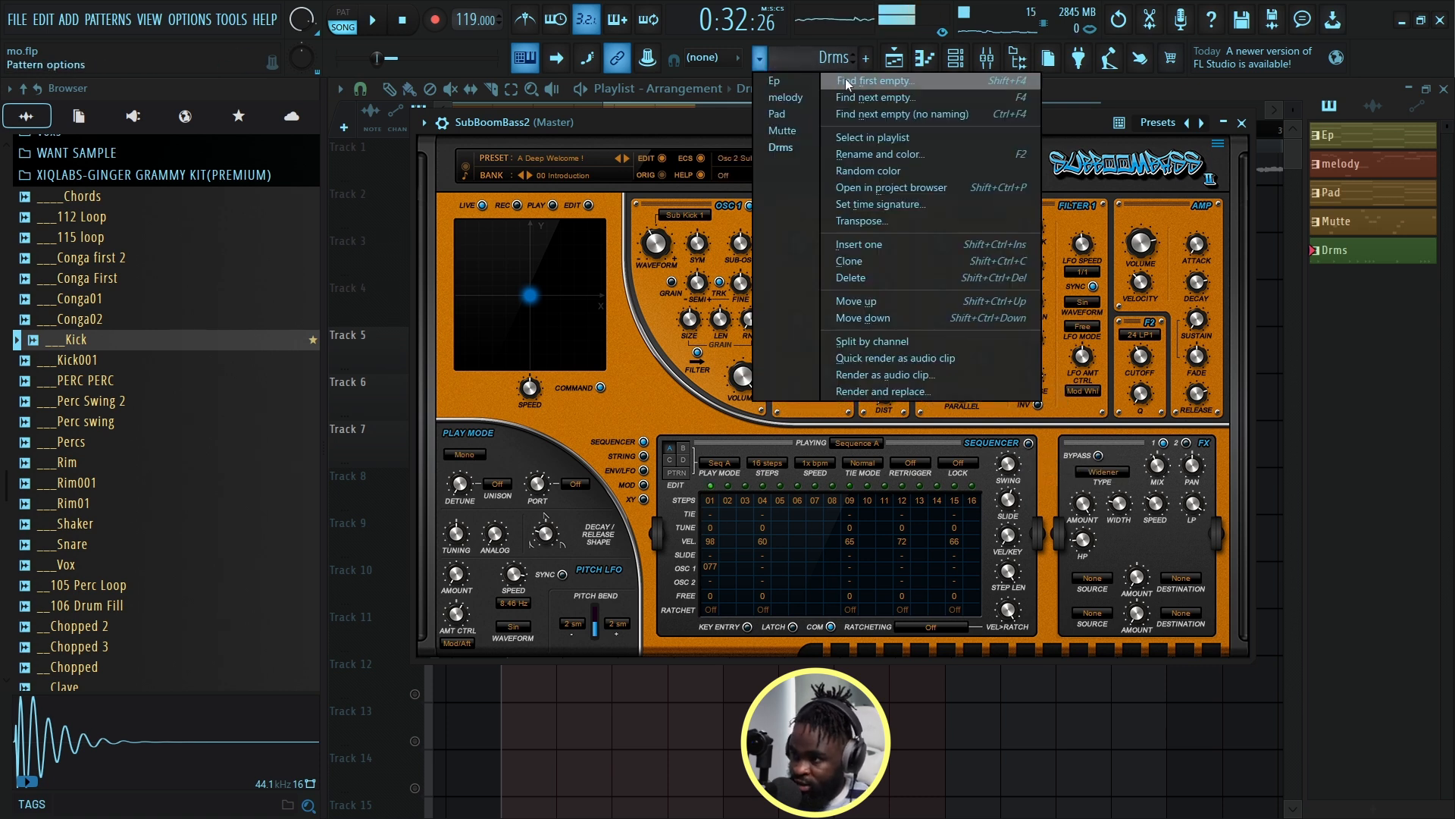
left_click(852, 85)
key("Caps_Lock")
type("Bass")
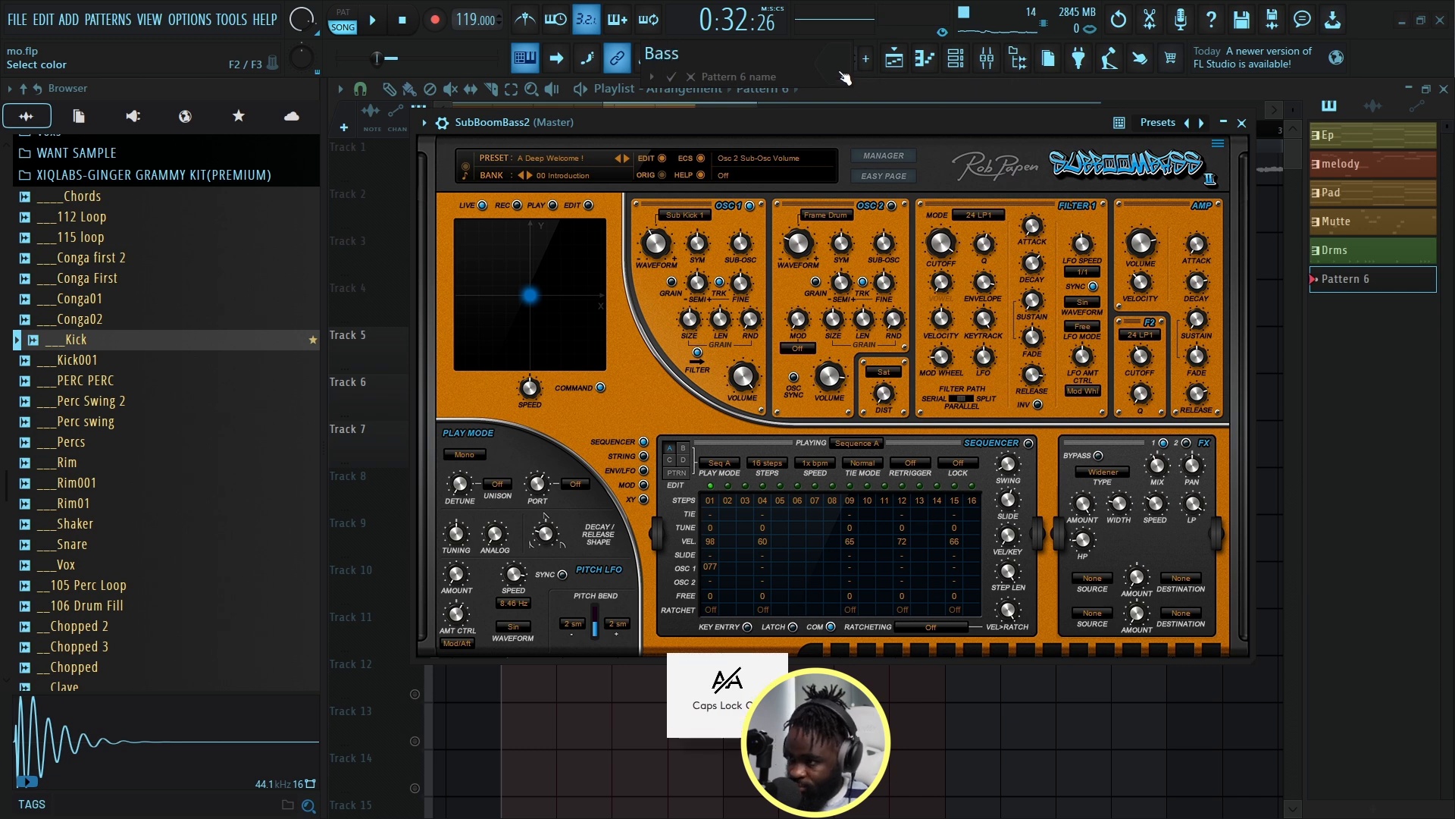
left_click(842, 74)
double_click(920, 244)
key("Return")
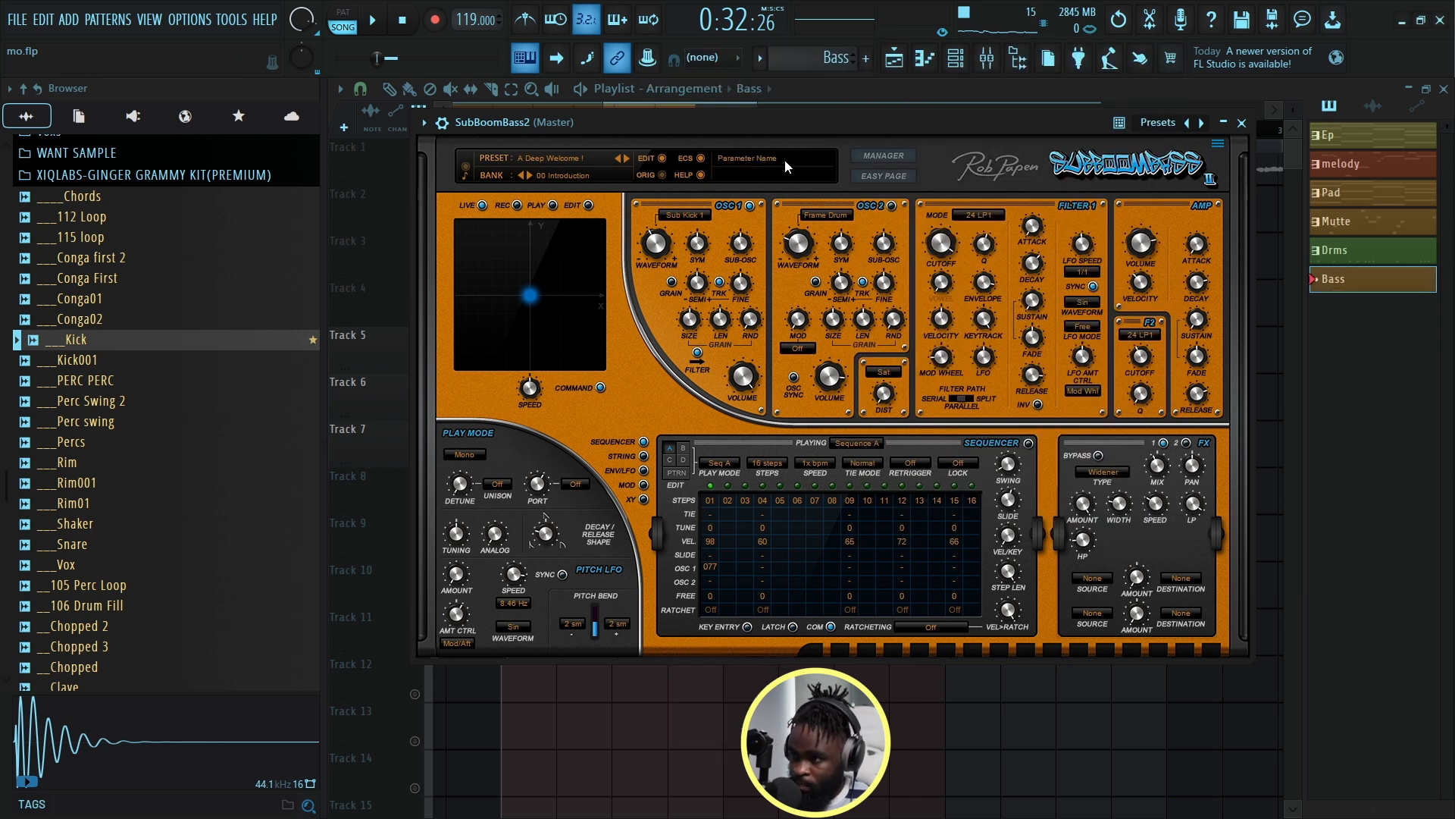
Place the Bass pattern on Track 8 of the playlist, starting at bar 17.
left_click(894, 65)
key("space")
left_click(520, 492)
key("space")
Draw bass notes D6, D5, D5, D6 and F6 in bar 1 and F6 at the start of bar 2, checking with playback.
key("F7")
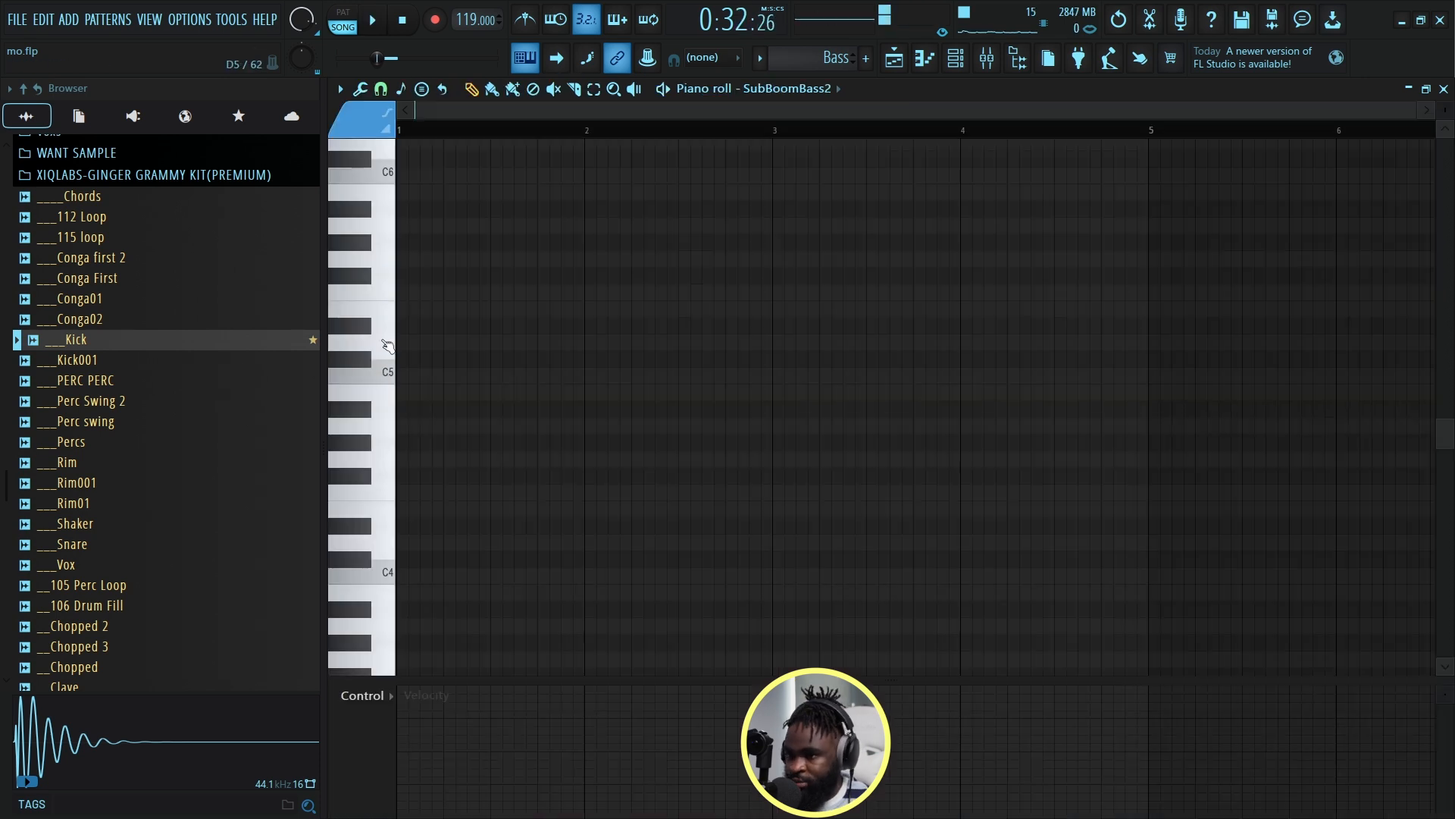
scroll(382, 349, "up", 3)
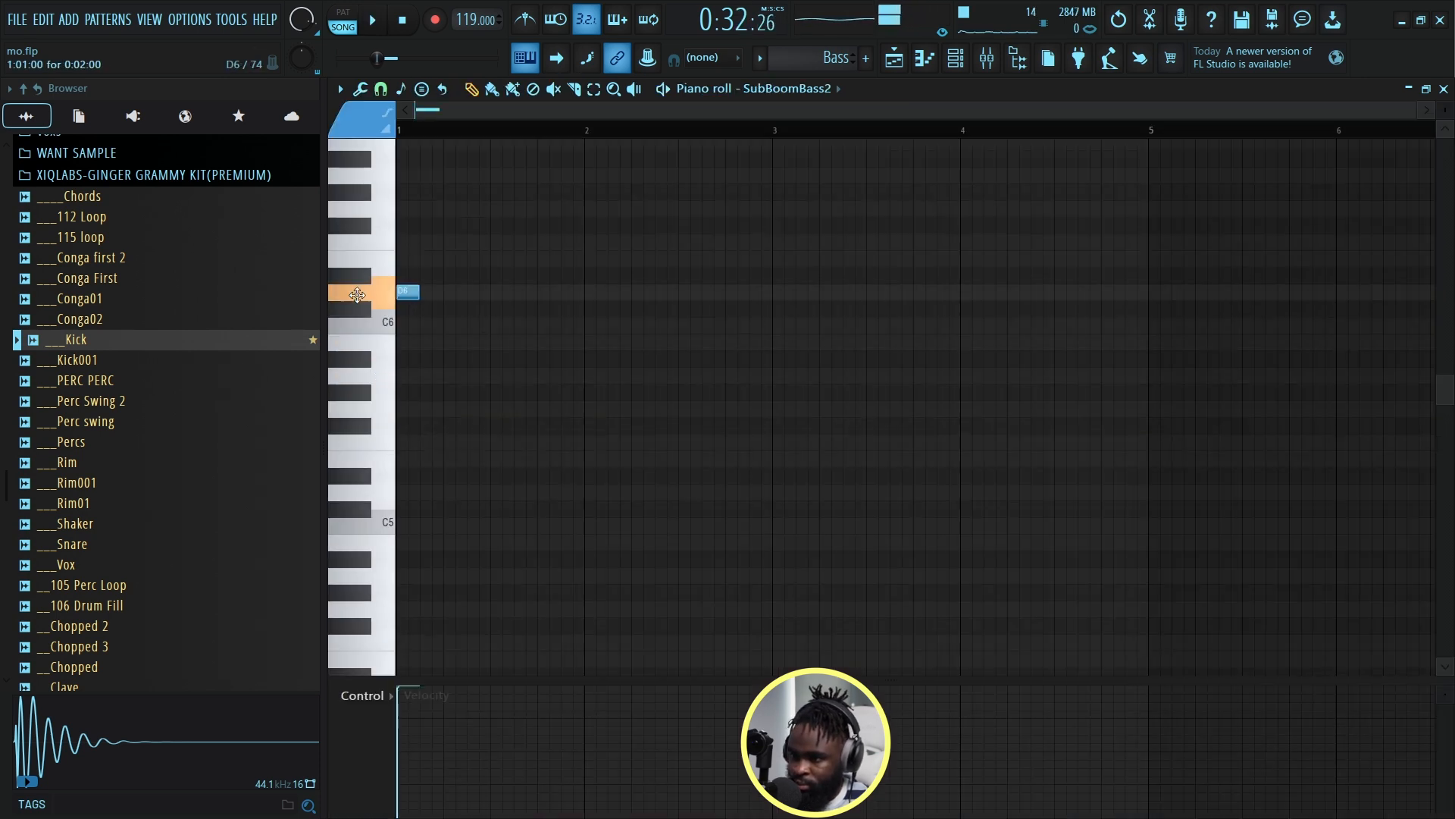
key("space")
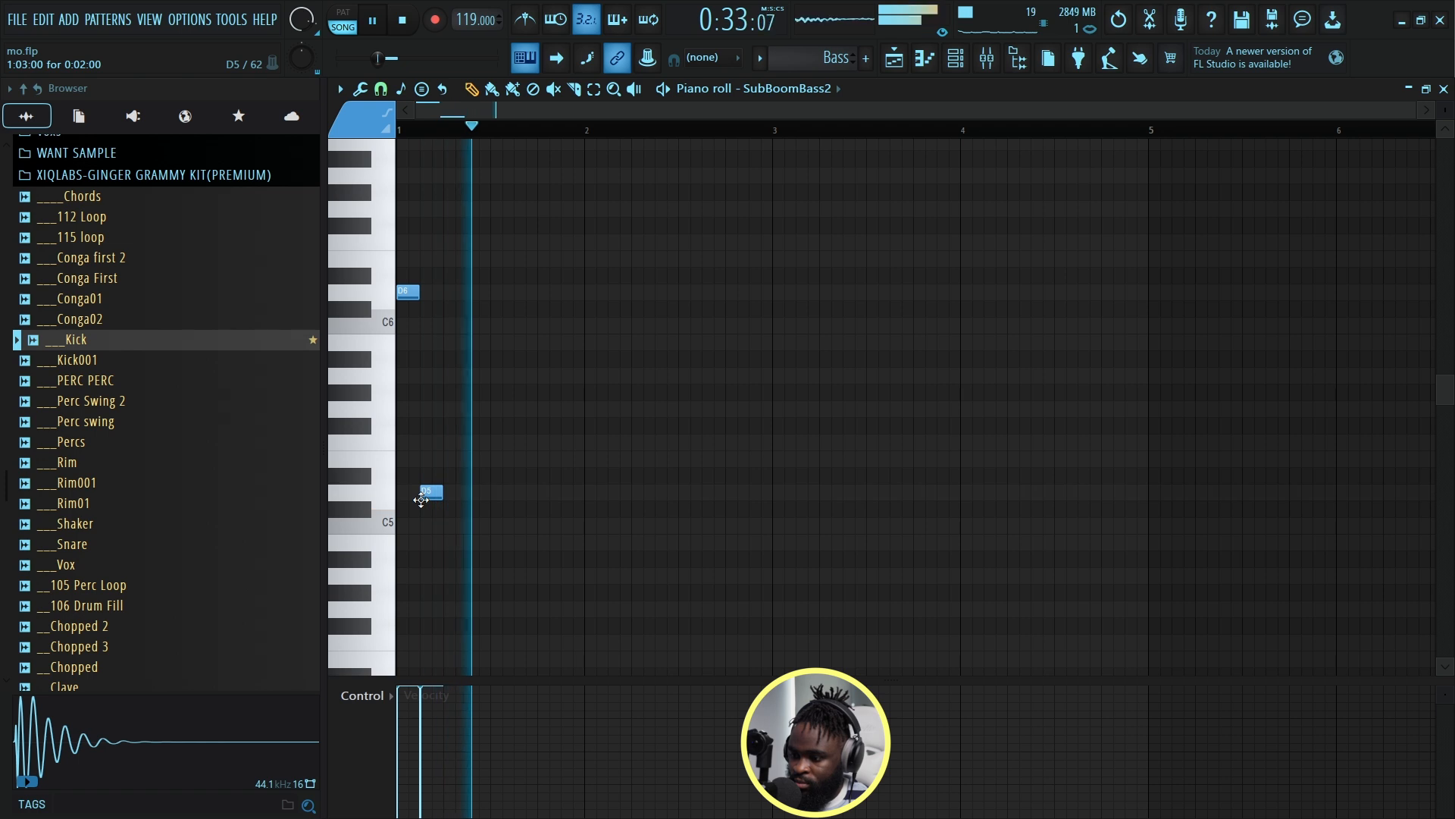
key("space")
left_click(544, 291)
left_click(570, 243)
key("space")
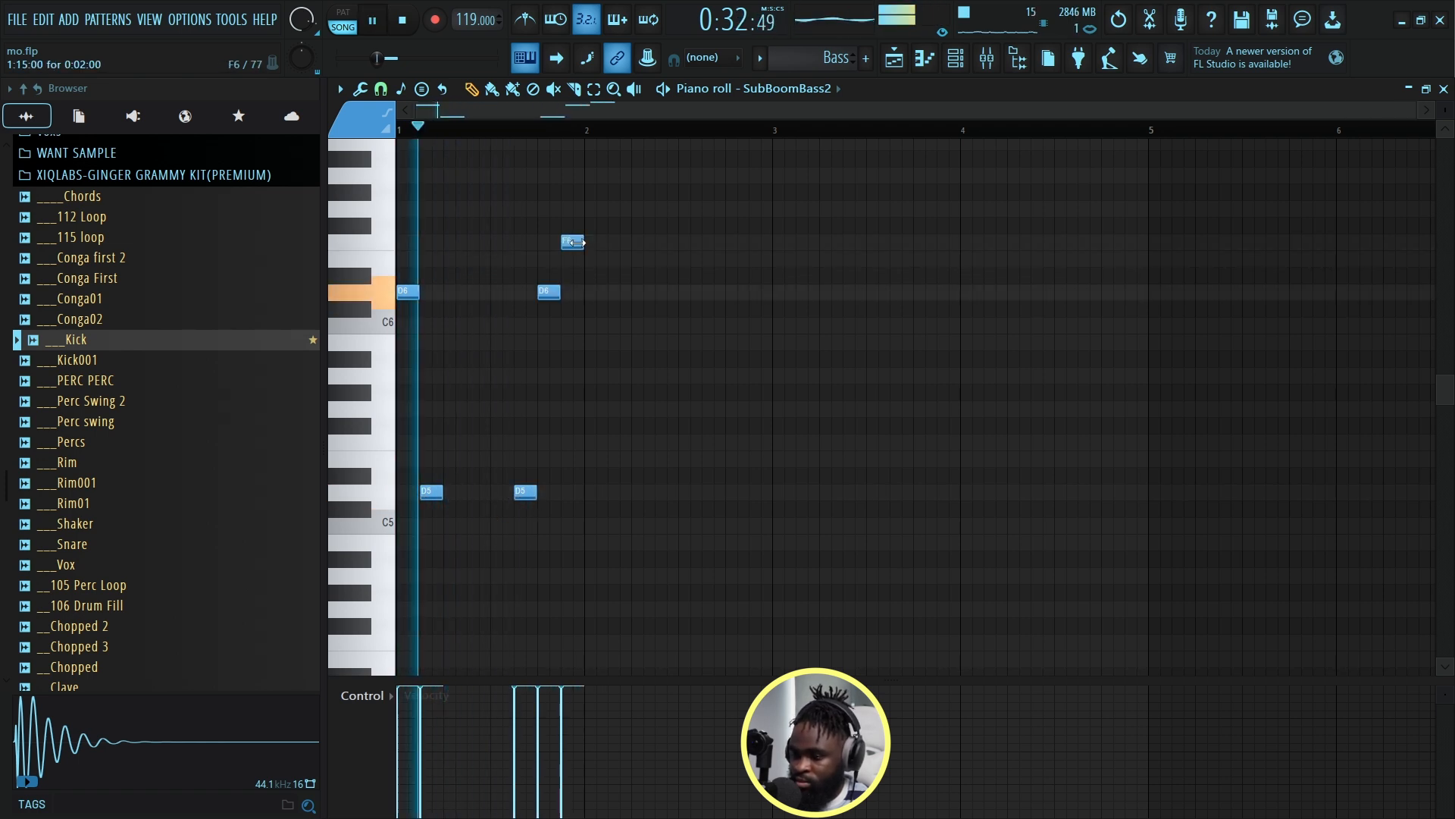
left_click(591, 243)
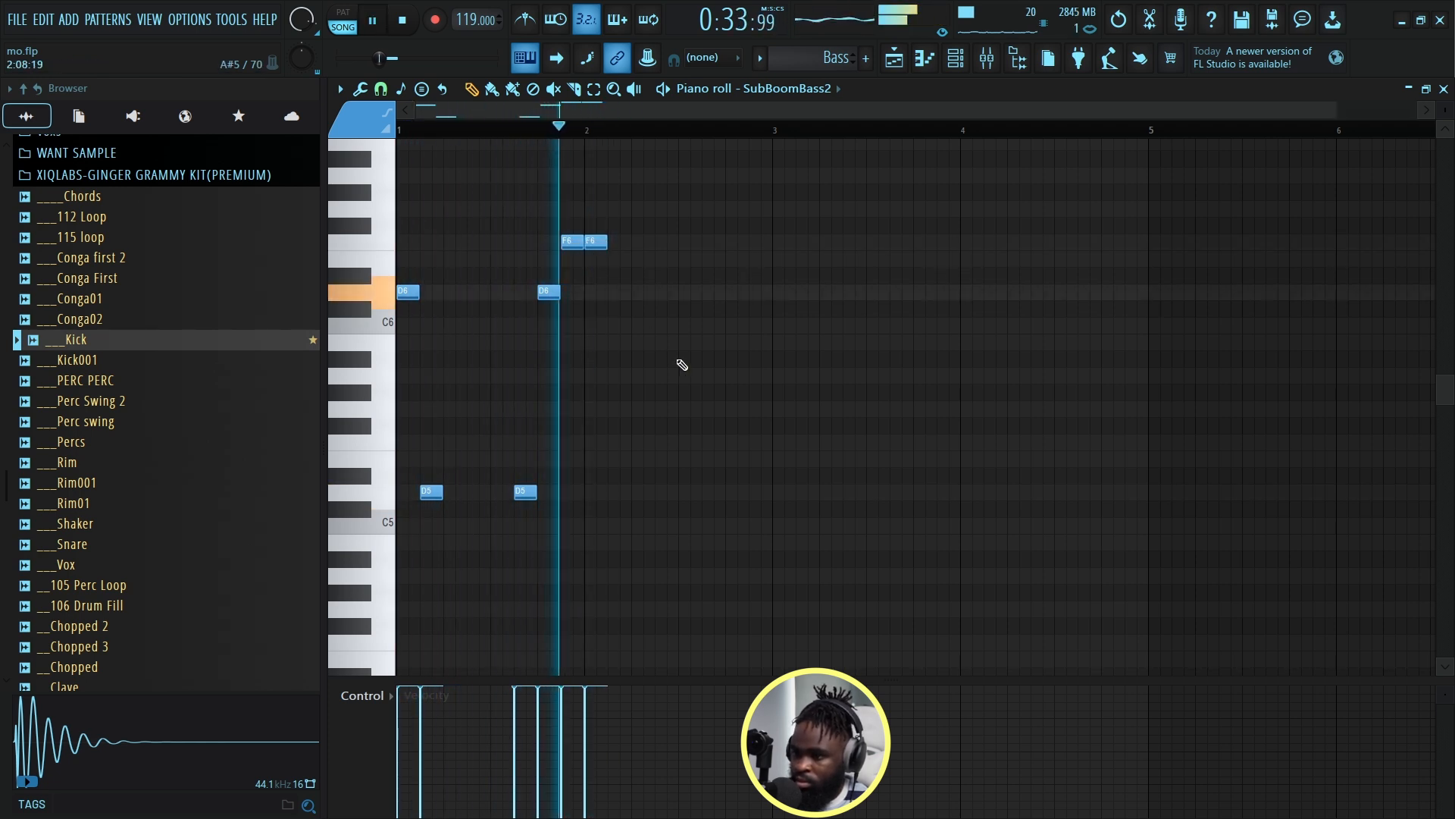
Continue the bass line with B5 ending bar 2, C6 starting bar 3, and G6, A6 and C7 ending bar 3.
left_click_drag(680, 112, 728, 114)
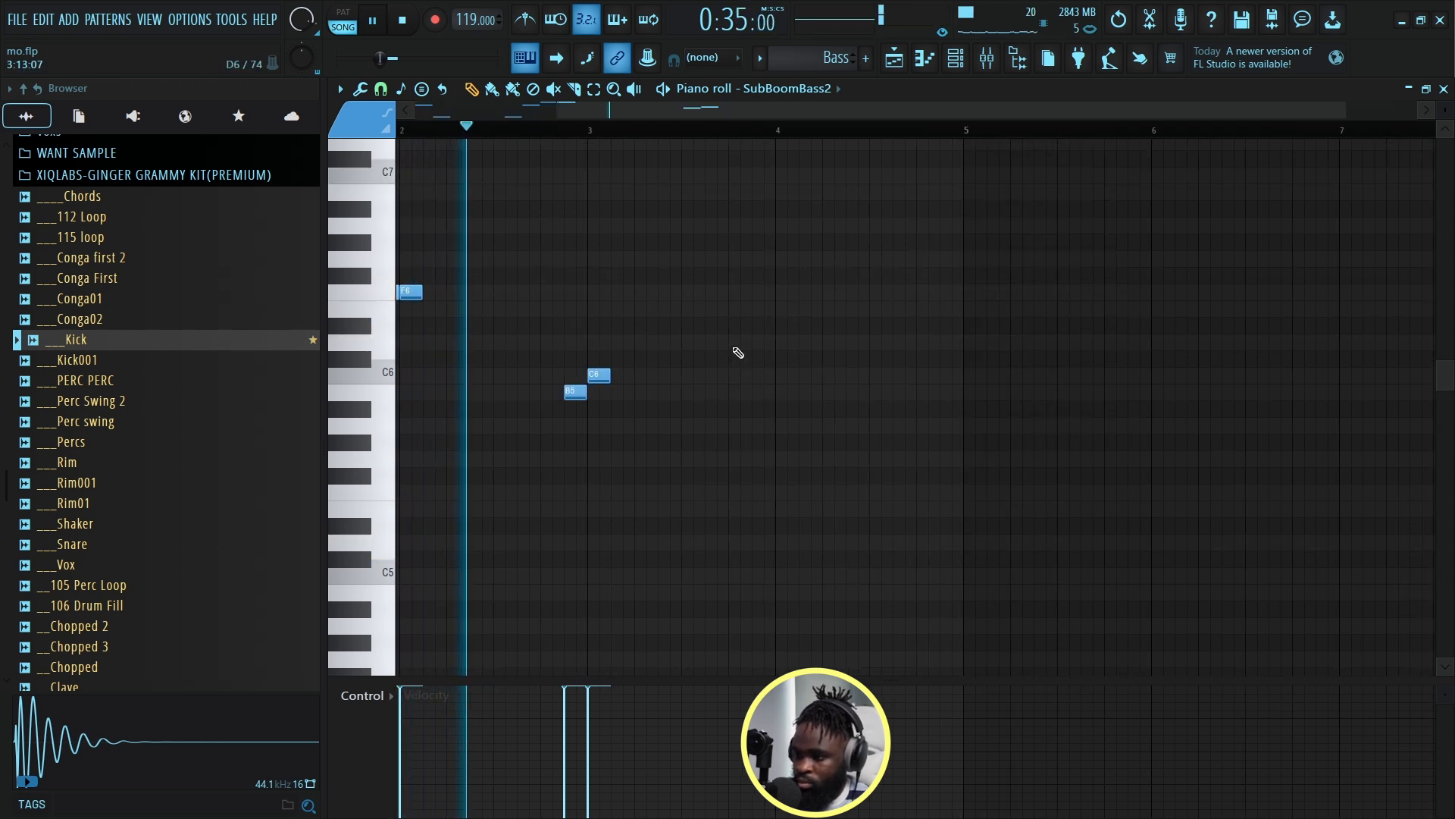
left_click(709, 354)
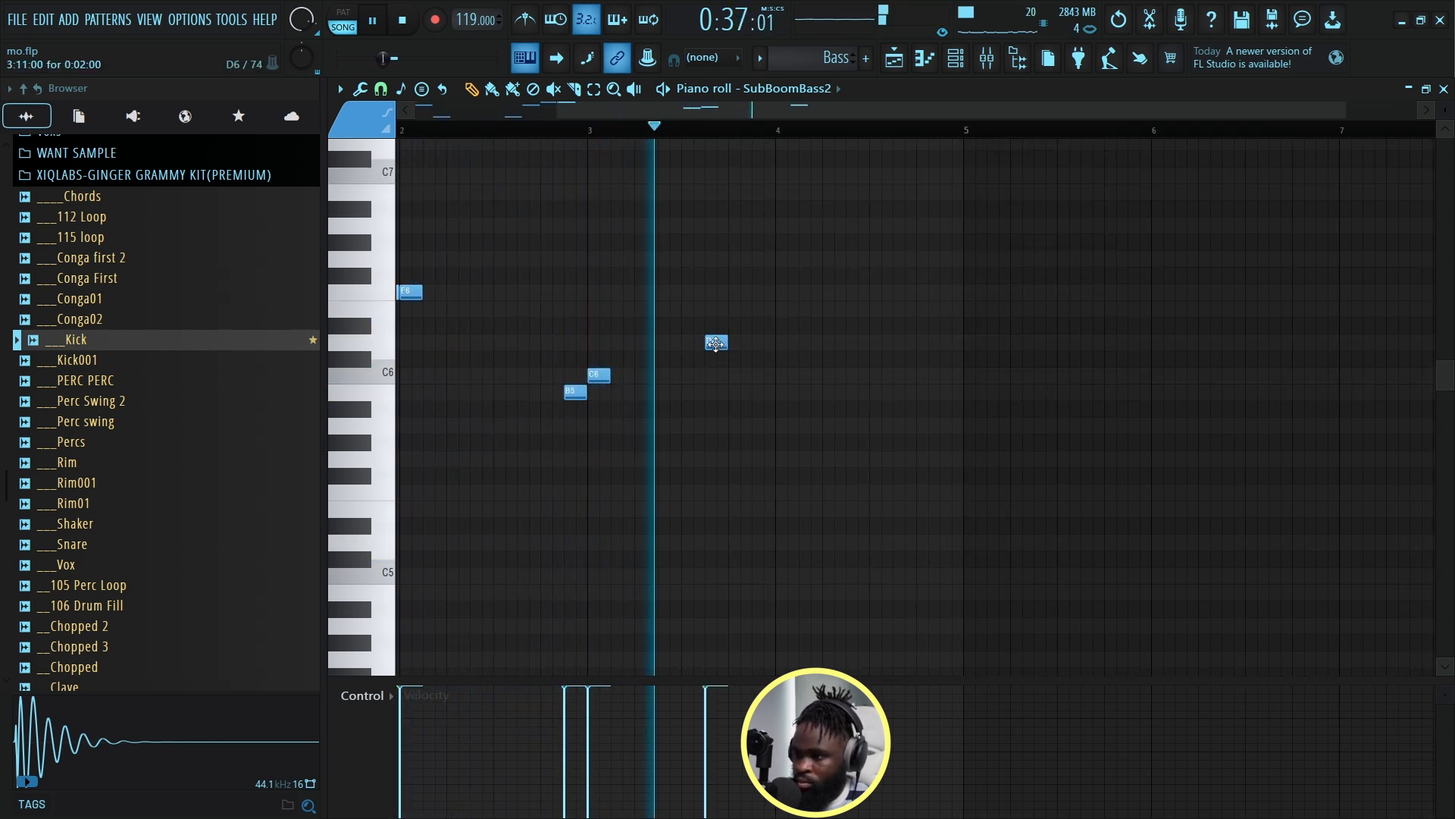
left_click_drag(715, 345, 716, 245)
key("space")
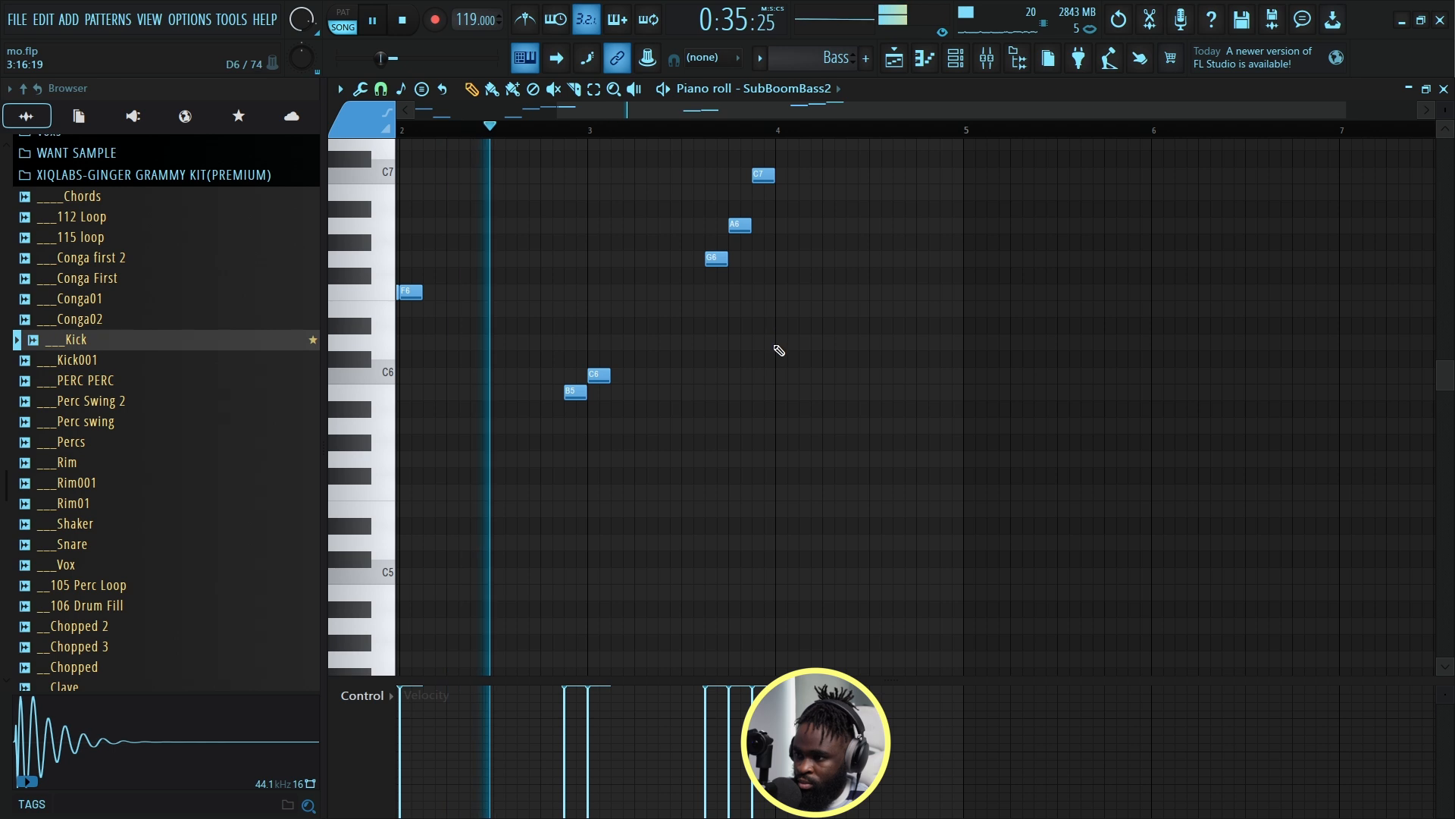
left_click(779, 343)
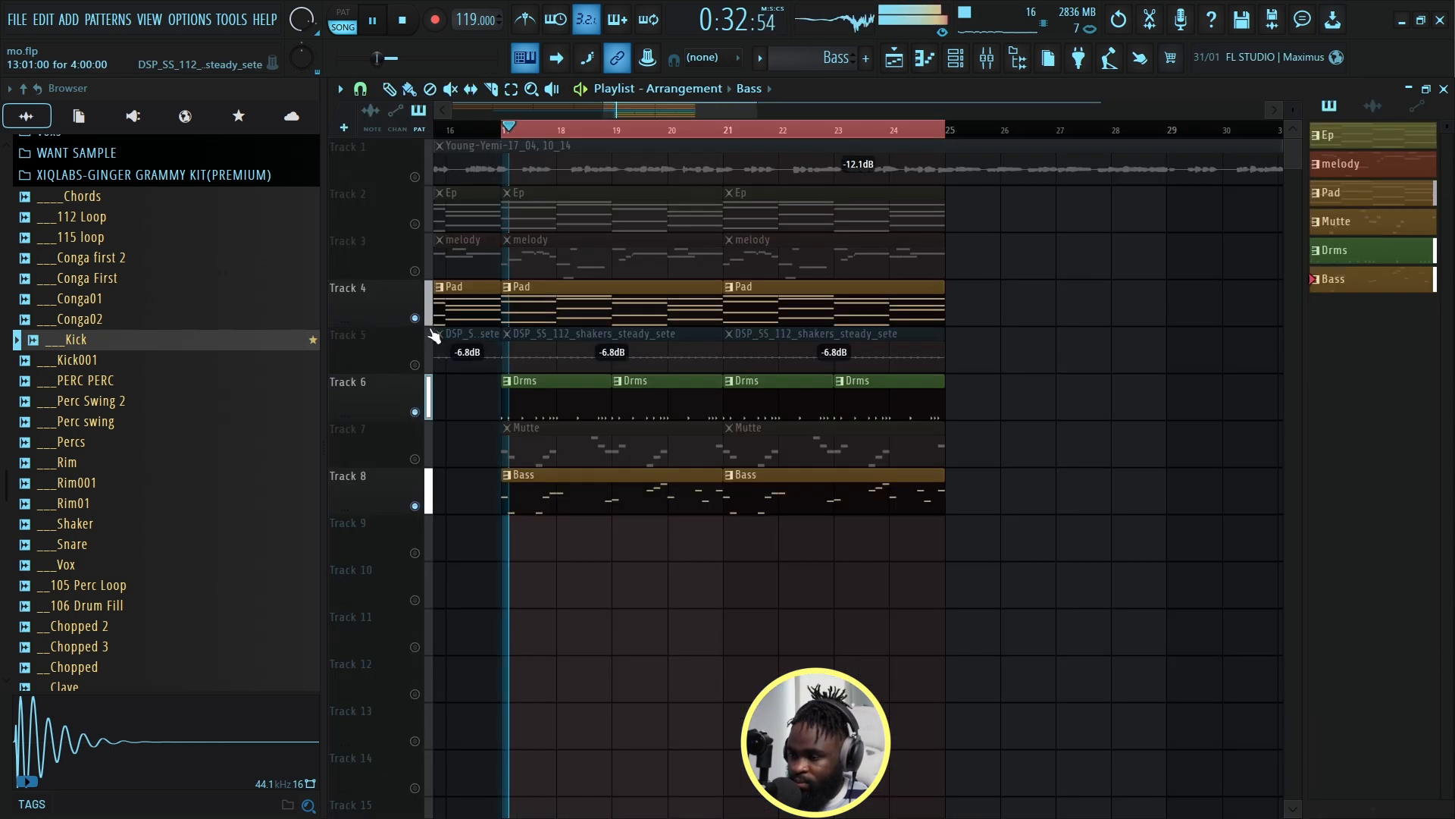
Unmute the vocal on Track 1 and the Mutte clips on Track 7, and open the Mutte pattern's notes.
left_click(414, 178)
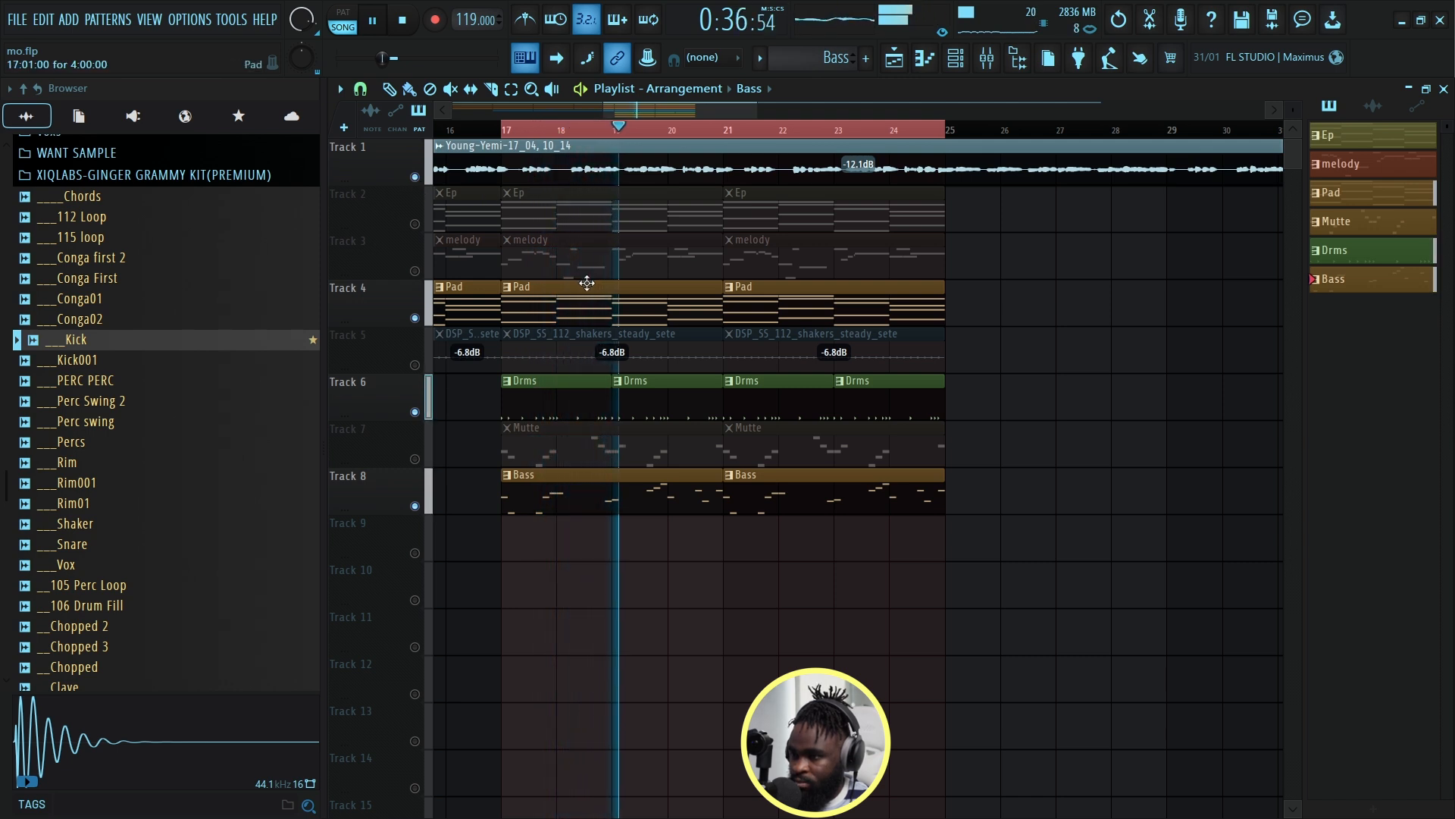
left_click(414, 459)
double_click(600, 449)
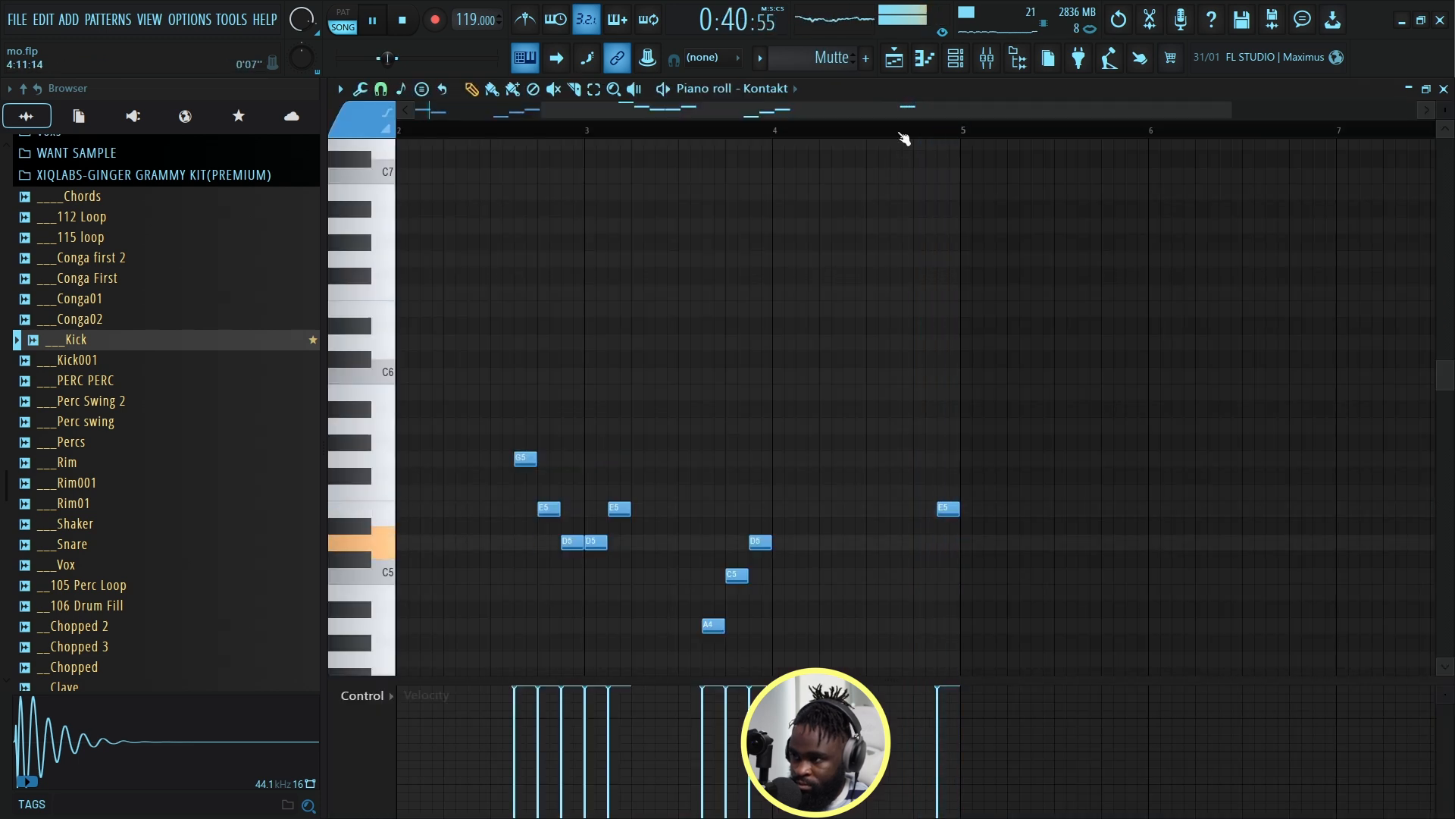
Shift all Mutte notes after the first two slightly earlier, and open the pattern's Kontakt channel.
key("space")
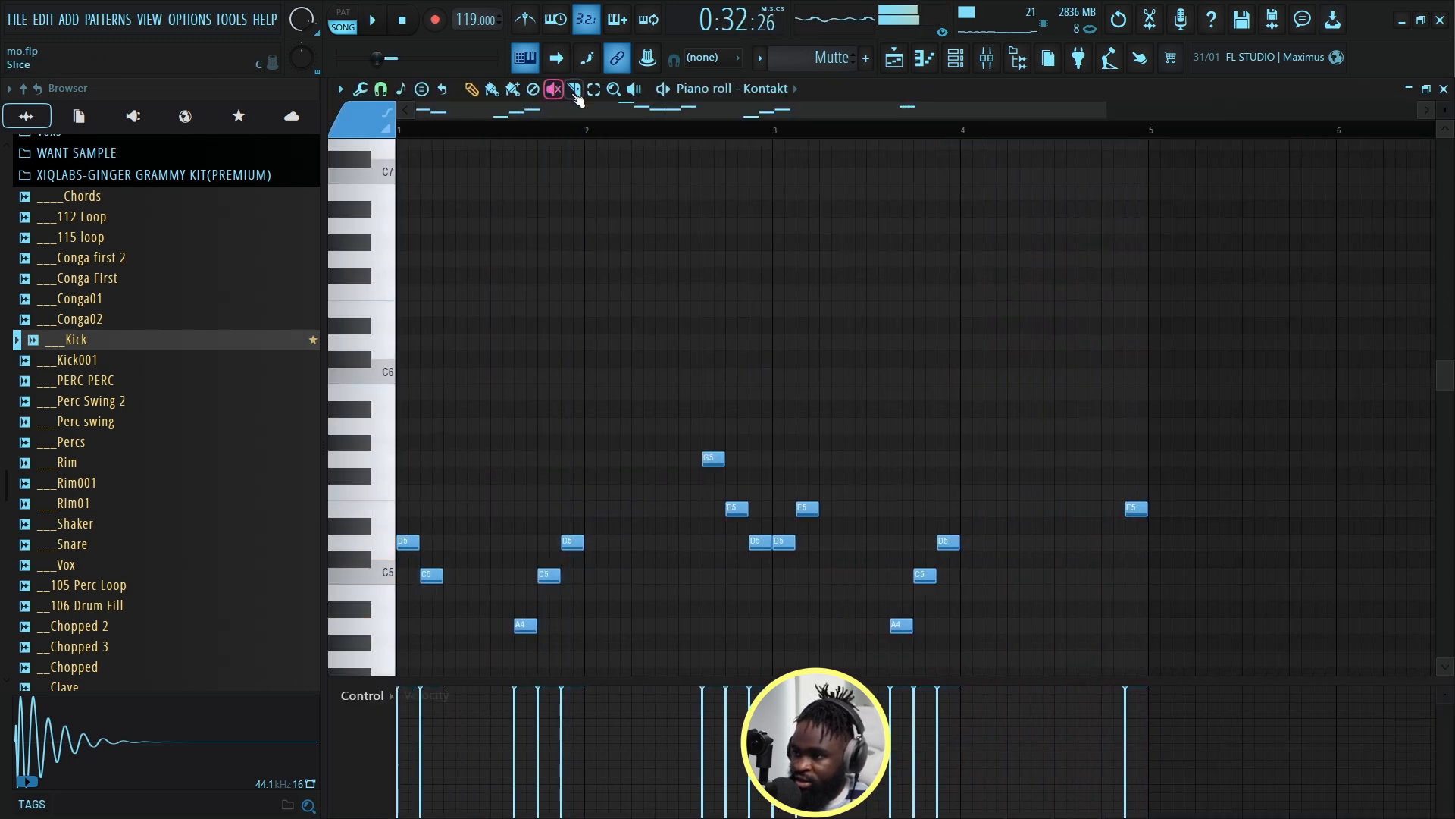
scroll(521, 286, "down", 3)
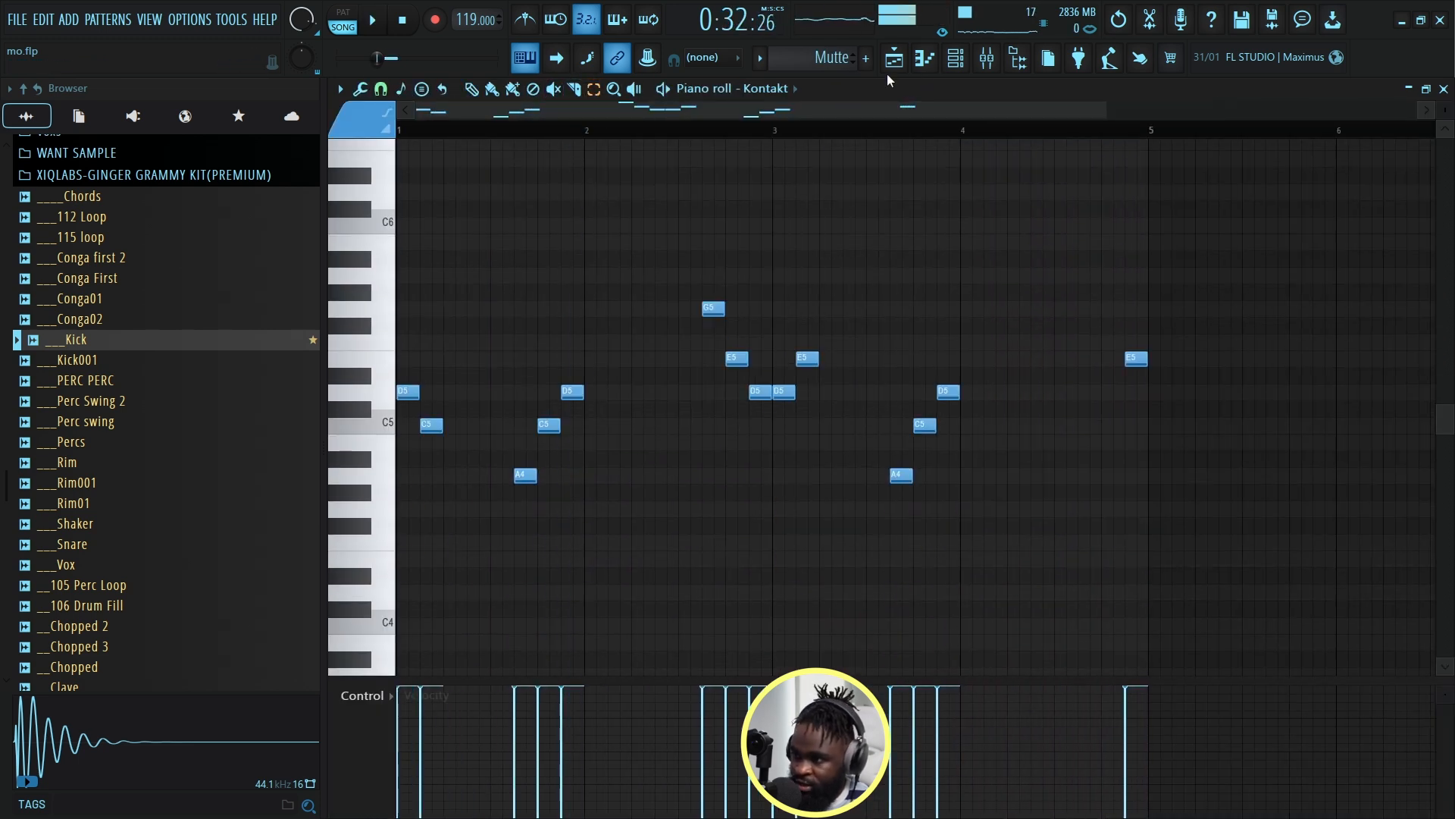
left_click_drag(480, 316, 1266, 675)
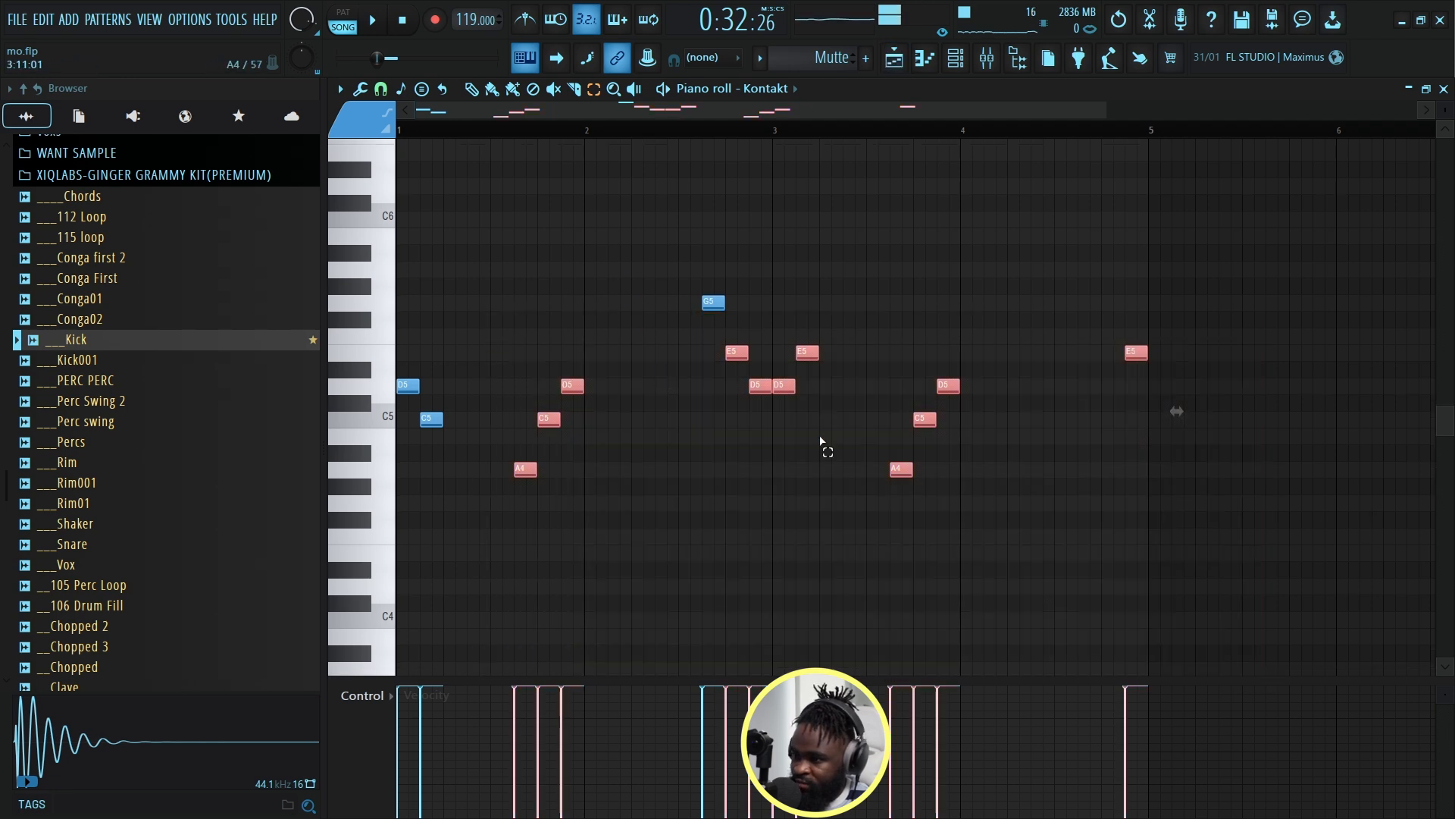
left_click_drag(500, 344, 1278, 662)
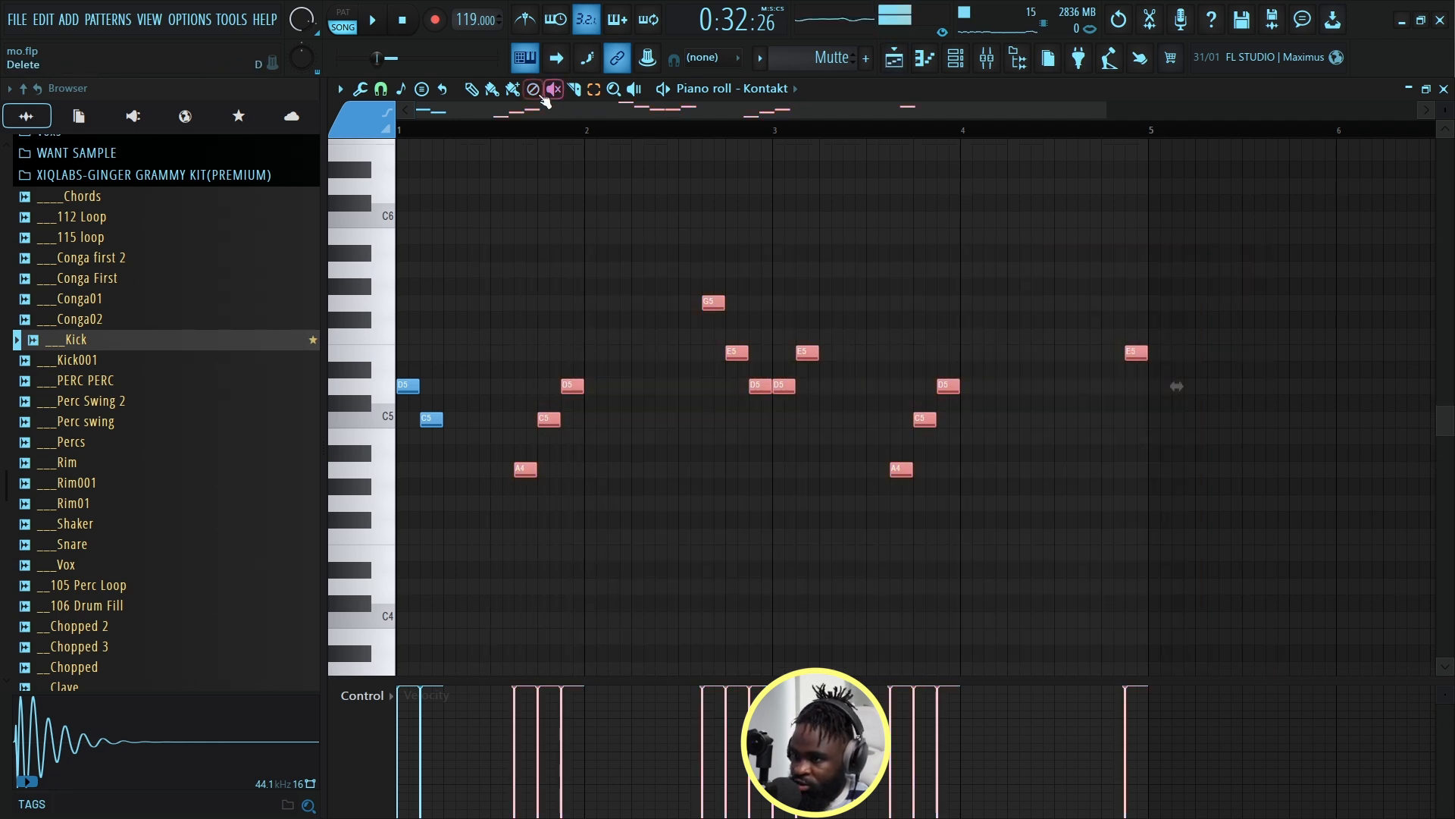
key("space")
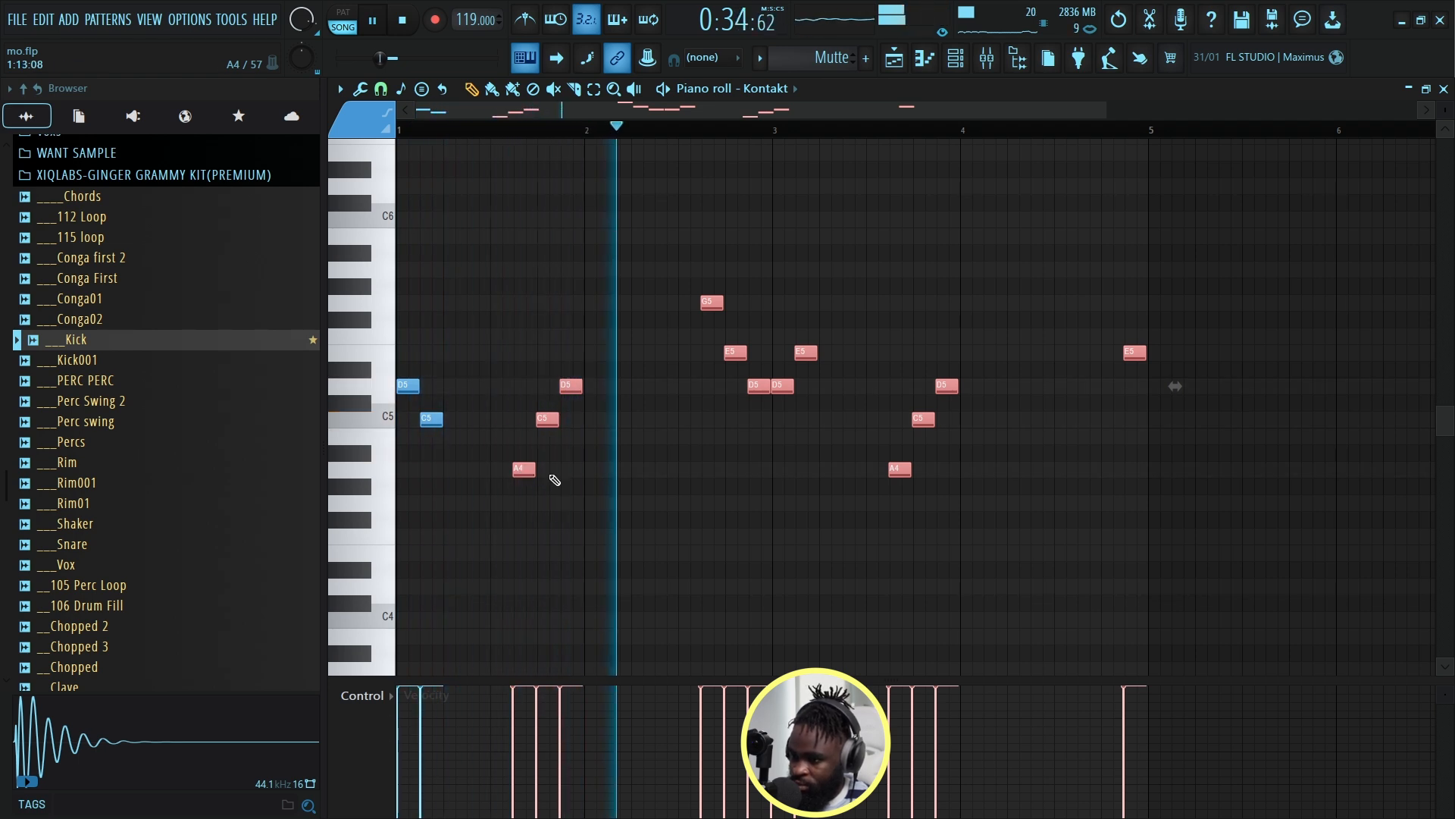
left_click(961, 67)
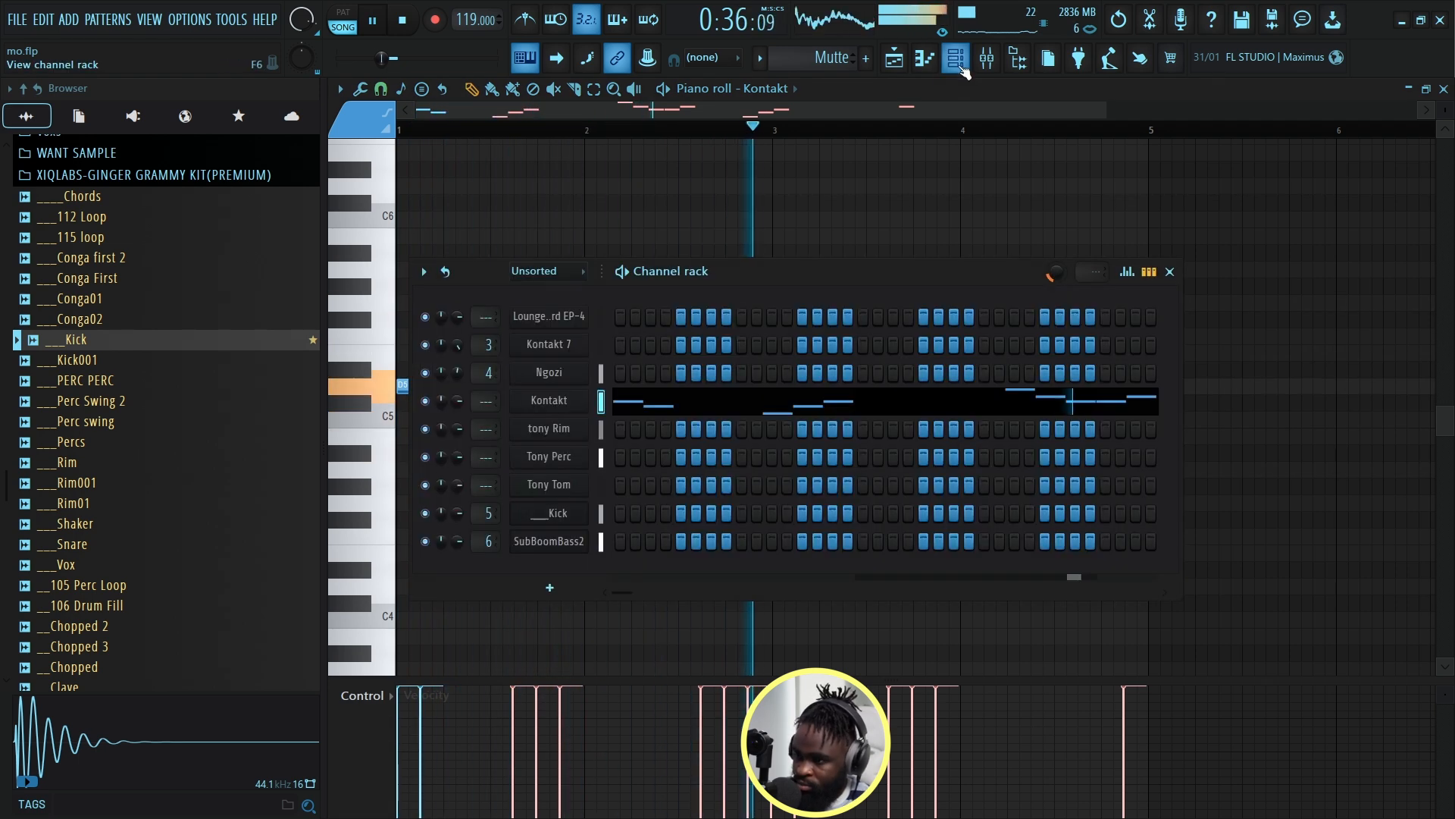
left_click(568, 401)
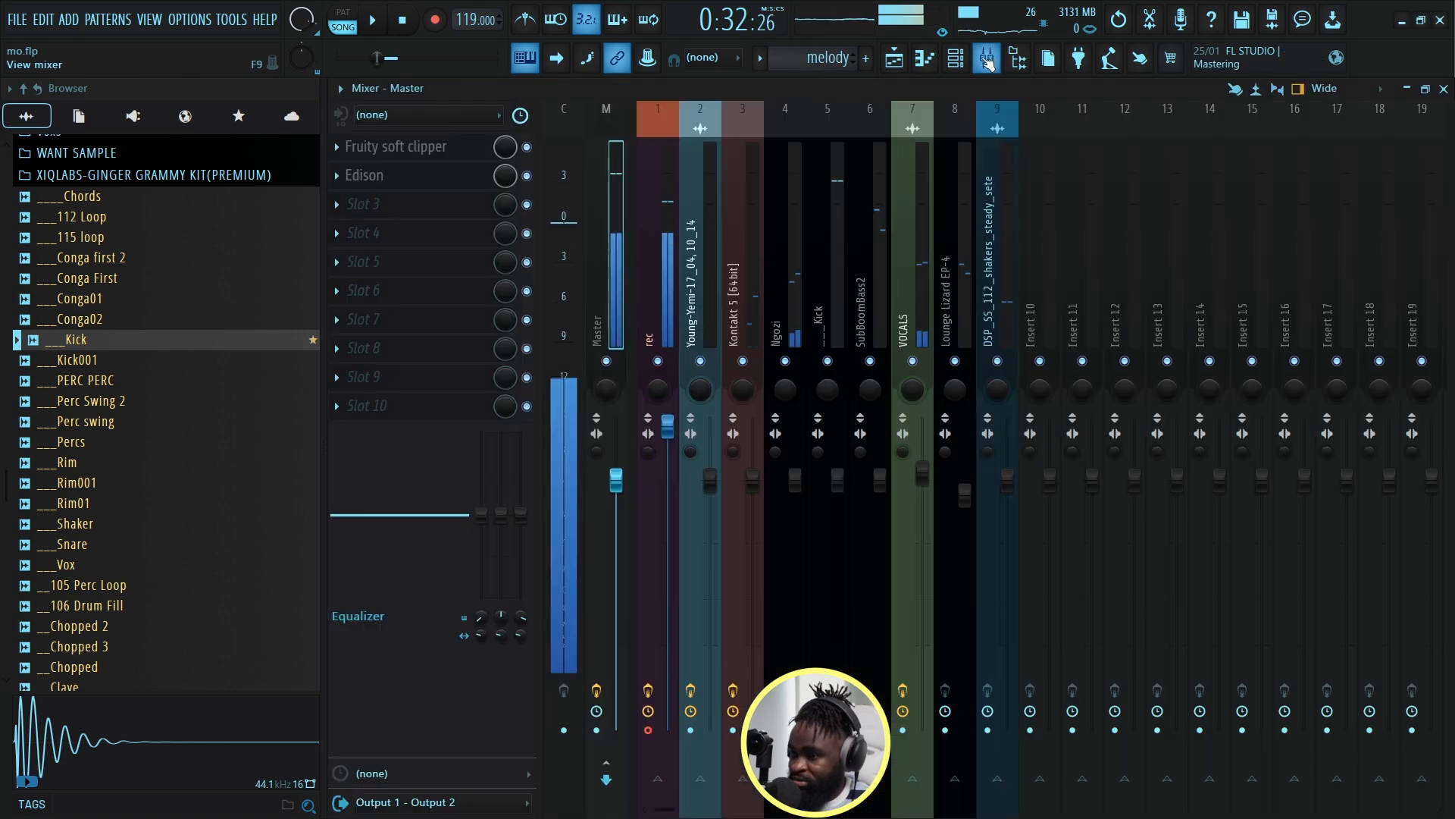
Replace Edison in the Master track's second effect slot with Cradle The God Particle and start playback.
left_click(343, 177)
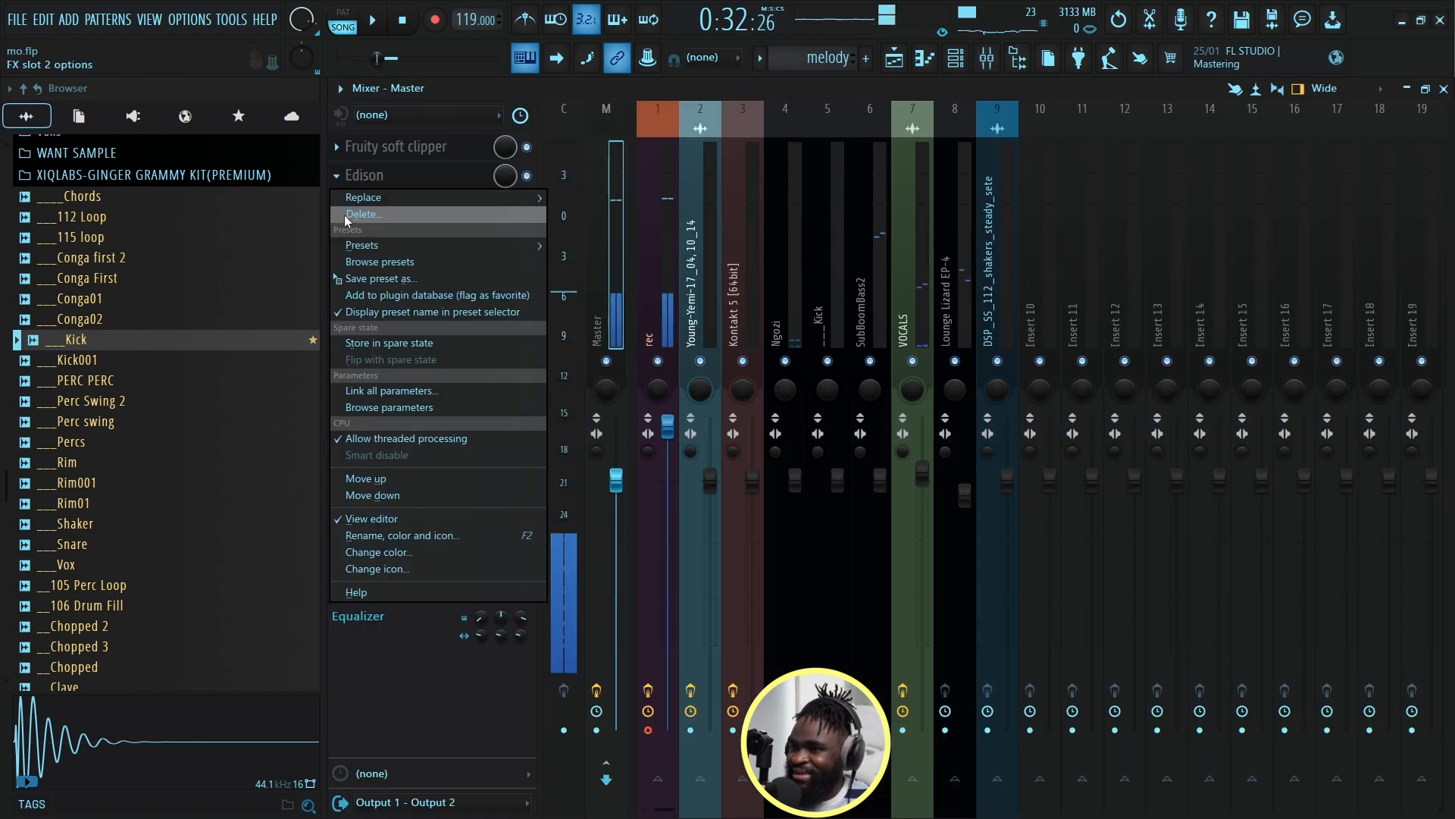
mouse_move(367, 203)
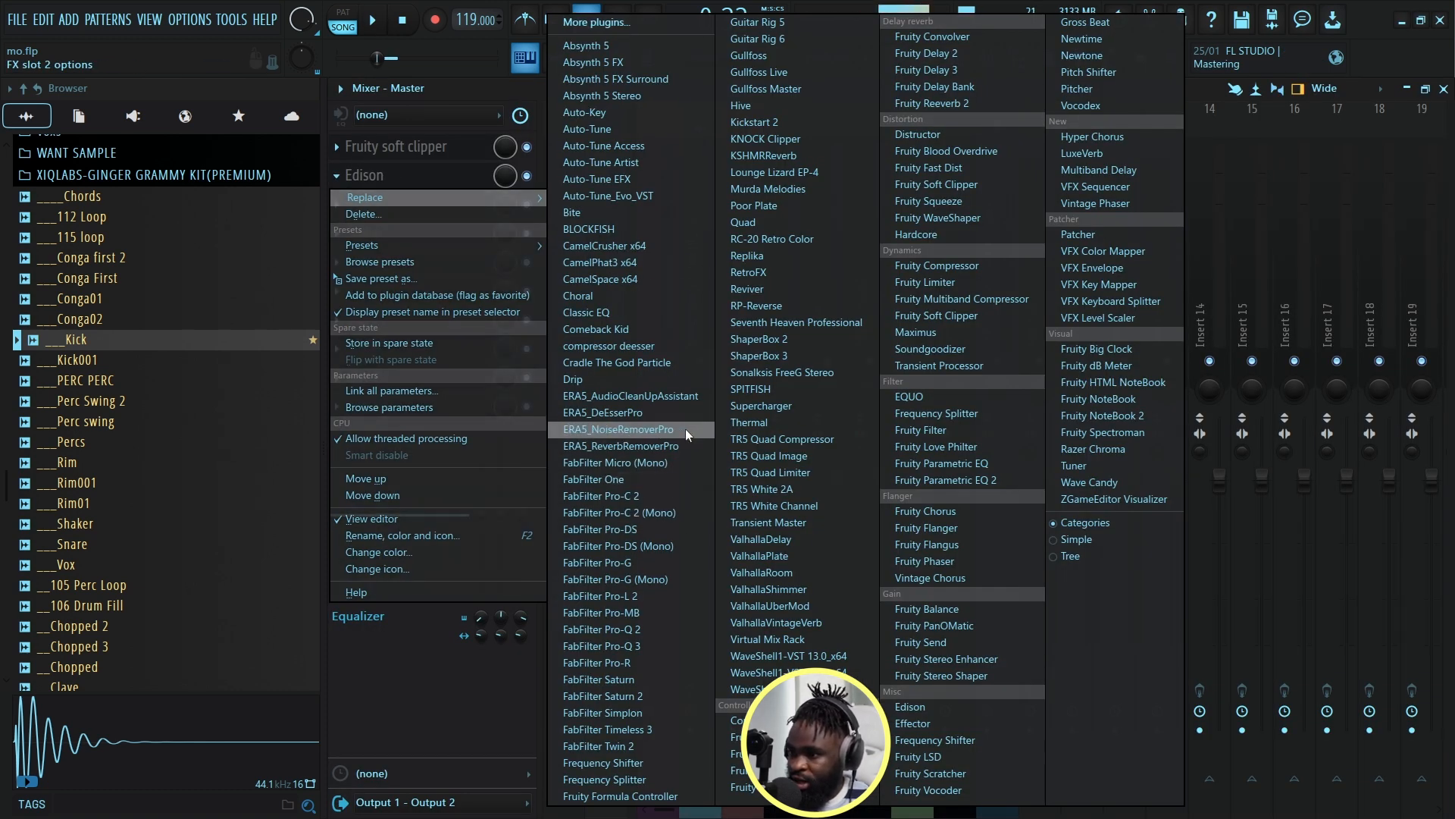
left_click(667, 367)
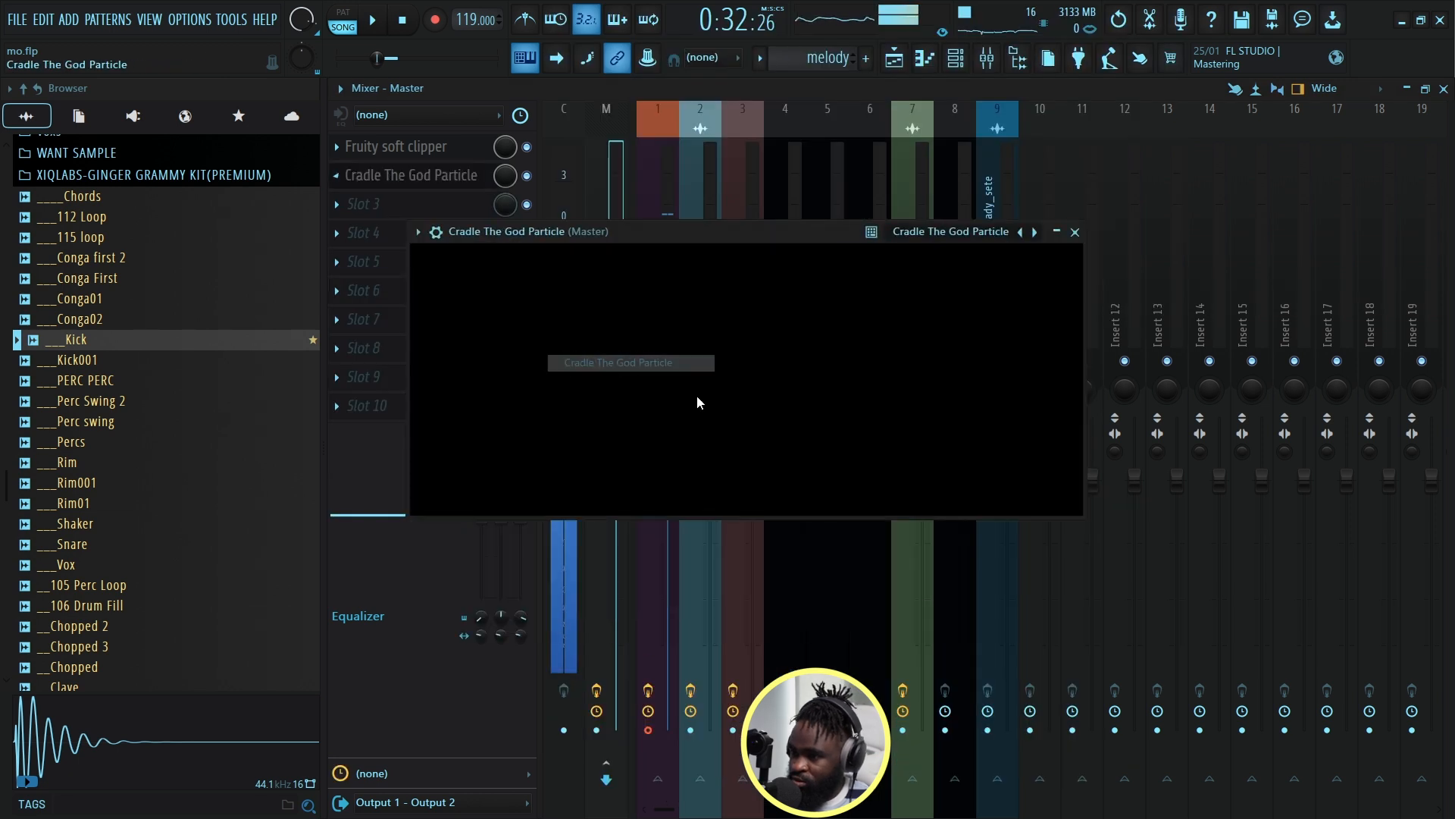
key("space")
left_click_drag(643, 229, 652, 243)
key("space")
In The God Particle, lower the low and high EQ slightly, set the amount to 50% and the mid EQ to about -1.5 dB.
left_click_drag(521, 424, 528, 443)
left_click_drag(523, 331, 530, 349)
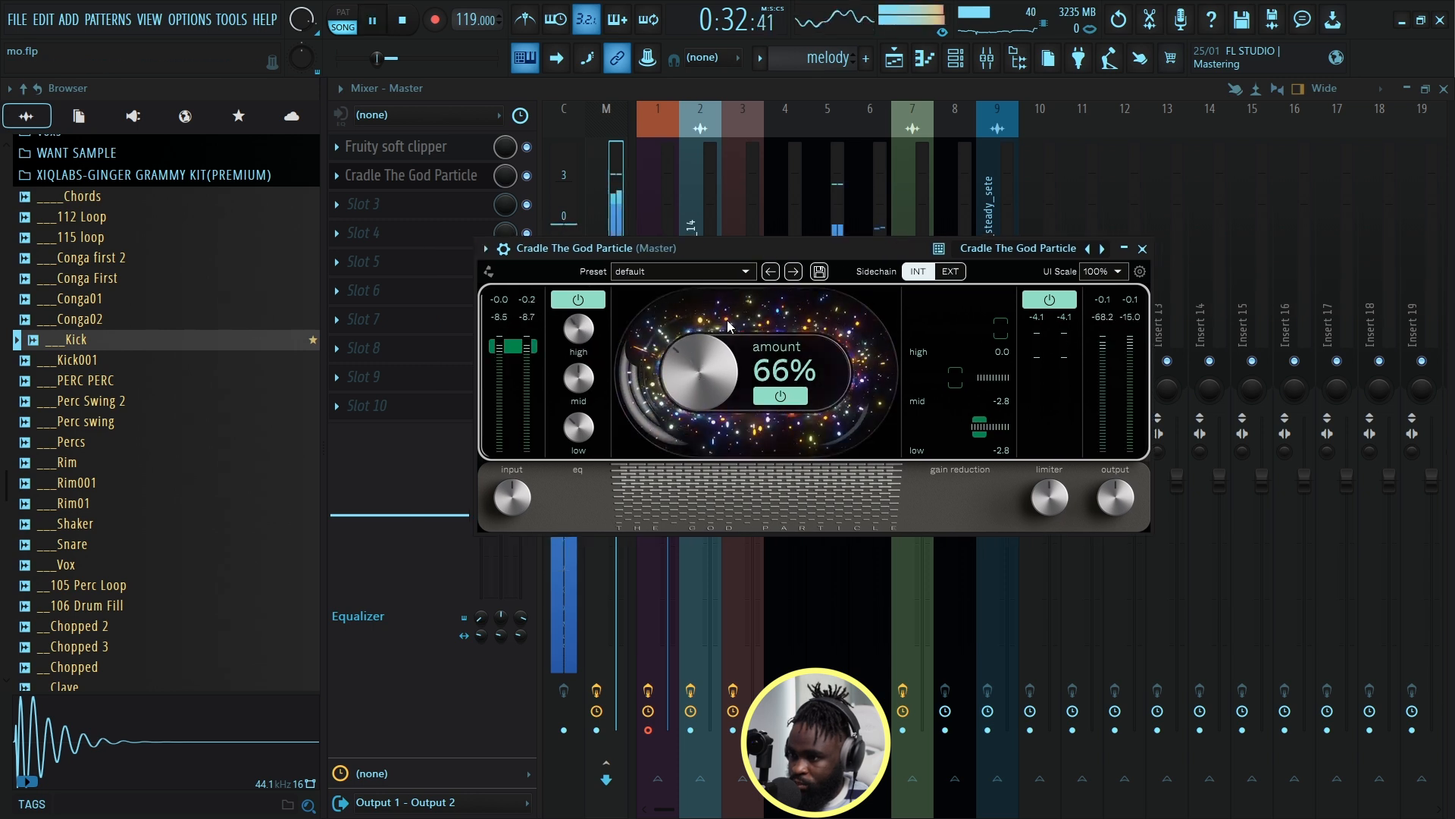
left_click_drag(674, 368, 677, 382)
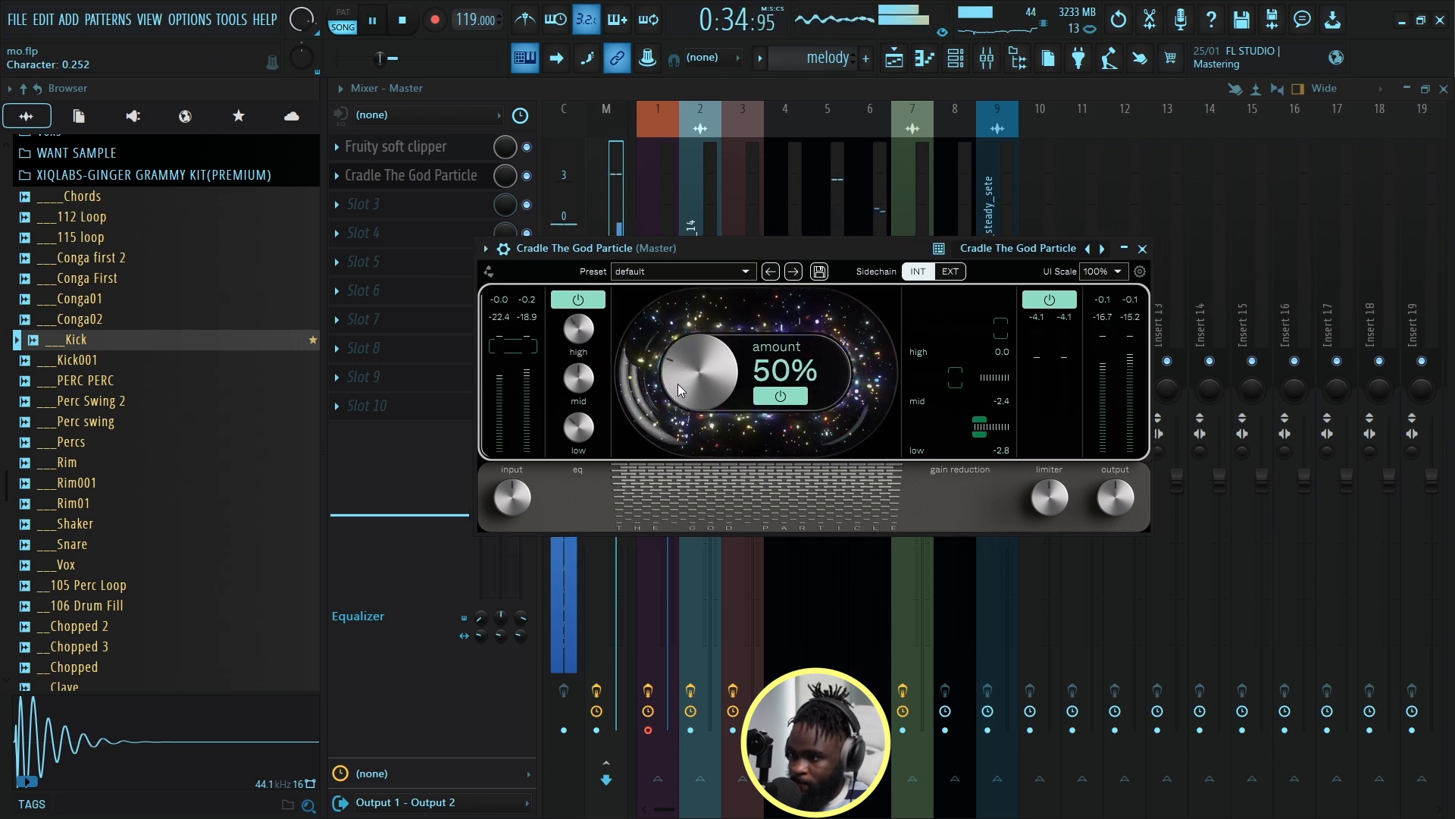
left_click_drag(581, 378, 585, 398)
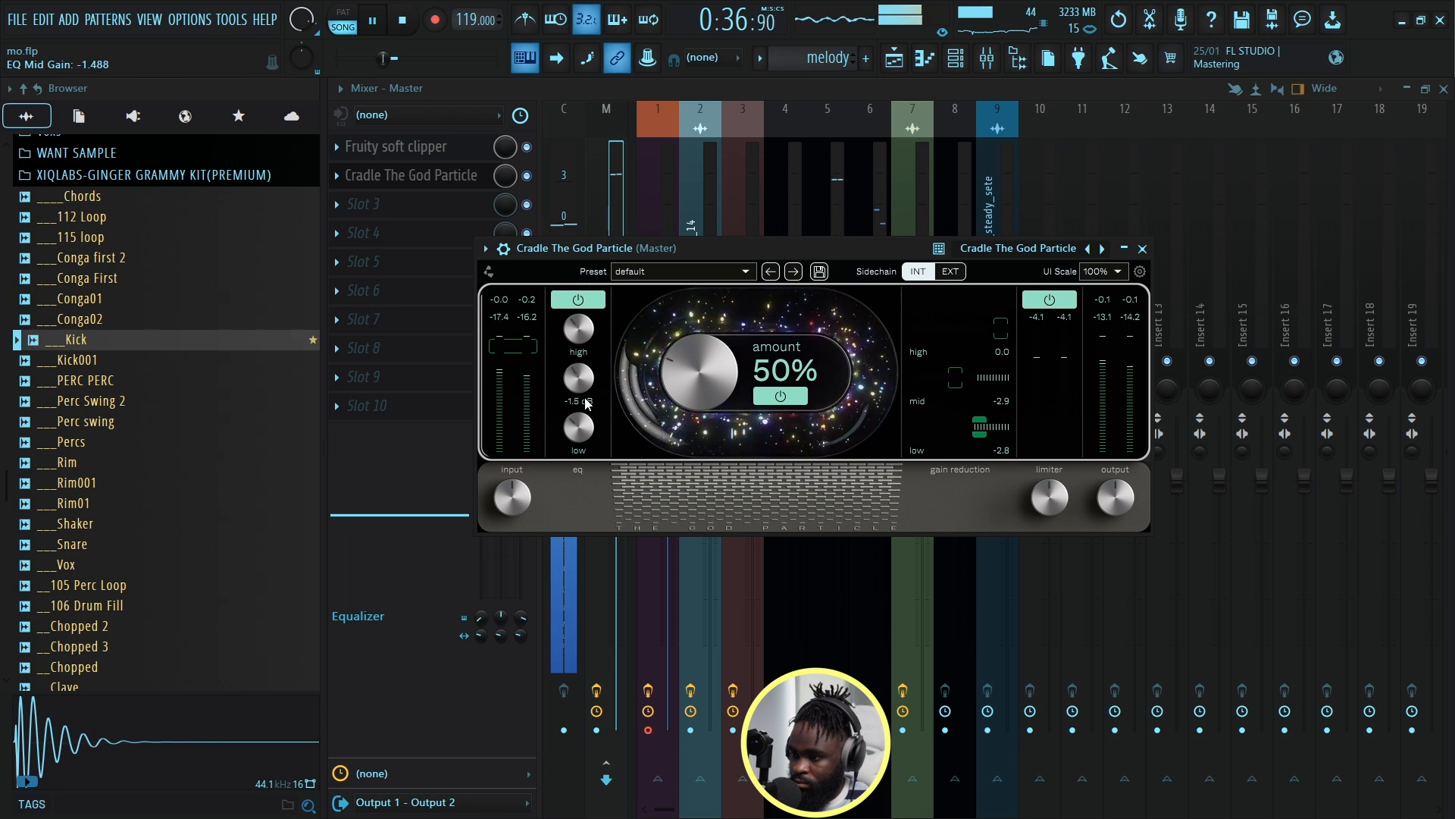
Fine-tune the amount in The God Particle, and unmute the vocal on Track 1 in the playlist.
left_click_drag(689, 376, 711, 356)
key("F5")
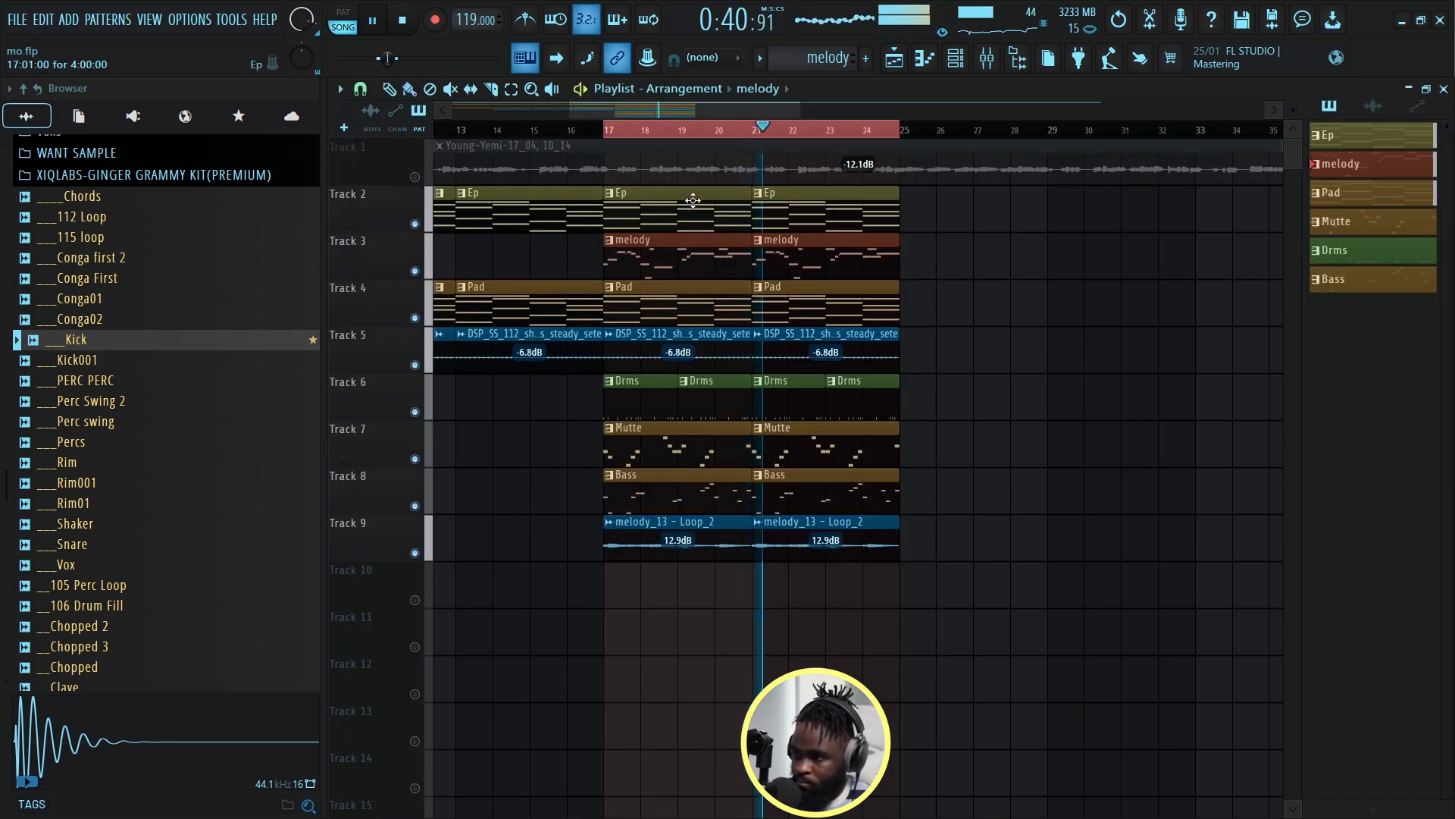
left_click(416, 178)
scroll(662, 137, "down", 3)
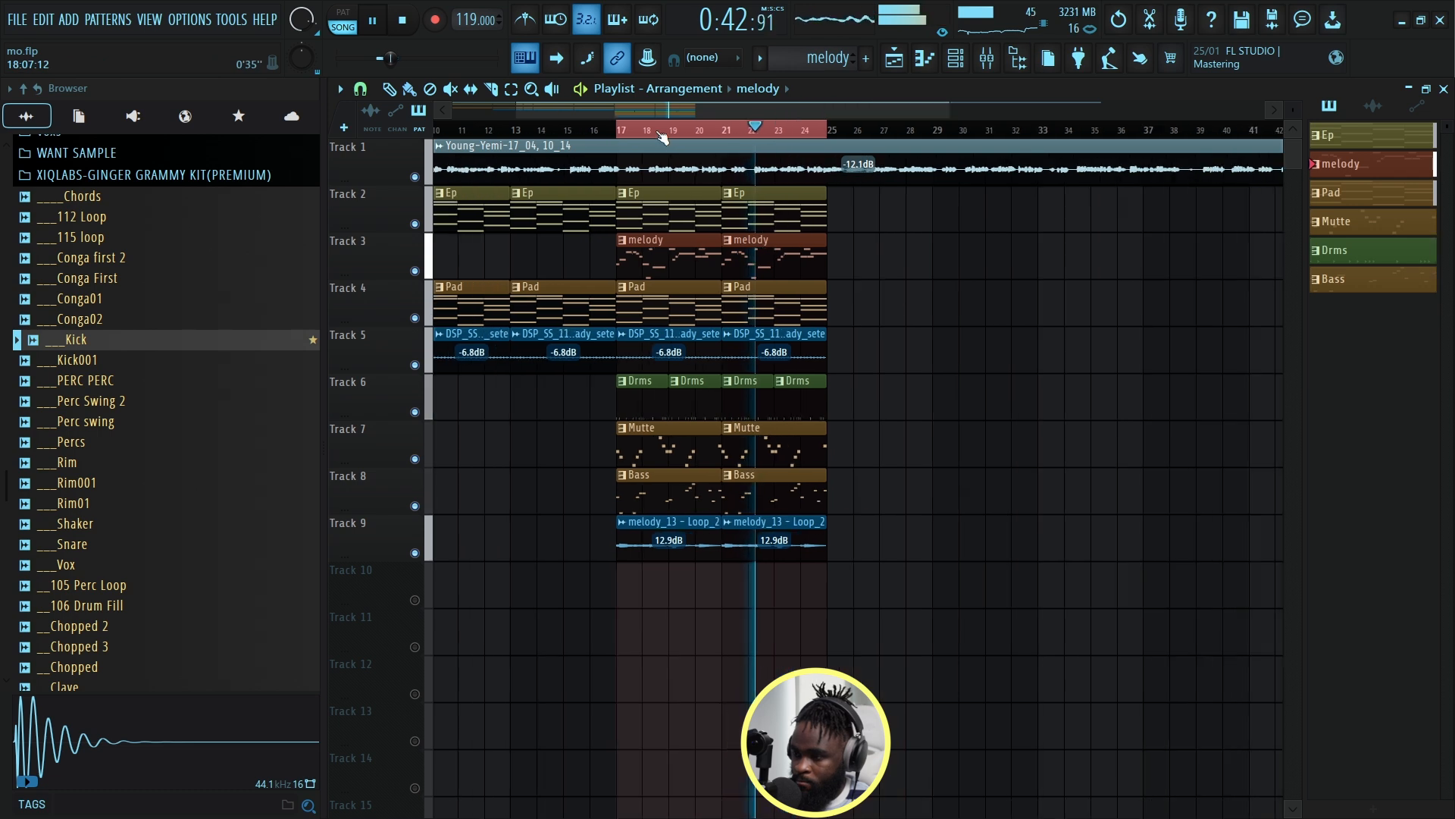
Duplicate all clips on Tracks 2 to 9 between bars 17 and 25 directly after themselves, filling bars 25 to 33.
double_click(654, 334)
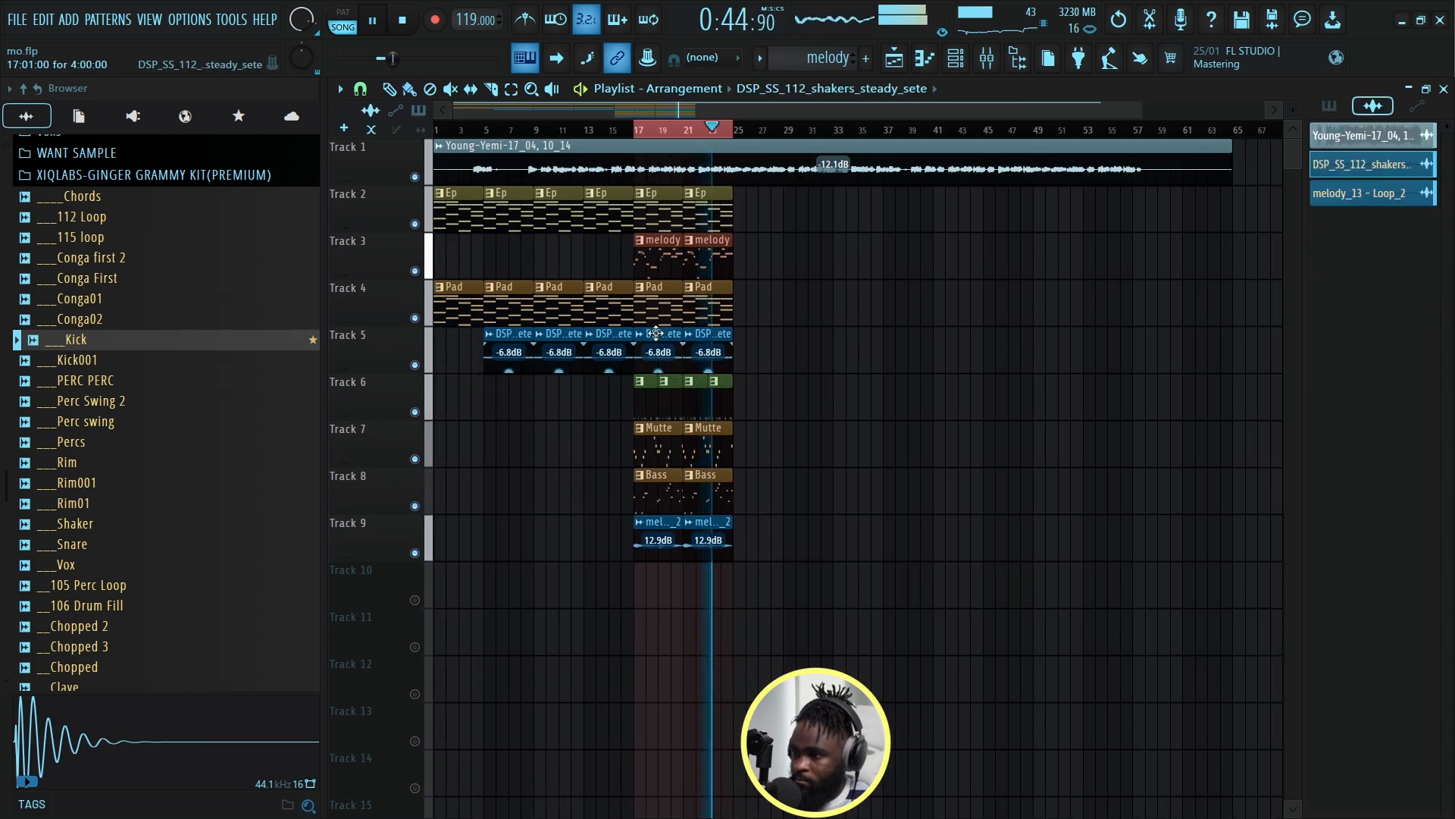
left_click(979, 280)
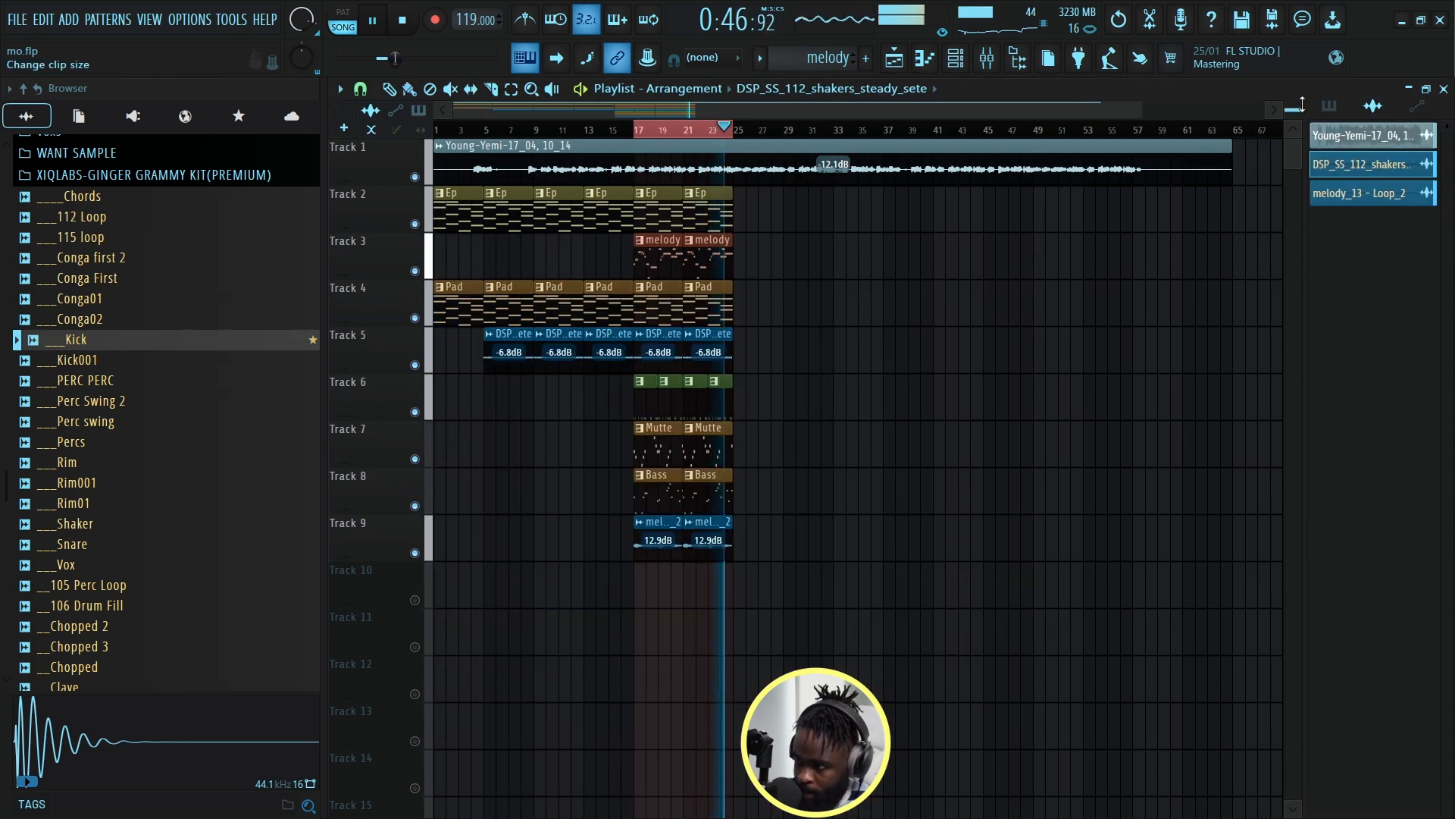
scroll(1081, 286, "down", 3)
left_click_drag(1293, 109, 1293, 107)
scroll(728, 138, "up", 3)
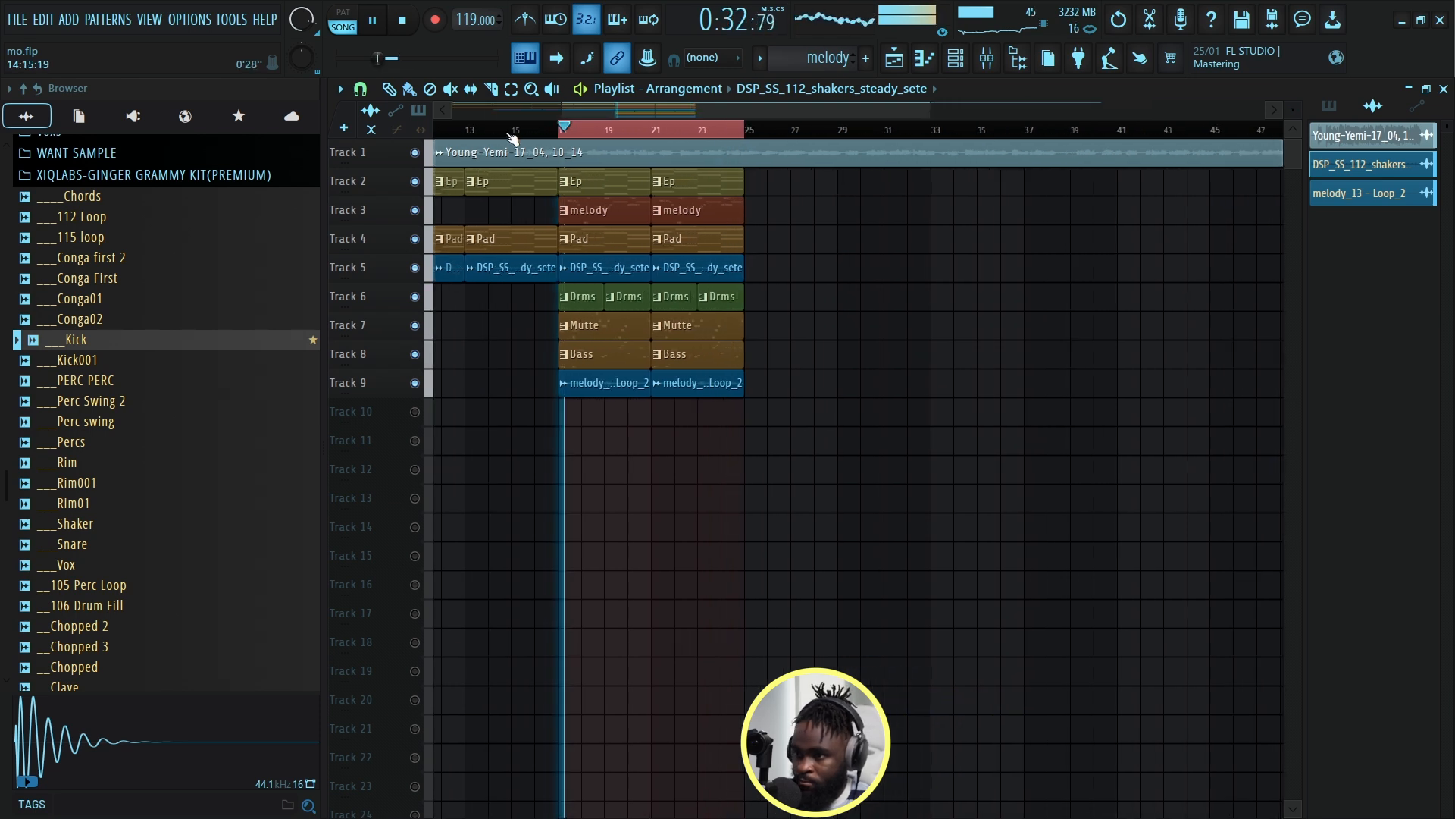
left_click_drag(564, 409, 773, 425)
left_click(389, 89)
key("space")
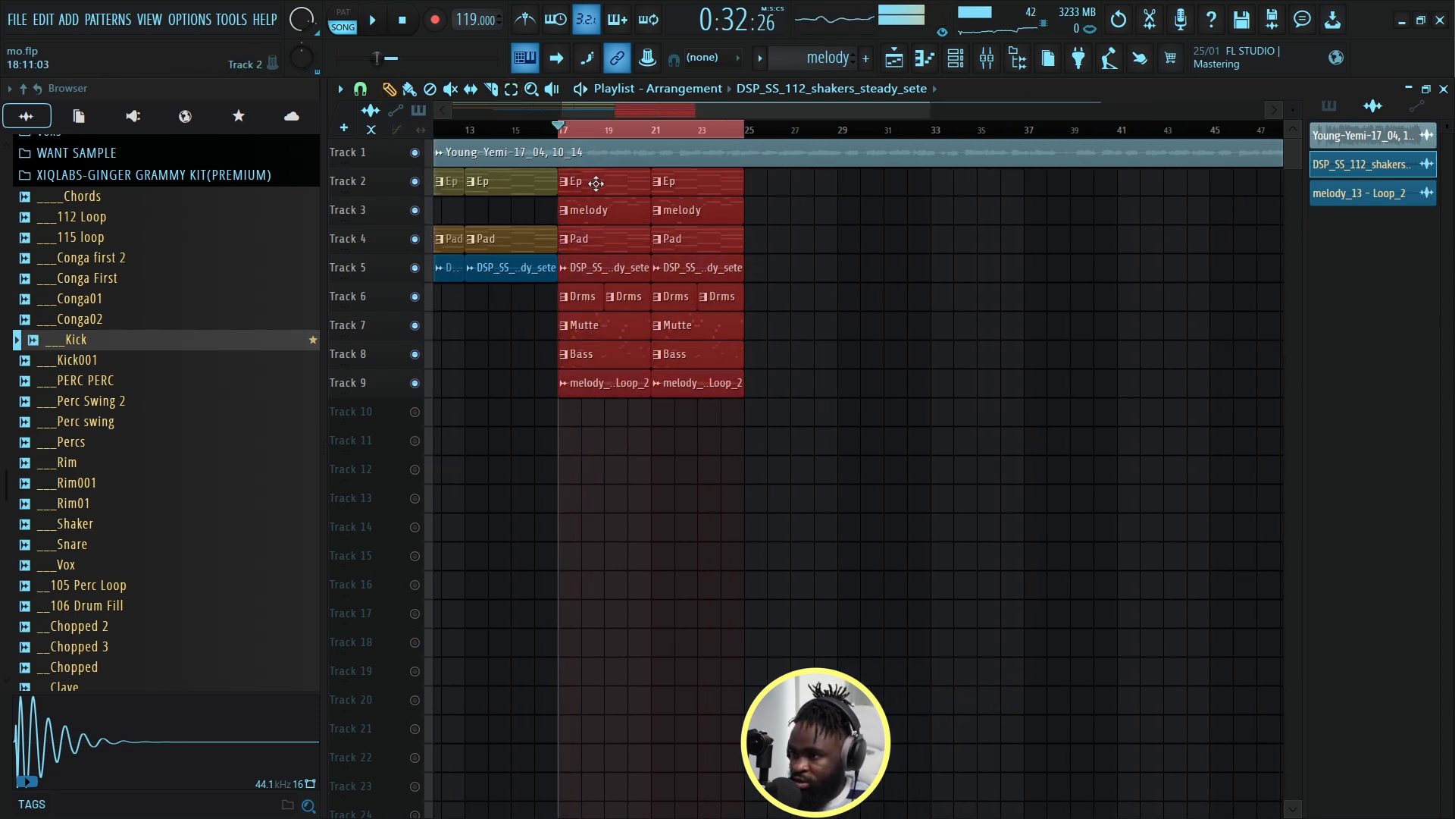
key("ctrl+b")
key("ctrl+d")
key("space")
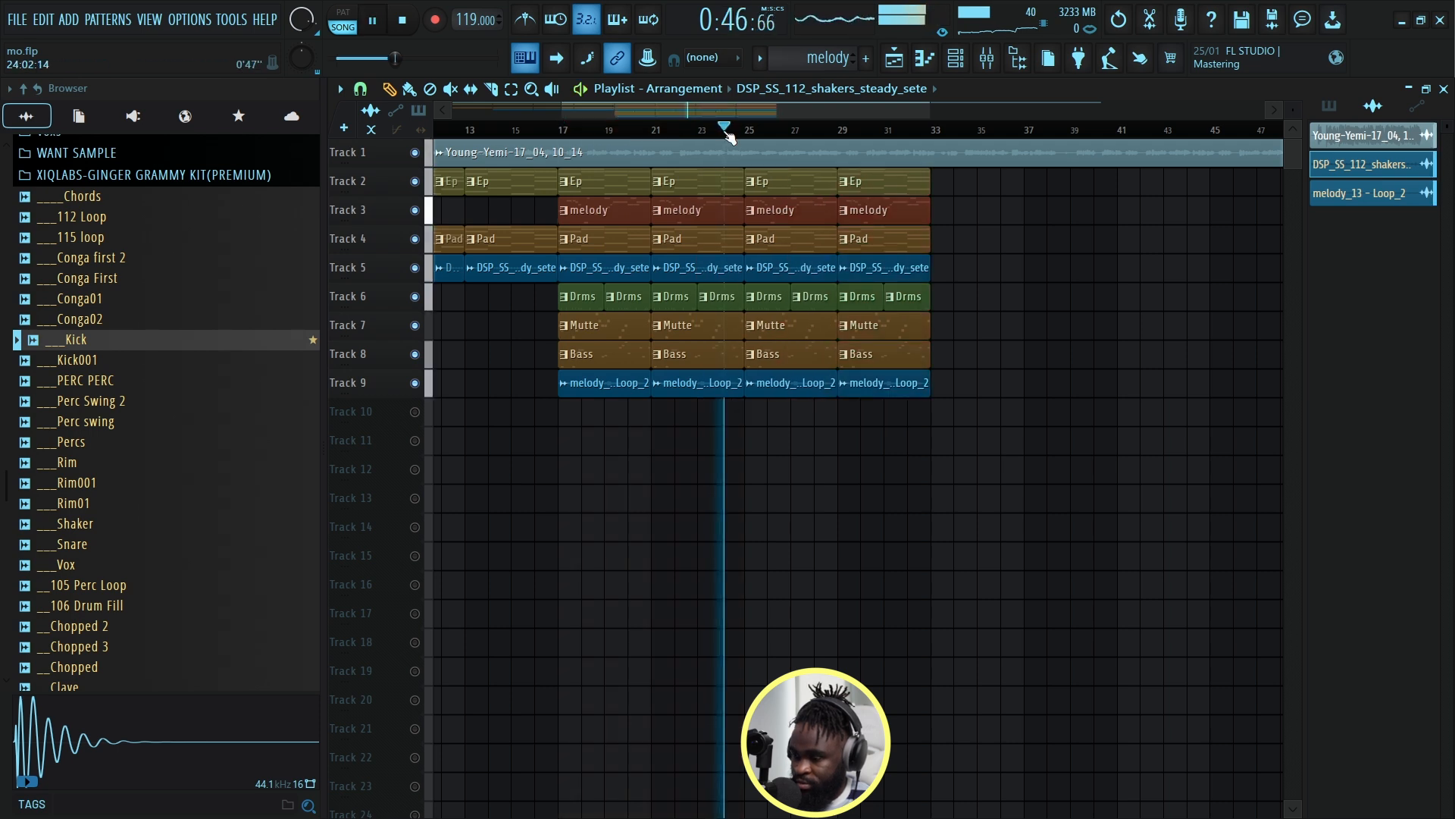
Copy the clips on Tracks 2 to 9 from bars 17-33 to bar 33, and fill the gap on Track 3 with a melody clip.
scroll(727, 134, "down", 3)
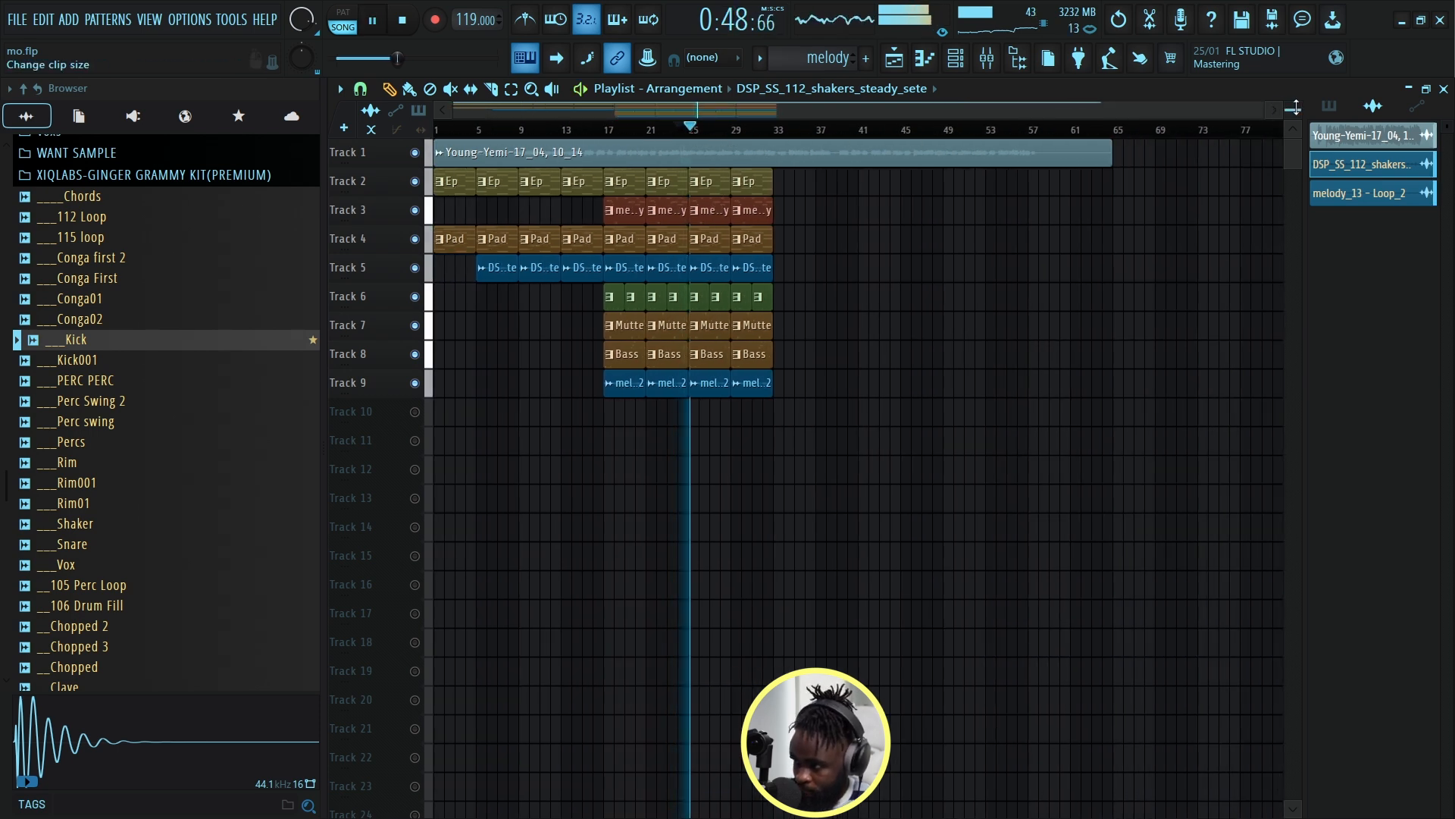
scroll(1293, 107, "up", 2)
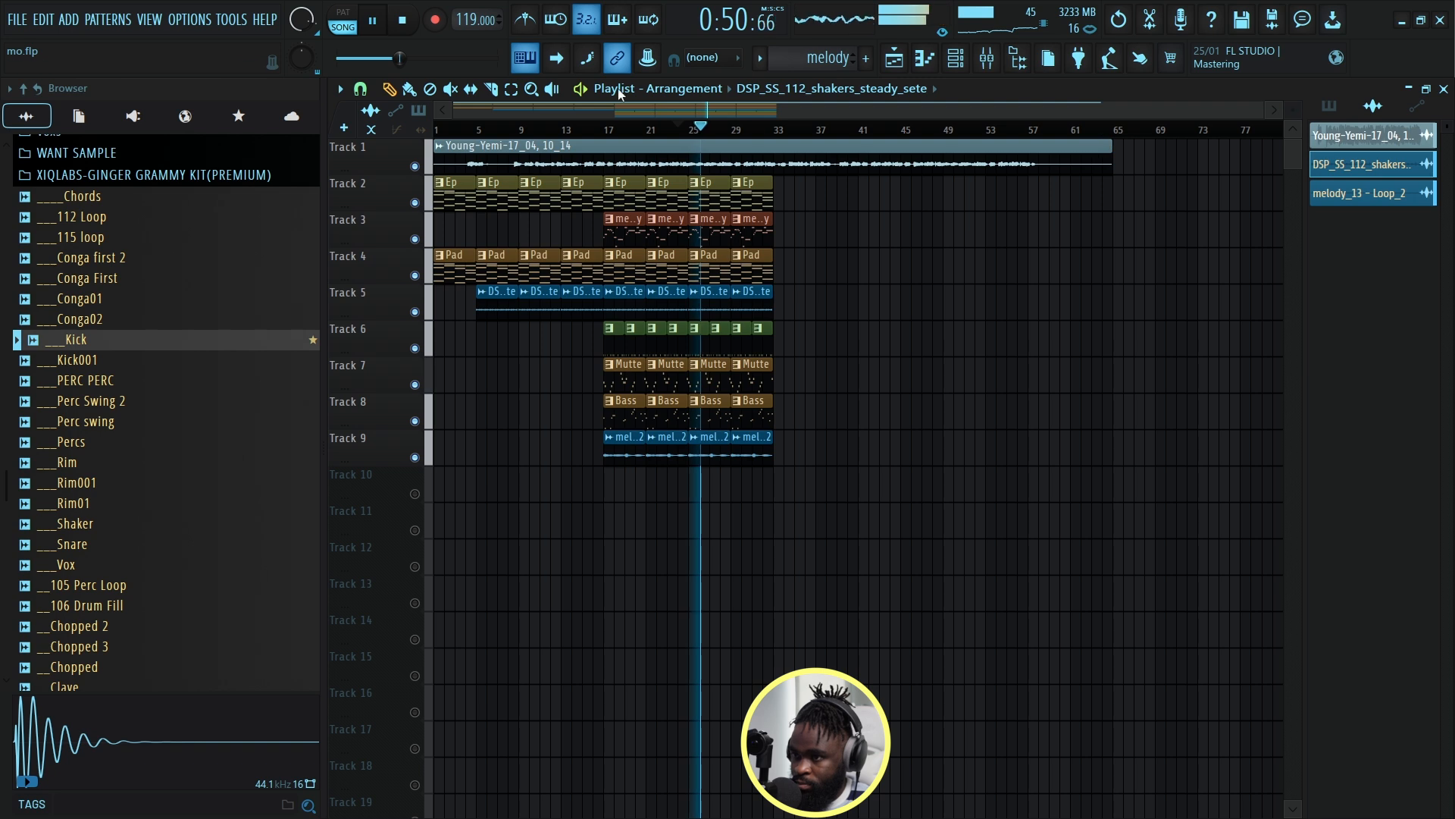
left_click_drag(620, 200, 815, 480)
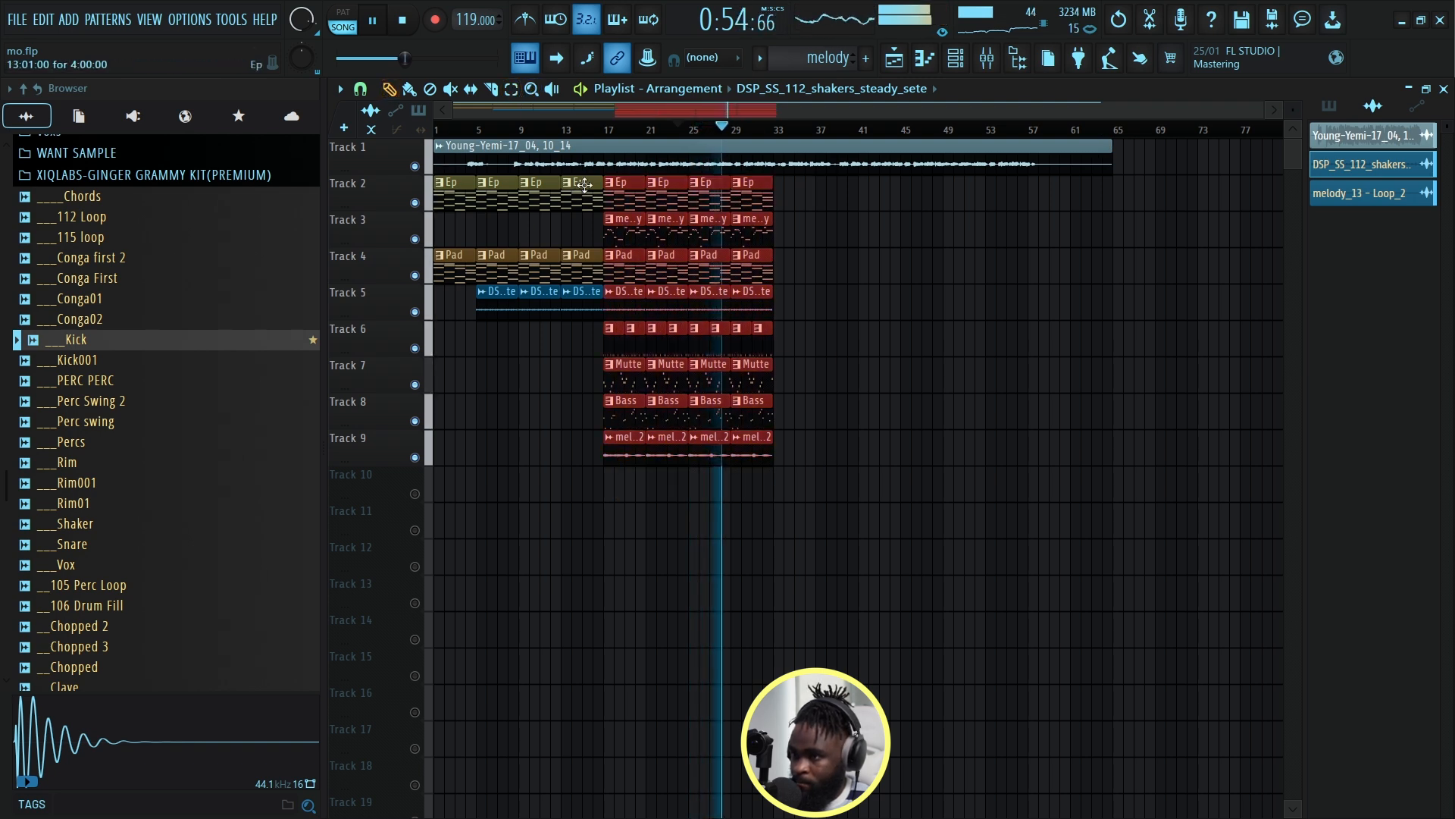
left_click_drag(622, 201, 788, 213)
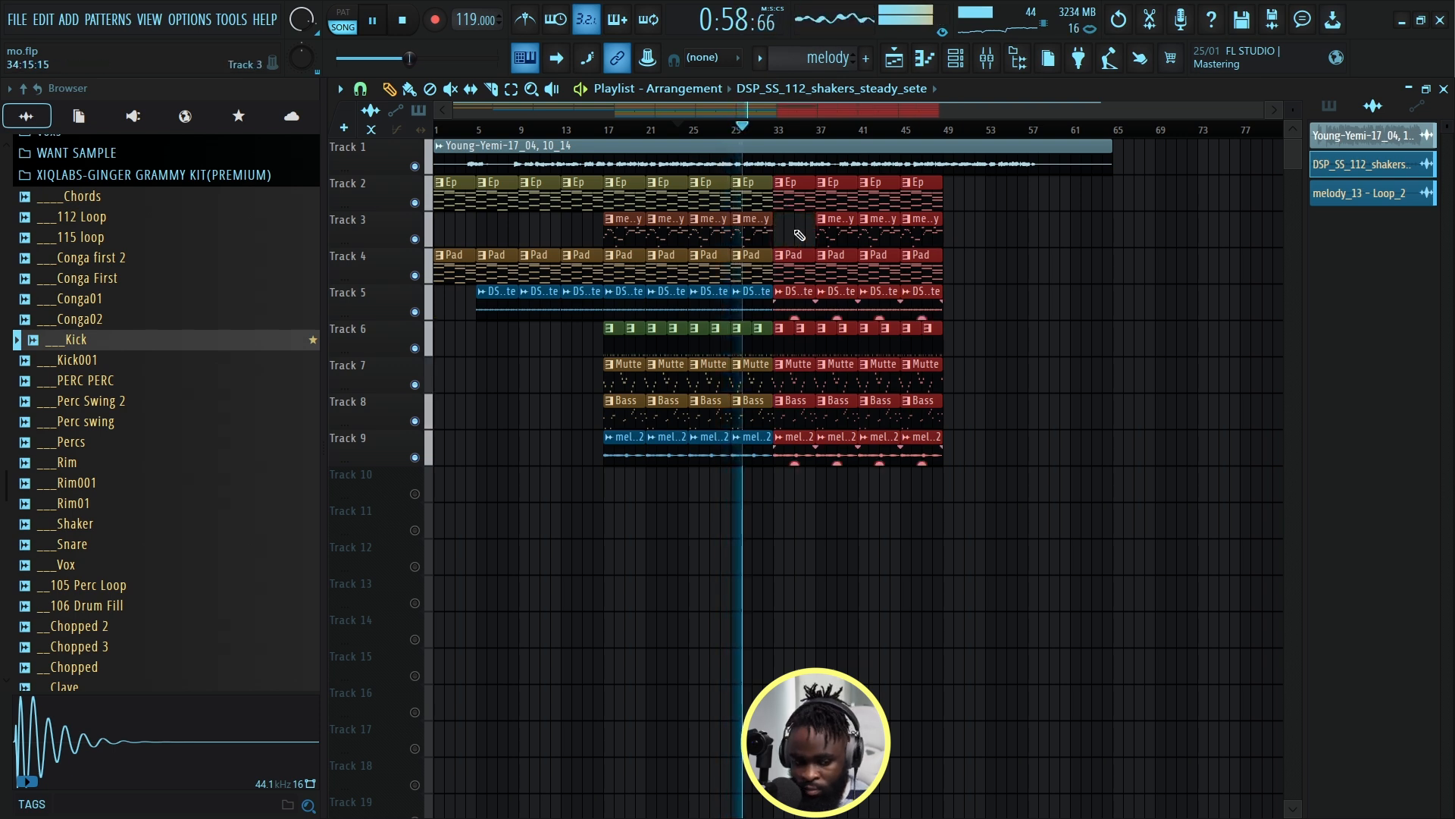
left_click(799, 235)
Delete the four Bass clips on Track 8 between bars 33 and 49.
right_click(799, 416)
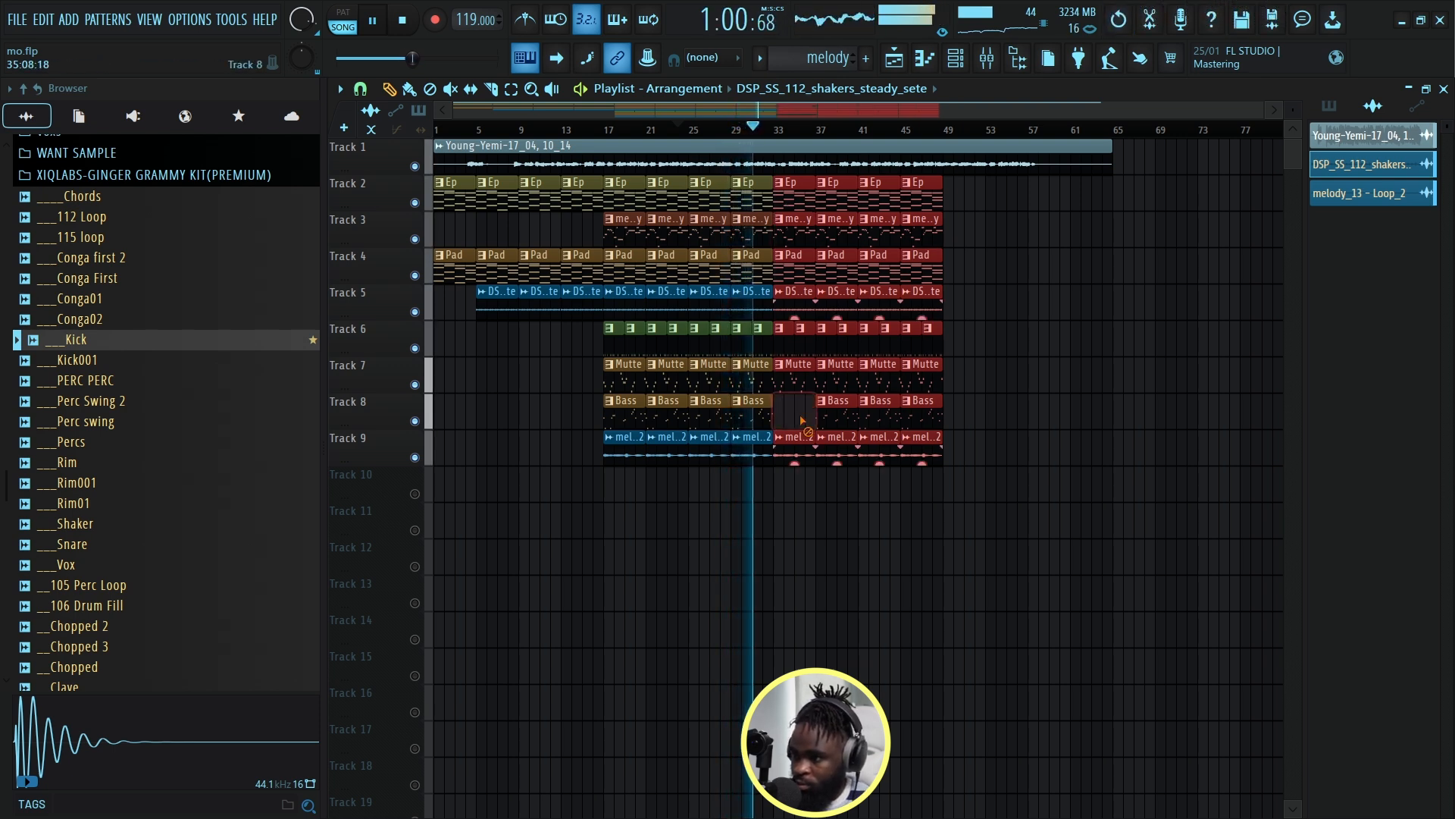
right_click(835, 417)
right_click(878, 418)
right_click(920, 420)
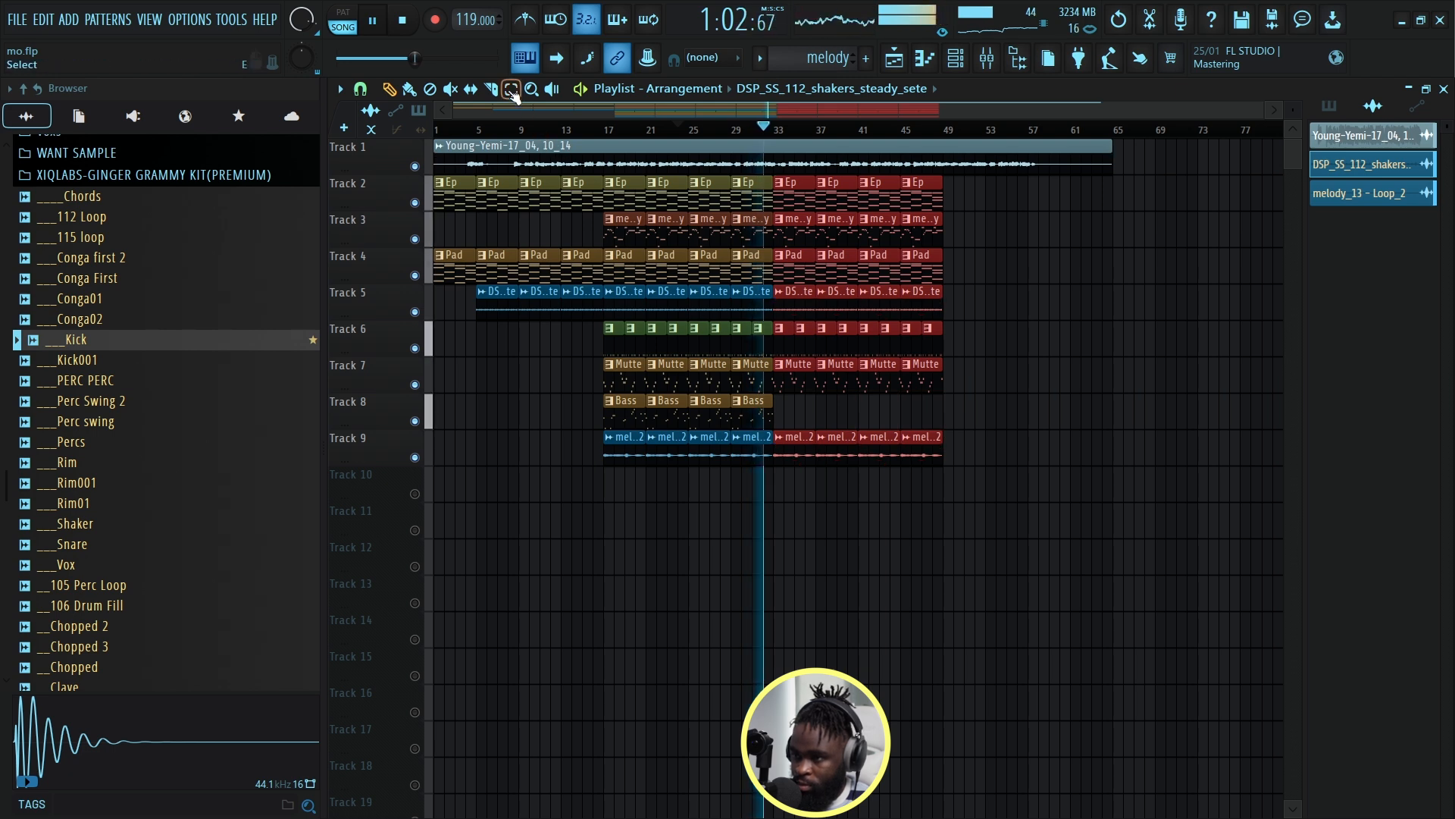
Copy the full section on Tracks 2 to 9 from bars 17-33, including the bass, to bar 49.
left_click_drag(613, 198, 773, 464)
left_click(389, 89)
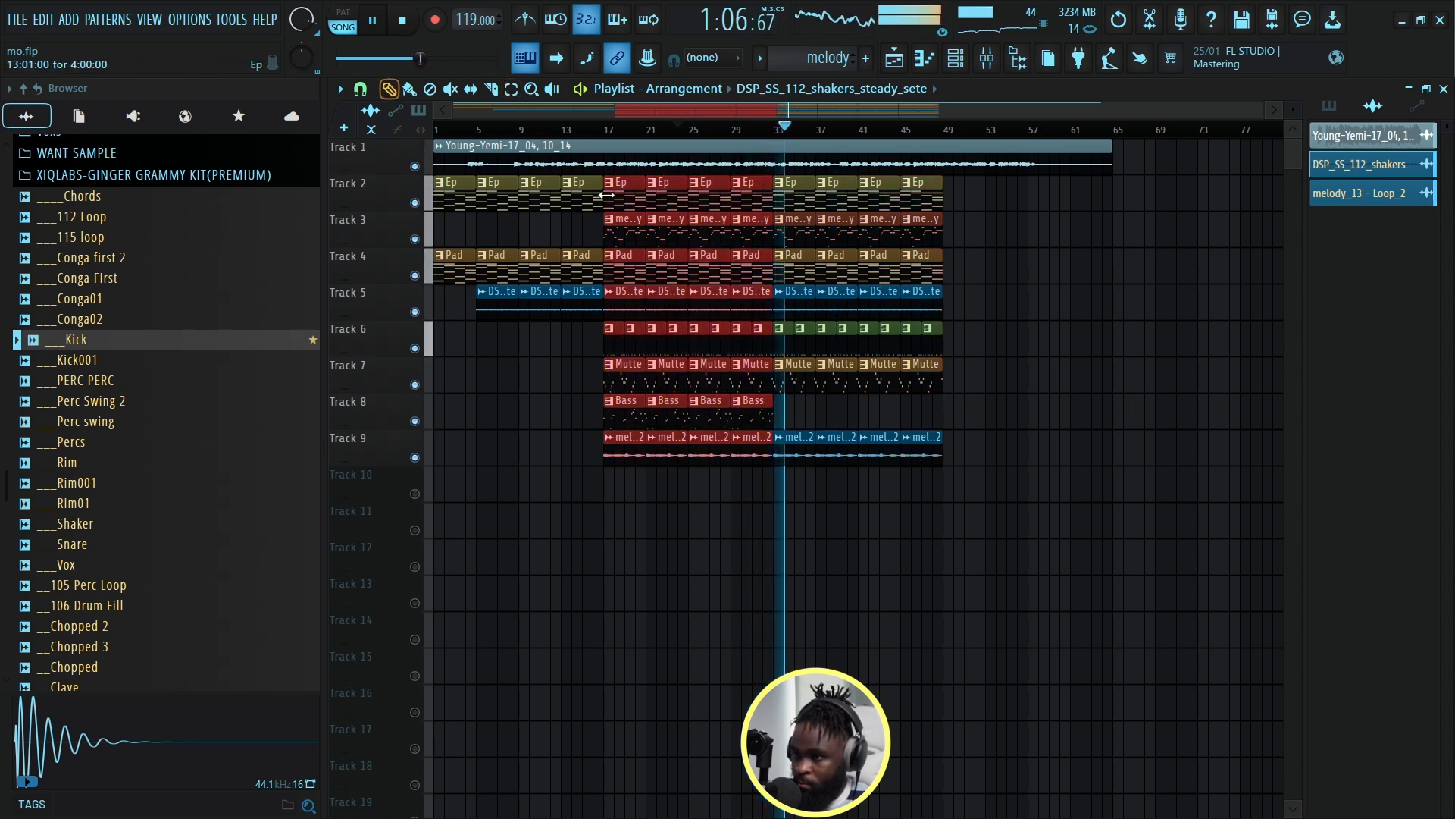
left_click_drag(635, 198, 974, 222)
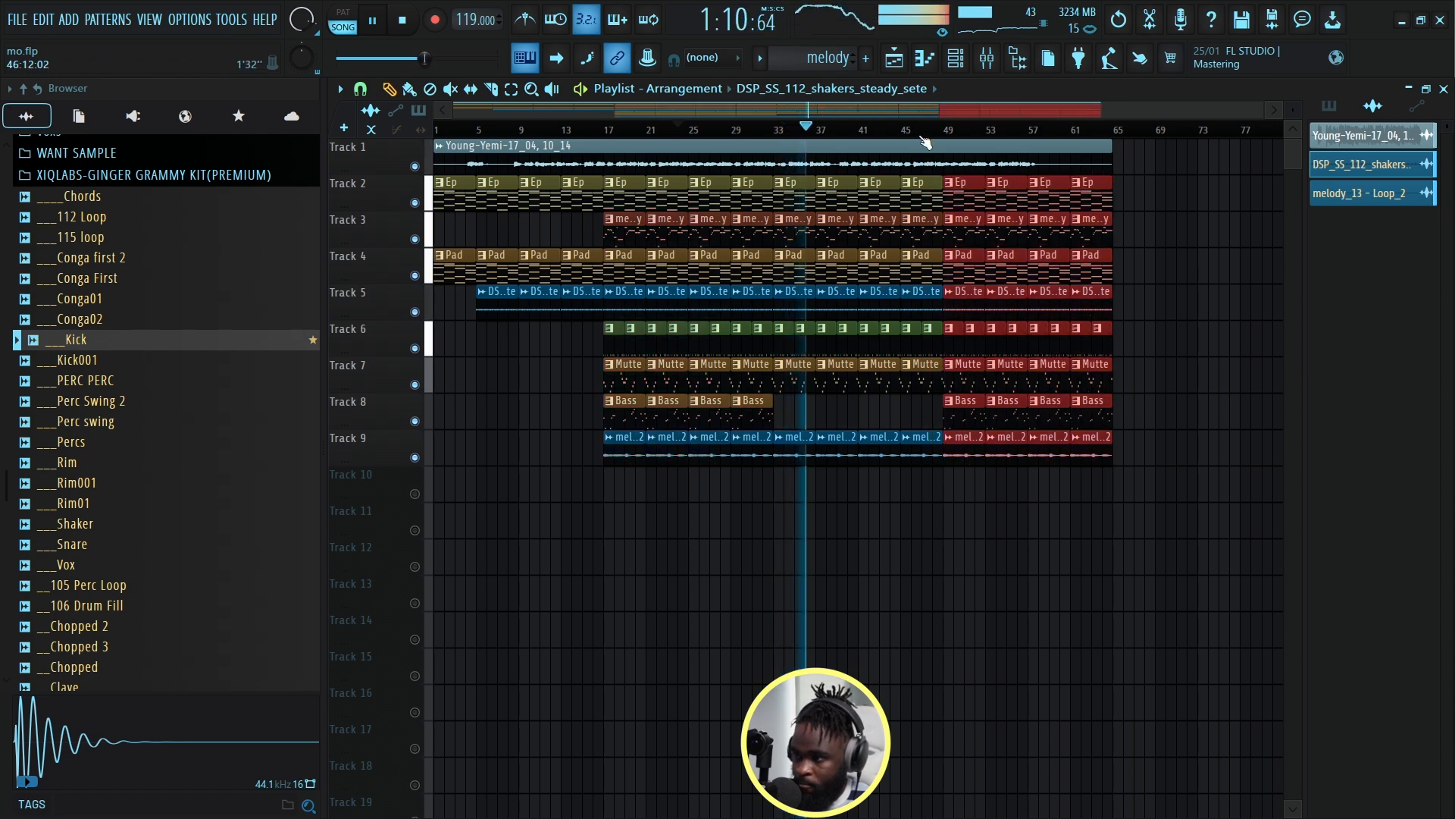
Add Fruity Parametric EQ 2 to the shakers' mixer track, cutting about 4.9 dB near 8.3 kHz and 18 dB with the low shelf near 1341 Hz.
left_click_drag(1293, 110, 1293, 100)
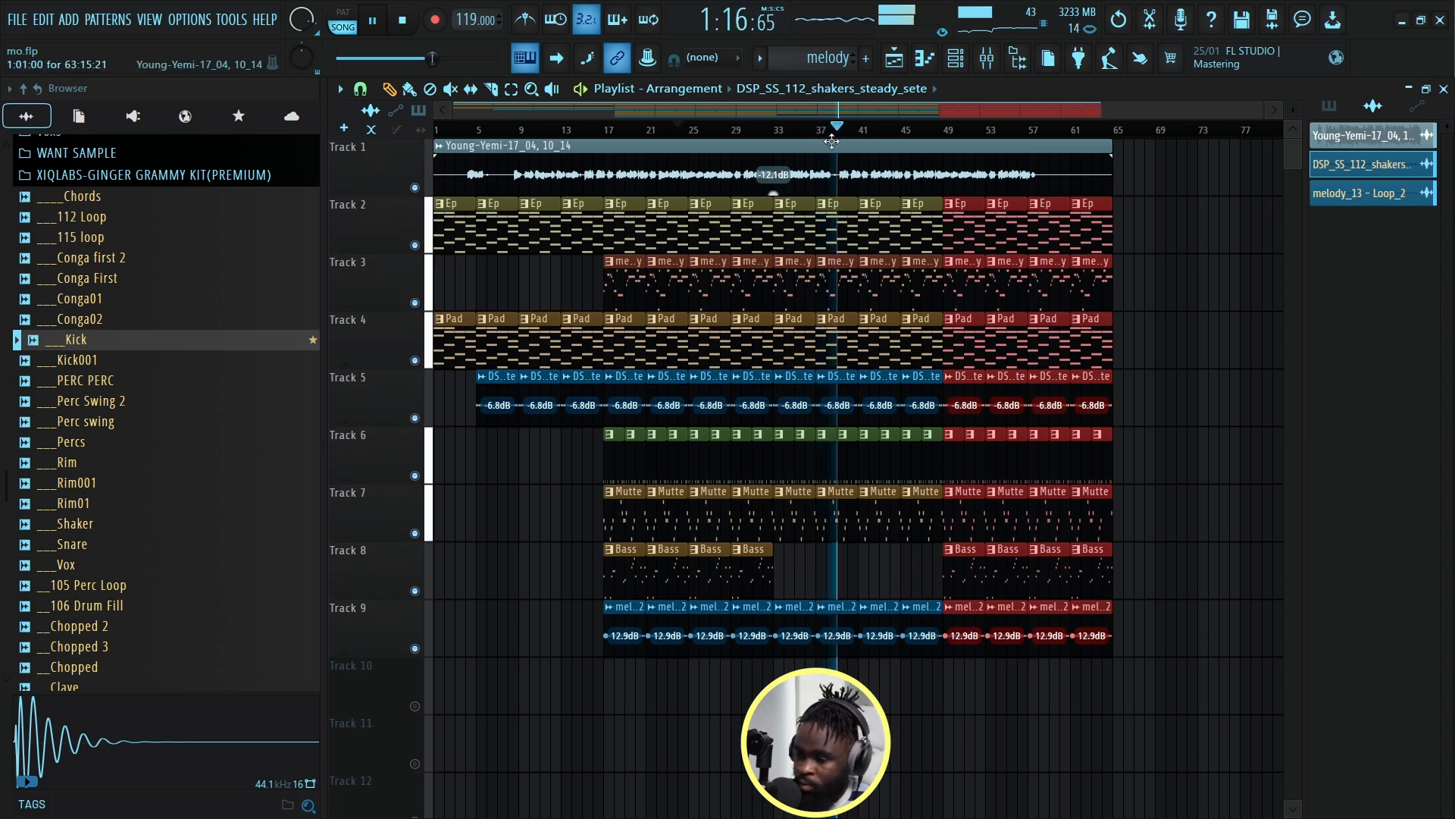
double_click(837, 386)
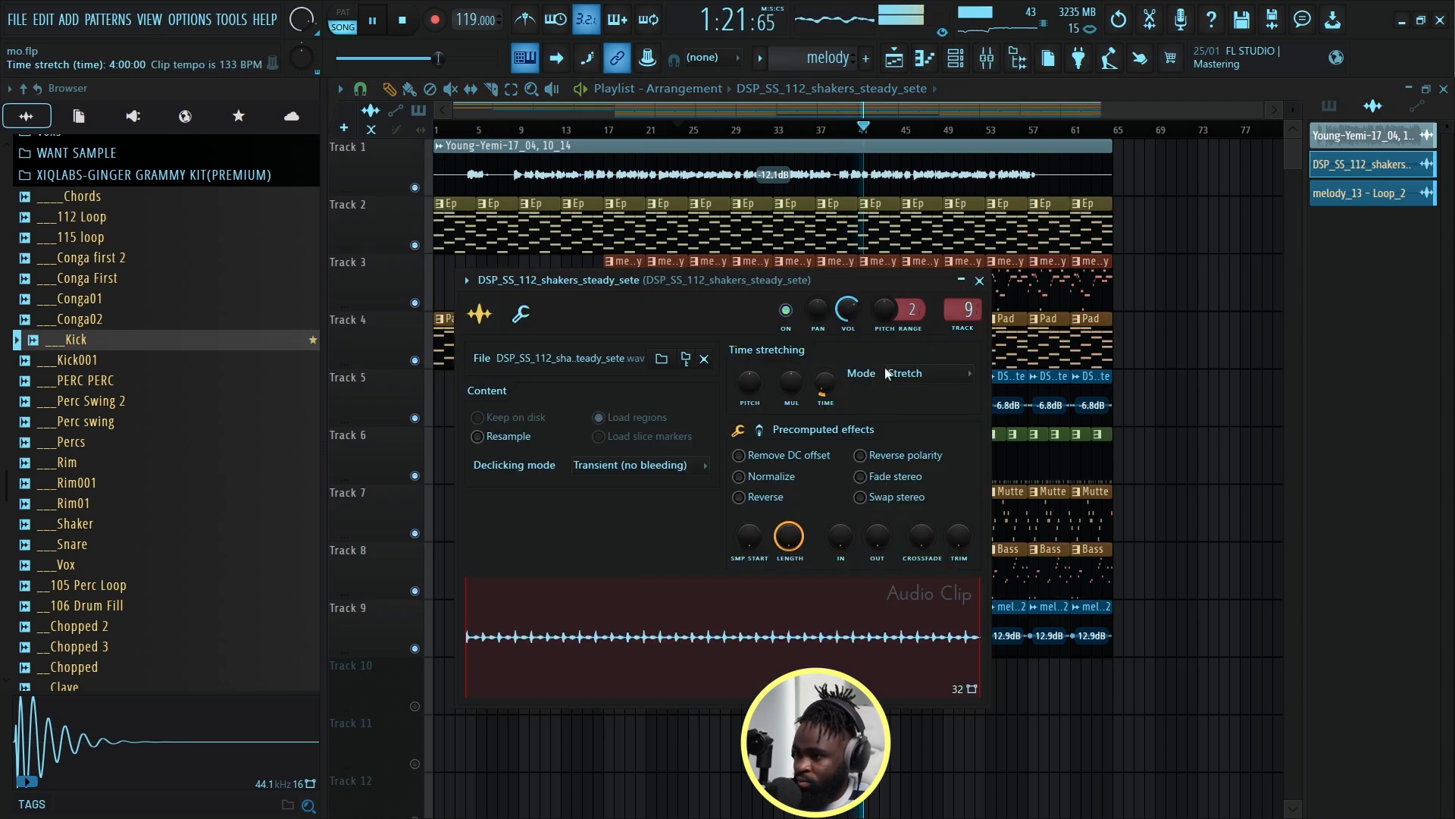
left_click(955, 59)
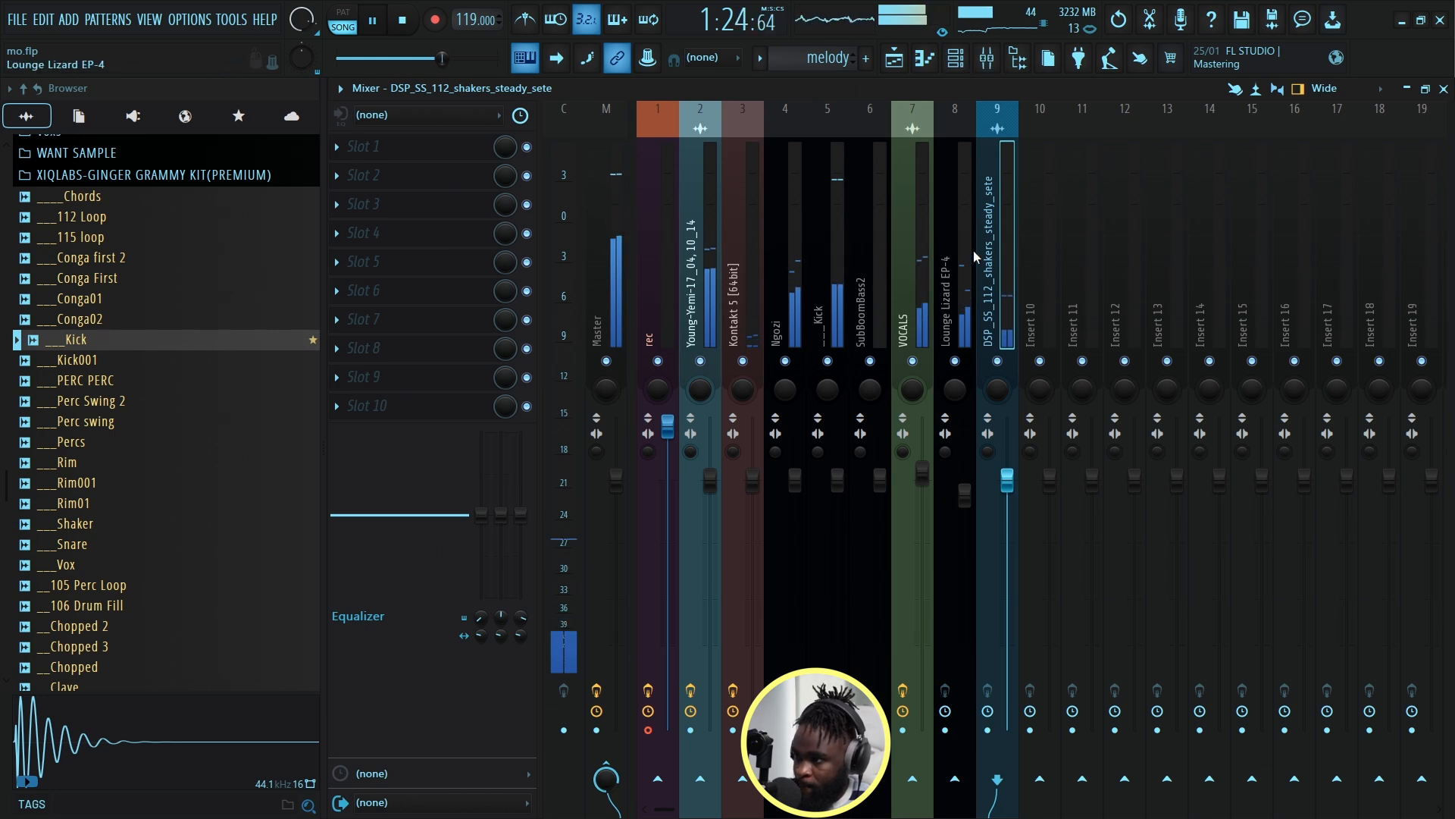
left_click(371, 146)
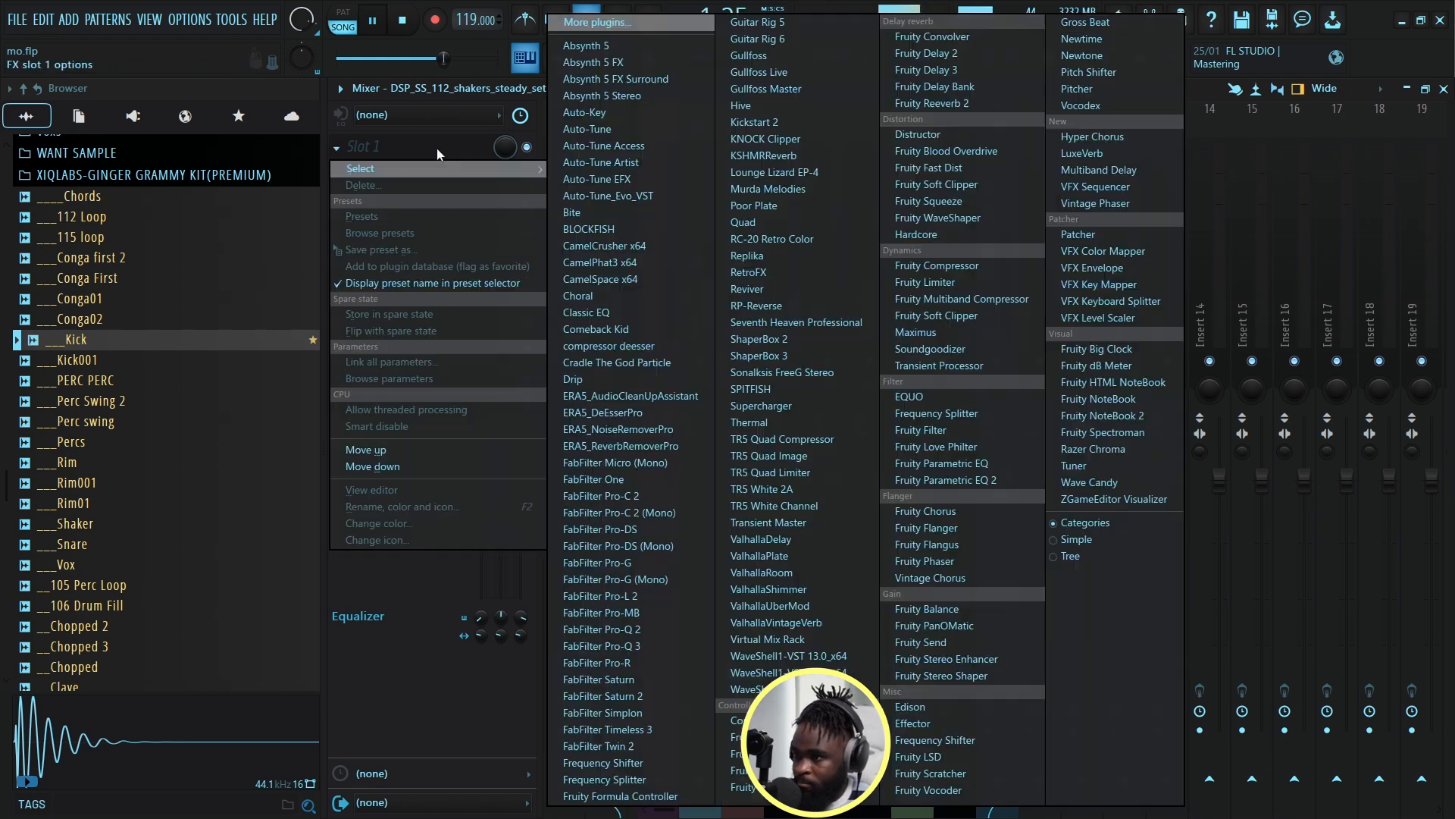
left_click(962, 482)
left_click_drag(730, 416, 855, 447)
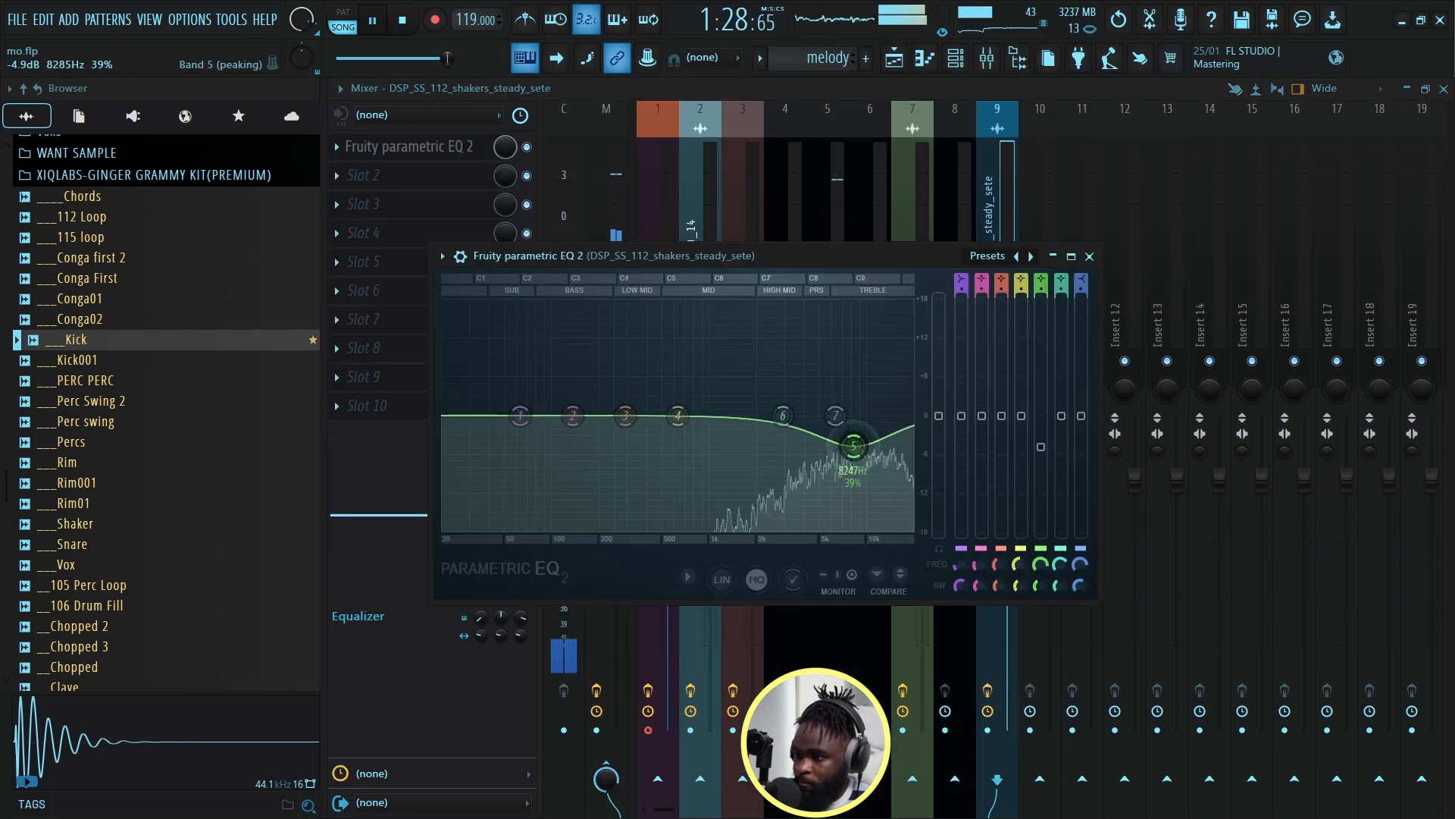
left_click_drag(520, 415, 729, 529)
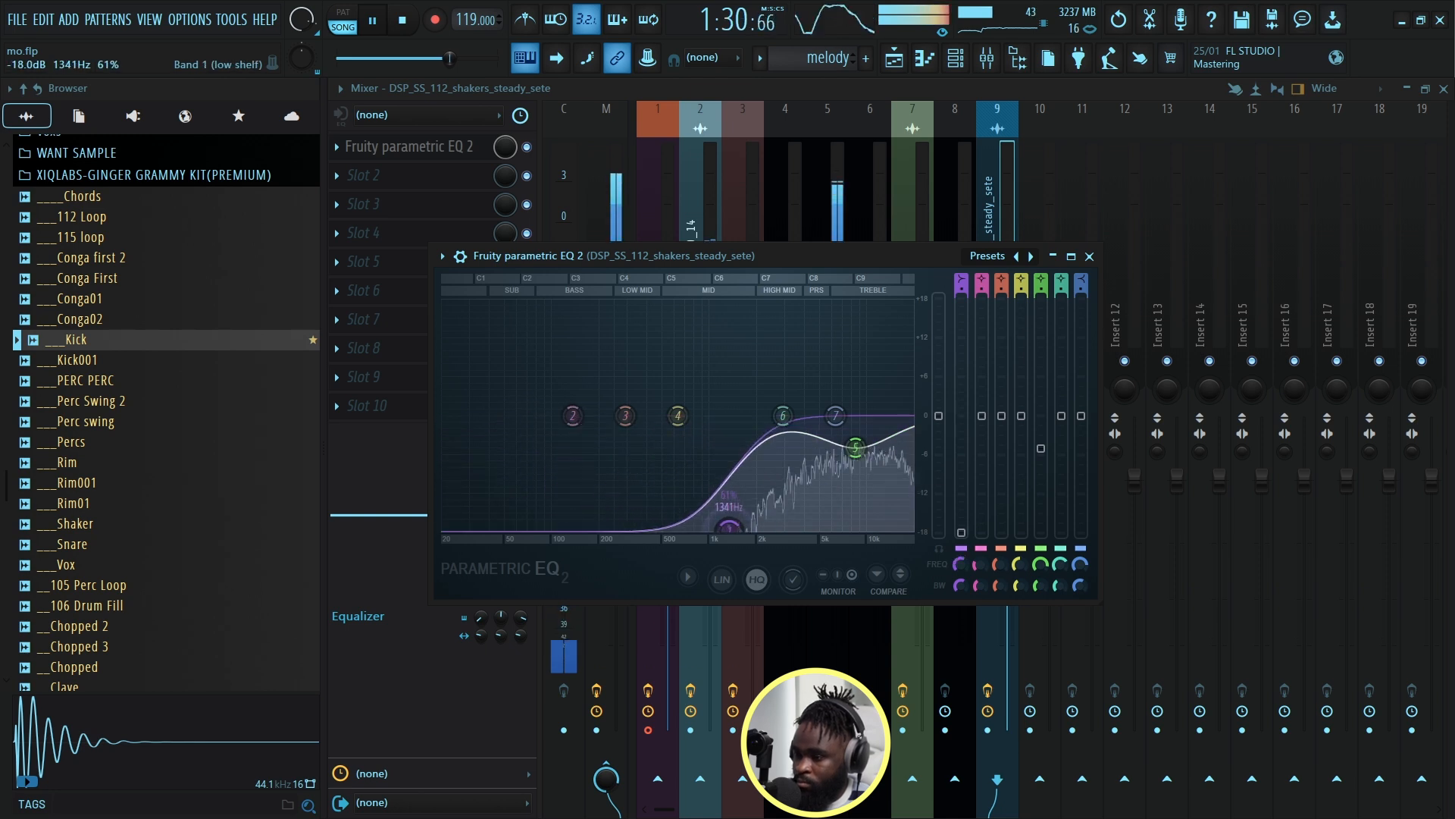
Fill bars 1 to 17 of Track 3 in the playlist with four melody pattern clips.
left_click(895, 58)
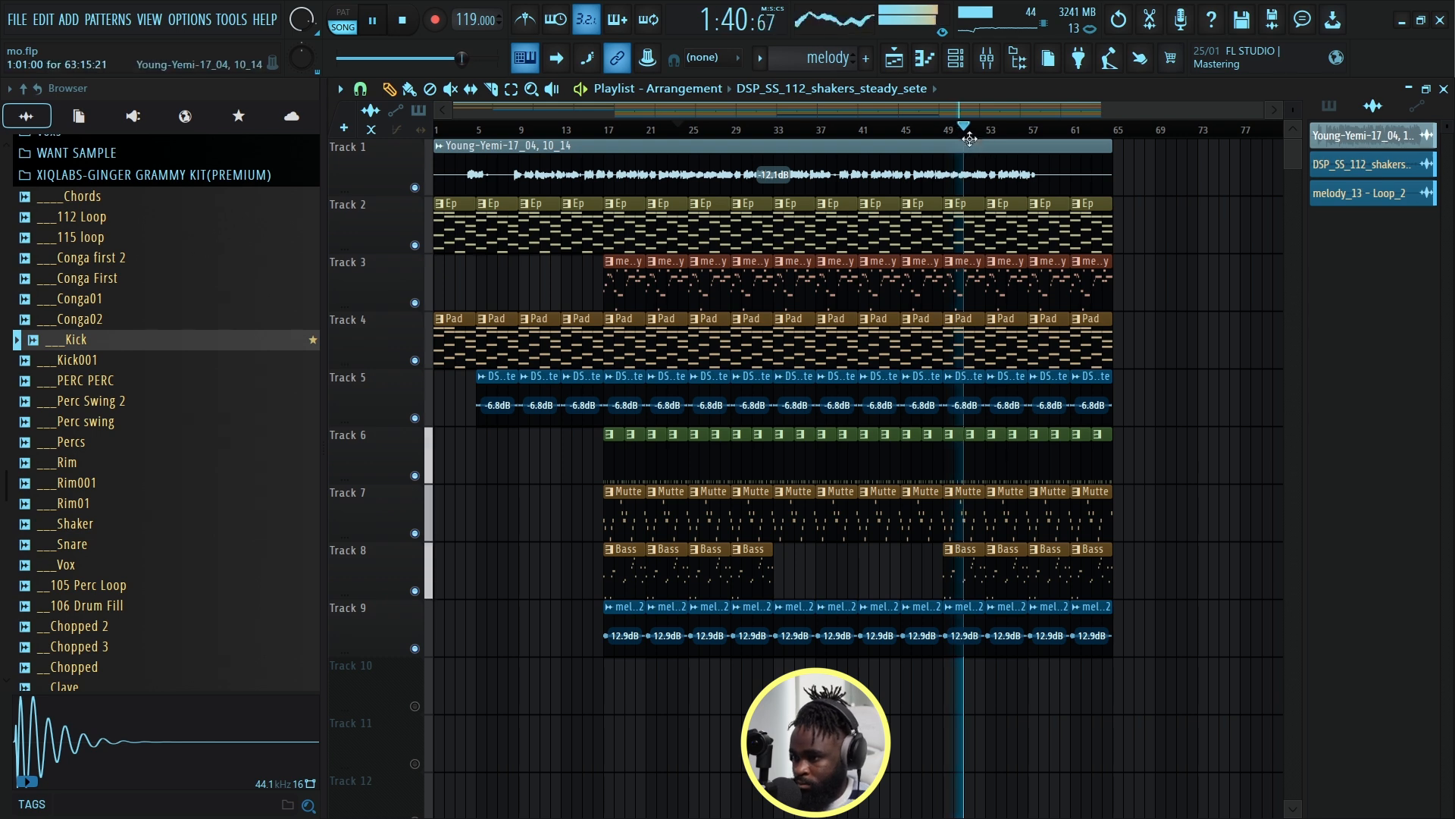
left_click(624, 293)
left_click(451, 299)
left_click_drag(453, 296, 443, 297)
left_click(485, 306)
left_click(539, 300)
left_click(561, 300)
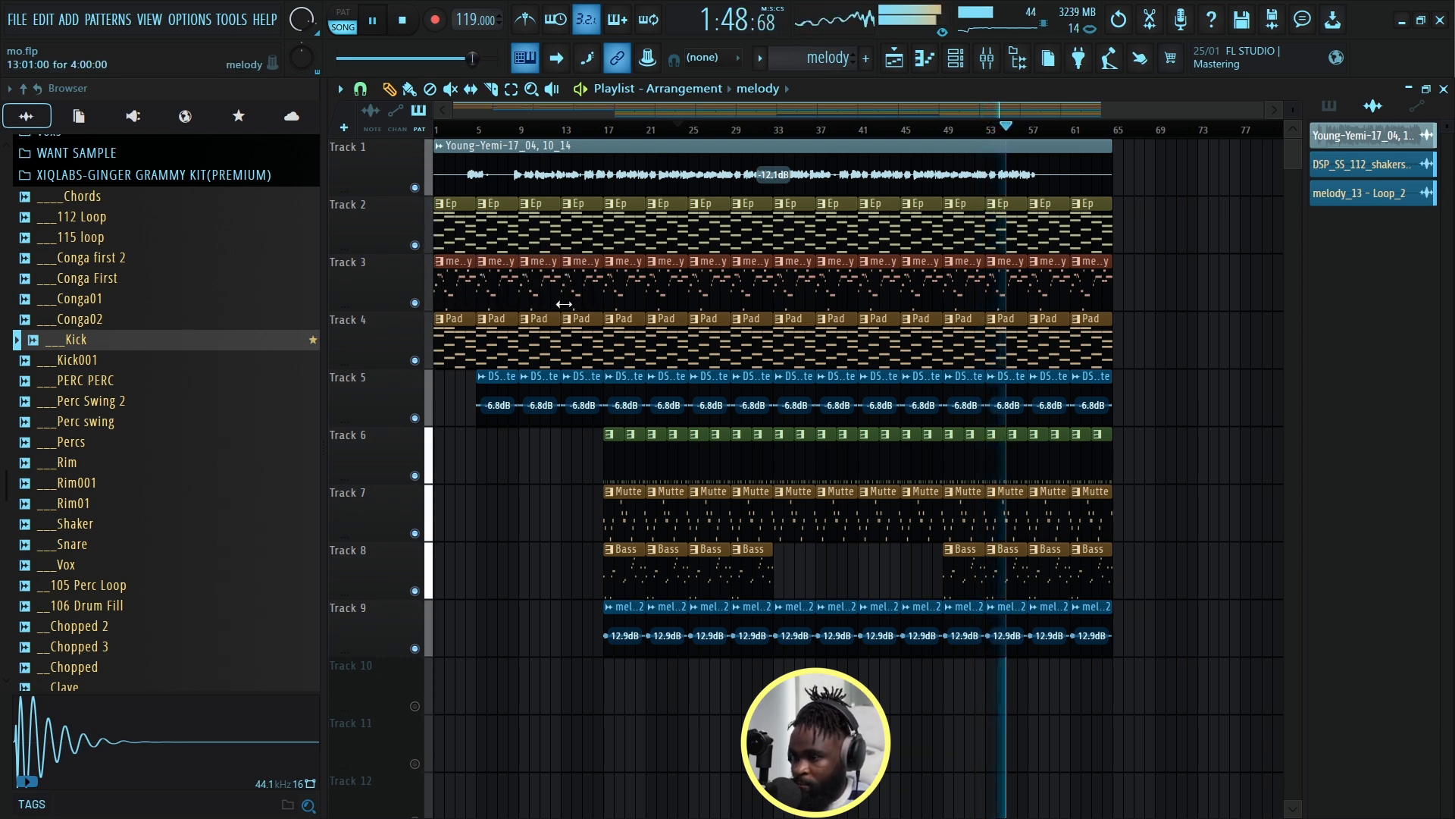
Fill bars 1 to 17 of Track 9 with four melody_13 - Loop_2 audio clips, and stop playback.
scroll(594, 462, "down", 1)
left_click(606, 552)
left_click(436, 582)
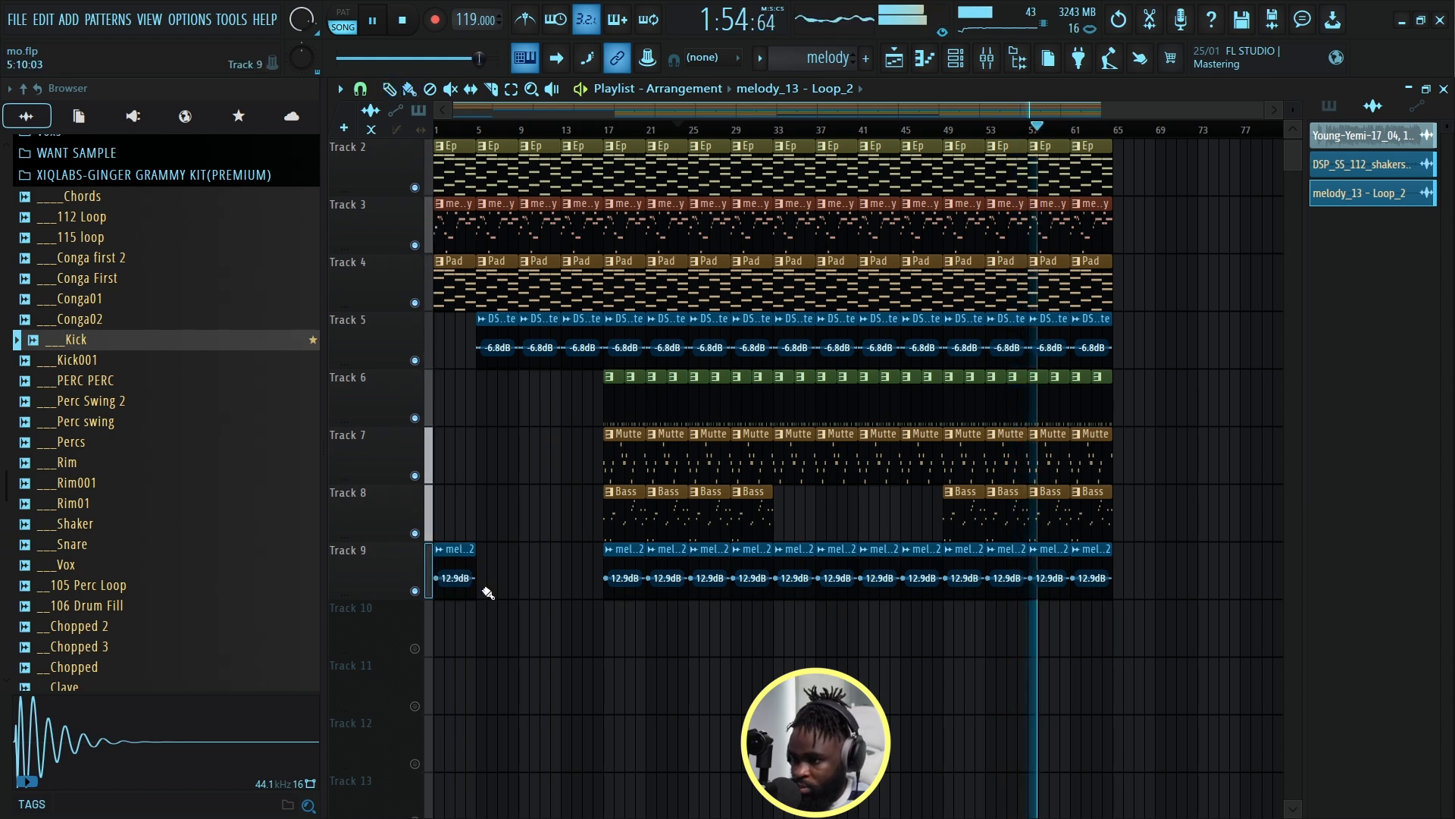
left_click_drag(487, 582, 572, 579)
key("space")
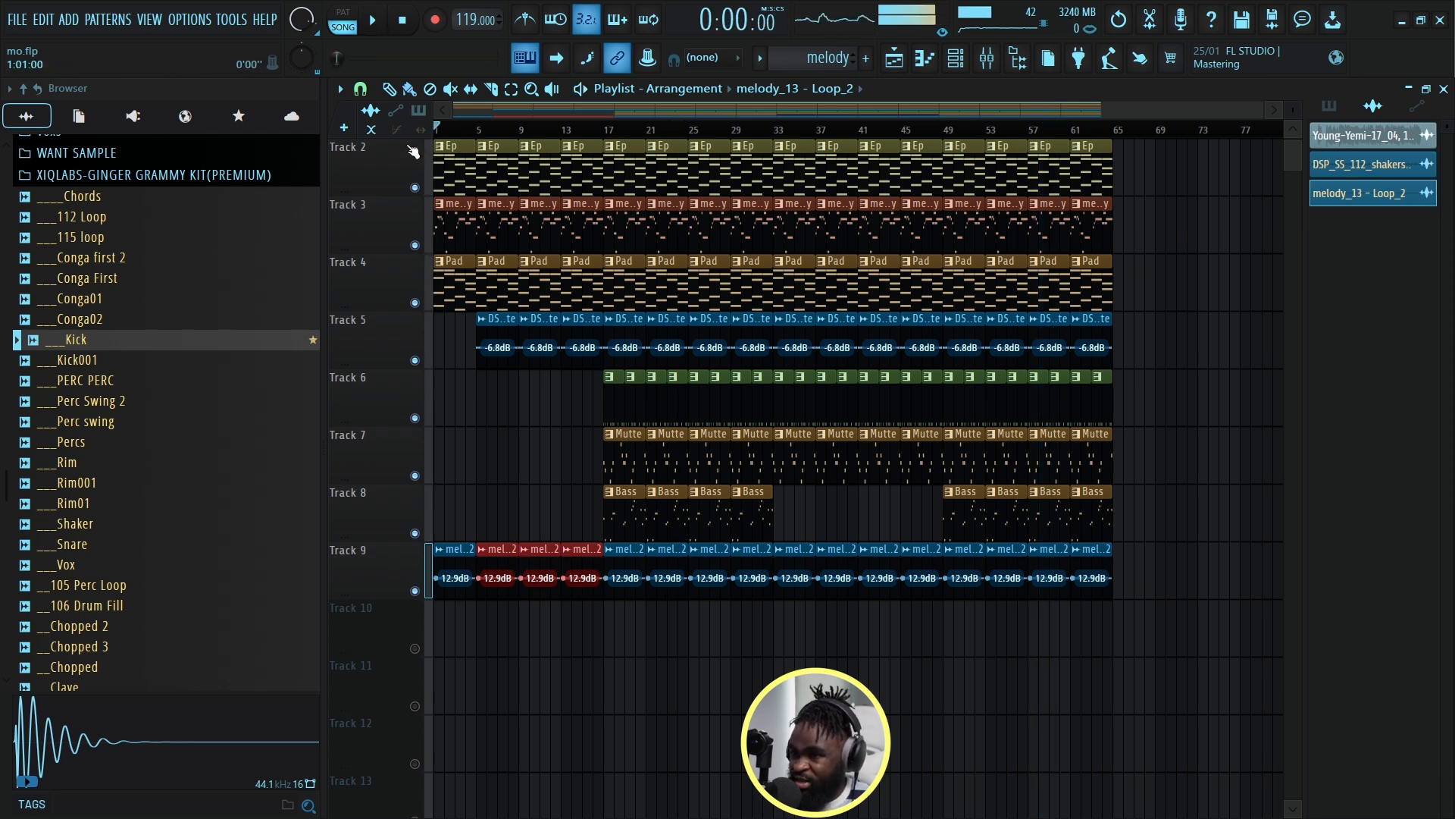
Play the song from the start and add four Drms clips on Track 6 from bar 9 to bar 17.
key("space")
scroll(582, 312, "up", 1)
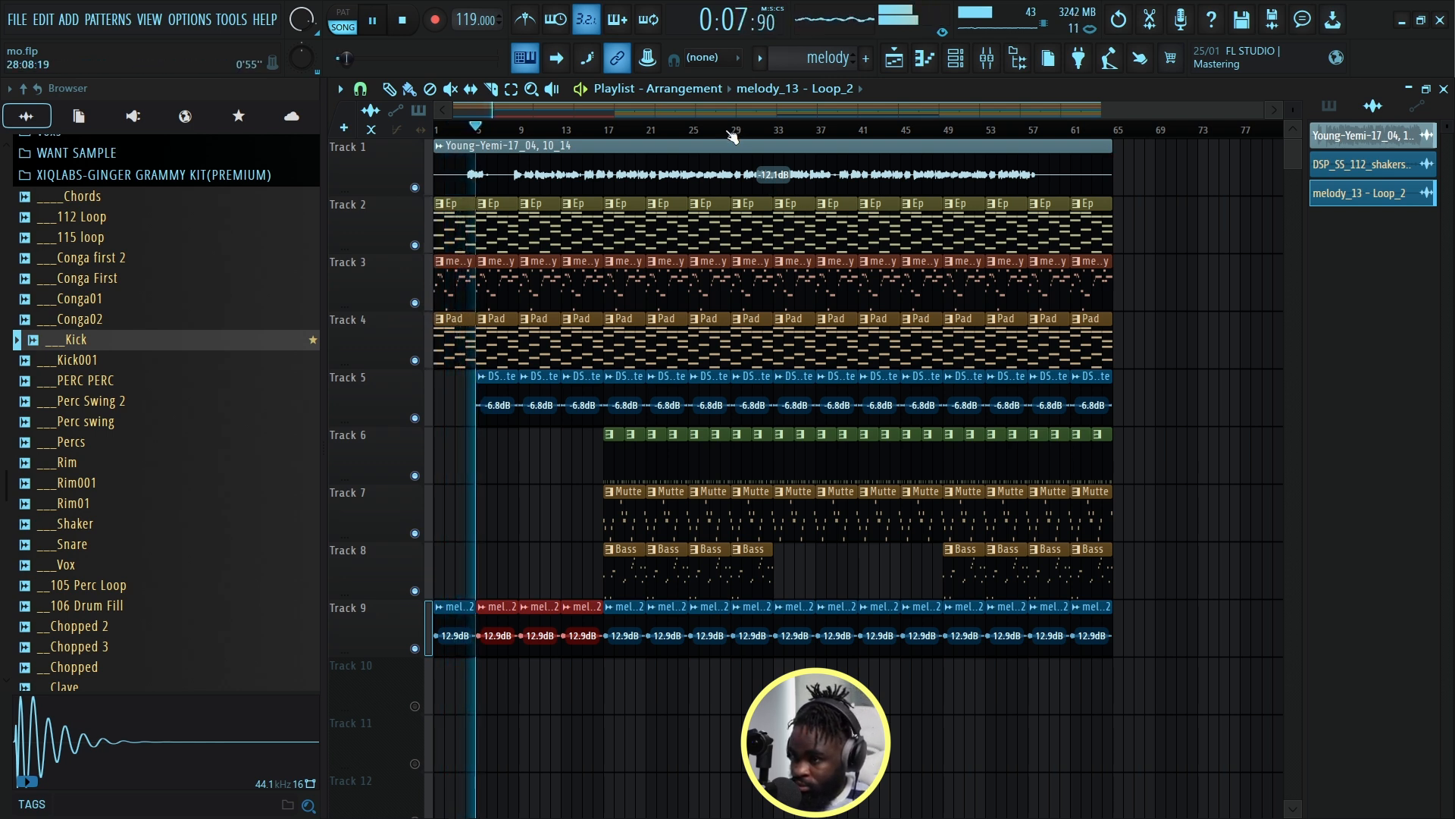
left_click_drag(1289, 115, 1293, 106)
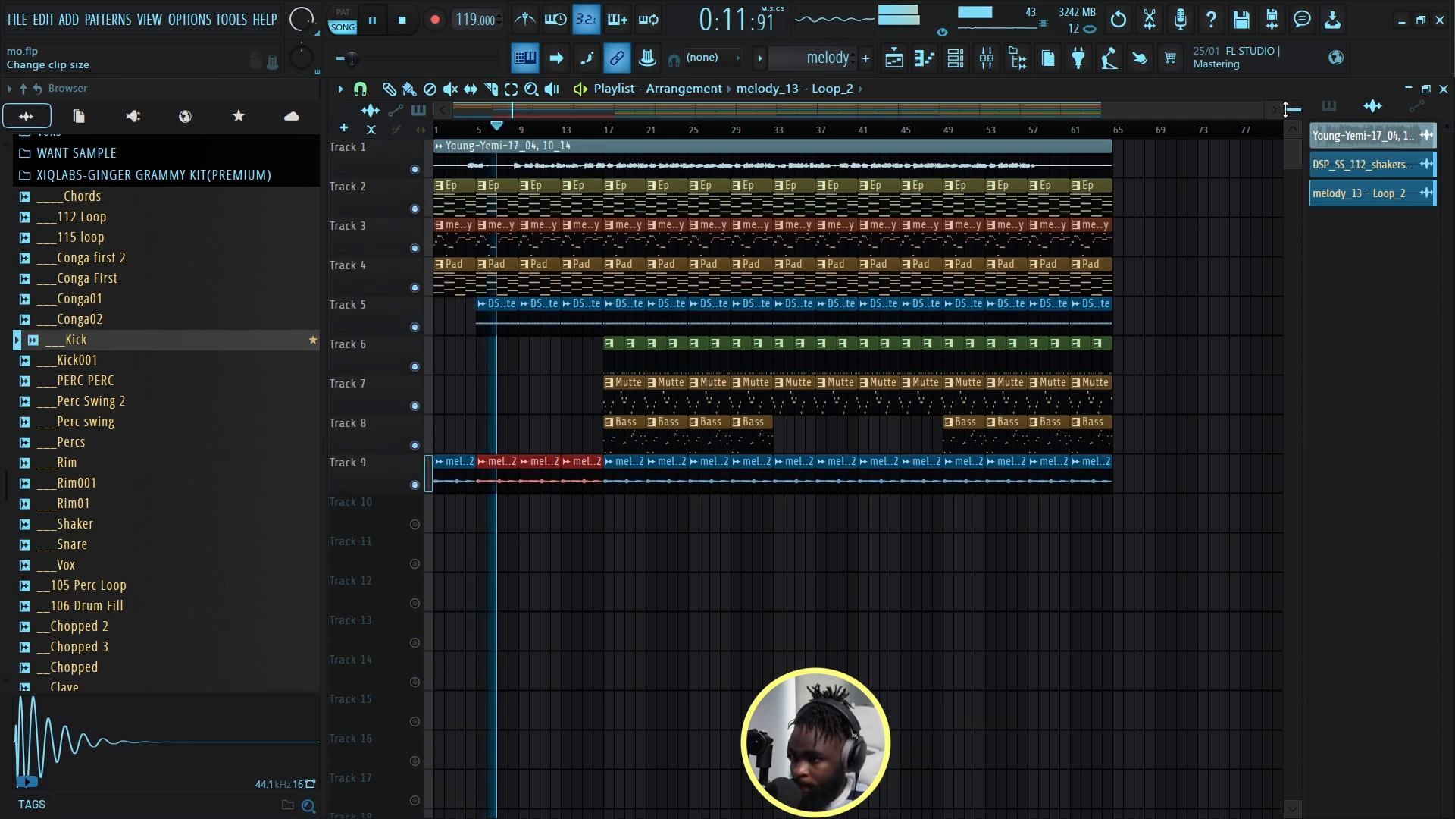
left_click(616, 361)
left_click_drag(524, 369, 583, 368)
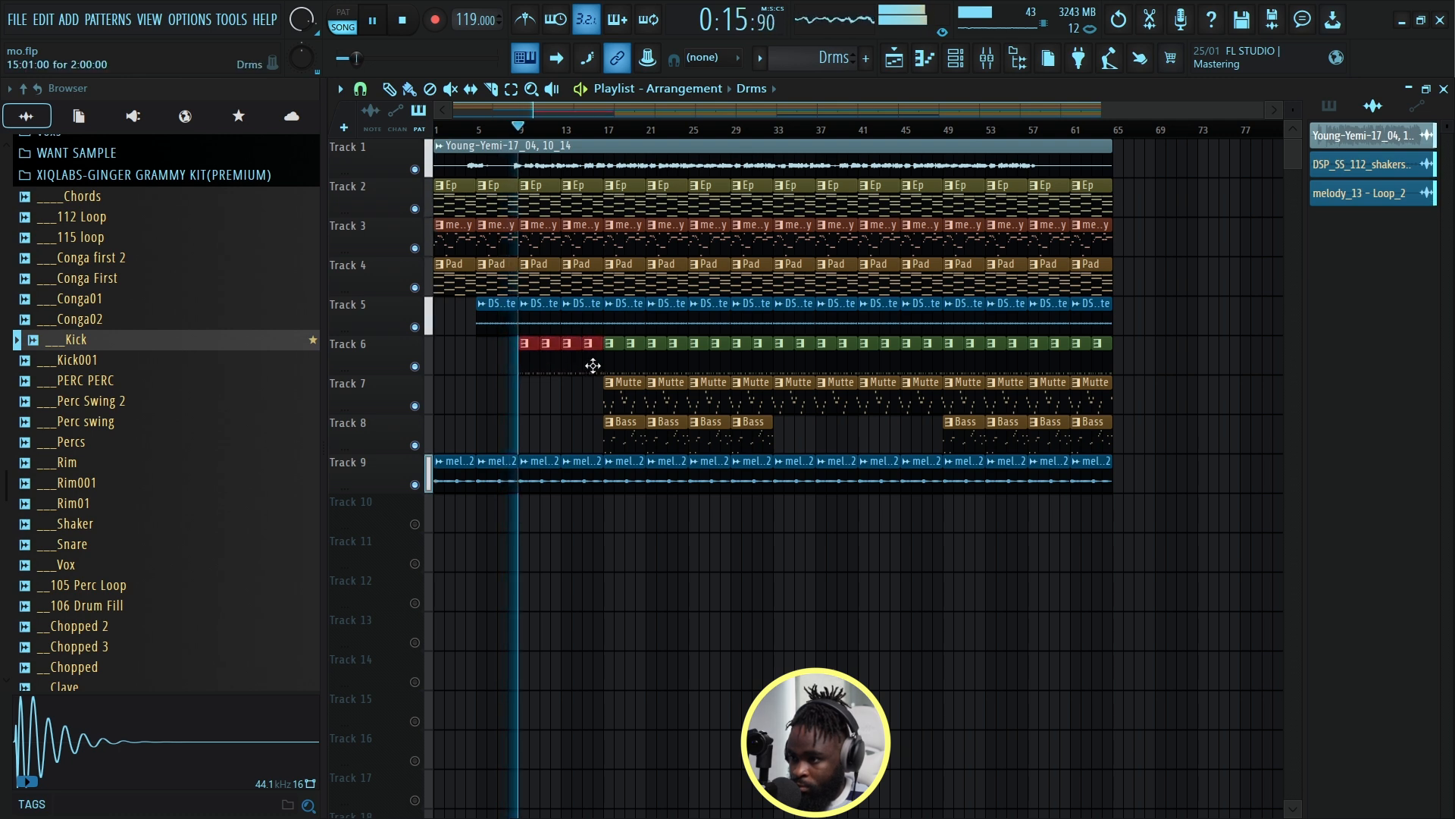